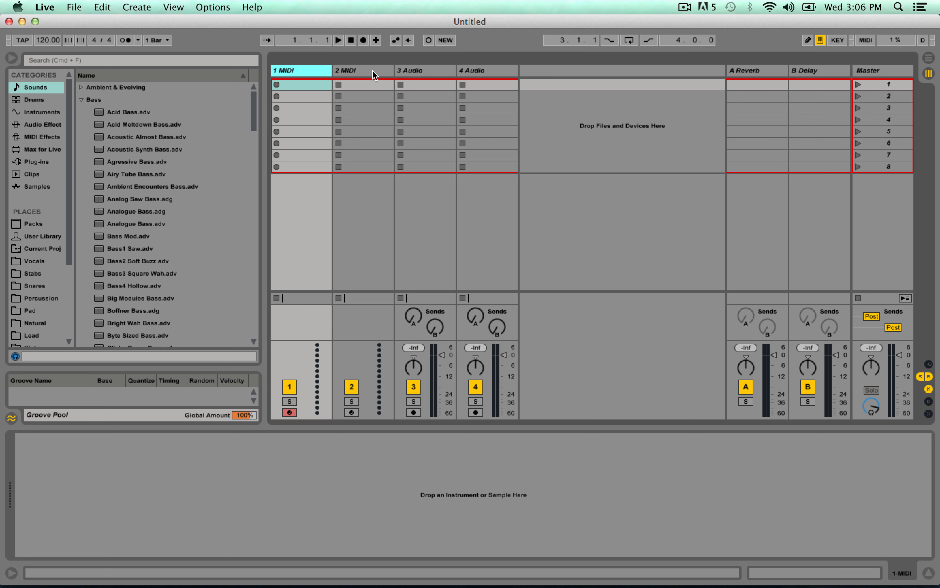
Delete the 2 MIDI, 3 Audio and 4 Audio tracks, keeping only the first MIDI track.
click(376, 75)
click(314, 76)
click(353, 74)
shift+click(497, 71)
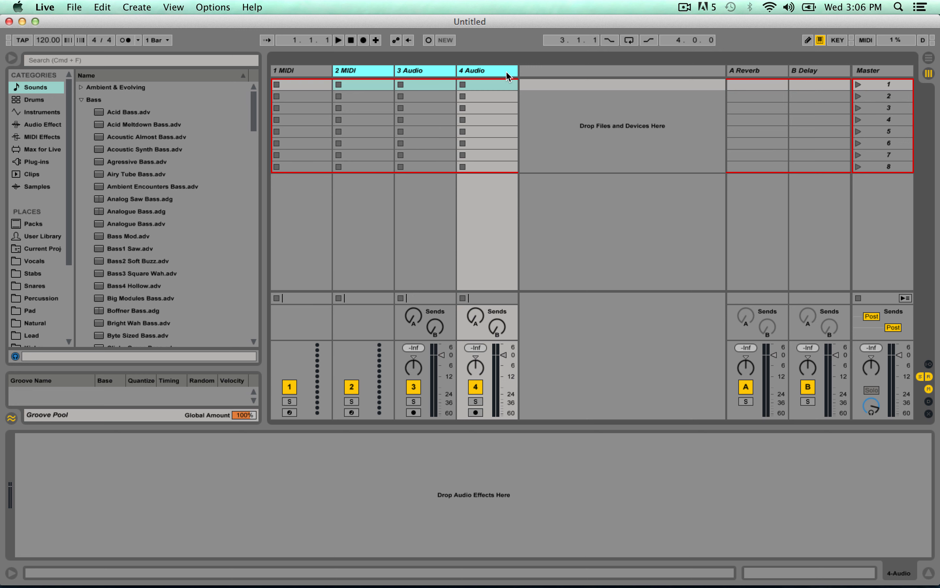
key(Delete)
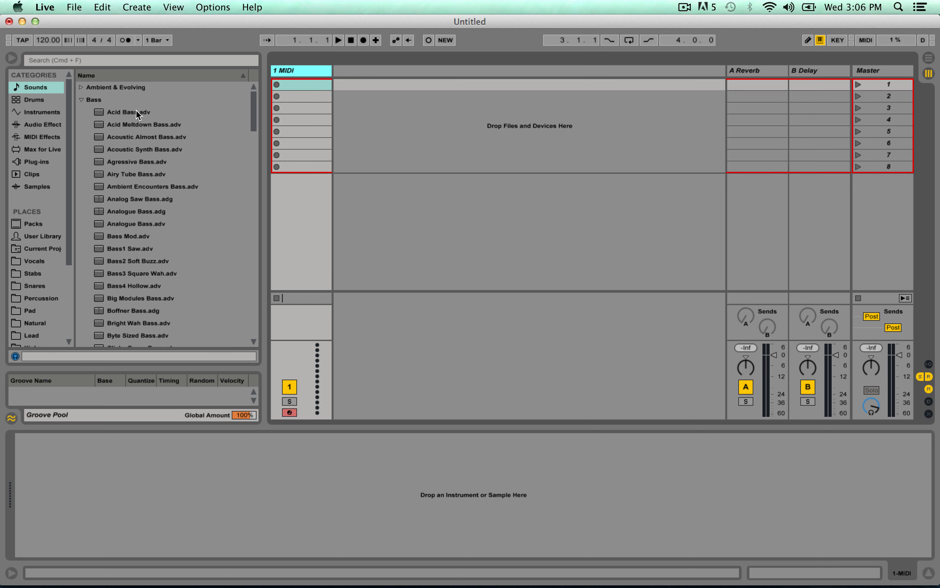
Load an empty Drum Rack instrument onto the first MIDI track.
click(43, 113)
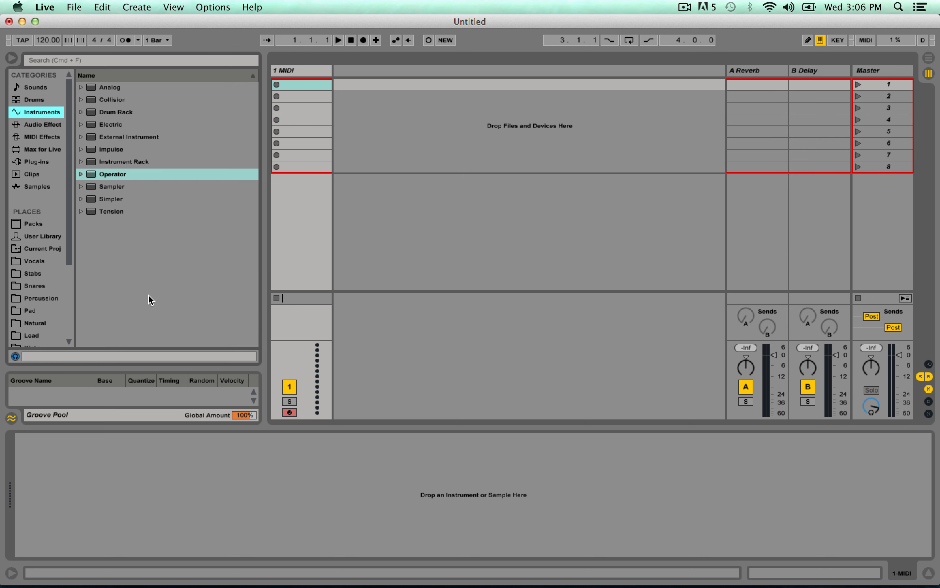
click(141, 112)
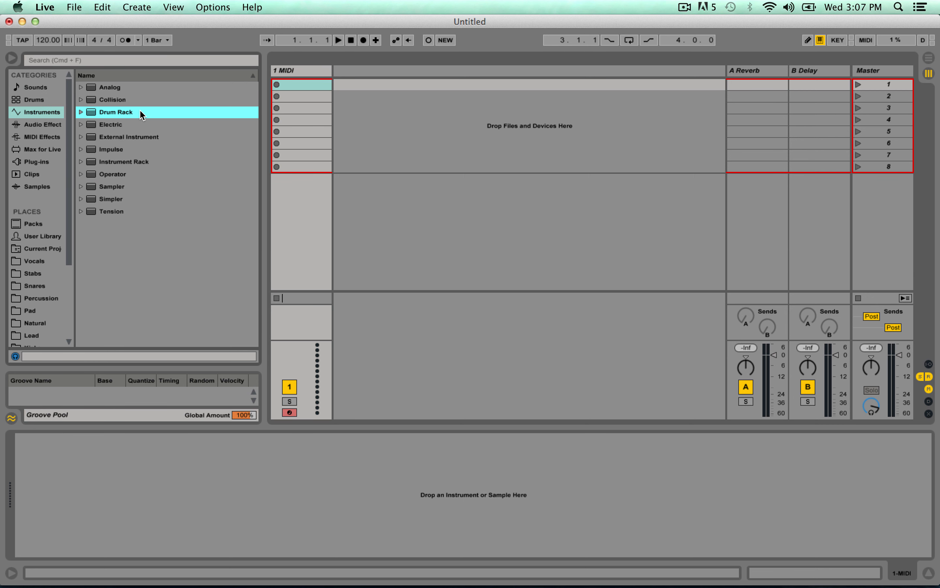
double_click(140, 112)
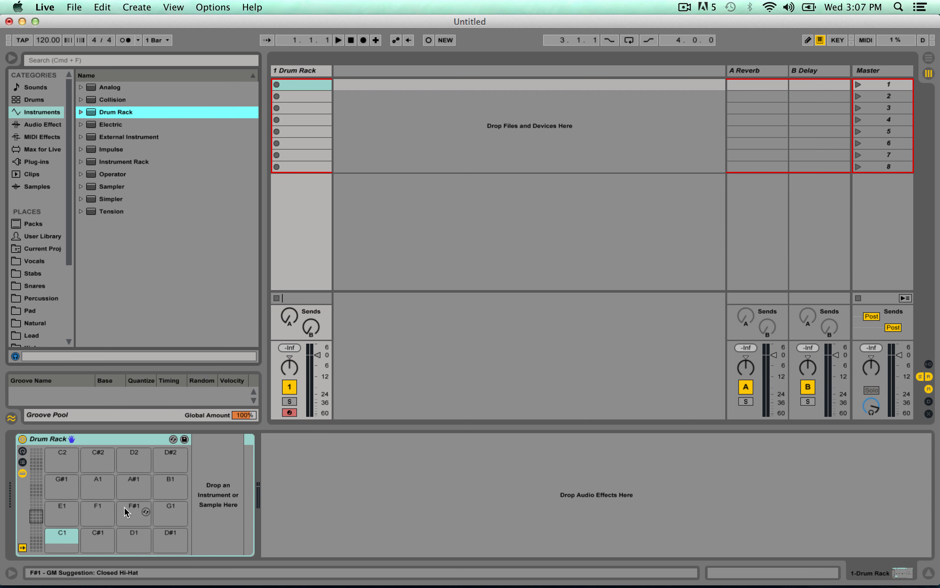
mouse_move(36, 518)
mouse_down()
mouse_move(36, 453)
mouse_move(30, 502)
mouse_move(39, 515)
mouse_up()
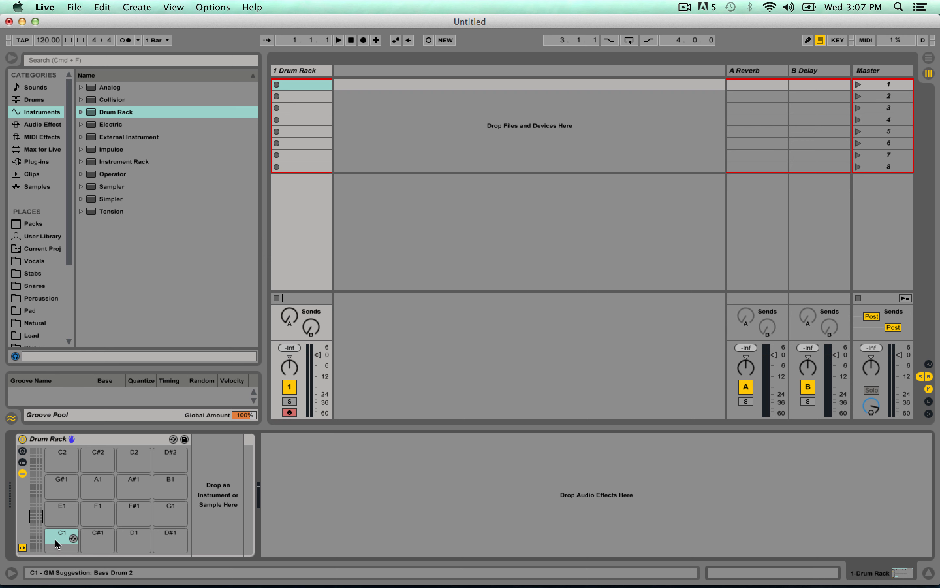
click(91, 534)
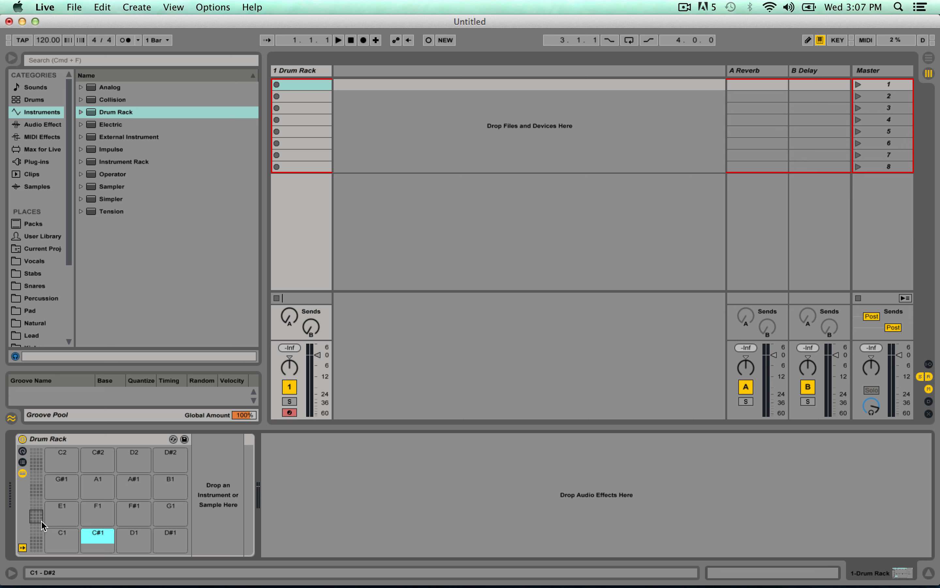
mouse_move(37, 517)
mouse_down()
mouse_move(36, 490)
mouse_move(36, 516)
mouse_up()
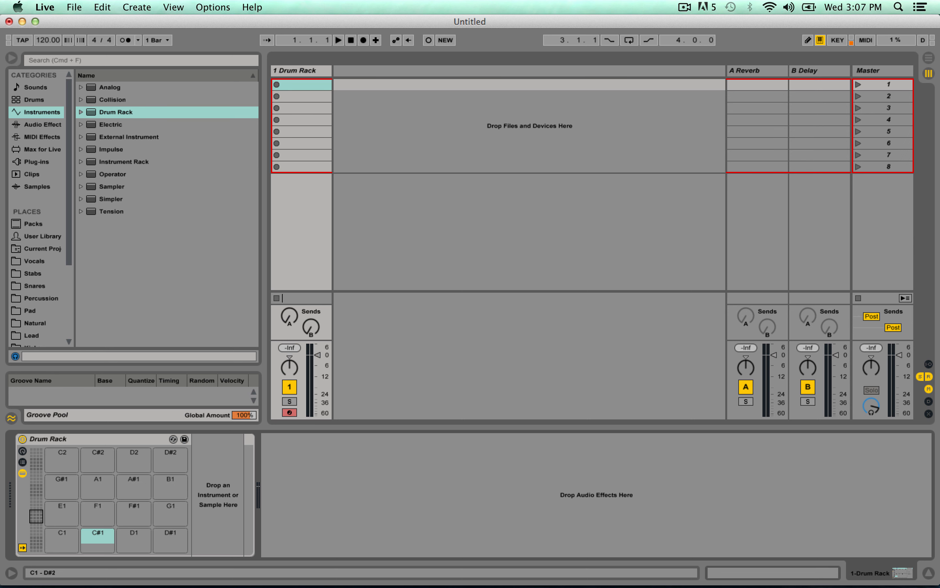
click(60, 535)
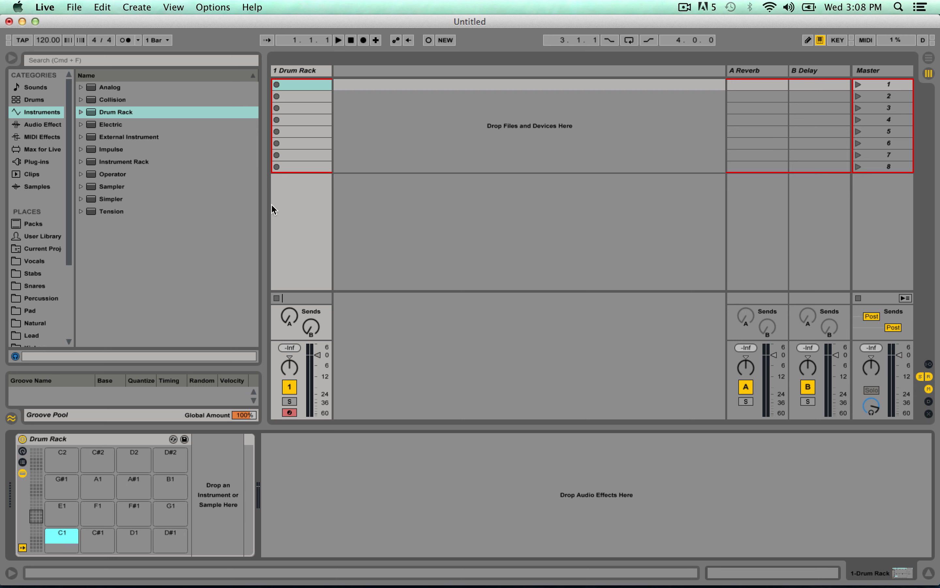
Open the Xmas Special Drum Kit folder in the browser's places and expand its Kicks folder.
scroll(71, 217, down, 5)
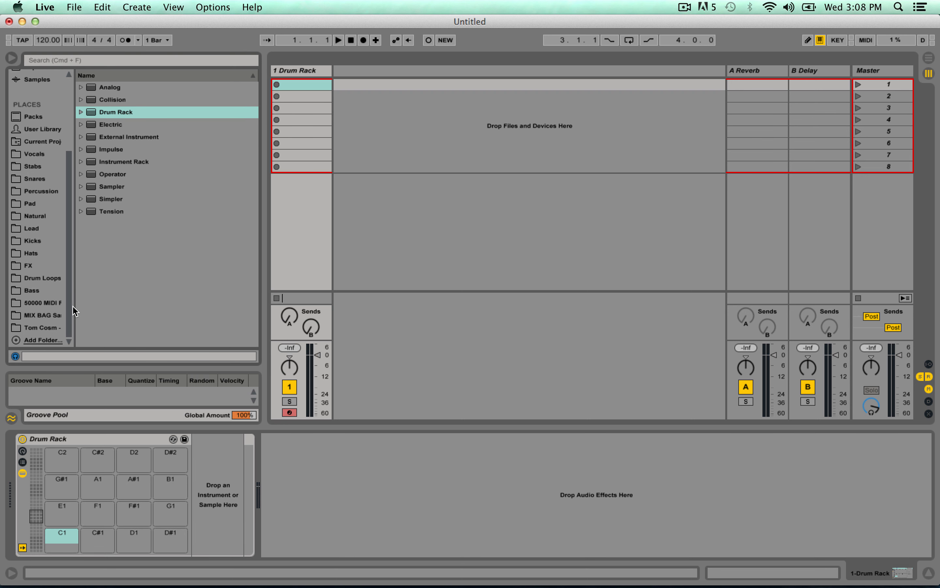
drag(75, 307, 164, 308)
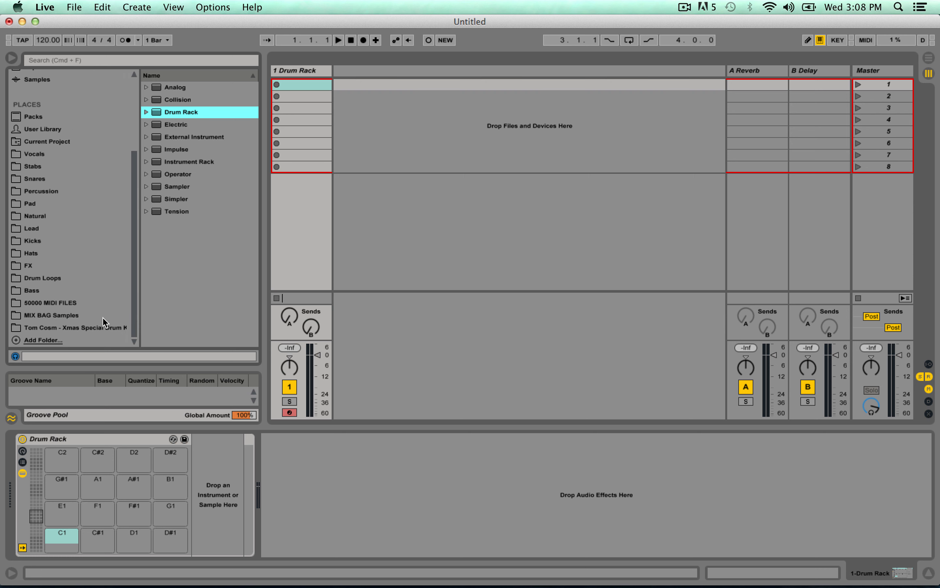
click(71, 327)
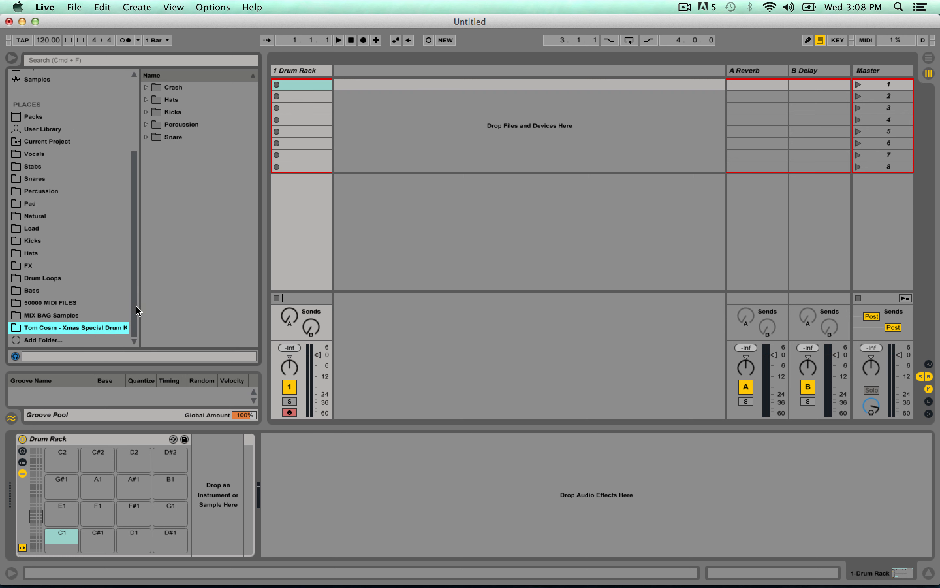
drag(141, 307, 98, 307)
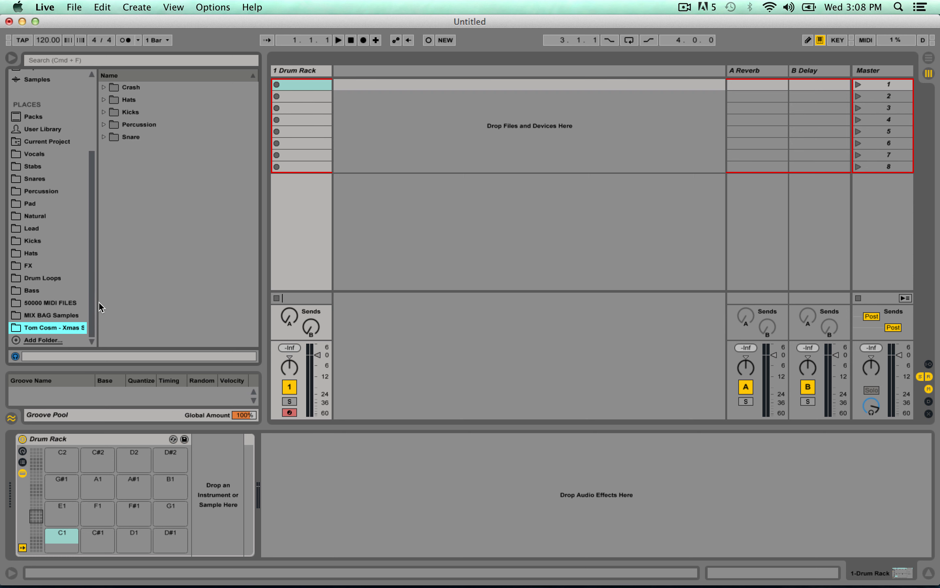
click(104, 112)
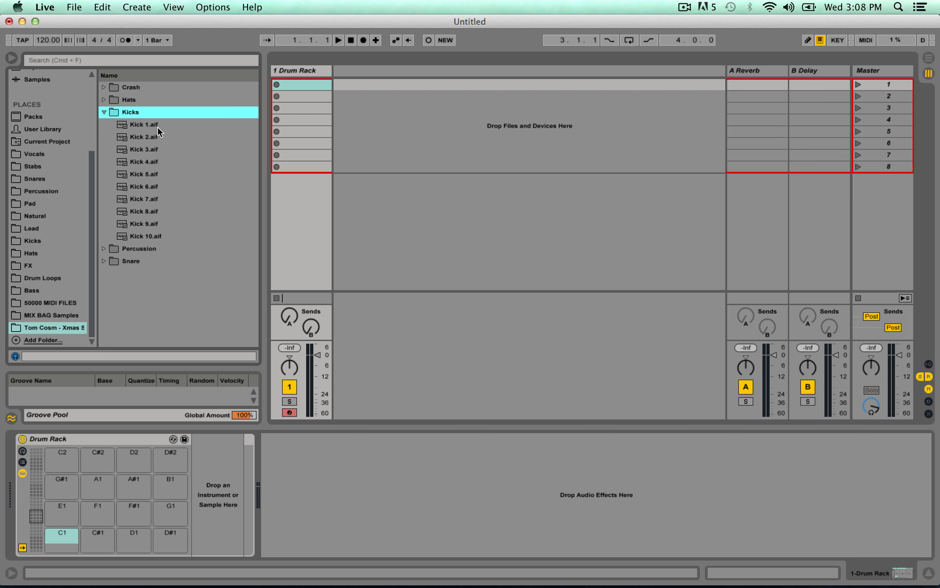
Audition the kick samples and load Kick 8.aif onto the Drum Rack's C1 pad.
key(Down)
key(Down)
key(Down)
key(Down)
key(Down)
key(Down)
key(Down)
key(Down)
key(Down)
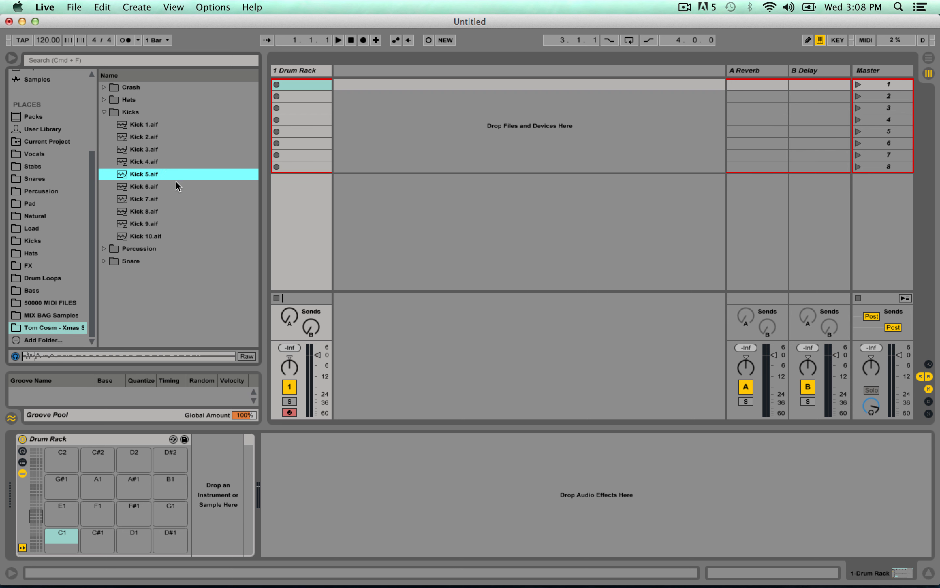
key(Down)
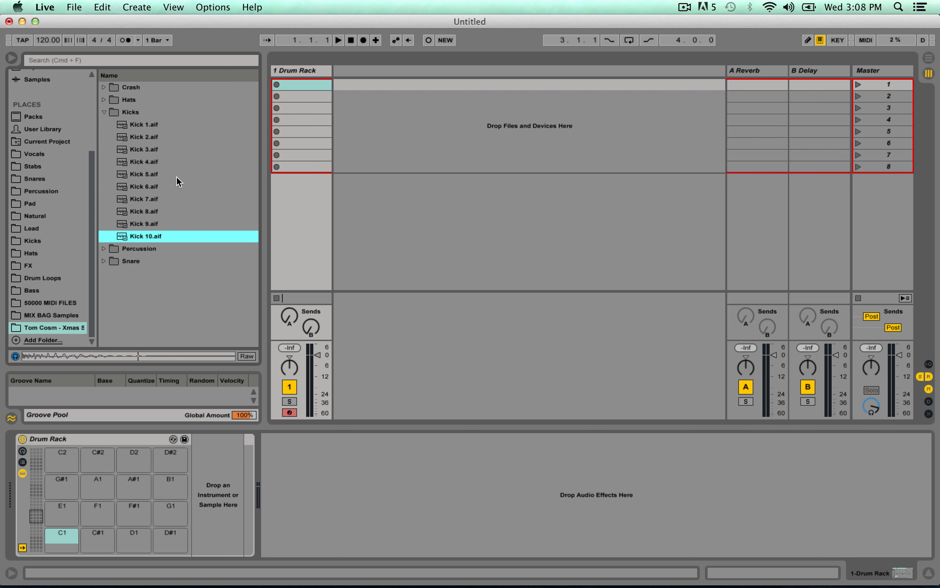
key(Up)
key(Up)
drag(132, 212, 60, 544)
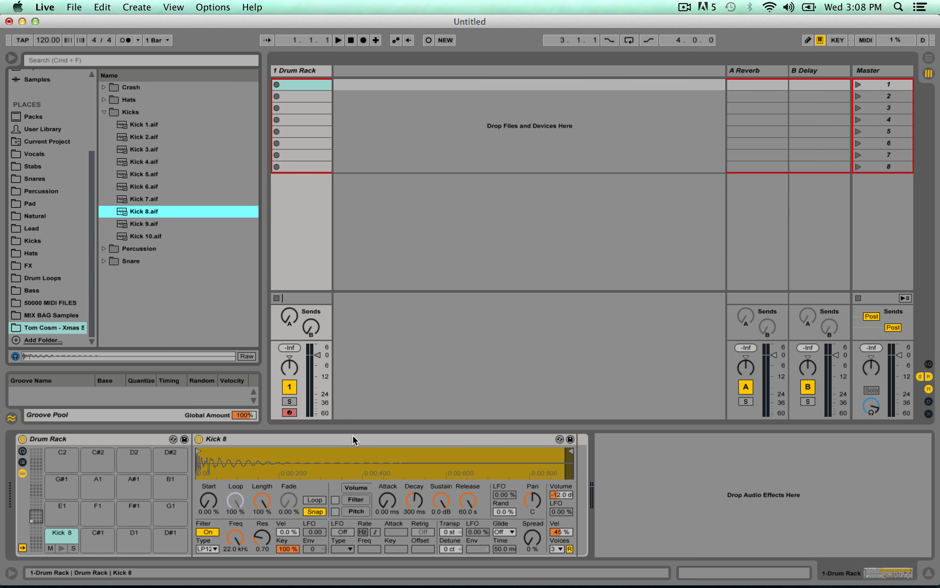
Convert the Kick 8 Simpler to a Sampler and back to a Simpler, repeating the conversion once more.
right_click(259, 438)
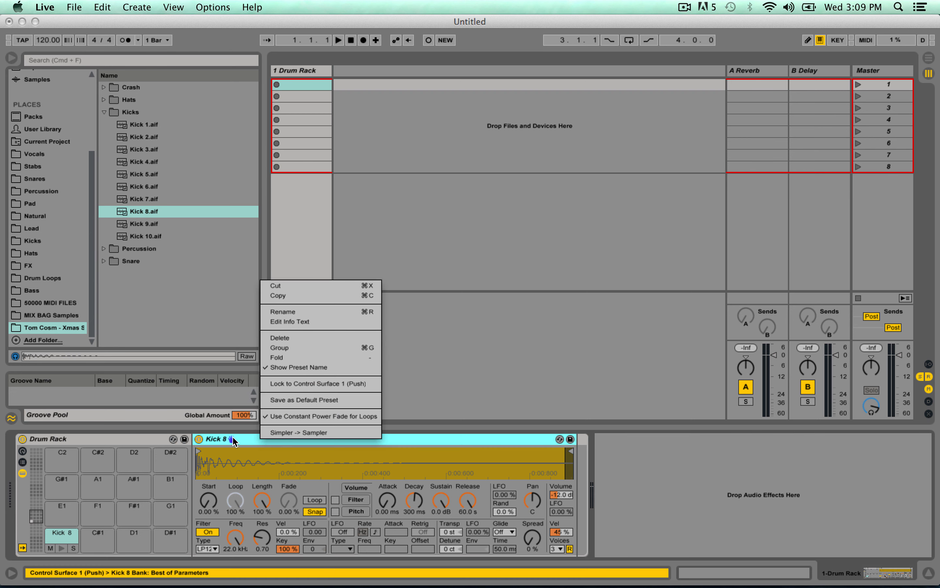
click(283, 433)
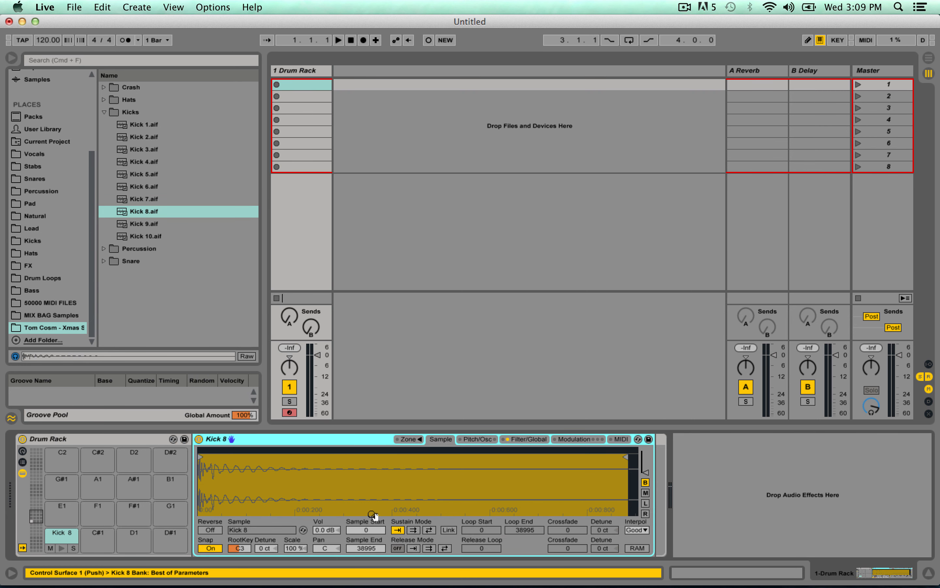
right_click(334, 437)
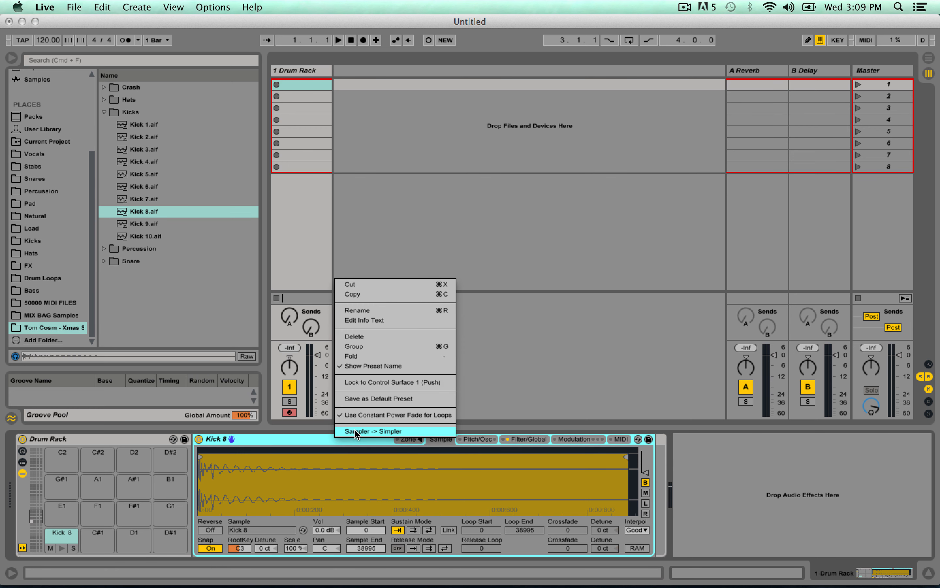
click(355, 430)
right_click(324, 438)
click(350, 427)
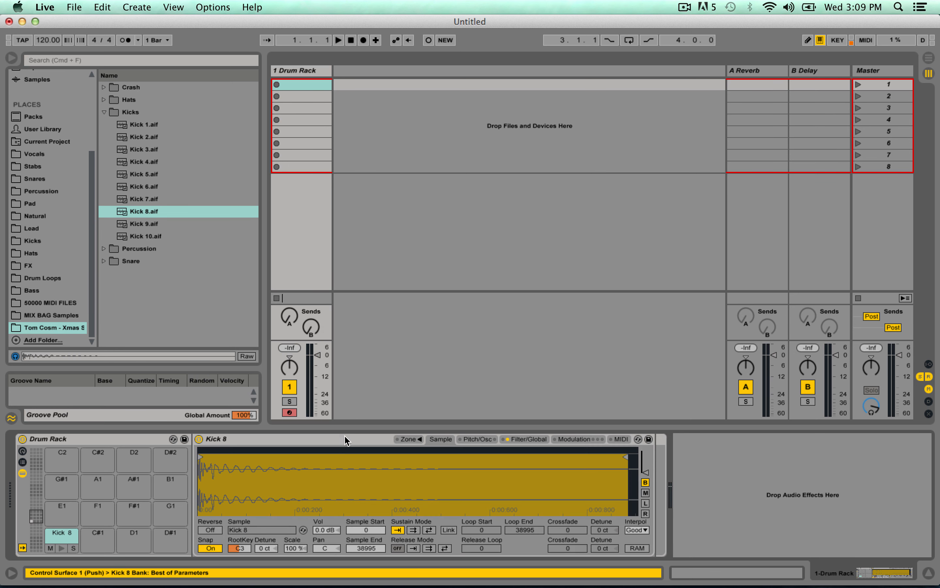
right_click(343, 435)
click(374, 430)
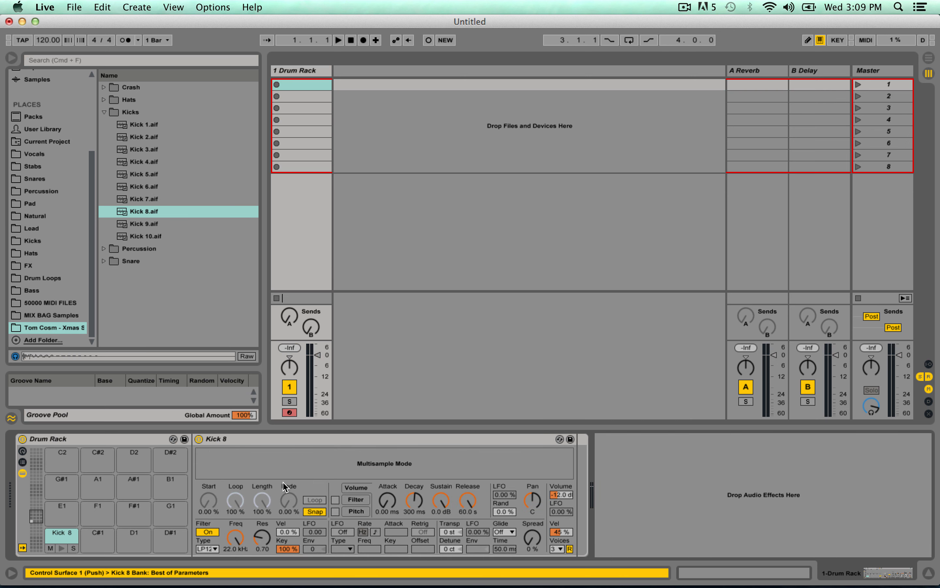
Preview the Kick 8 pad and try its solo and mute controls, leaving both off.
click(62, 549)
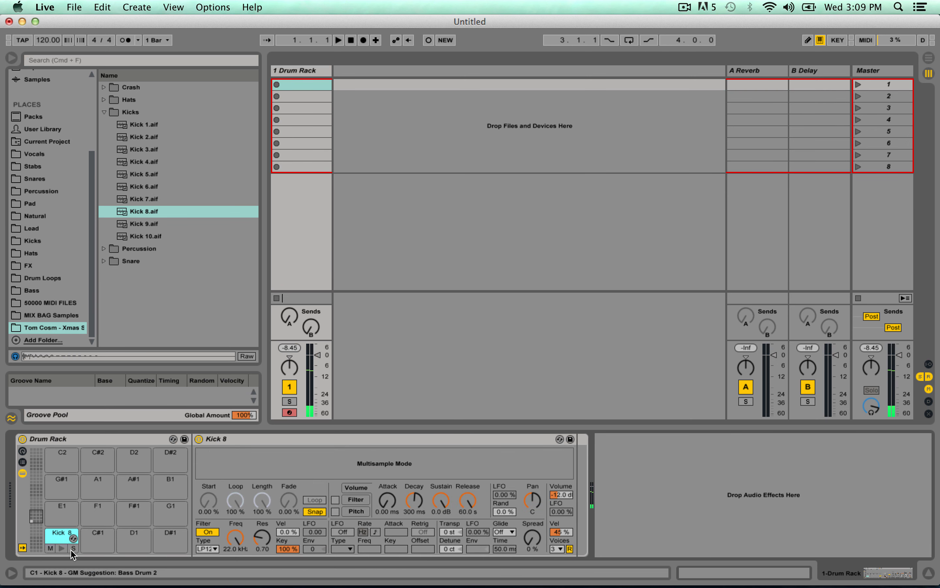
click(73, 549)
click(73, 548)
click(50, 548)
click(50, 548)
click(61, 548)
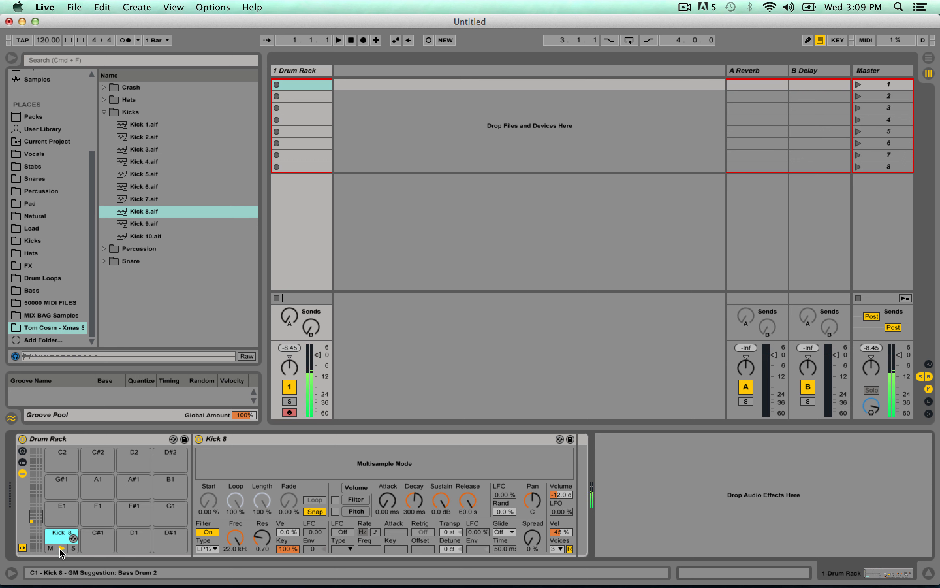
View the Drum Rack track in the Arrangement View and return to the Session View.
click(311, 71)
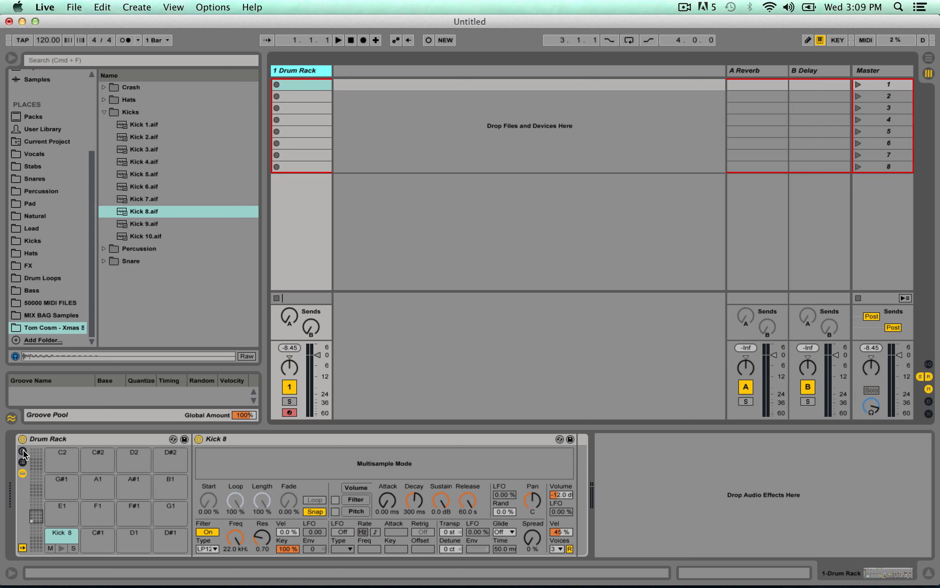
click(50, 438)
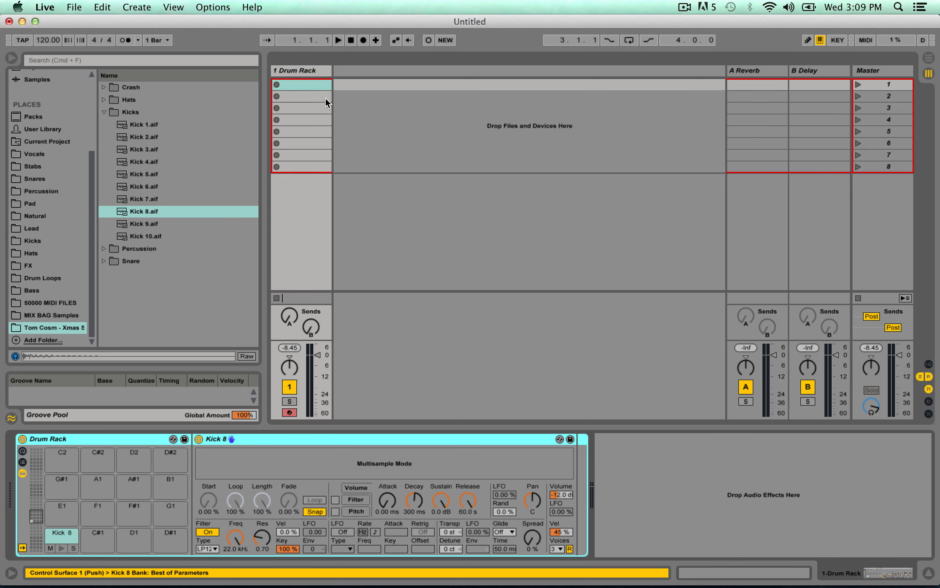
click(298, 75)
click(296, 83)
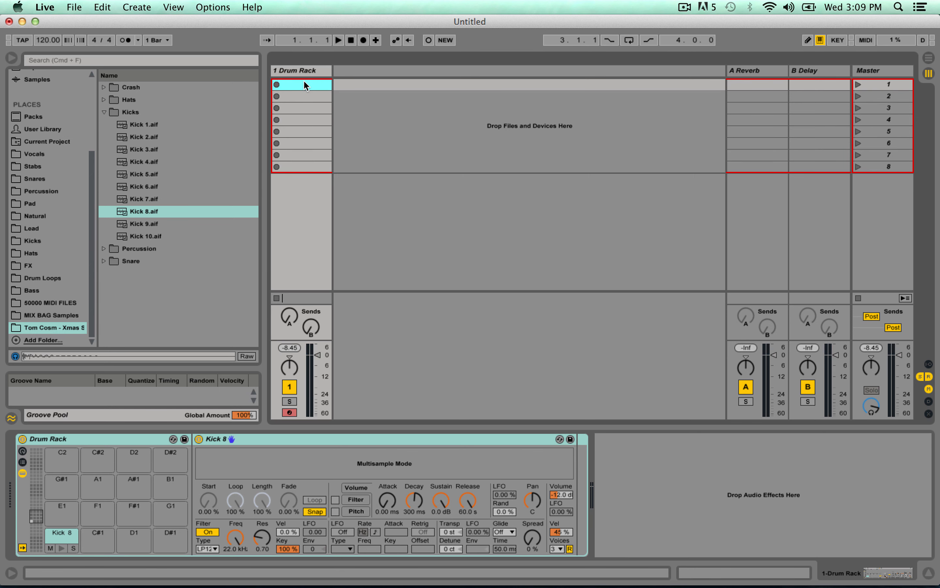
key(Tab)
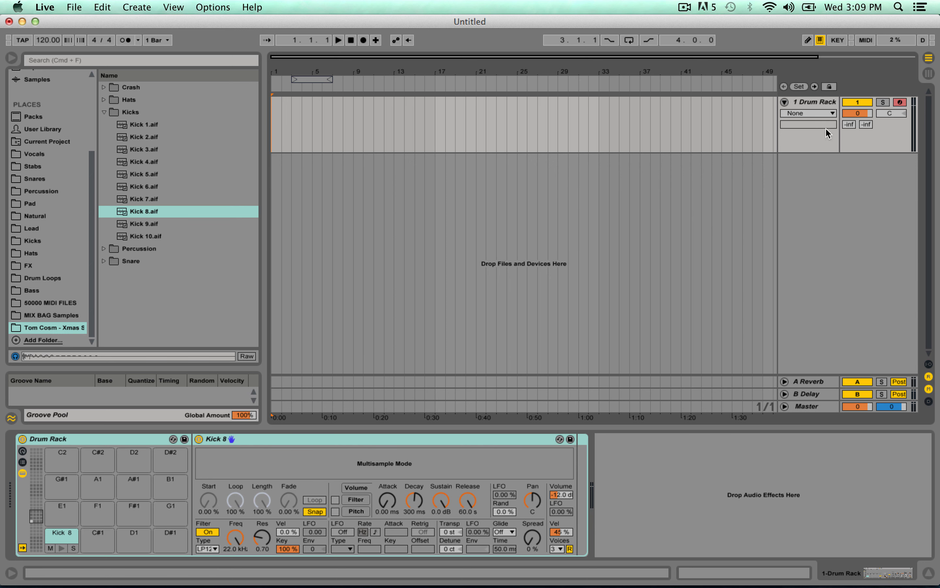
click(927, 75)
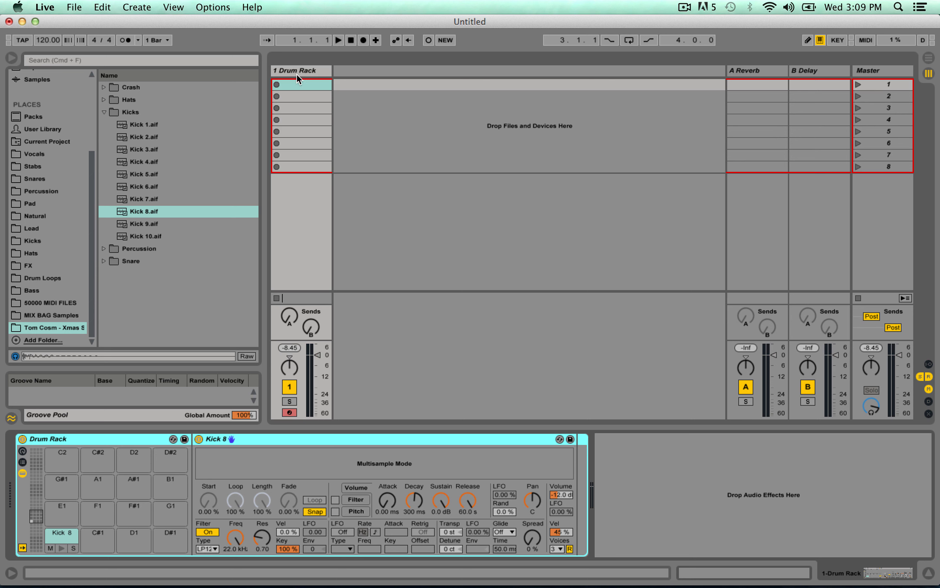
Go through the Drum Rack track's empty clip slots down to the eighth and return to the first.
click(315, 83)
click(302, 95)
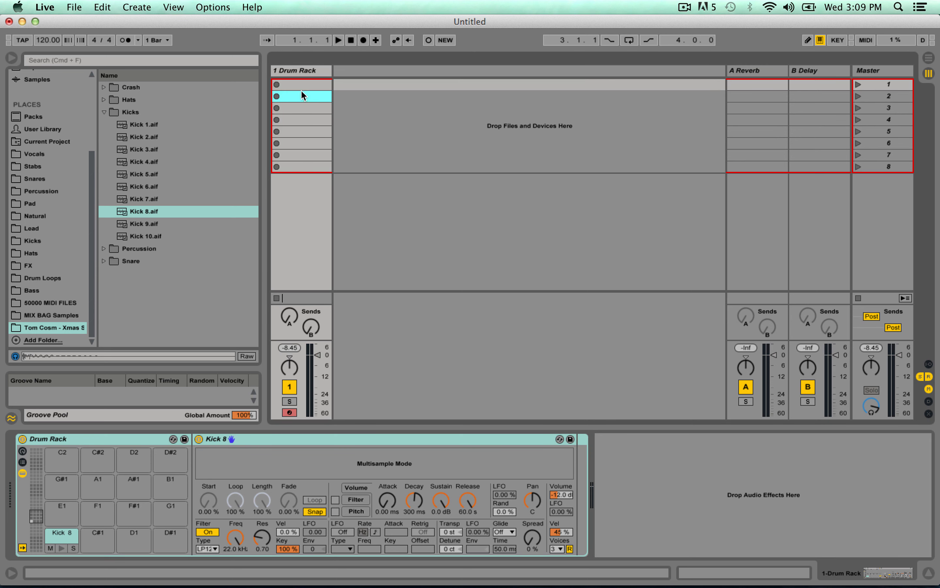
click(299, 110)
click(296, 121)
click(296, 132)
click(293, 143)
click(294, 155)
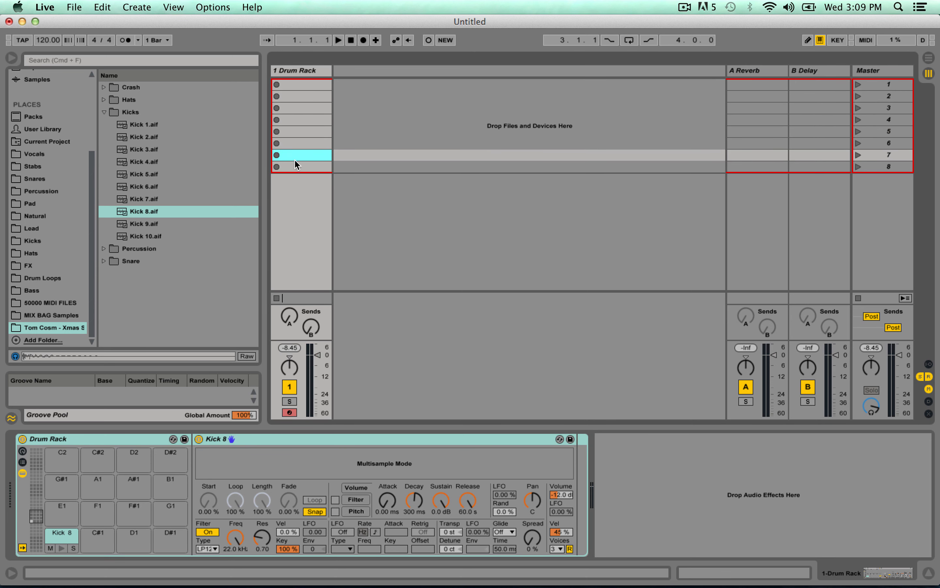
click(295, 167)
click(297, 86)
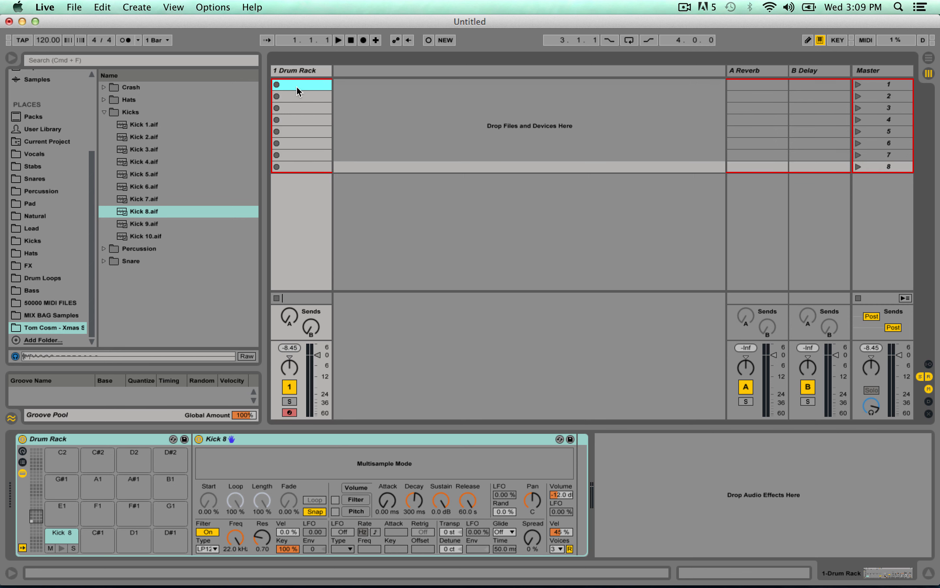
Create an empty MIDI clip in the Drum Rack track's first slot and show the clip's Launch settings.
click(104, 443)
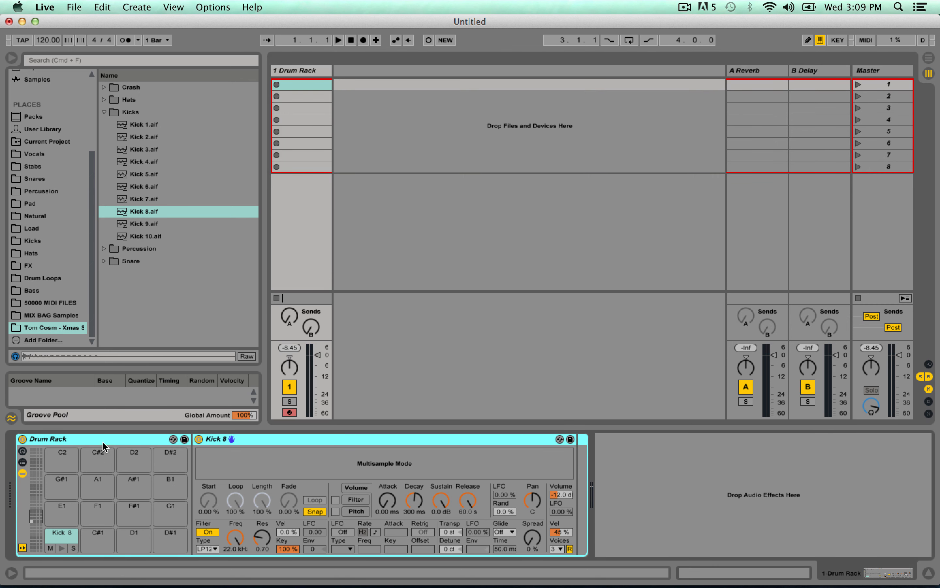
double_click(302, 84)
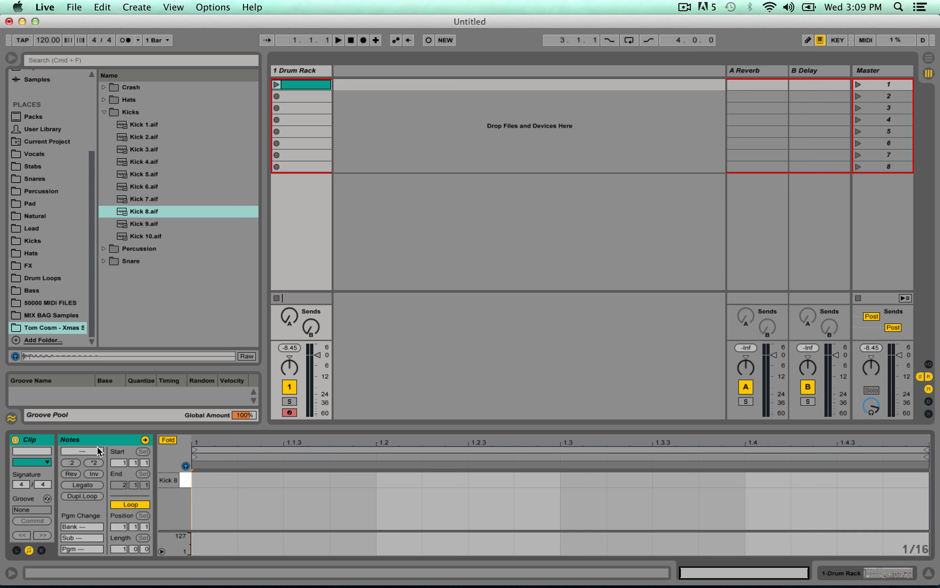
click(16, 551)
click(16, 550)
click(16, 551)
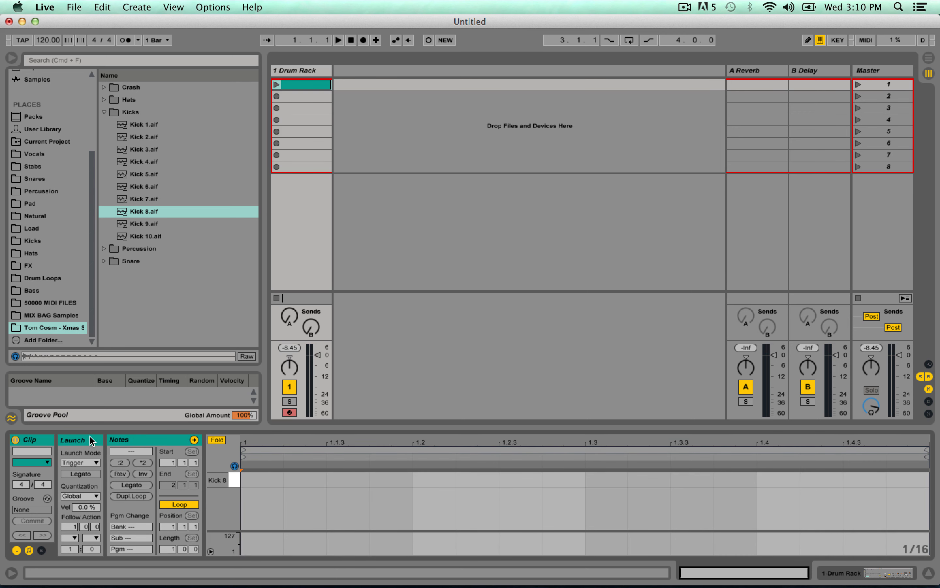
Show the clip's Envelopes settings and set its loop length to 4 bars.
click(41, 550)
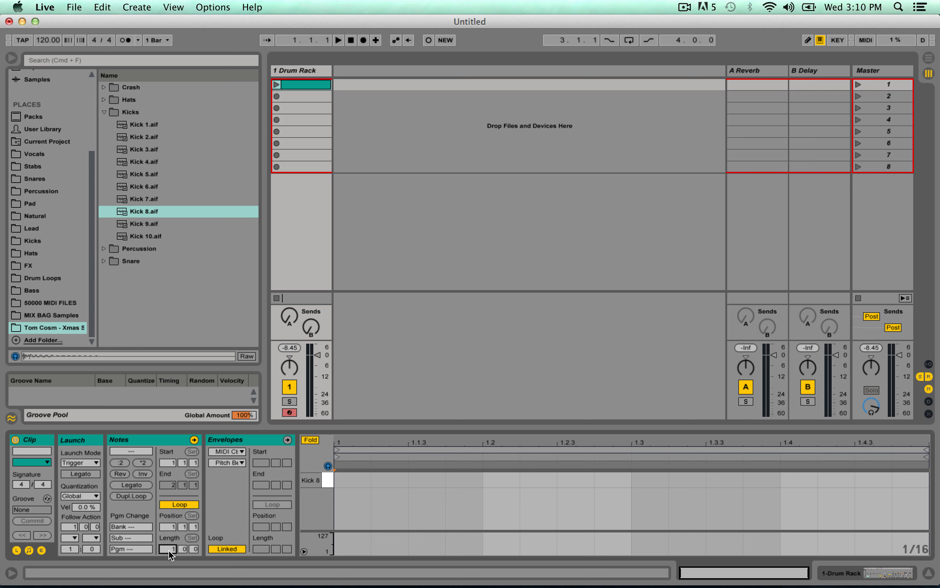
key(Up)
key(Up)
key(Up)
View the Kick 8 pad in the Drum Rack and return to the clip's note editor.
click(298, 70)
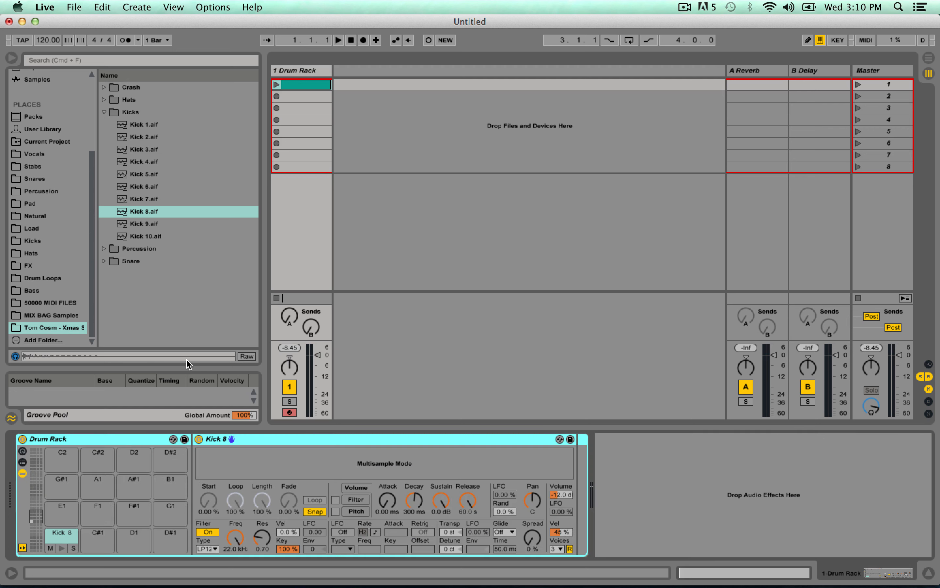
click(55, 535)
click(303, 84)
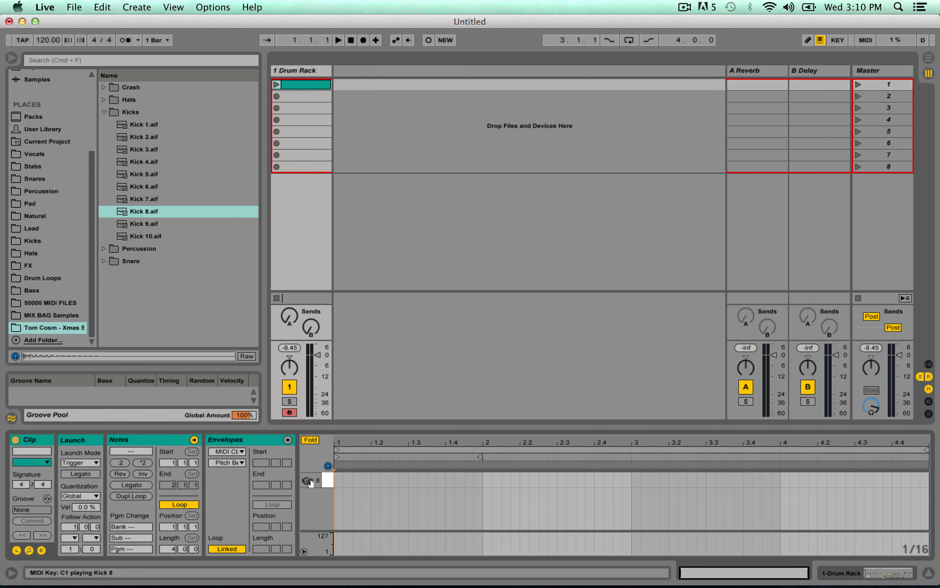
Add a one-beat Kick 8 note at the start of the clip and duplicate it onto every beat through bar 4.
double_click(336, 478)
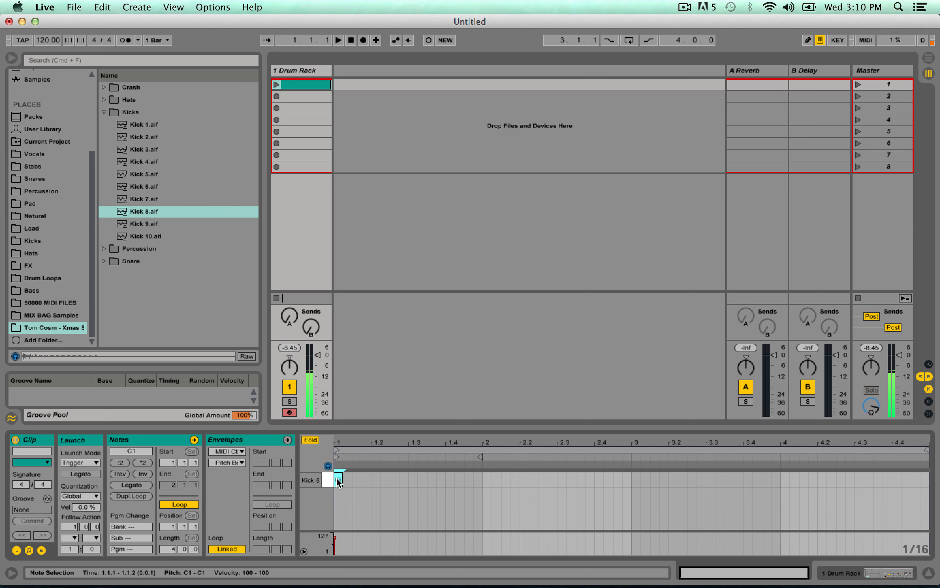
drag(342, 479, 374, 473)
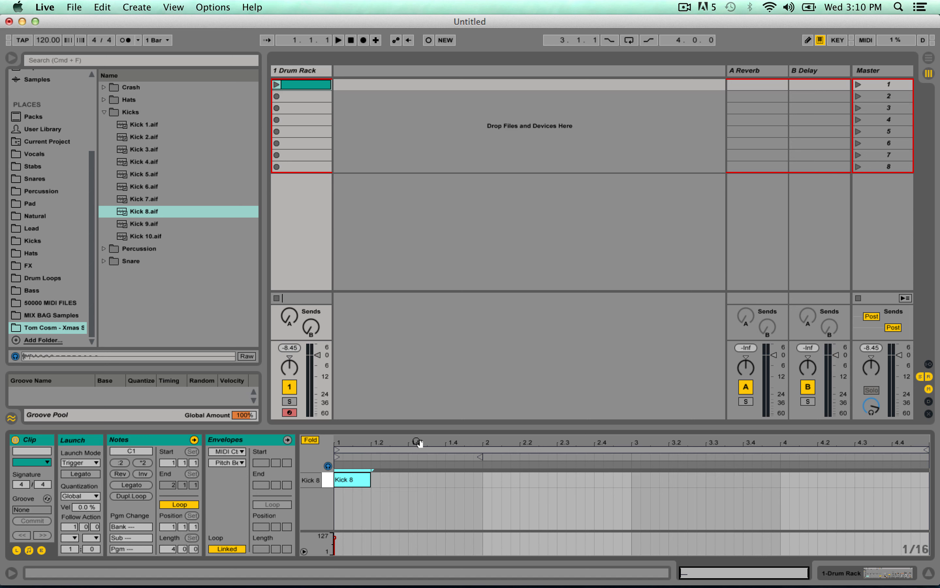
click(344, 477)
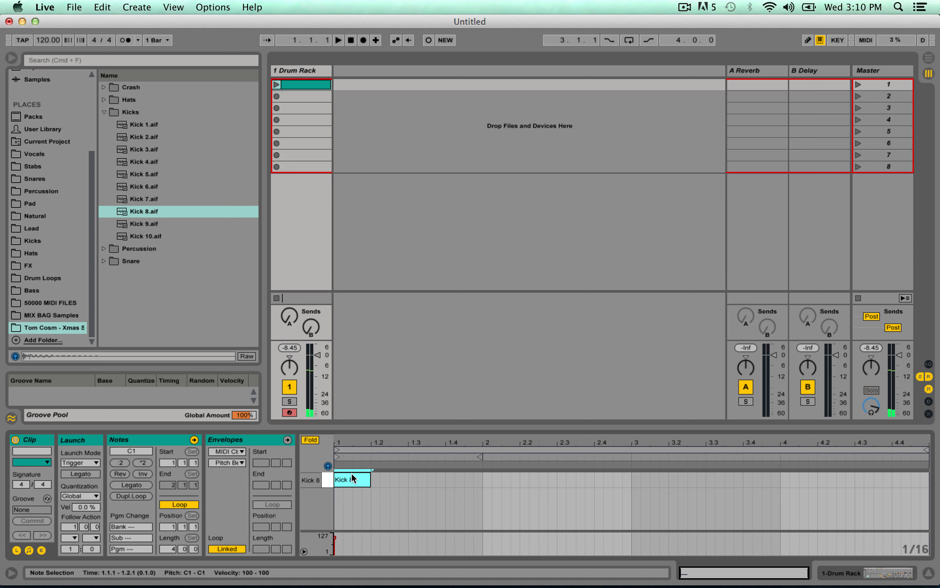
key(super+d)
key(super+d)
key(super+d)
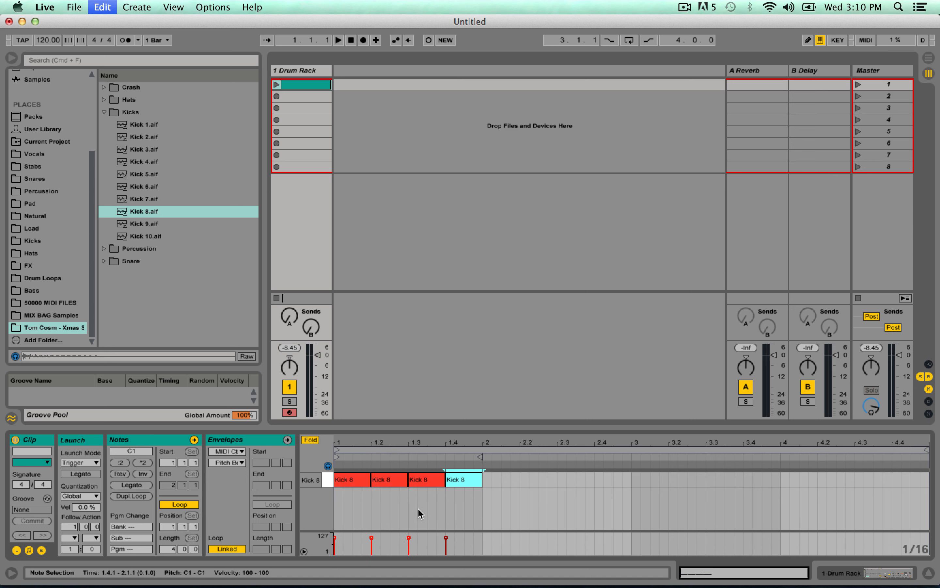
key(super+d)
key(super+d)
key(super+d)
key(super+d)
key(super+d)
key(super+d)
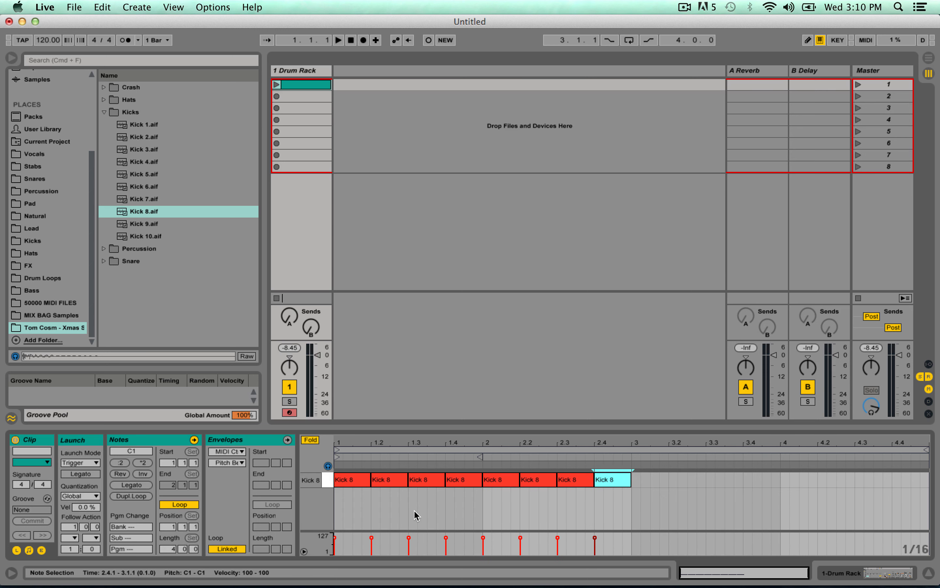
key(super+d)
key(super+d)
key(super+d)
key(super+d)
key(super+d)
key(super+d)
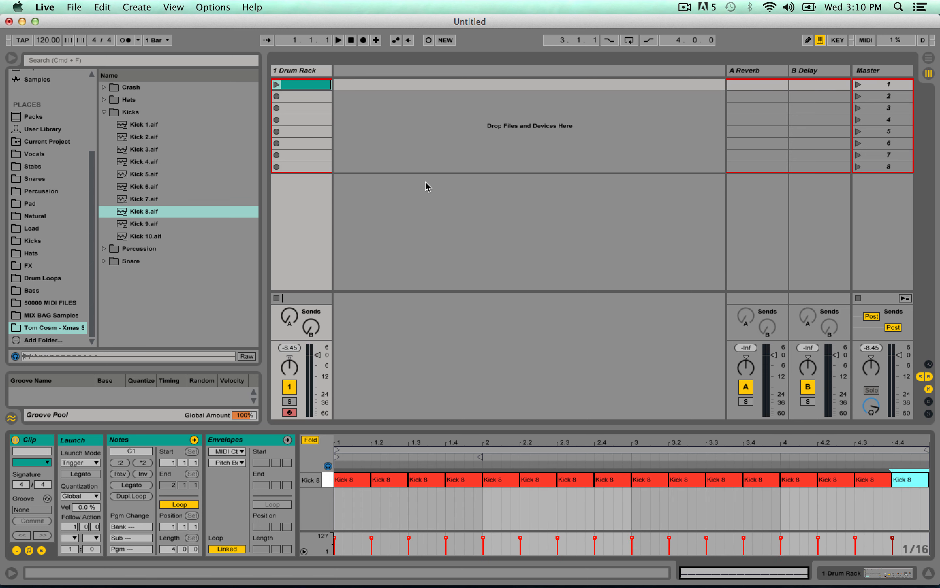
Play the clip, set the tempo to 100 BPM, and stop playback after listening to it again.
click(276, 84)
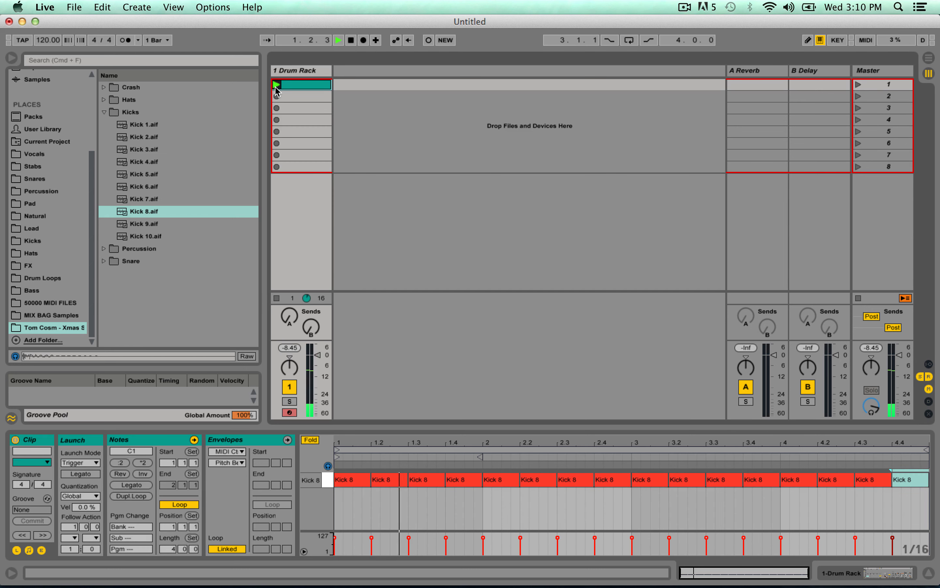
key(space)
drag(43, 40, 42, 47)
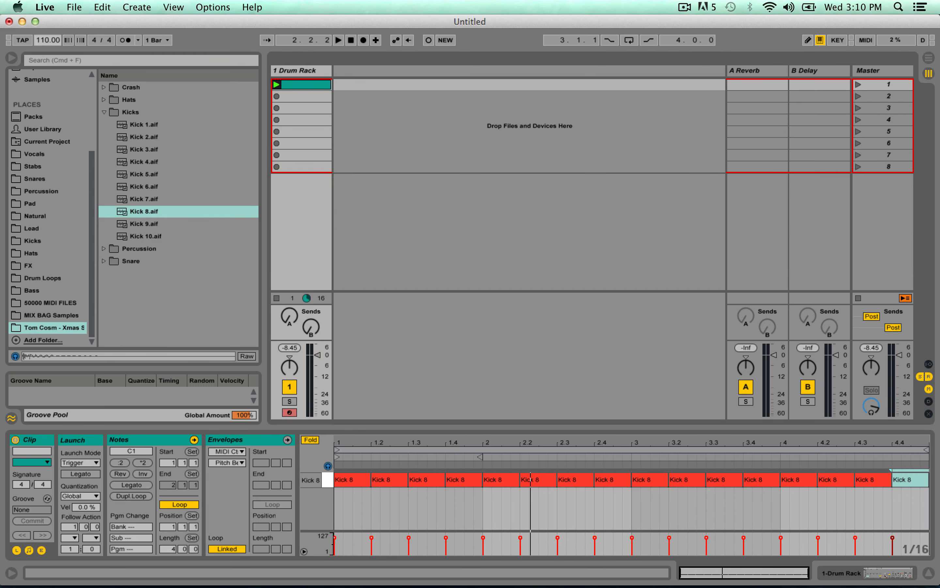
key(space)
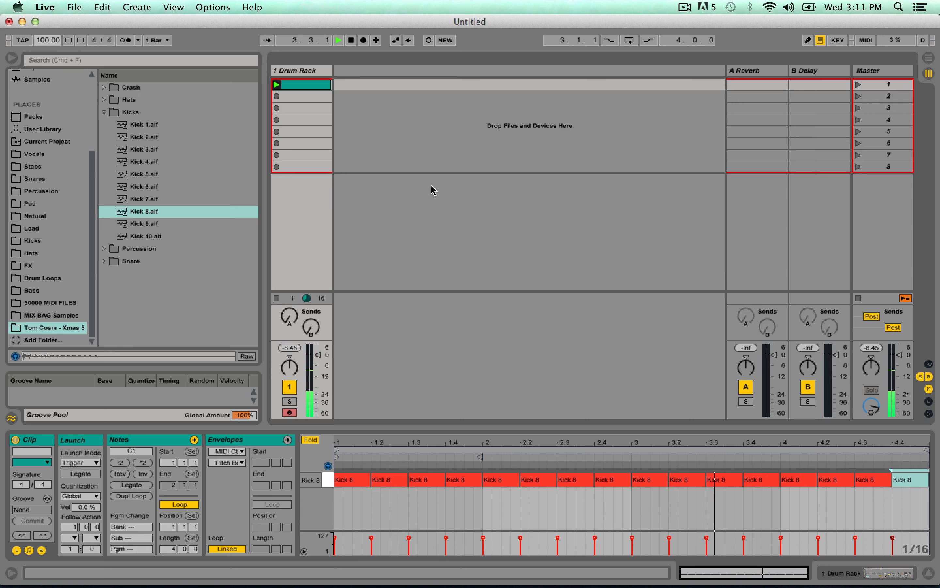
key(space)
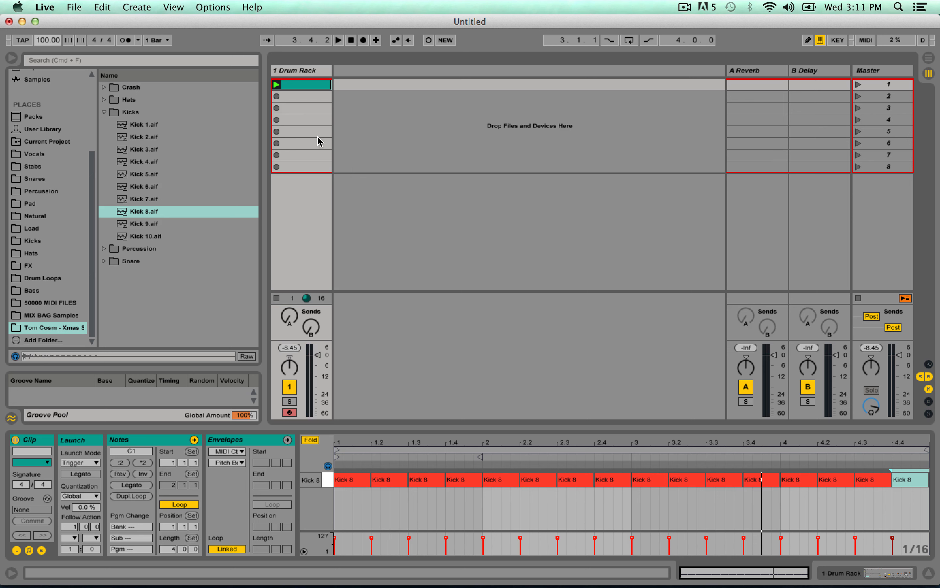
Show the track's Drum Rack and audition the samples in the Snare folder.
click(288, 72)
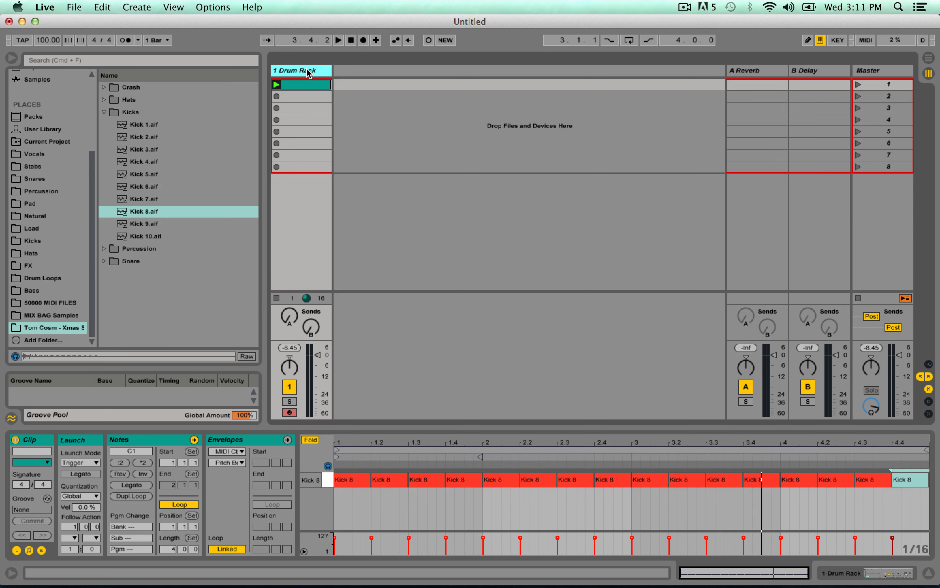
key(shift+Tab)
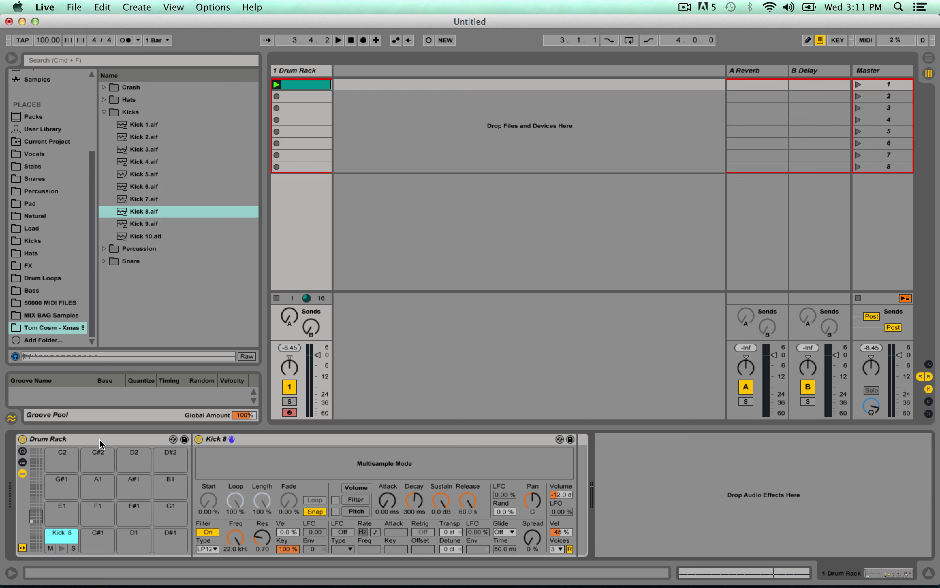
click(104, 261)
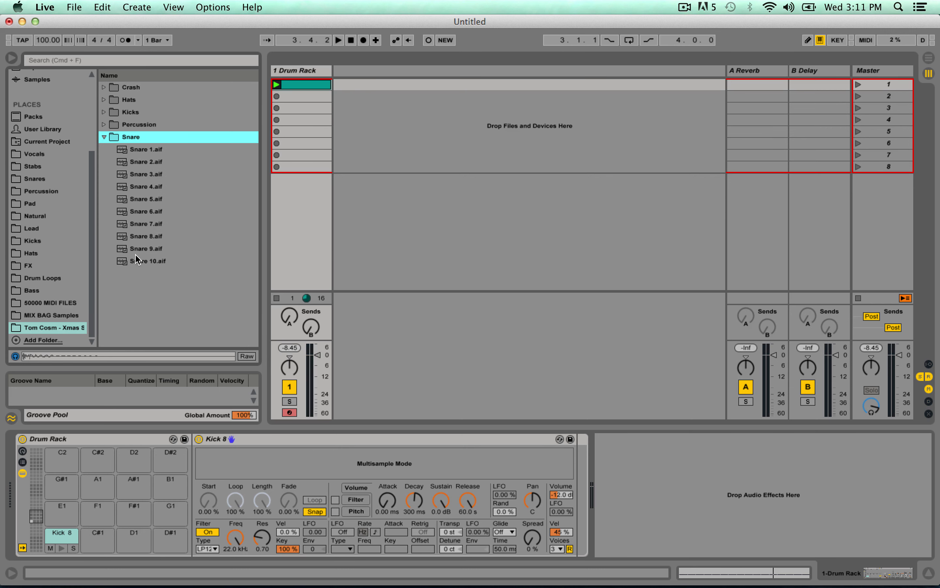
key(Down)
key(Down)
key(Down)
key(Down)
key(Down)
key(Down)
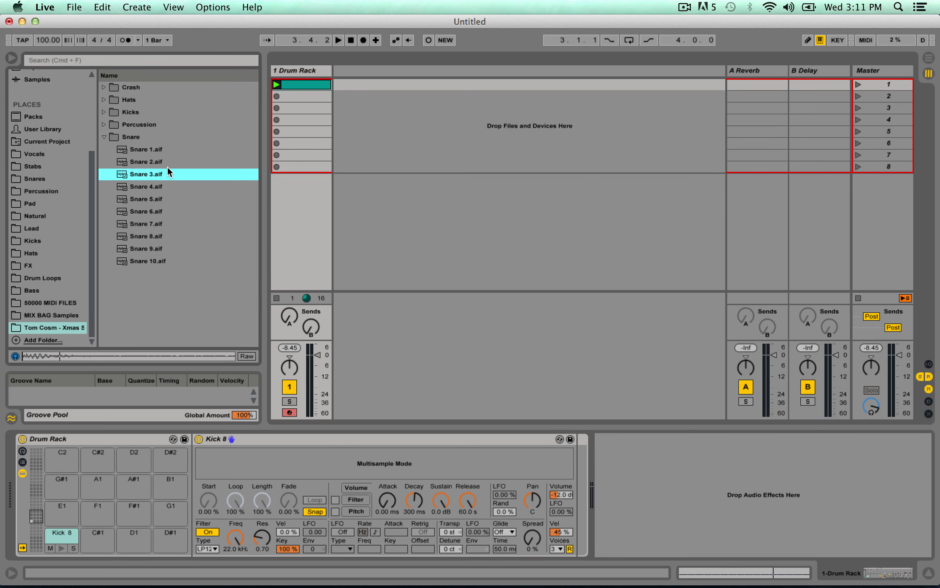
key(Down)
key(Down)
key(Down)
key(Down)
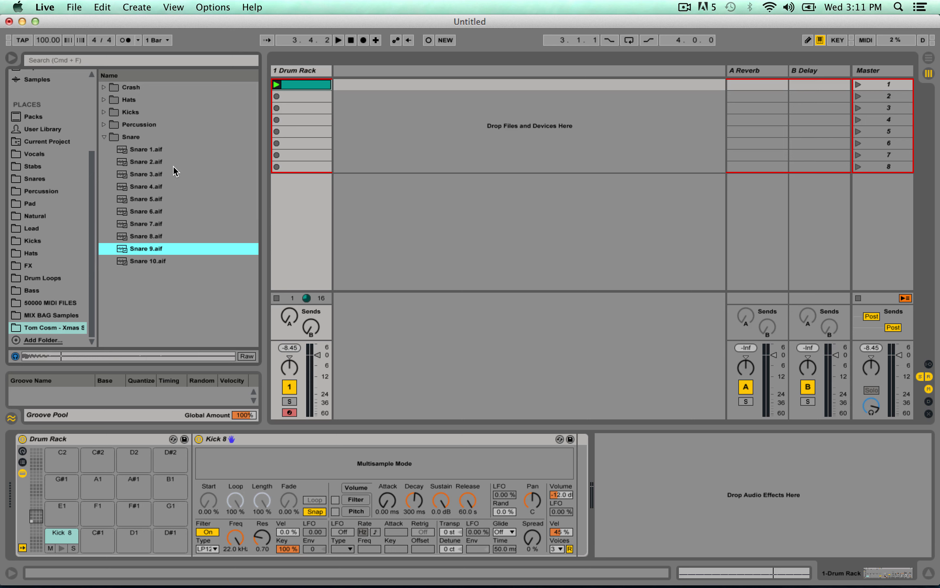
key(Up)
key(Down)
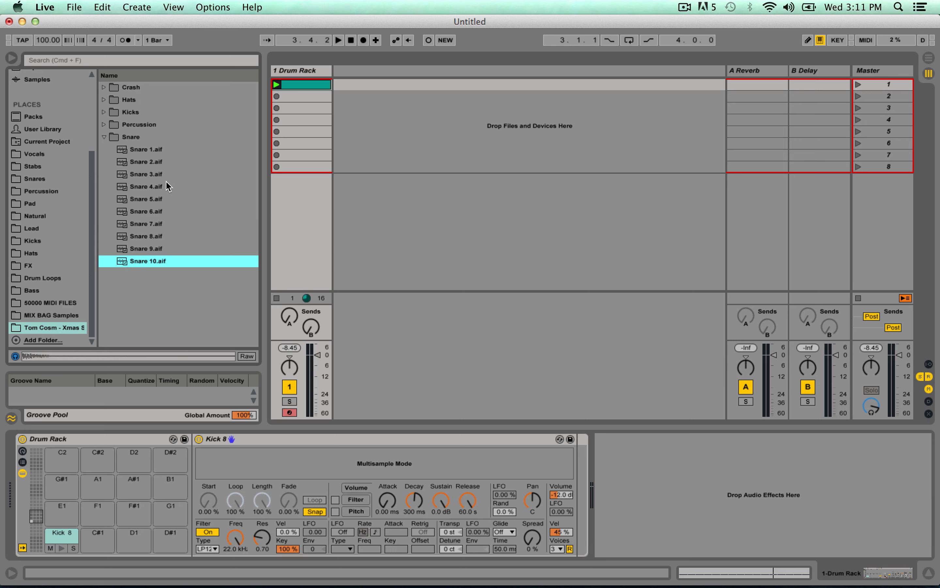
key(Up)
key(Up)
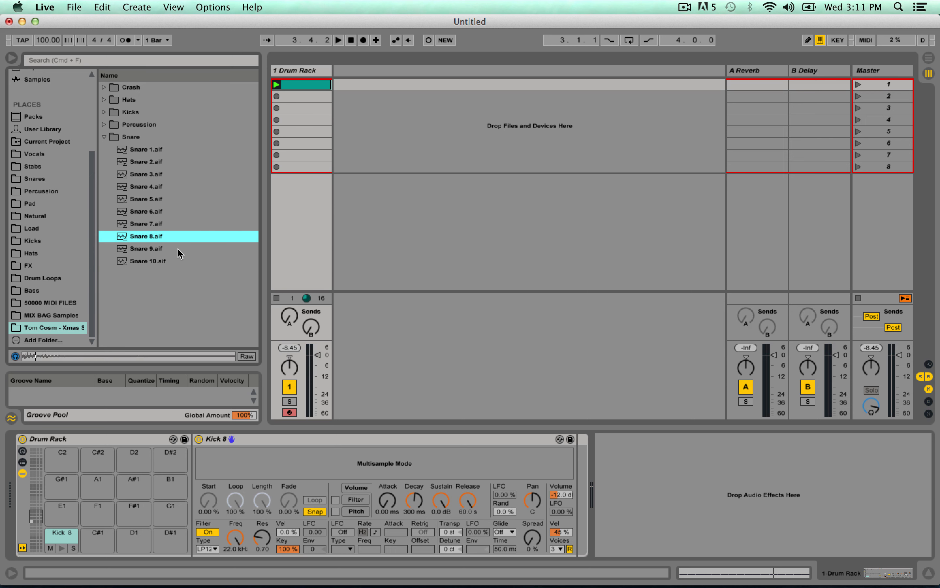
key(Down)
key(Up)
key(Up)
key(Up)
key(Up)
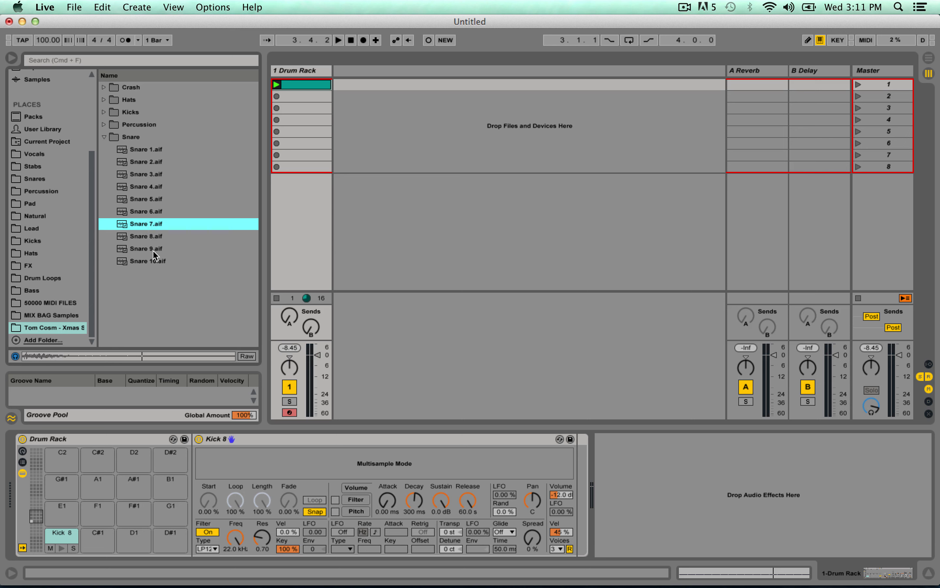
key(Up)
key(Up)
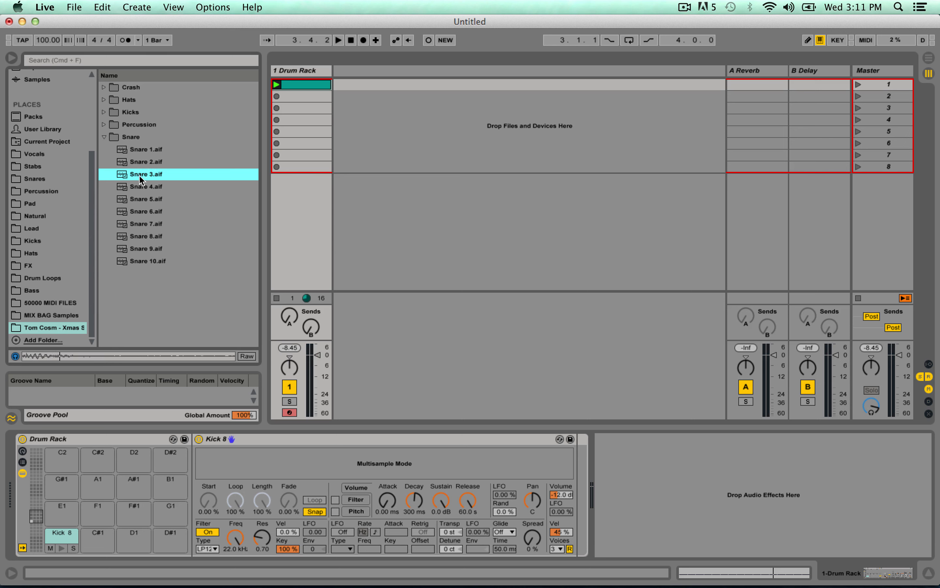
Load Snare 3.aif onto the Drum Rack's E1 pad, keeping the C1 to D#2 pads in view.
drag(136, 178, 57, 513)
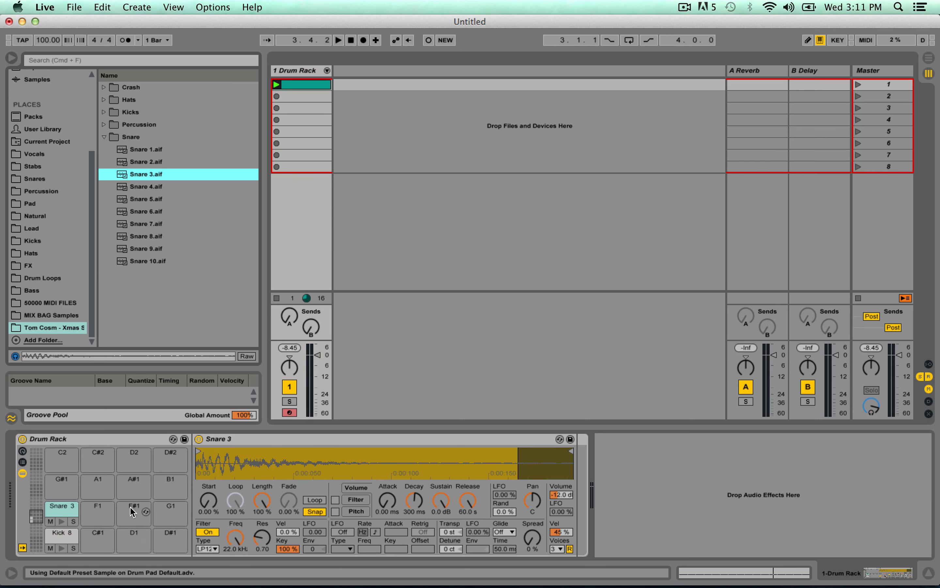
click(37, 541)
drag(36, 542, 36, 517)
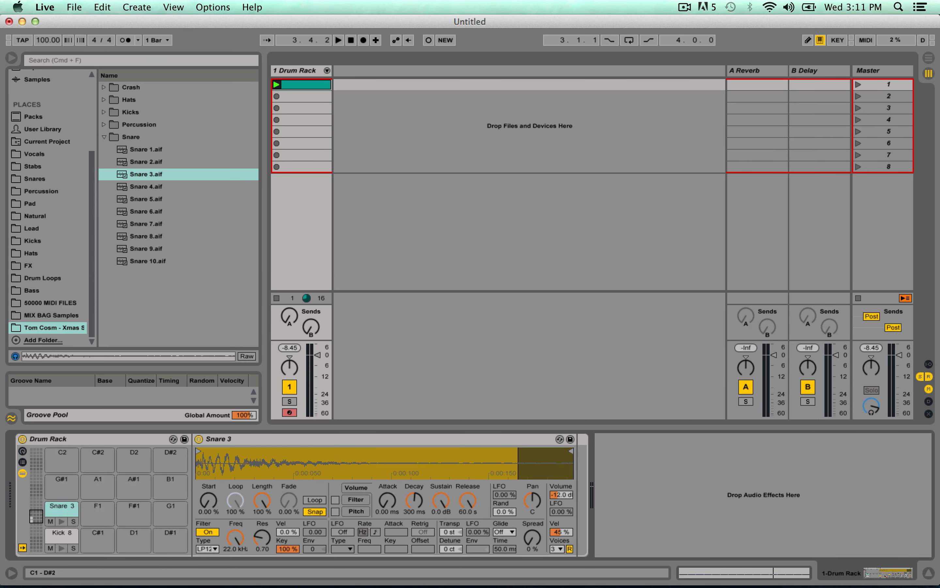
Select and preview the Snare 3 and Kick 8 pads in turn.
click(59, 515)
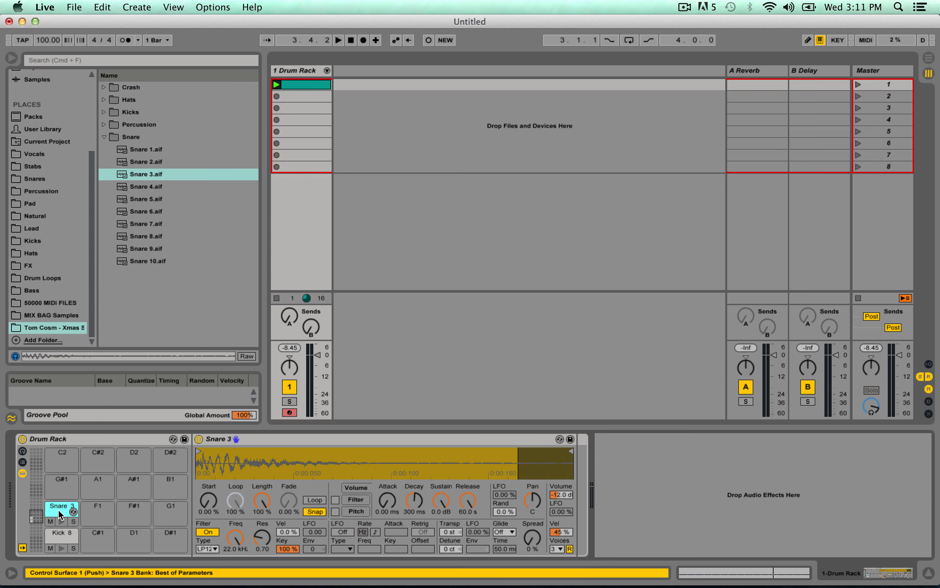
click(62, 539)
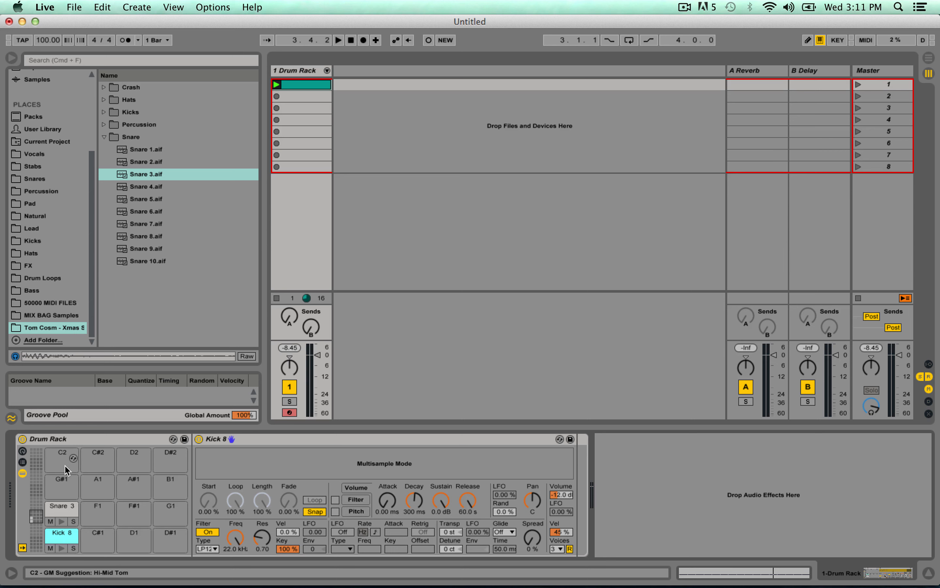
click(60, 514)
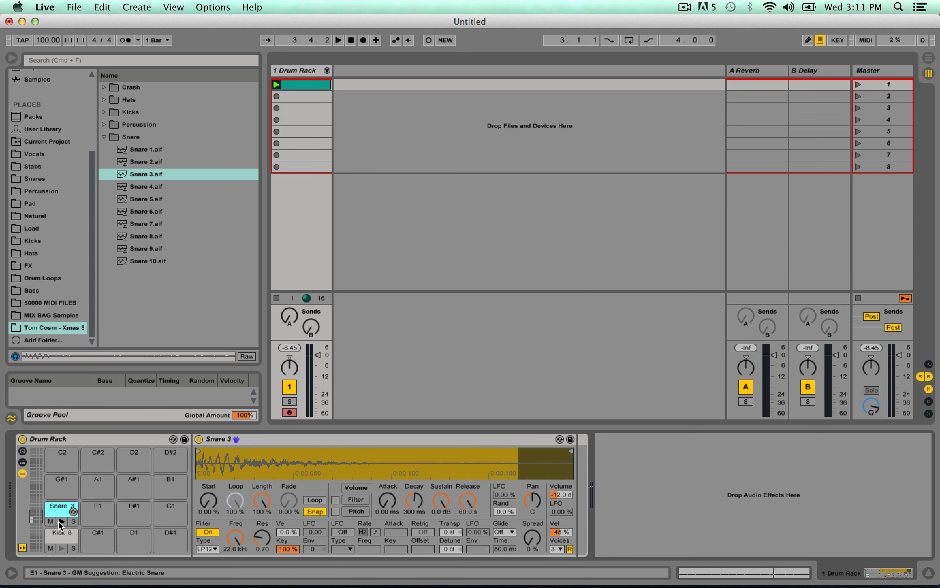
click(59, 547)
click(59, 522)
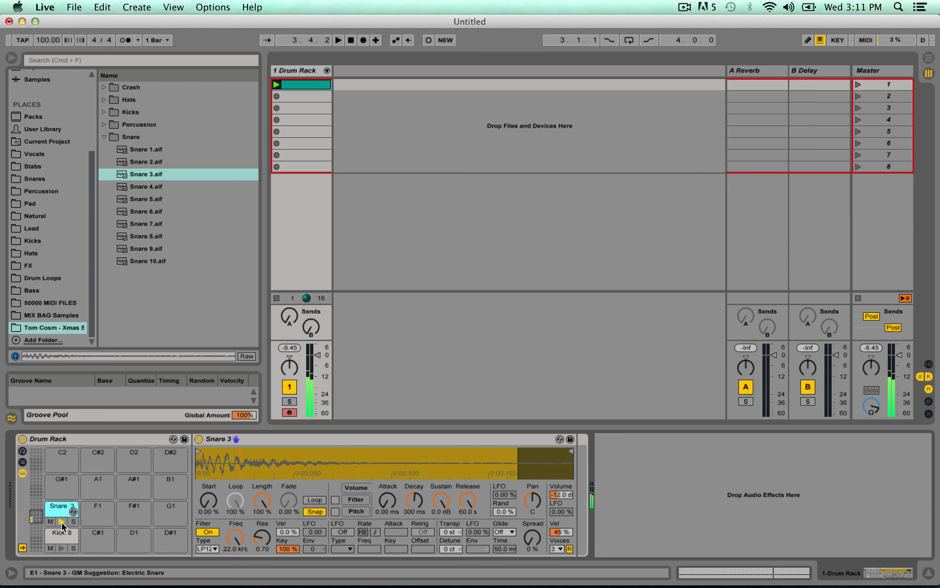
Add one-beat Snare 3 notes on the third beat of all four bars in the clip and listen to the beat.
click(297, 85)
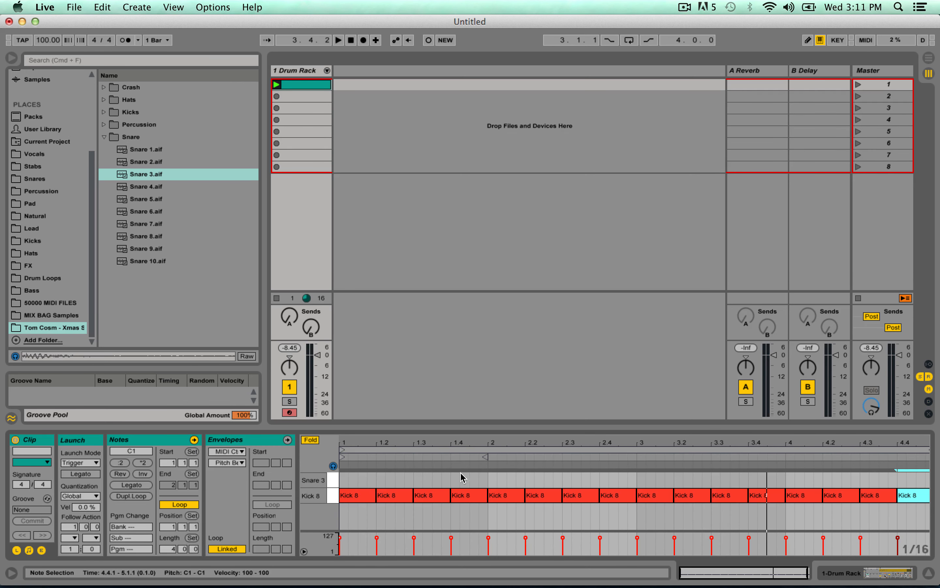
double_click(417, 482)
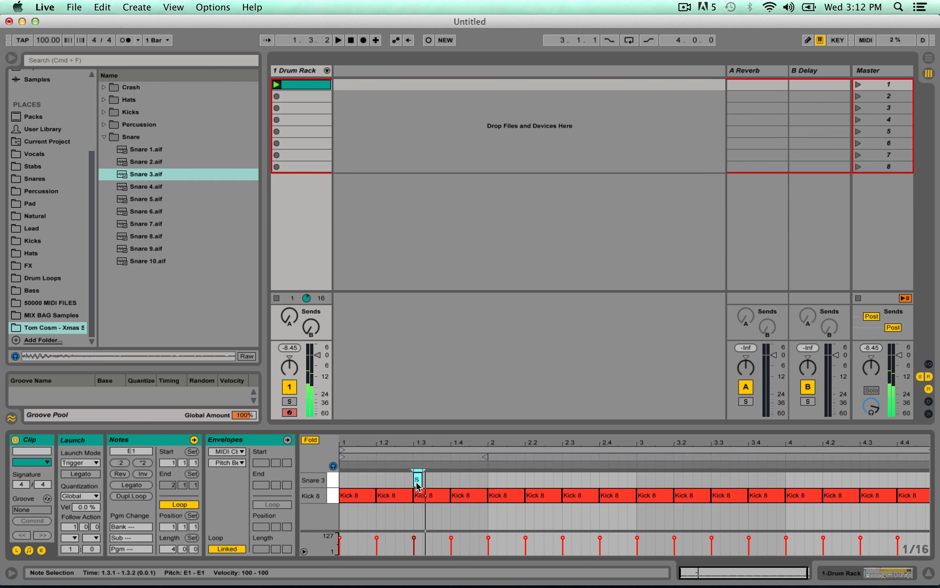
drag(422, 481, 869, 475)
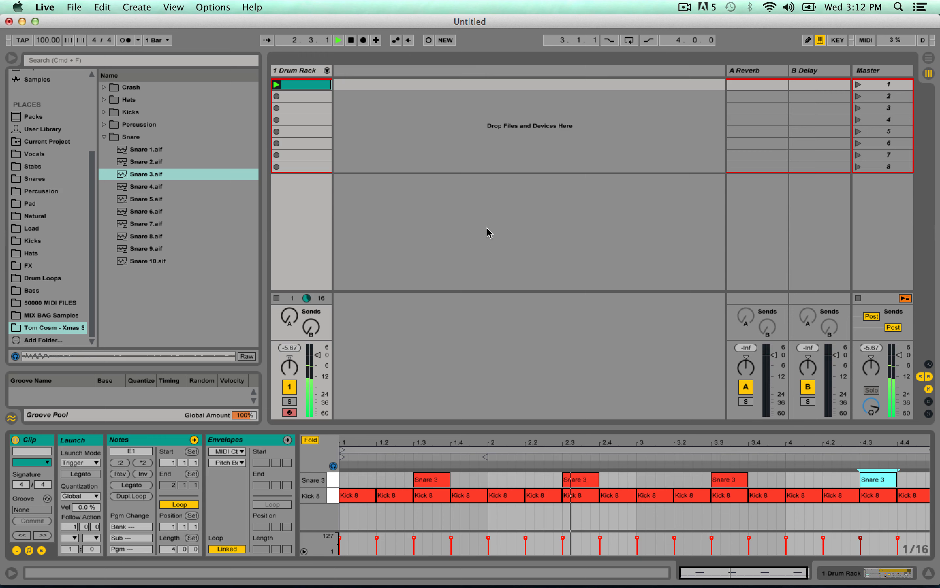
key(space)
Show the track's Drum Rack and audition the closed hat samples in the Hats folder.
click(285, 70)
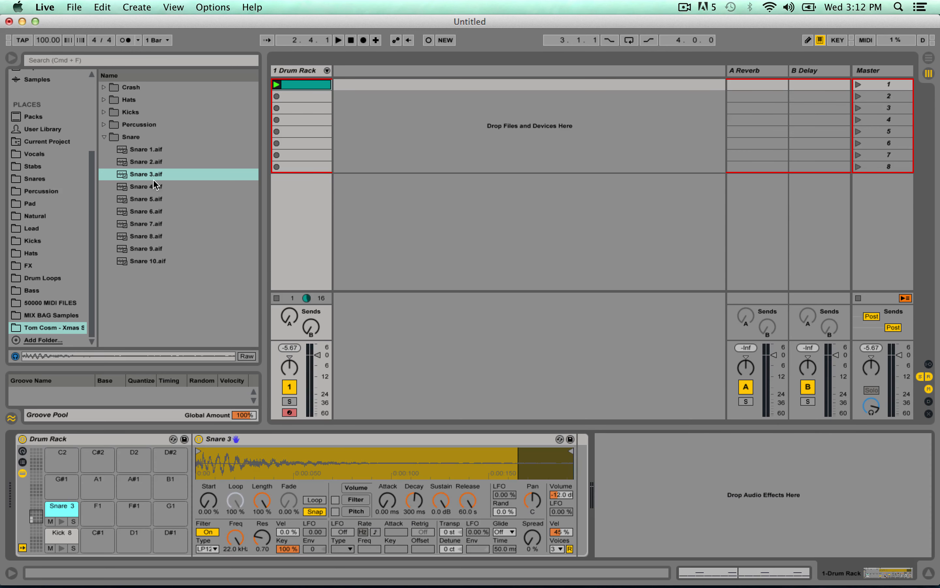
click(104, 137)
click(105, 100)
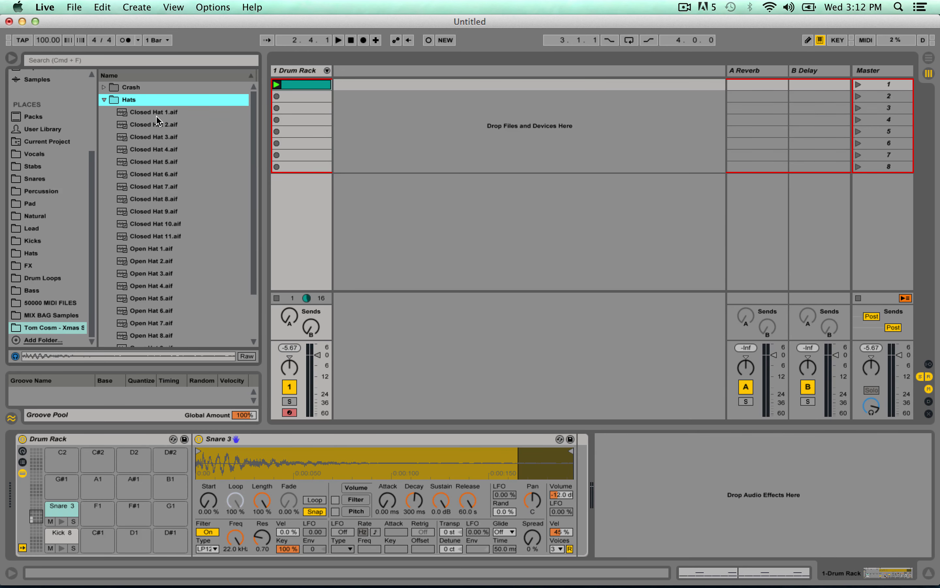
key(Down)
key(Down)
key(Up)
key(Down)
key(Down)
key(Down)
key(Down)
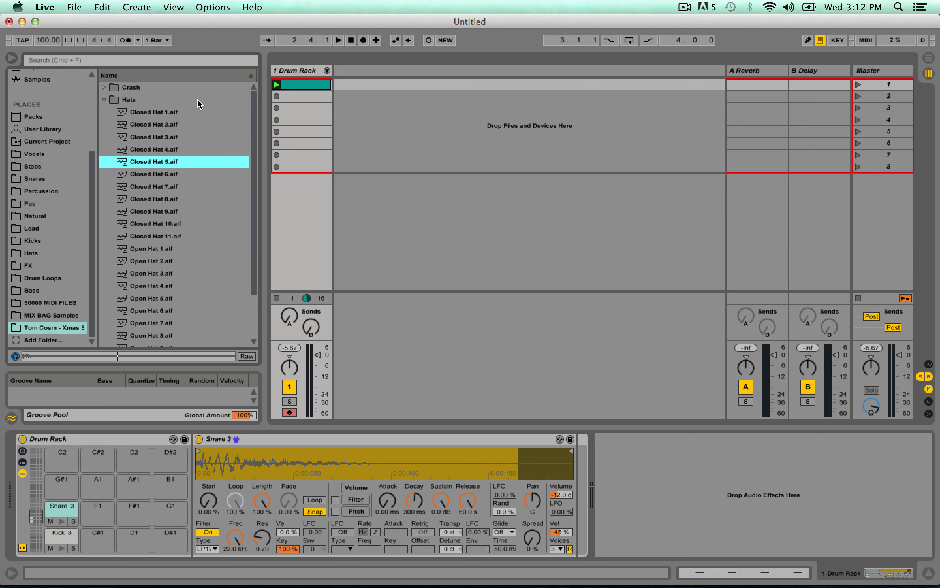
key(Down)
key(Up)
key(Down)
key(Down)
key(Down)
key(Down)
key(Down)
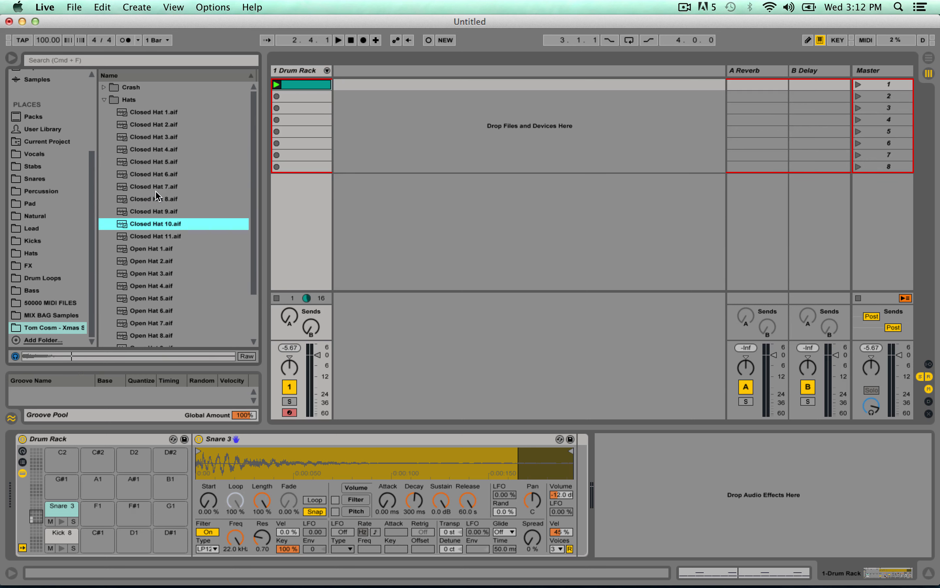
key(Up)
key(Down)
key(Down)
key(Up)
Preview Closed Hat 1.aif again and load it onto the Drum Rack's G#1 pad.
key(Down)
key(Up)
click(173, 112)
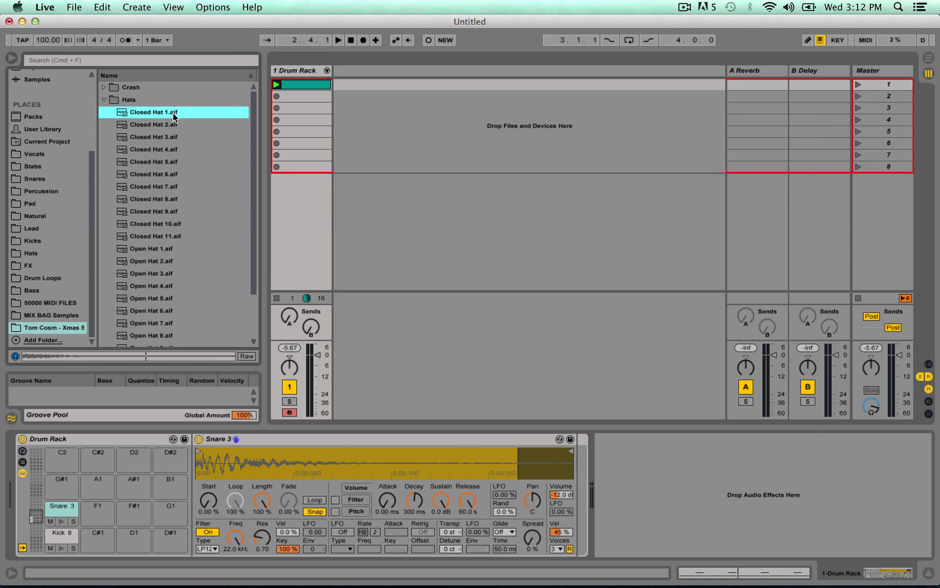
Load Closed Hat 3.aif onto the Drum Rack's A1 pad.
key(Down)
key(Up)
drag(153, 111, 68, 478)
key(Down)
key(Down)
key(Down)
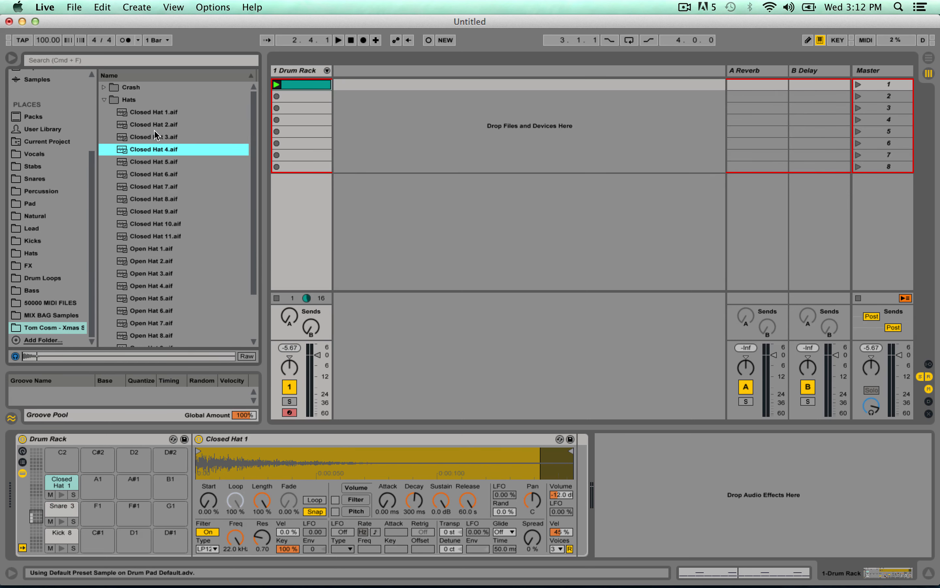
key(Up)
drag(149, 138, 83, 485)
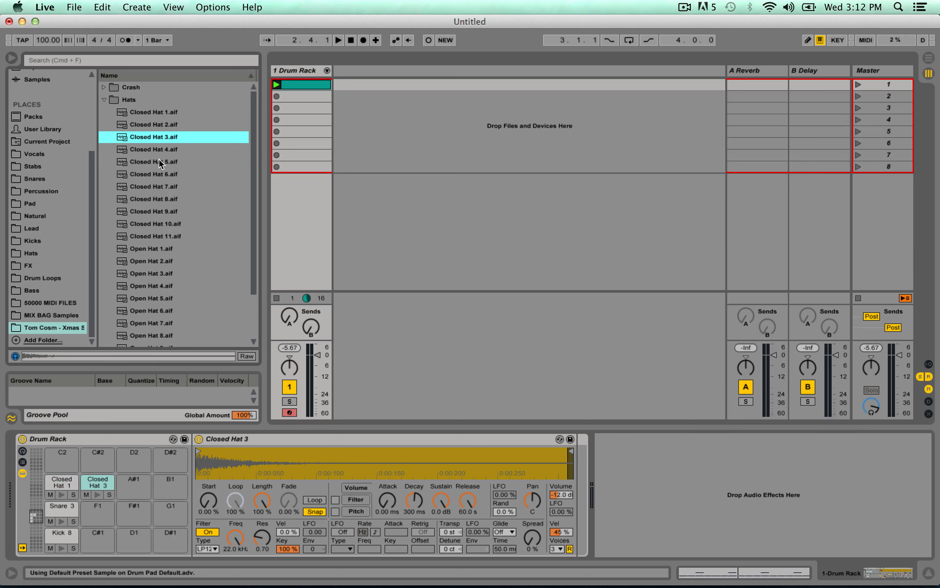
Audition the first open hat samples, load Open Hat 3.aif onto the A#1 pad and preview that pad.
key(Down)
key(Down)
click(157, 178)
scroll(156, 194, down, 3)
click(159, 194)
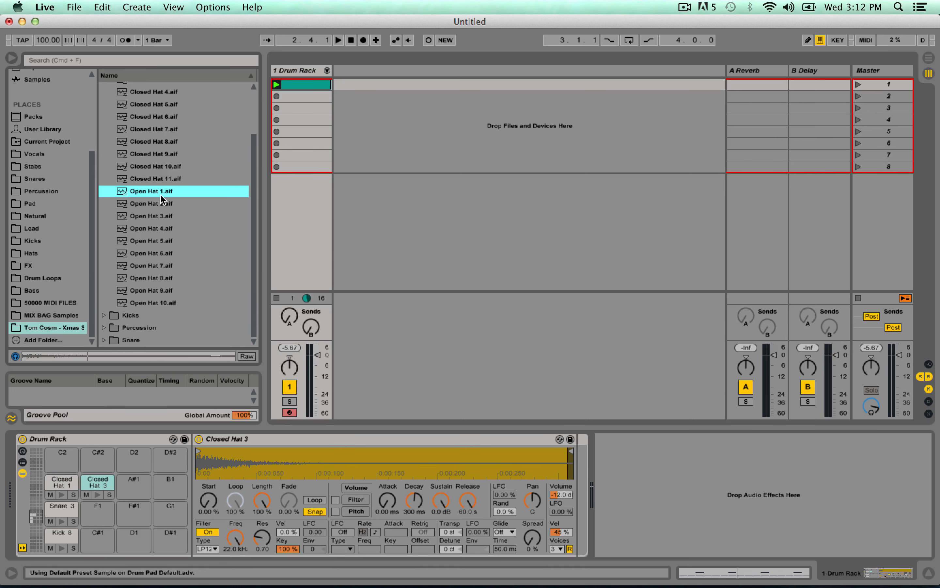
key(Down)
key(Down)
key(Down)
drag(167, 216, 105, 538)
drag(123, 494, 123, 493)
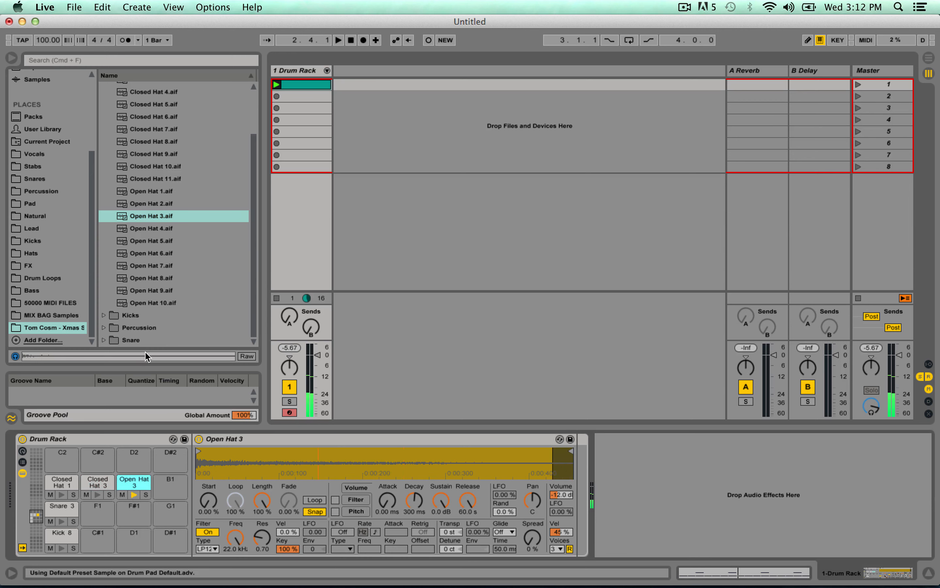
Audition the remaining open hat samples and load Open Hat 5.aif onto the B1 pad.
click(159, 253)
key(Down)
key(Down)
key(Down)
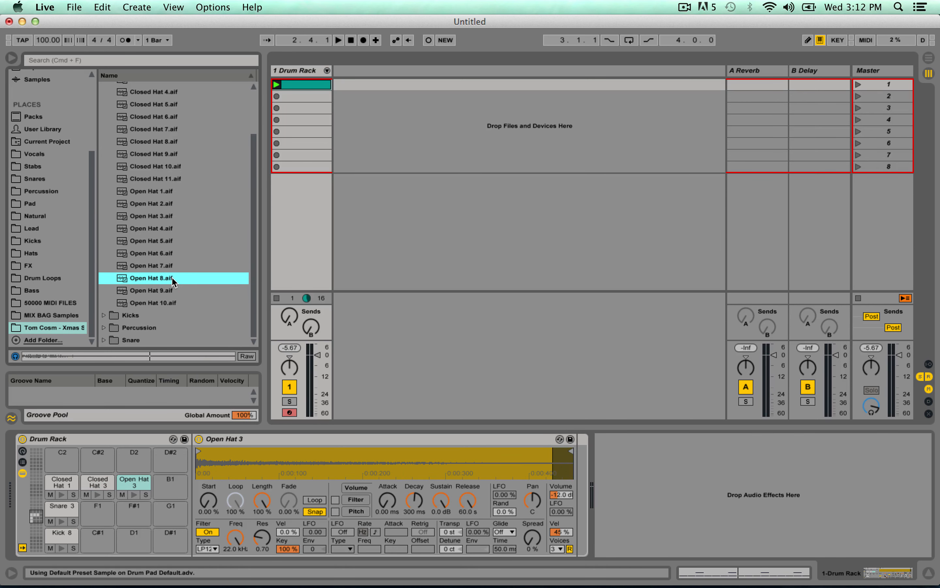
key(Up)
key(Up)
key(Up)
key(Up)
key(Up)
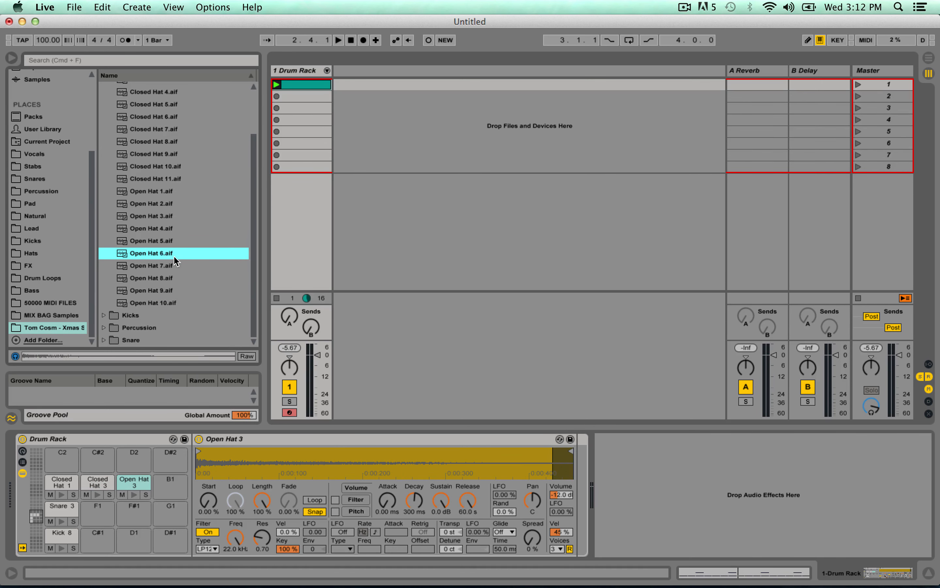
key(Down)
drag(167, 247, 170, 486)
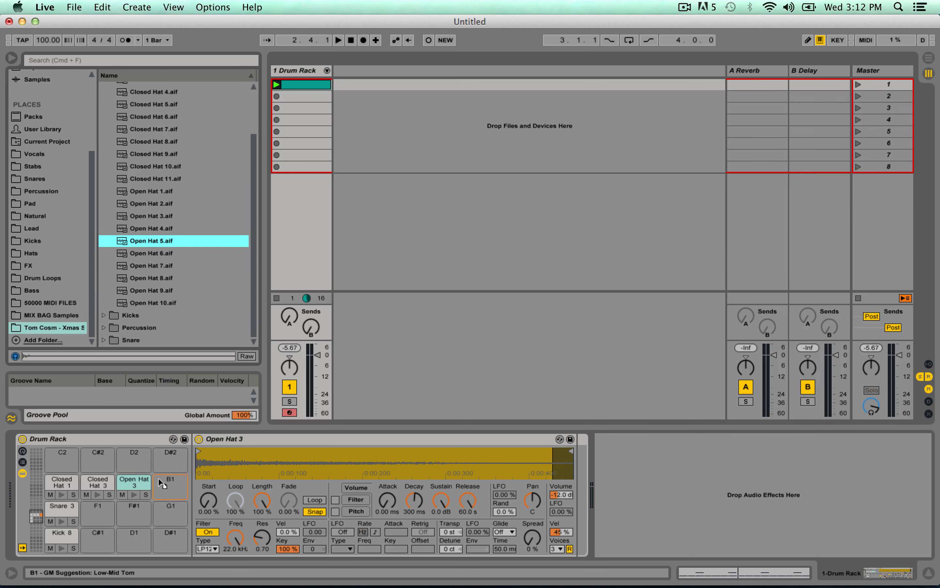
In the drum clip, add a half-beat Closed Hat 1 note at 1.1.1 and duplicate it back to back through all four bars.
click(310, 90)
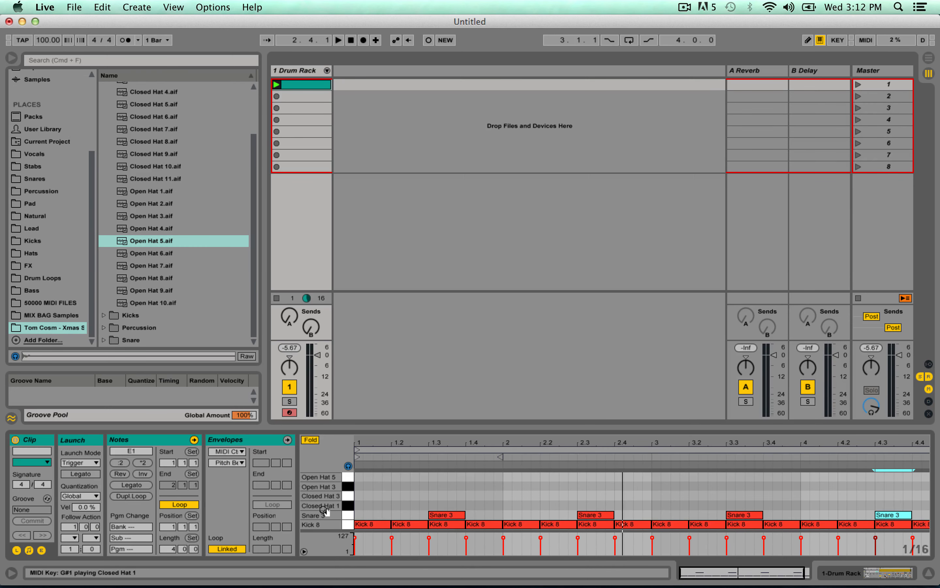
double_click(361, 506)
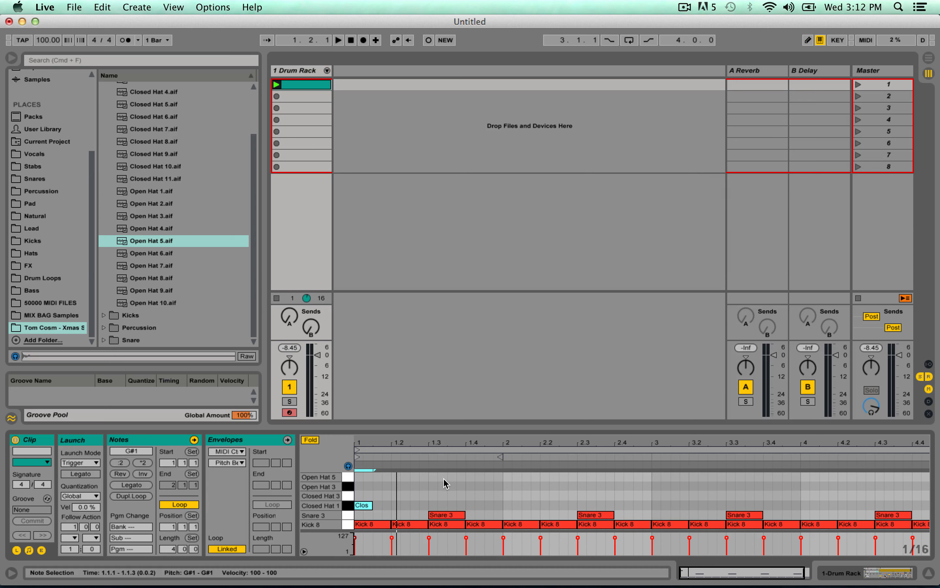
key(super+d)
key(super+d)
key(super+d)
key(super+d)
key(super+d)
key(space)
key(super+d)
key(super+d)
key(super+d)
key(super+d)
key(super+d)
key(super+d)
key(super+d)
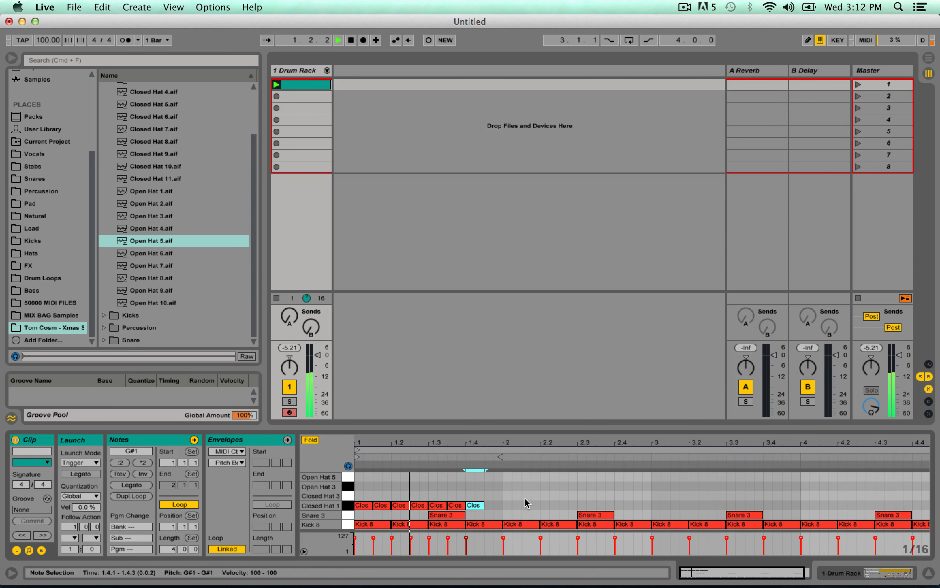
key(super+d)
key(super+d)
key(super+d)
key(super+d)
key(super+d)
key(super+d)
key(super+d)
key(super+d)
key(super+d)
key(super+d)
key(super+d)
key(super+d)
key(super+d)
key(super+d)
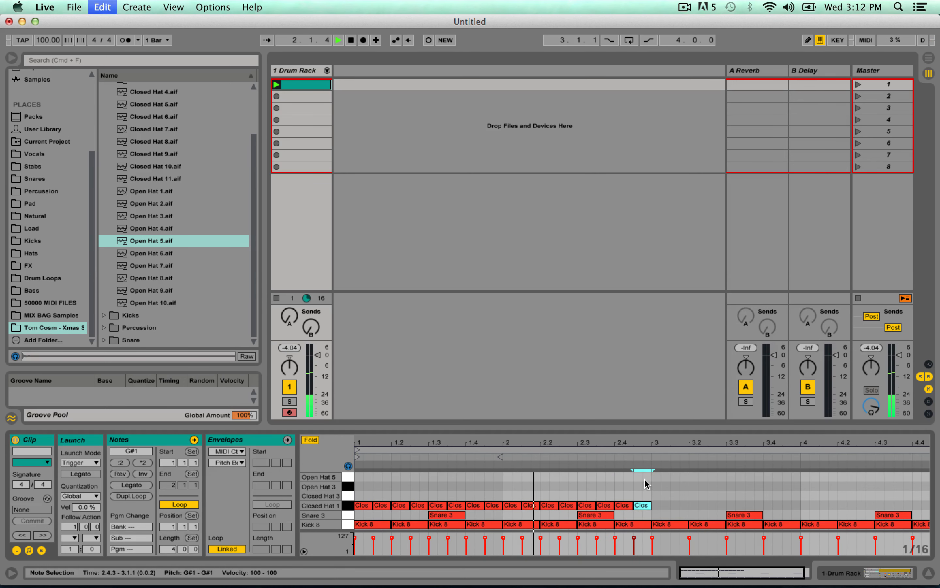
key(super+d)
key(super+d)
key(super+d)
key(super+d)
key(super+d)
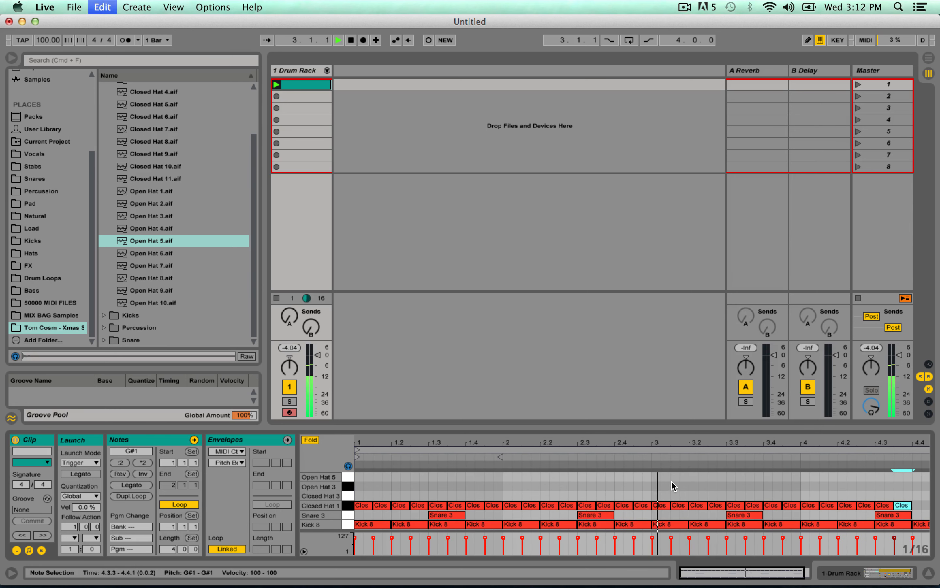
Lower the velocity of the Closed Hat 1 note at 1.1.3 and enlarge the clip's velocity lane.
drag(728, 575, 726, 565)
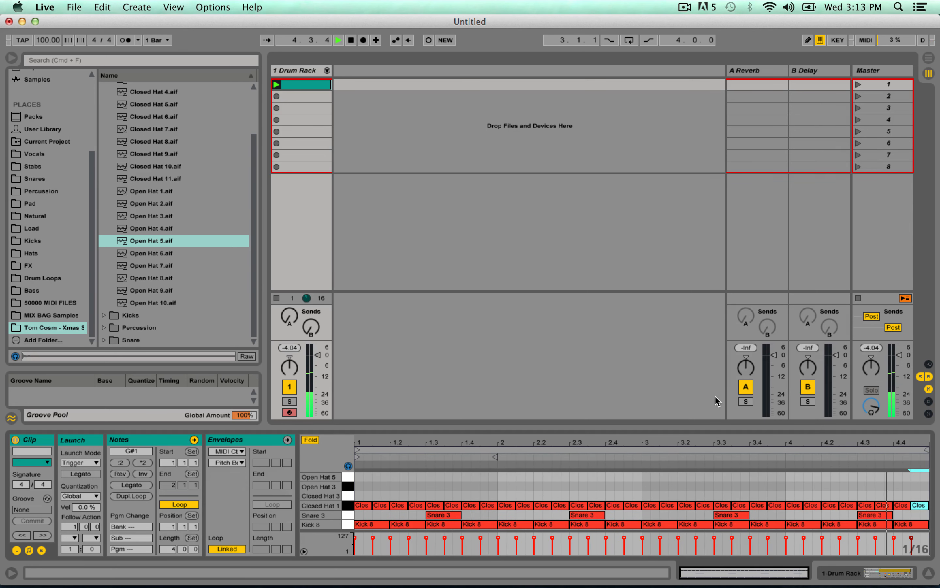
click(379, 507)
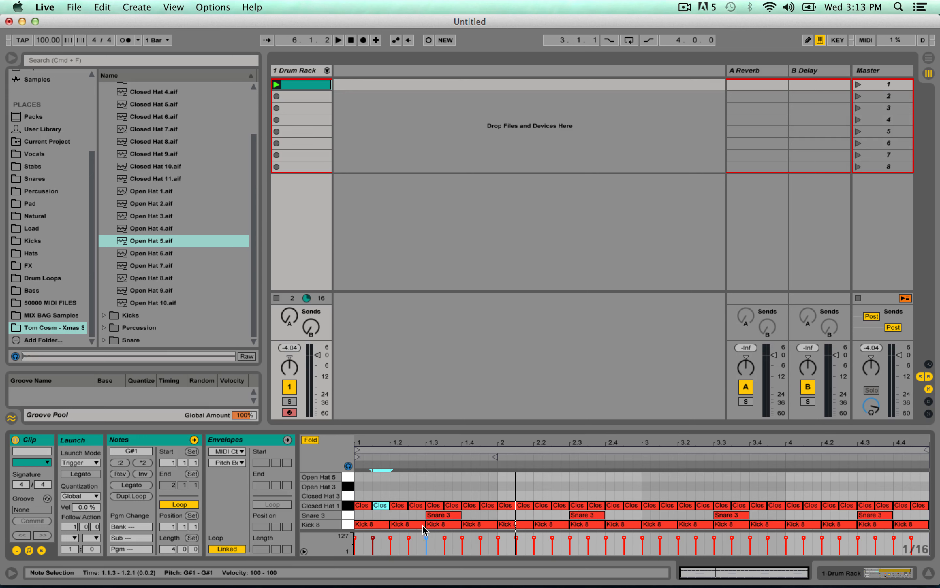
drag(373, 538, 373, 542)
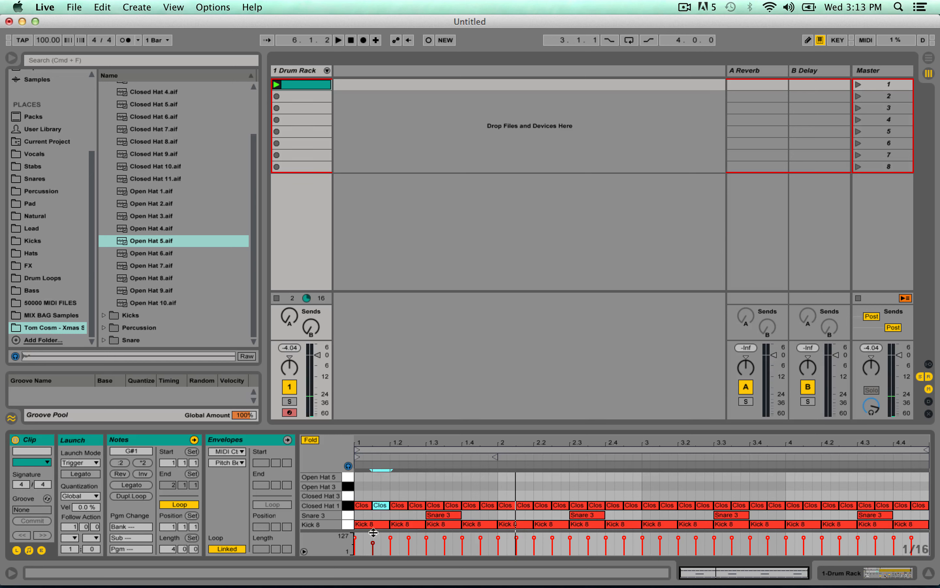
mouse_move(372, 531)
mouse_down()
mouse_move(373, 472)
mouse_move(372, 514)
mouse_up()
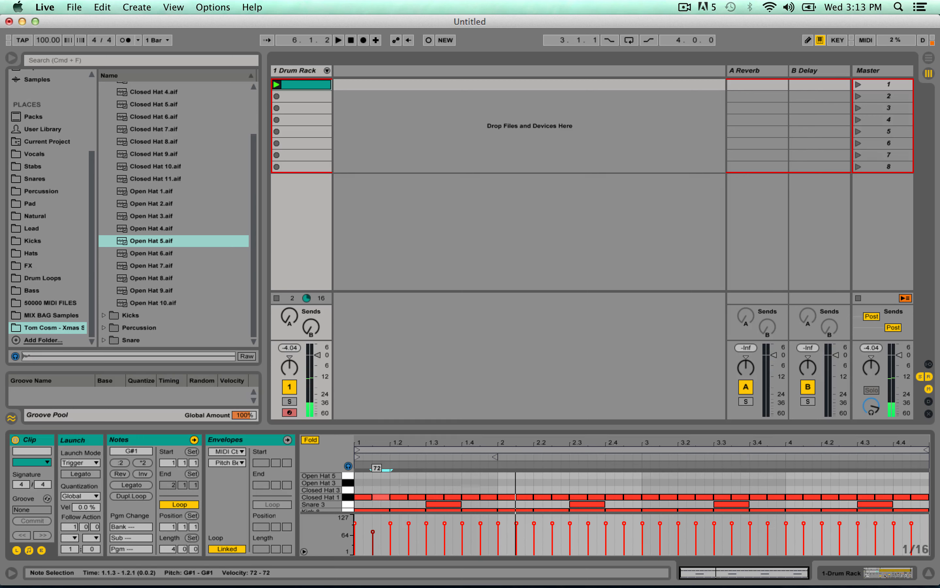
Set the velocity of every off-beat Closed Hat 1 note from 1.2.3 to the end of bar four to 54.
click(419, 497)
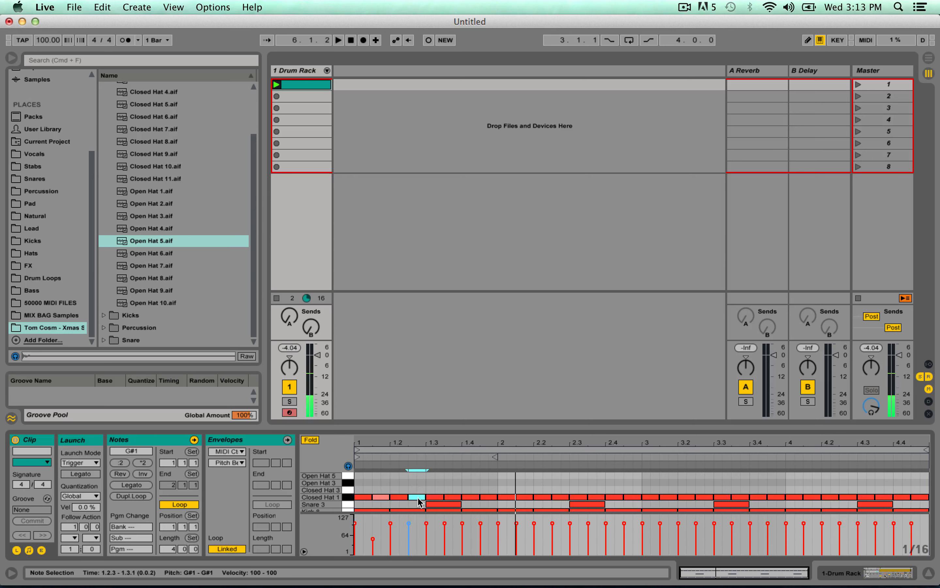
shift+click(454, 498)
shift+click(489, 498)
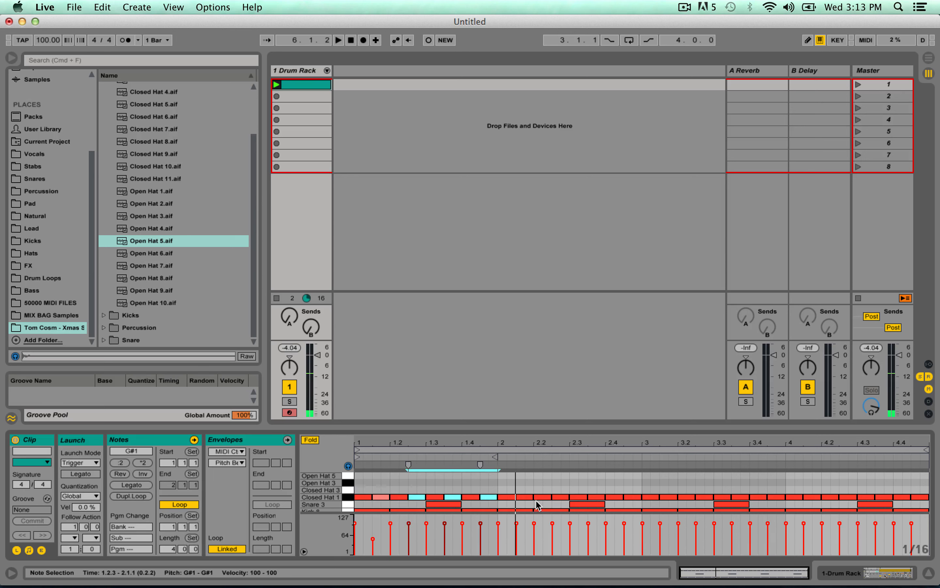
shift+click(529, 499)
shift+click(561, 498)
shift+click(595, 497)
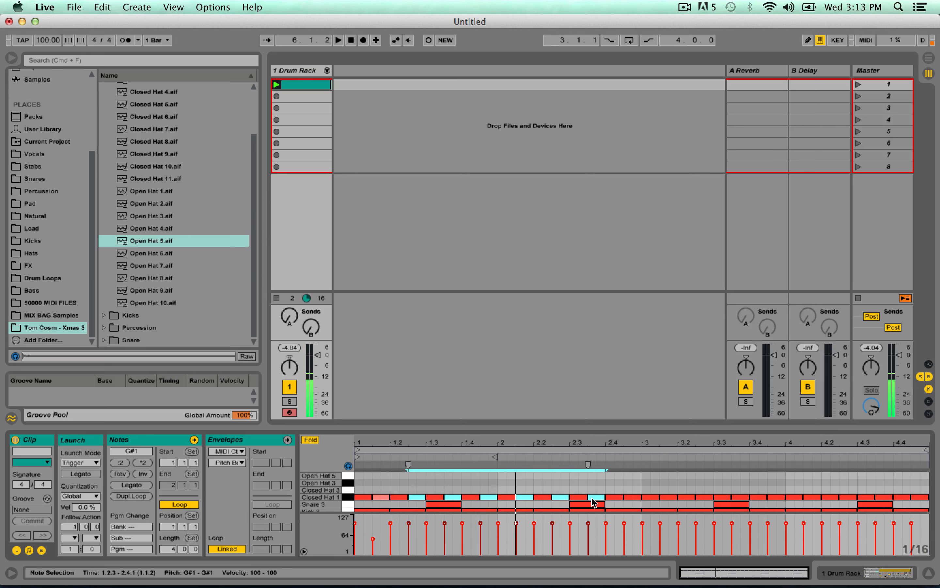
shift+click(632, 498)
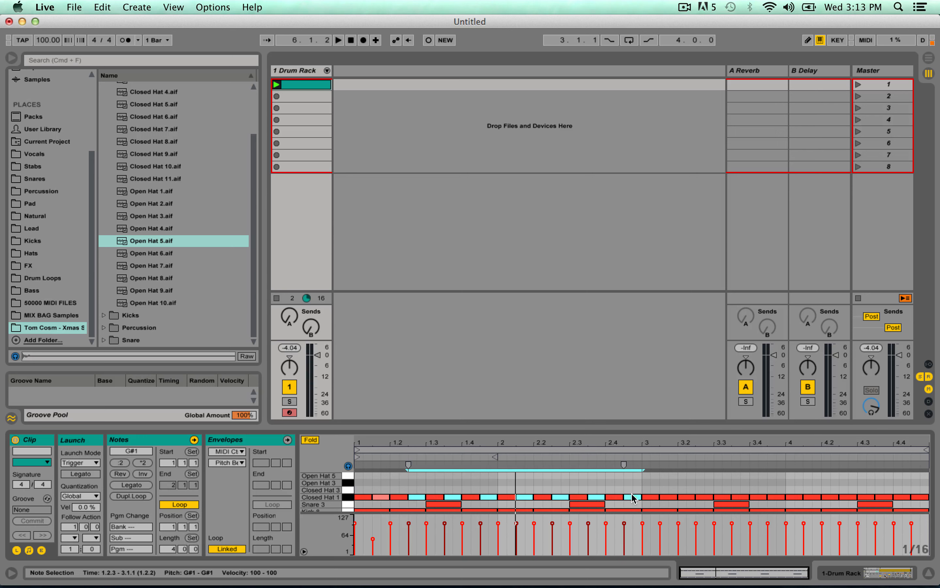
shift+click(670, 498)
shift+click(705, 497)
shift+click(740, 498)
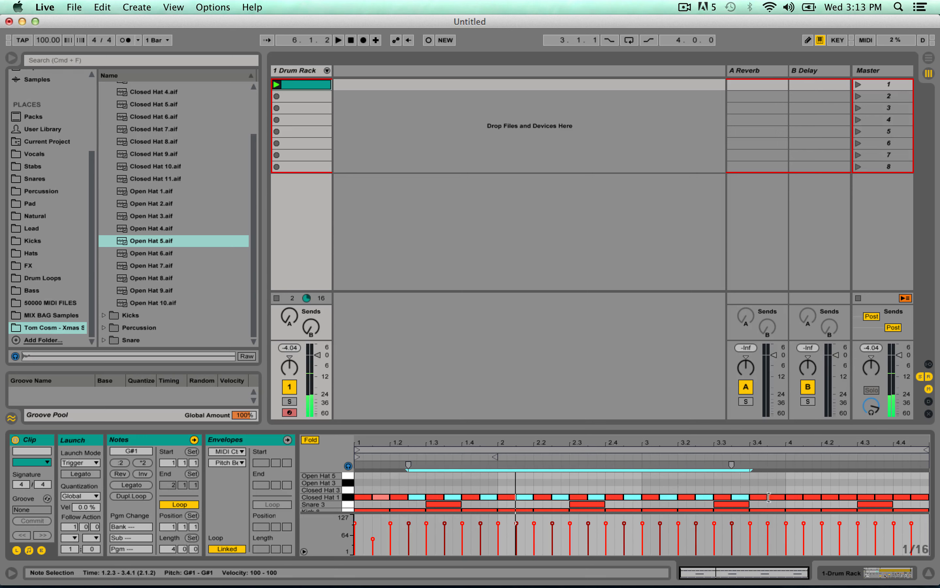
shift+click(776, 498)
shift+click(814, 498)
shift+click(847, 498)
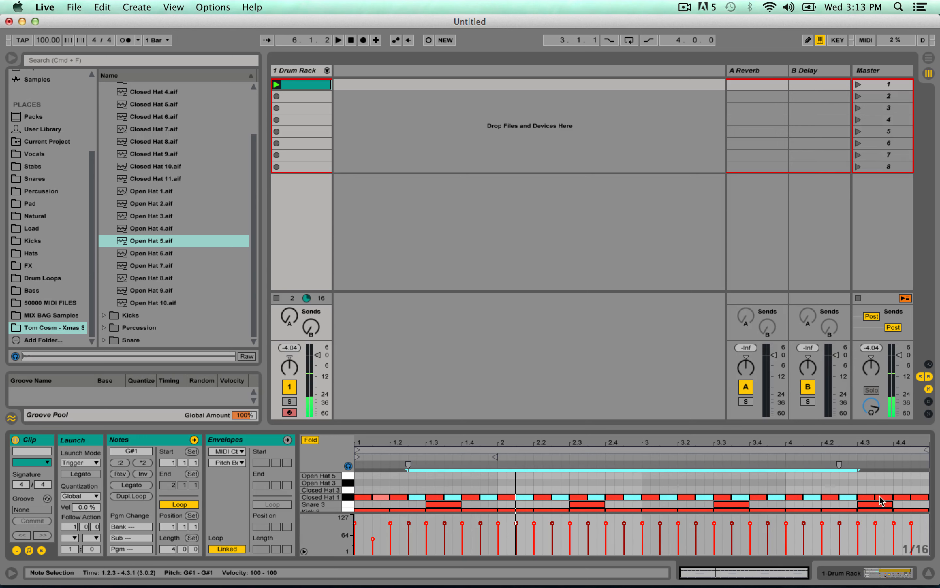
shift+click(884, 498)
shift+click(920, 498)
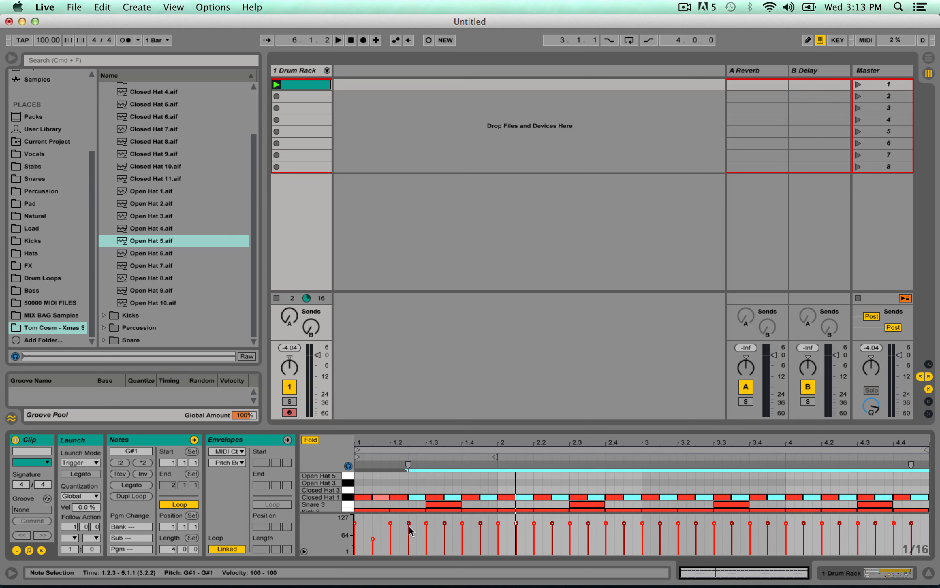
drag(411, 531, 410, 545)
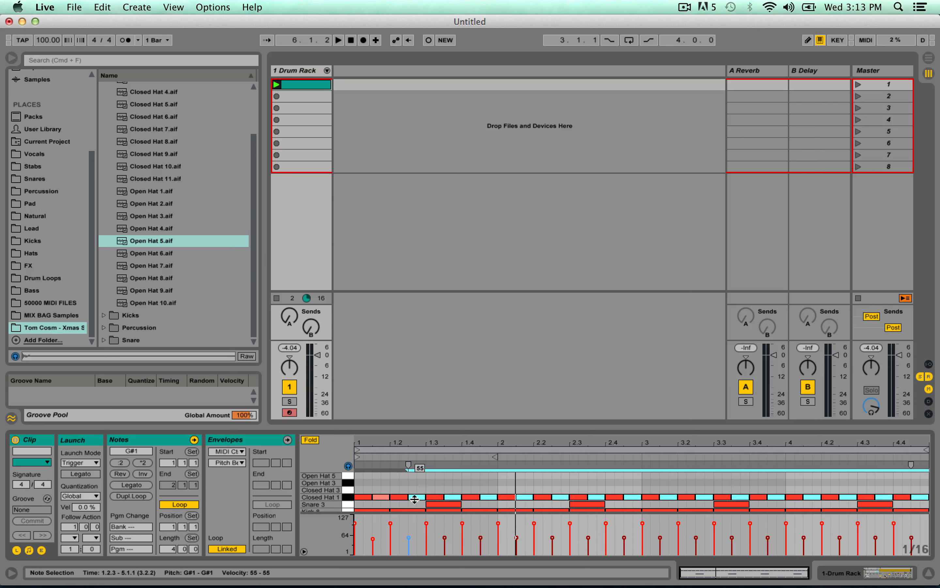
drag(415, 498, 394, 502)
Listen to the beat with the softened off-beat hats.
key(space)
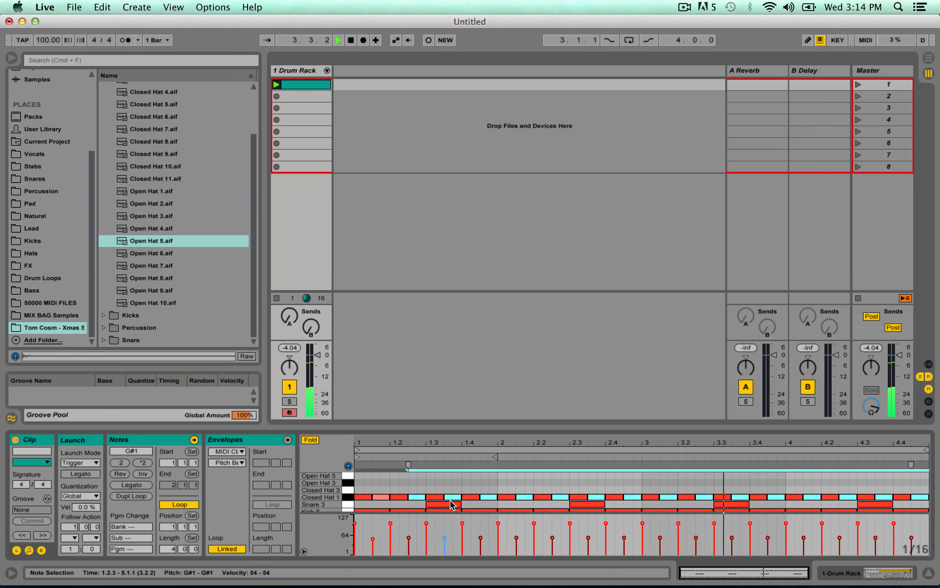
key(space)
drag(704, 575, 699, 573)
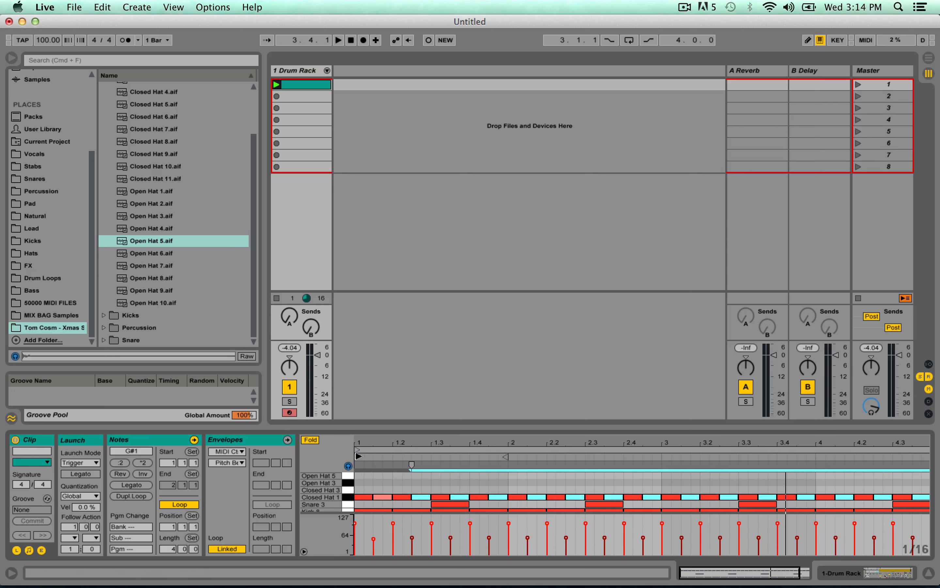
key(space)
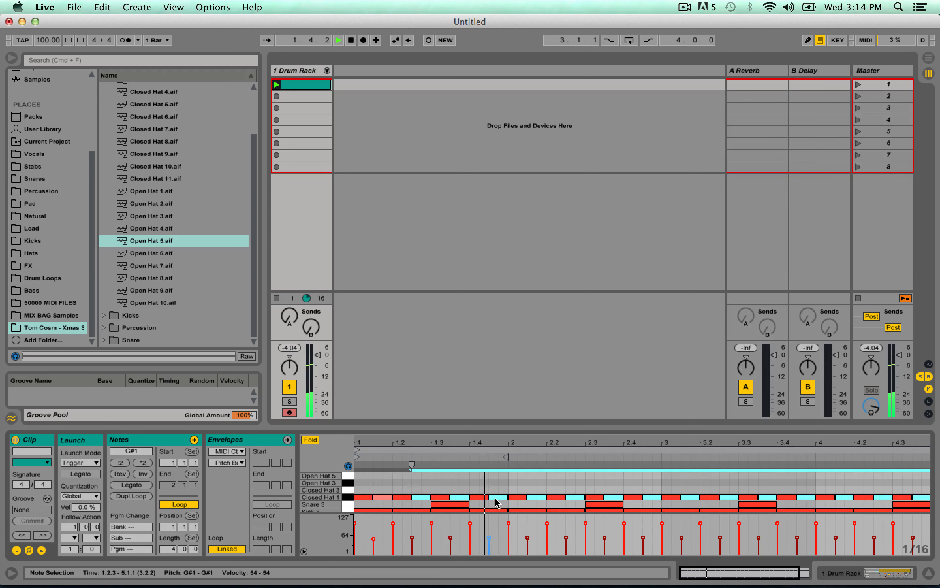
Shorten the Closed Hat 1 note at 1.4.3 to a sixteenth and duplicate it onto 1.4.4.
drag(507, 497, 496, 498)
key(super+z)
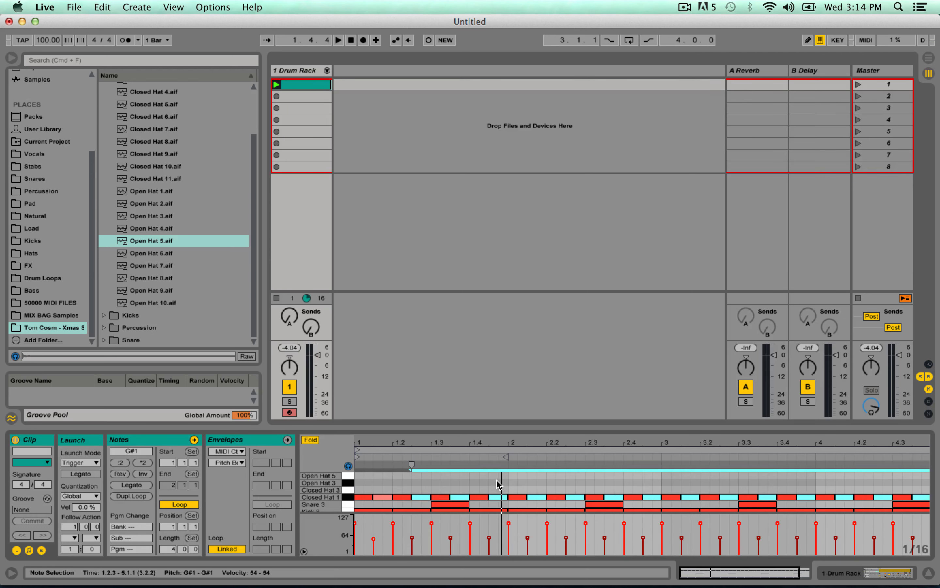
click(497, 482)
drag(712, 572, 712, 587)
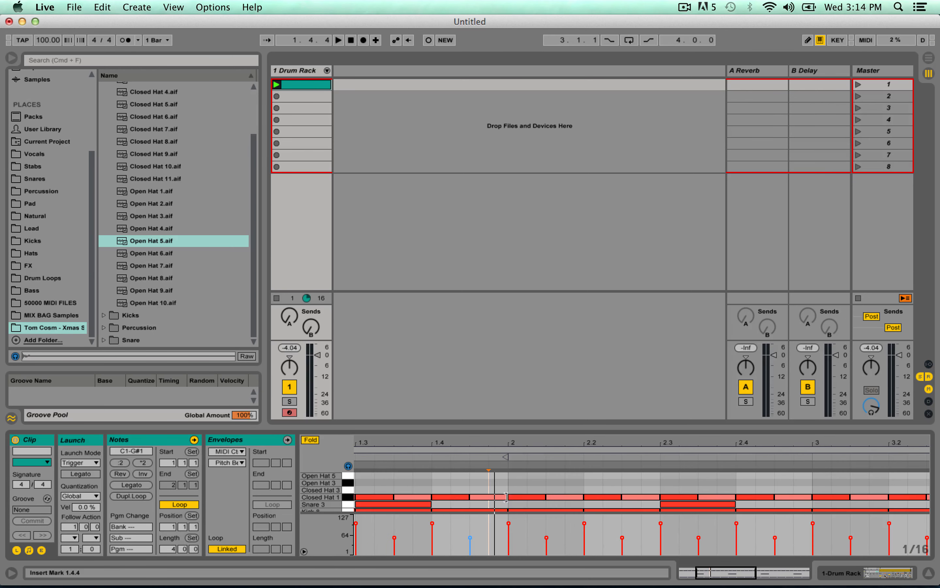
drag(506, 498, 487, 497)
key(super+d)
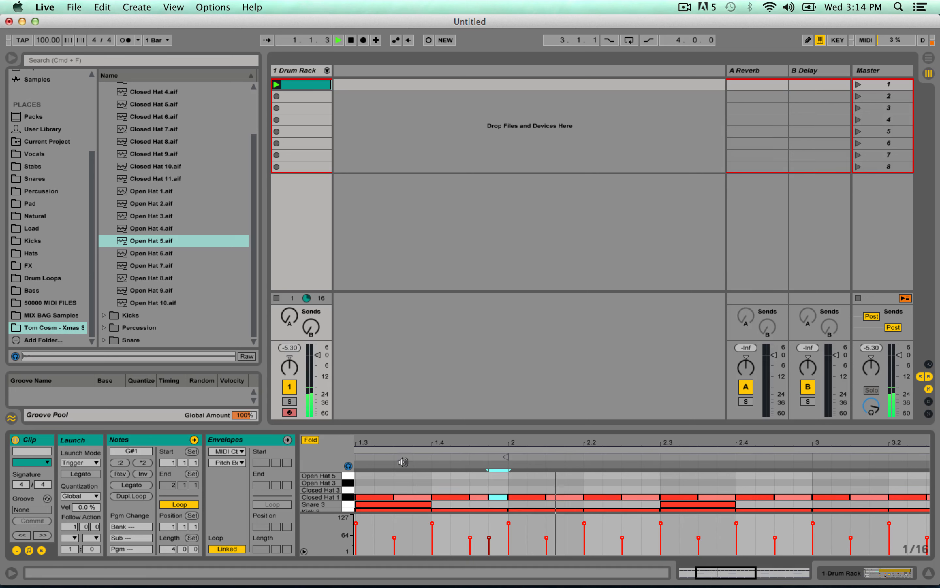
Listen to the beat with the doubled Closed Hat 1 sixteenths at the end of bar one.
drag(713, 572, 707, 560)
key(space)
key(space)
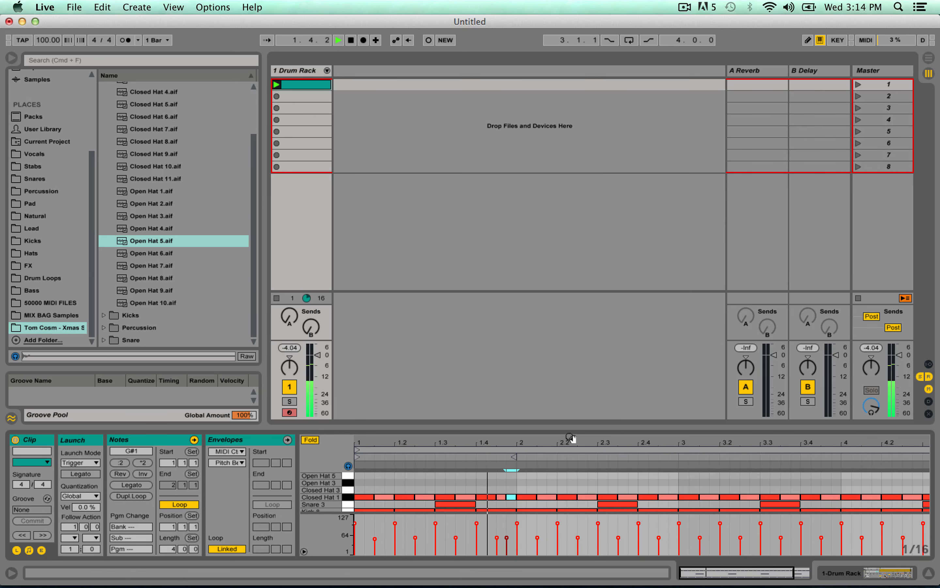
key(space)
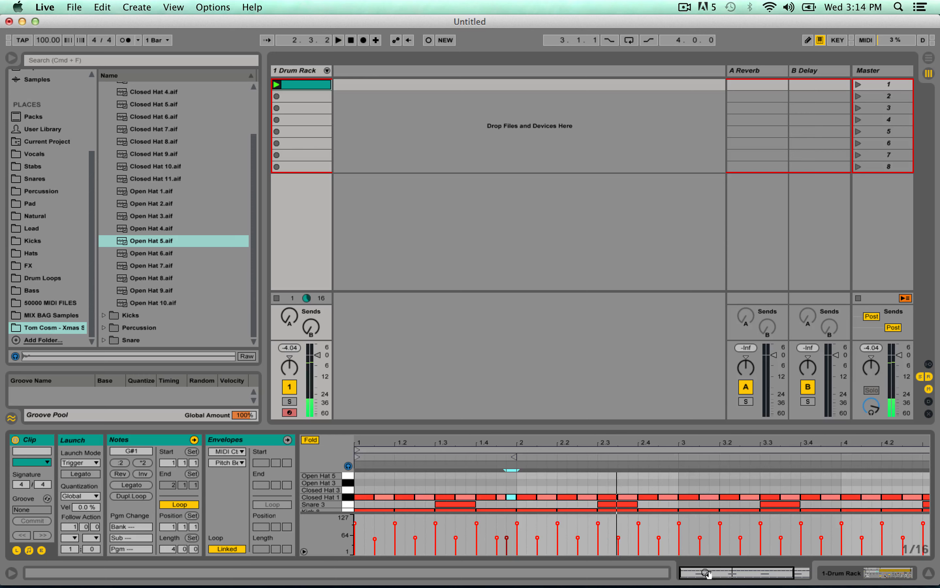
Shorten the Closed Hat 1 notes at 2.2.1 and 2.2.3 to sixteenths and duplicate them onto 2.2.2 and 2.2.4.
drag(706, 573, 707, 583)
drag(588, 476, 611, 500)
click(620, 486)
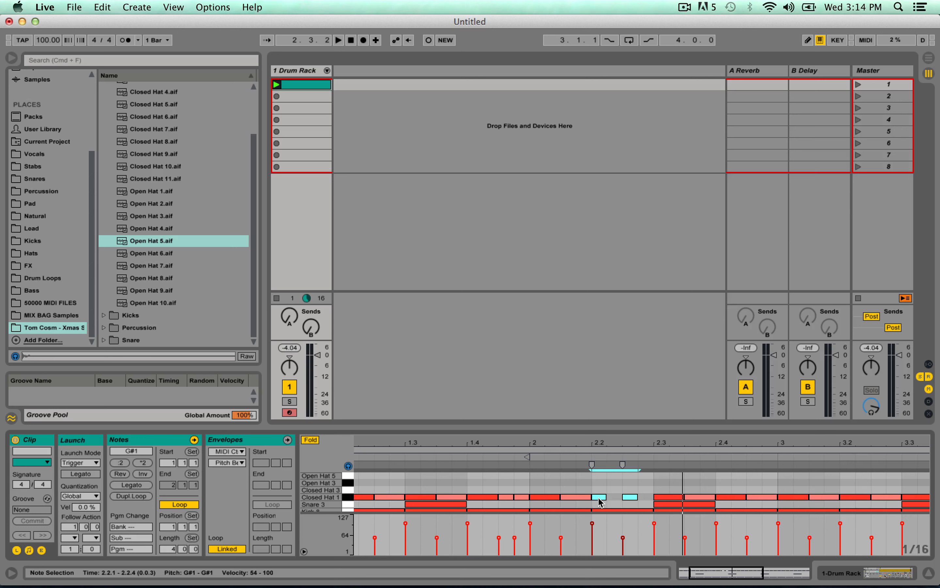
drag(597, 501, 608, 500)
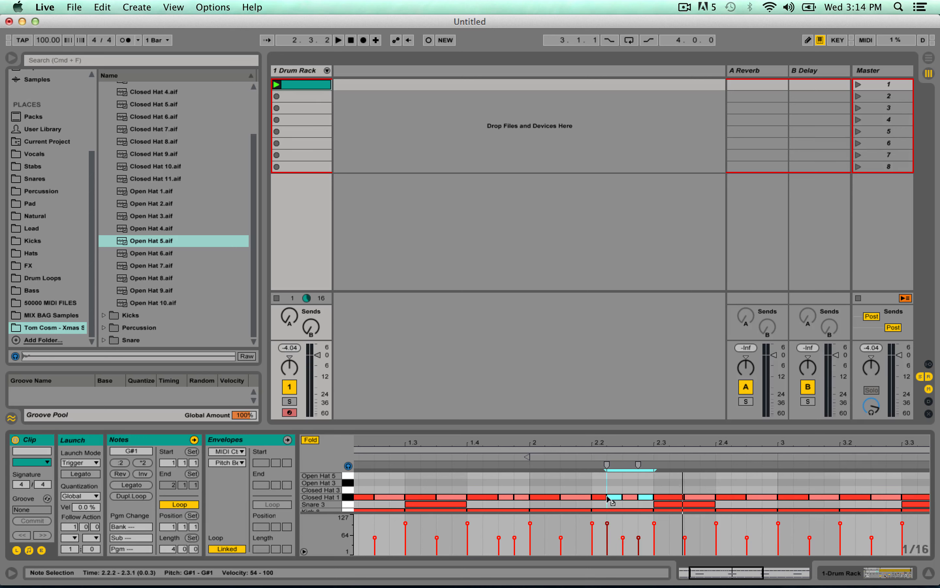
Draw a rising velocity ramp from 29 to 91 across the four Closed Hat 1 sixteenths of beat 2.2 and listen to it.
click(590, 454)
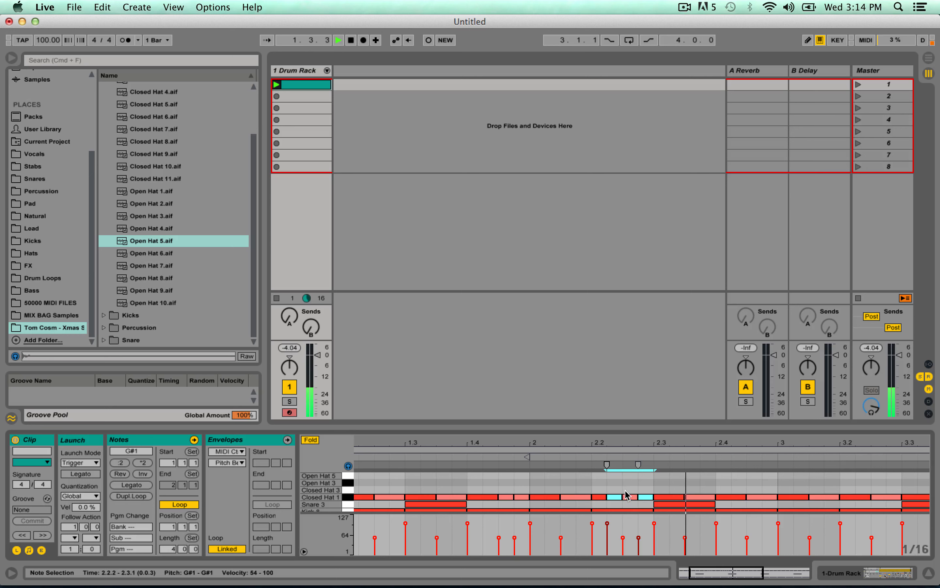
click(598, 490)
key(space)
drag(600, 493, 647, 502)
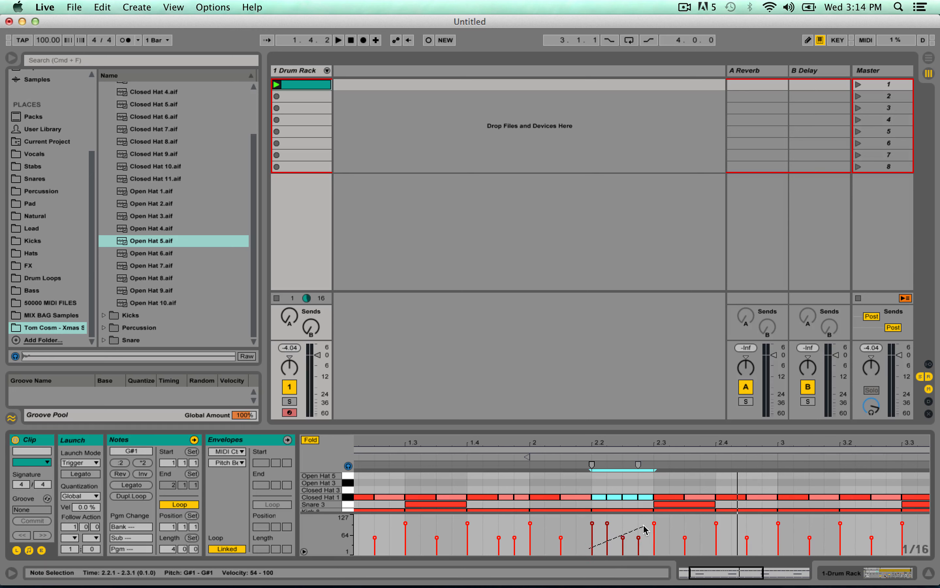
drag(648, 526, 649, 524)
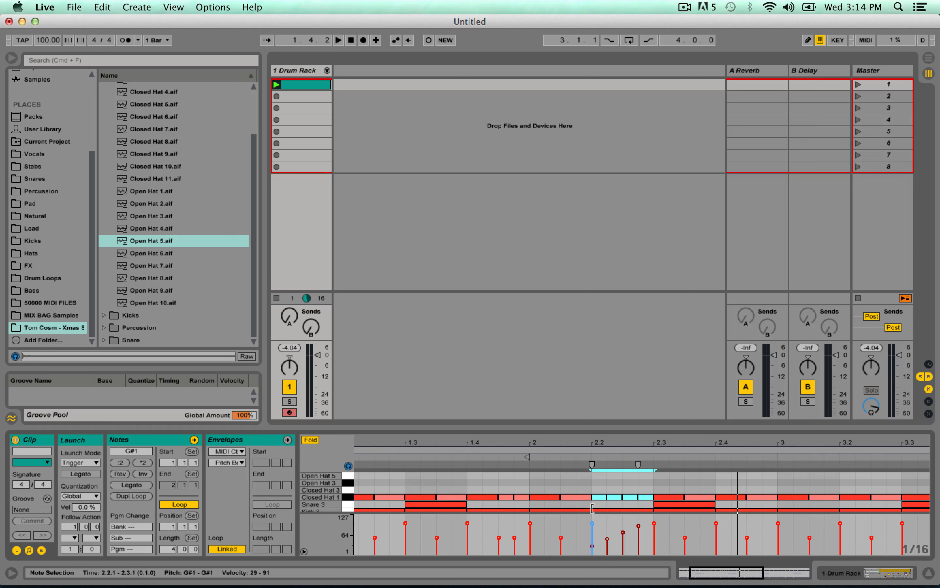
click(513, 457)
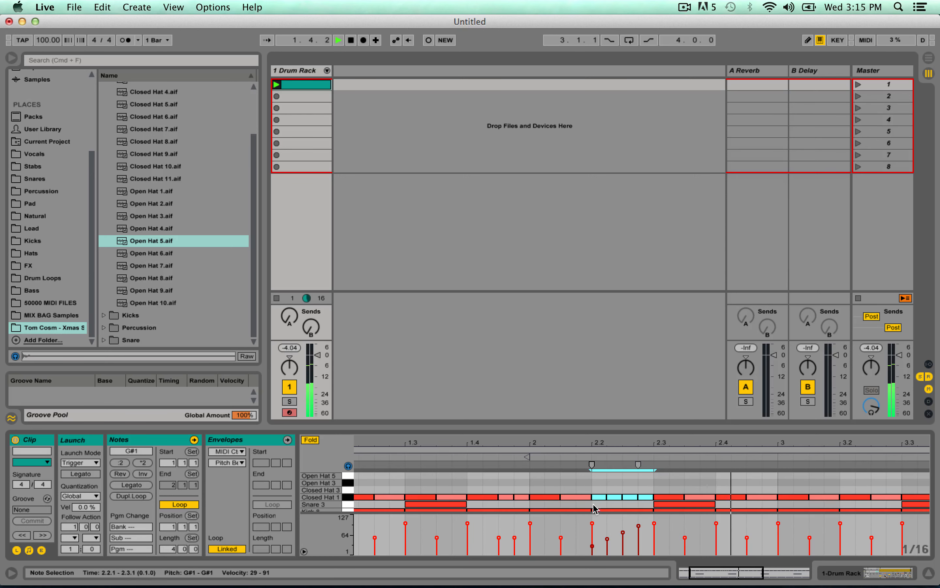
key(space)
Raise the velocity of the Closed Hat 1 note at 2.2.1 and play back the beat.
click(594, 505)
drag(599, 497, 599, 481)
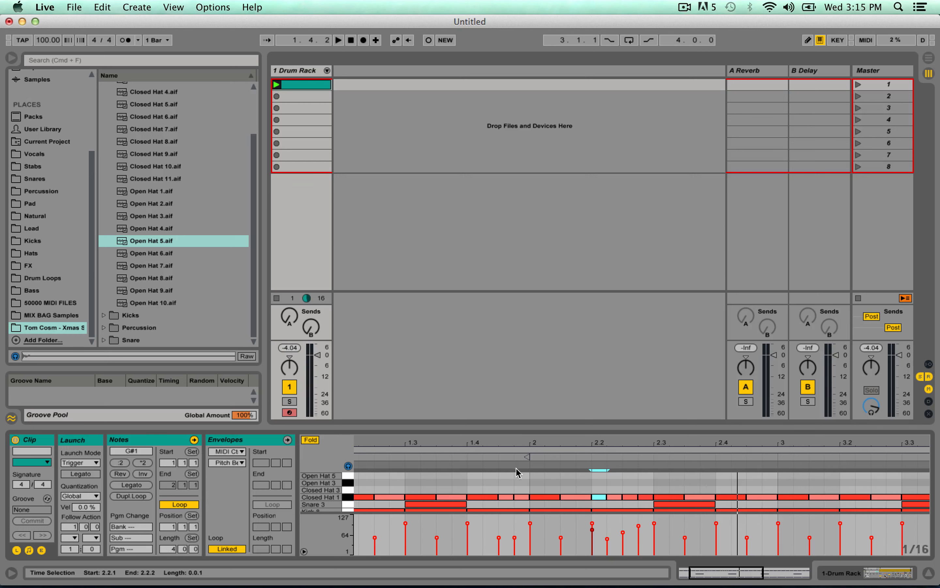
key(super+a)
key(space)
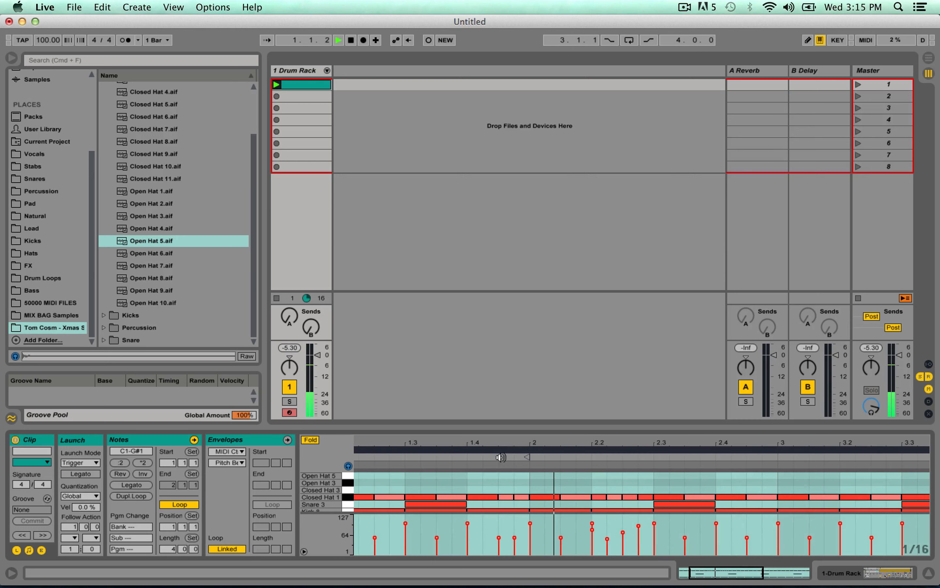
key(space)
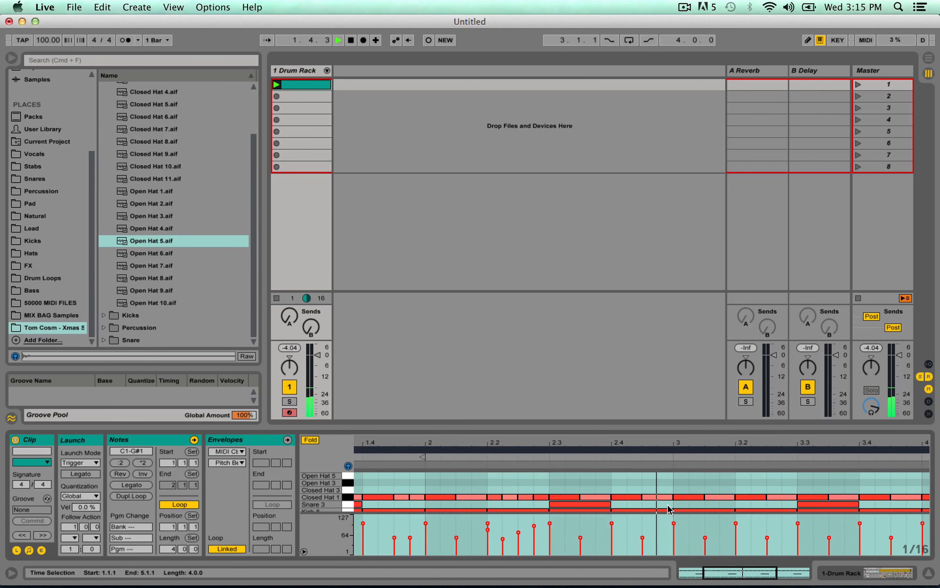
Shorten the Closed Hat 1 notes at 2.4.3 and 3.3.3 to sixteenths and duplicate them onto 2.4.4 and 3.3.4.
click(669, 503)
drag(671, 497, 658, 497)
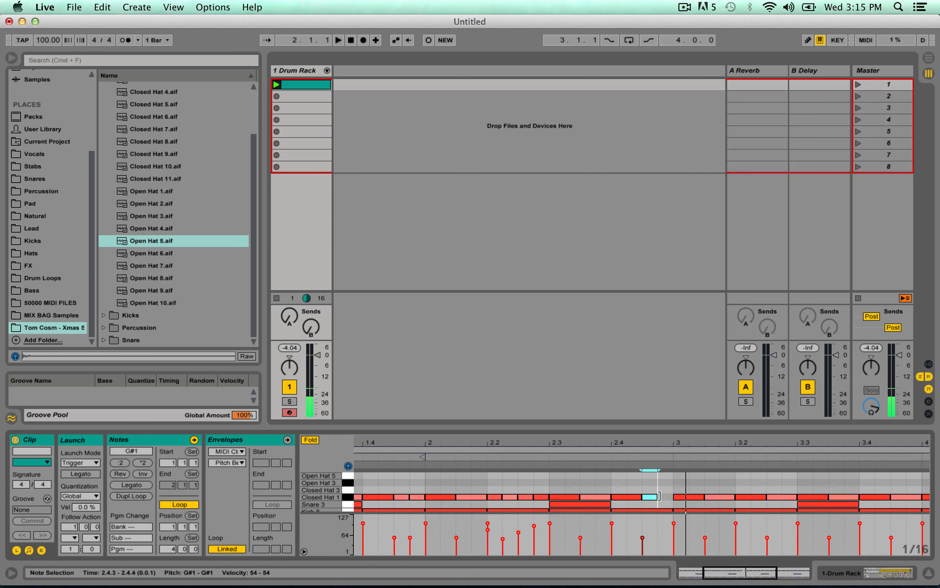
key(super+d)
drag(734, 573, 756, 571)
key(space)
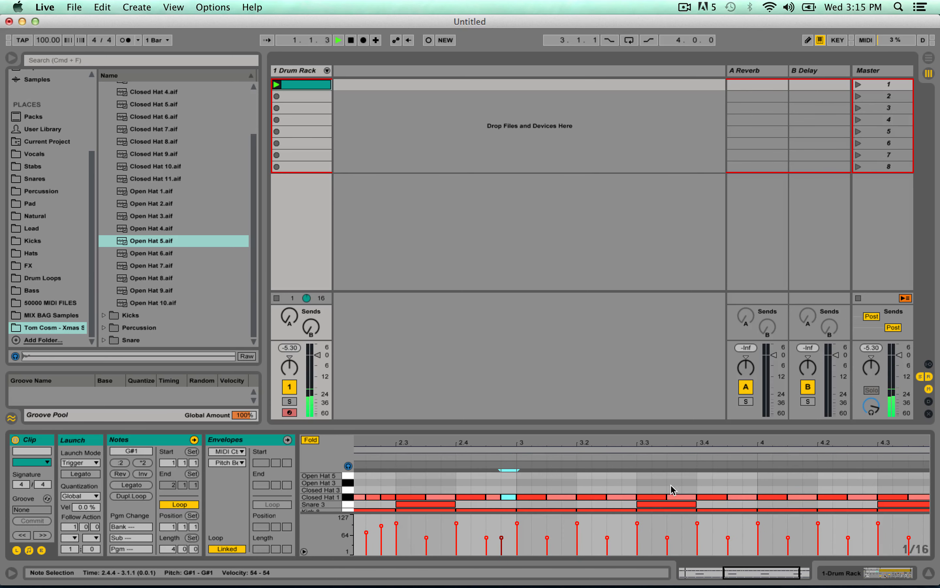
click(693, 498)
key(super+d)
Shorten the Closed Hat 1 notes at 3.4.1 and 3.4.3 to sixteenths and duplicate them onto 3.4.2 and 3.4.4.
mouse_move(695, 497)
mouse_down()
mouse_move(682, 496)
mouse_move(712, 498)
mouse_up()
click(722, 498)
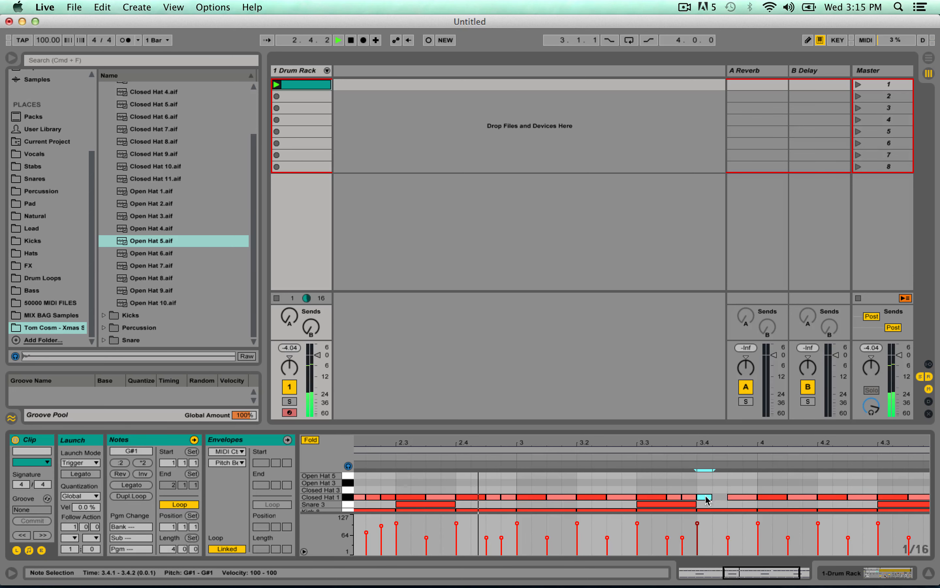
key(super+d)
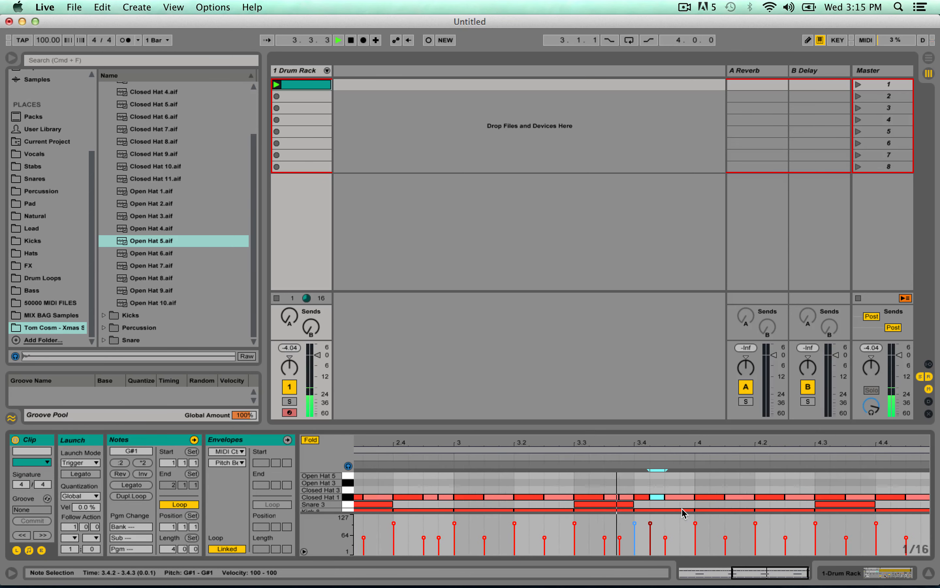
drag(688, 497, 676, 498)
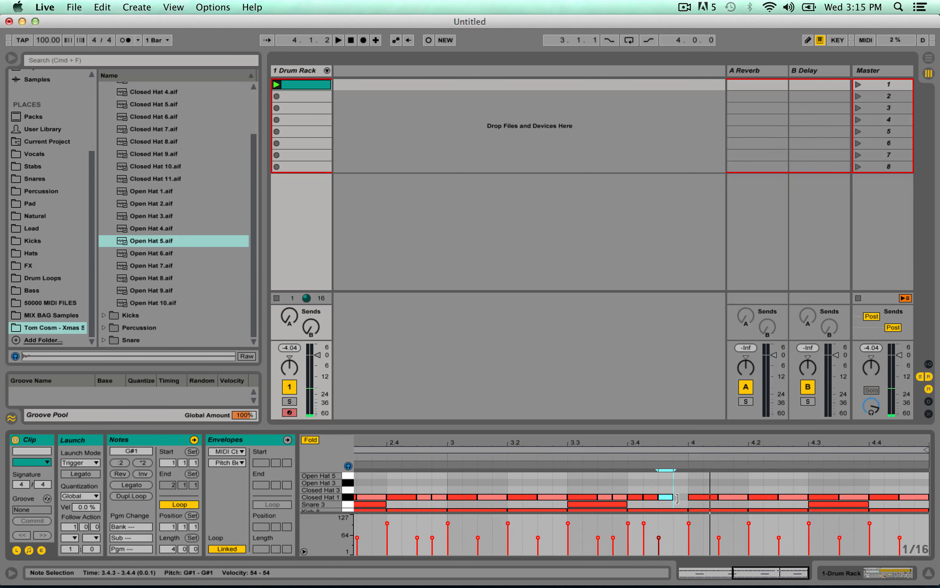
key(super+d)
With a 1/32 grid, turn the hats at 3.4.3 and 3.4.4 into four thirty-seconds with velocities rising from 21 to 52, and listen.
shift+click(668, 498)
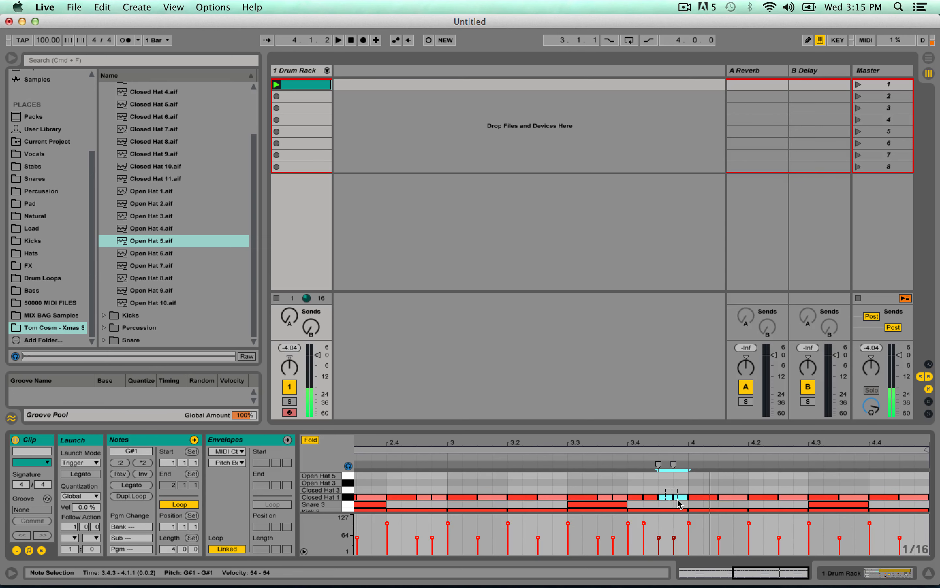
key(super+1)
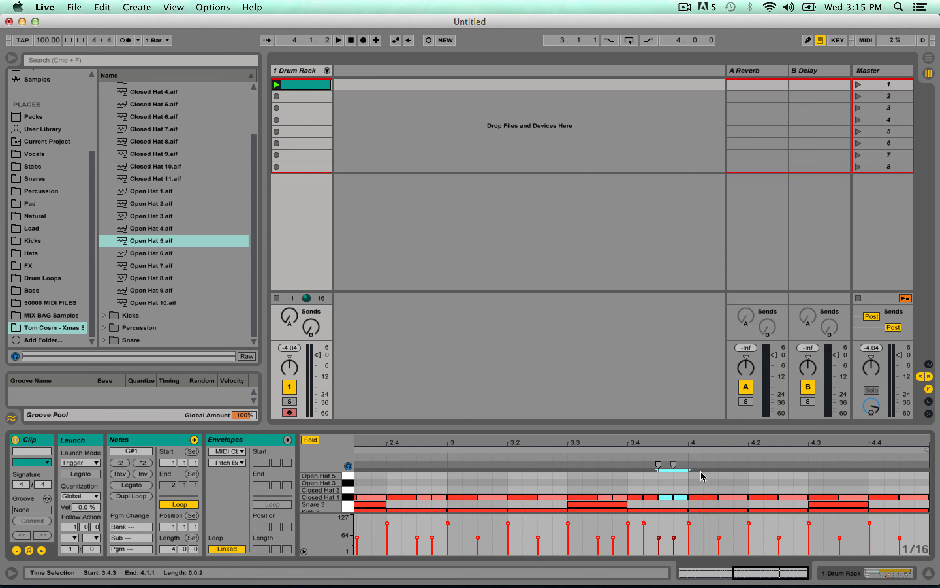
click(678, 498)
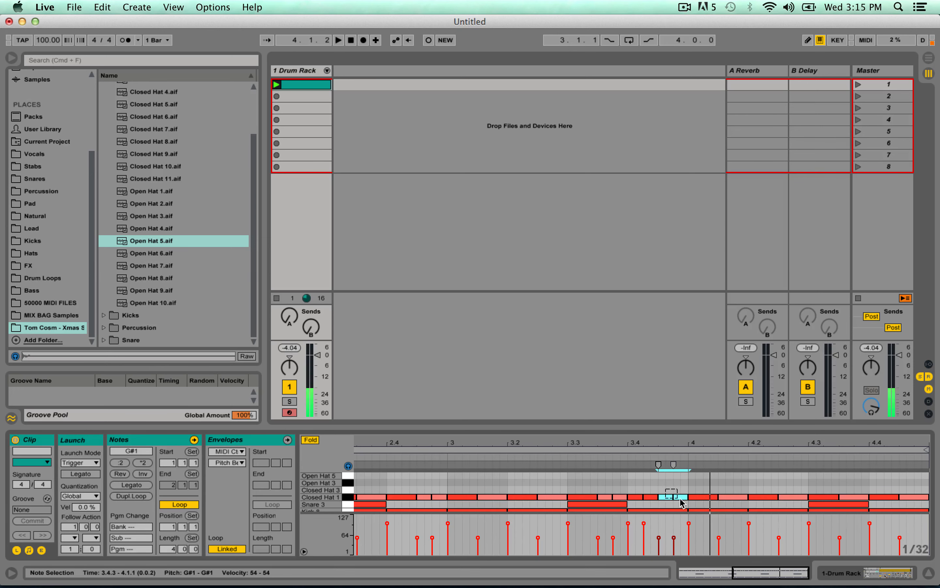
drag(674, 496, 661, 498)
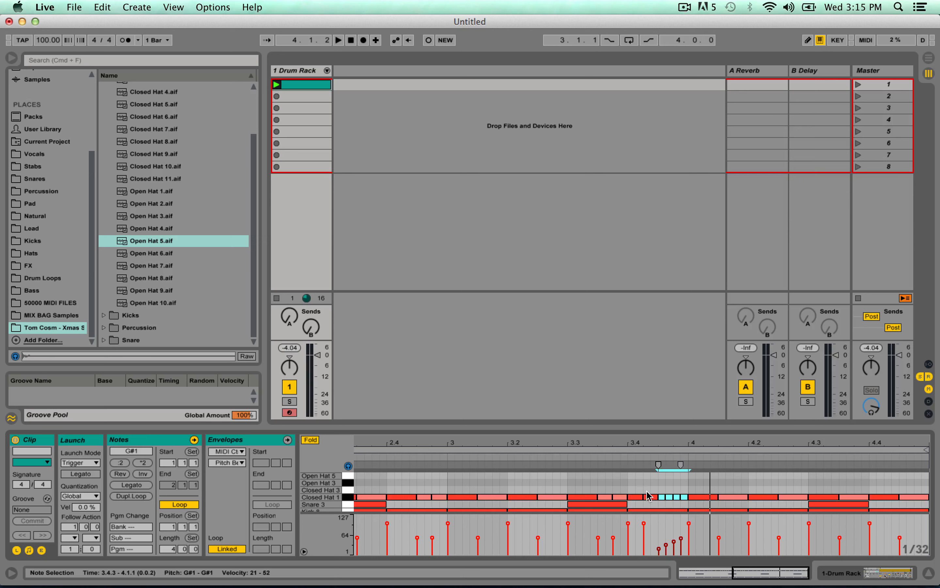
click(444, 457)
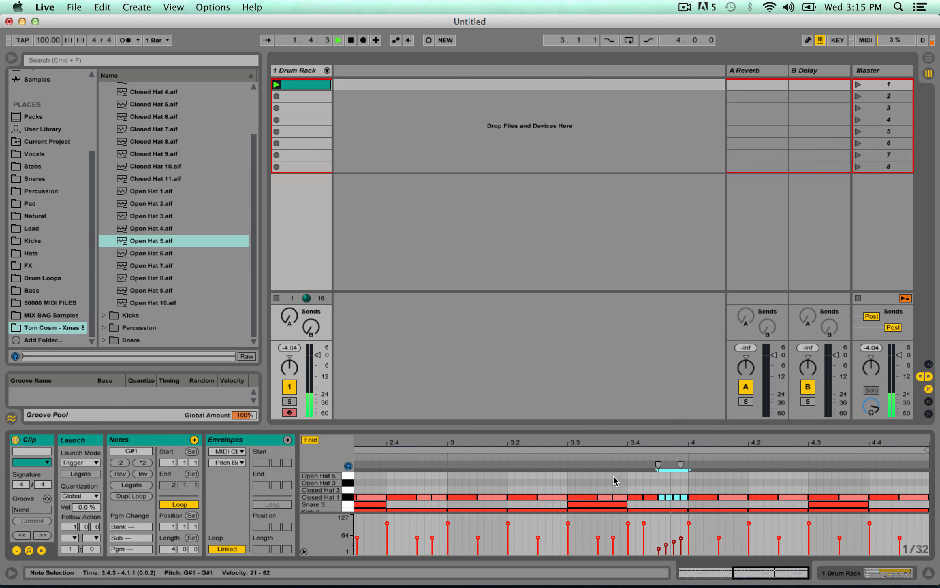
key(space)
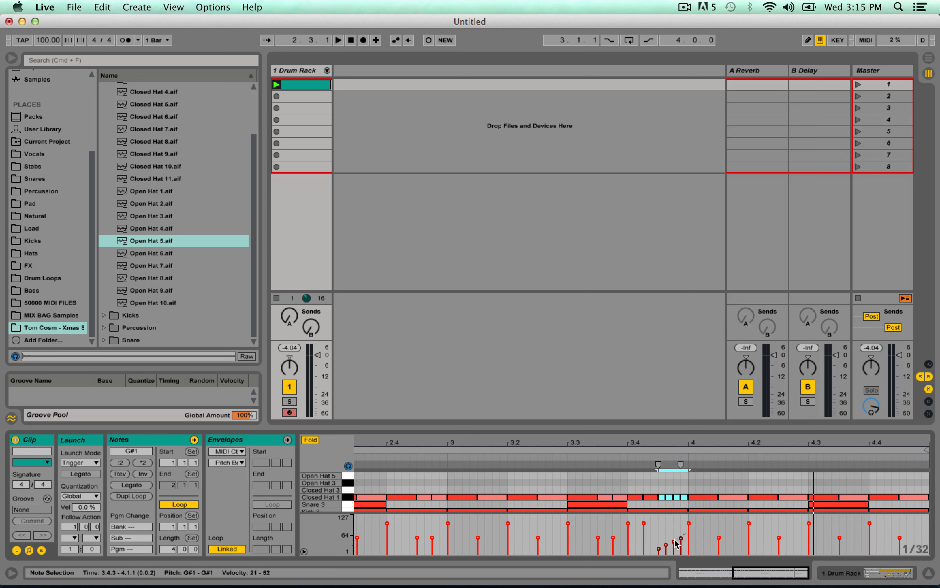
Redraw the velocity ramp of the four Closed Hat 1 thirty-seconds to rise from 11 to 64 and play back the roll.
drag(656, 561, 656, 561)
click(651, 454)
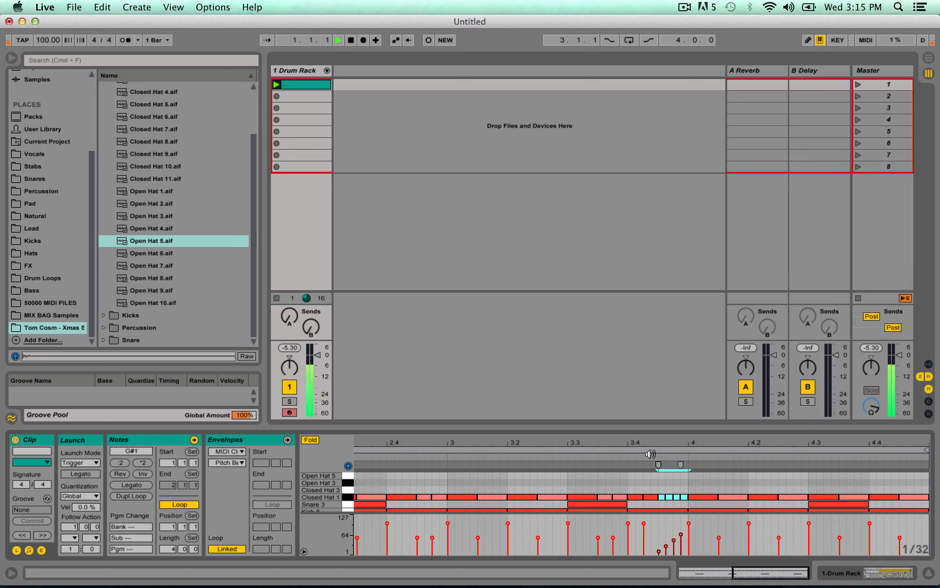
click(450, 456)
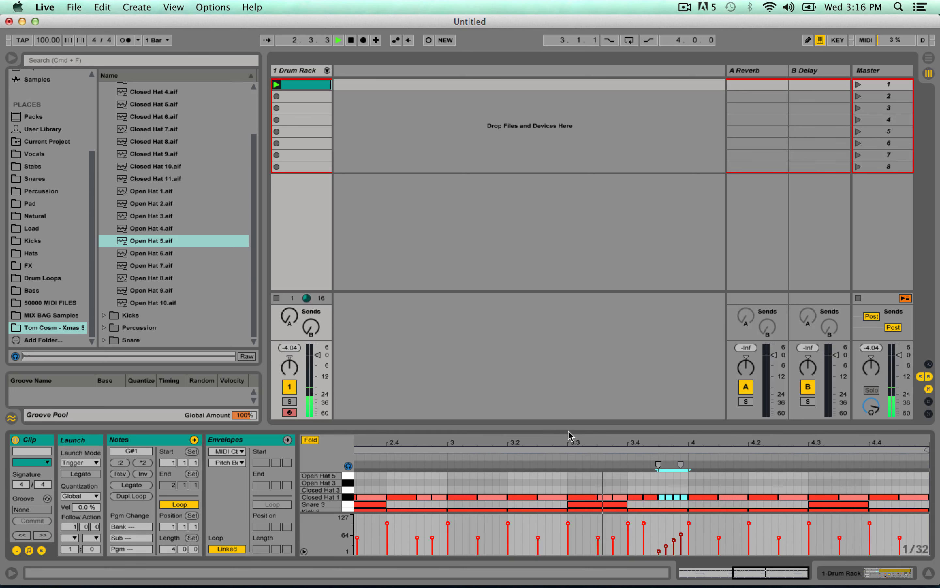
Shorten the Closed Hat 1 note at 4.1.1 to a sixteenth and duplicate it onto 4.1.2, 4.1.3 and 4.1.4, checking by playback.
key(space)
click(717, 497)
drag(718, 497, 703, 496)
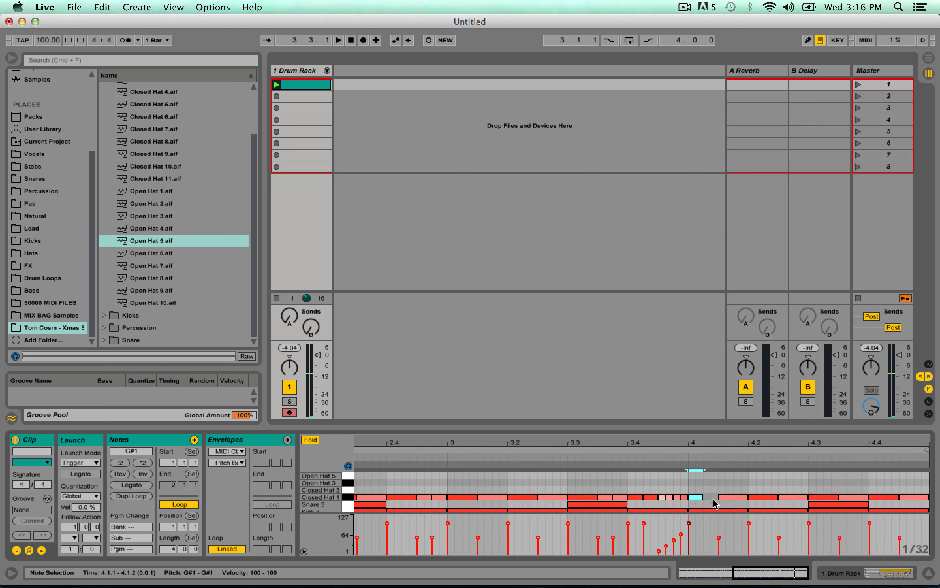
key(super+d)
key(super+d)
key(super+d)
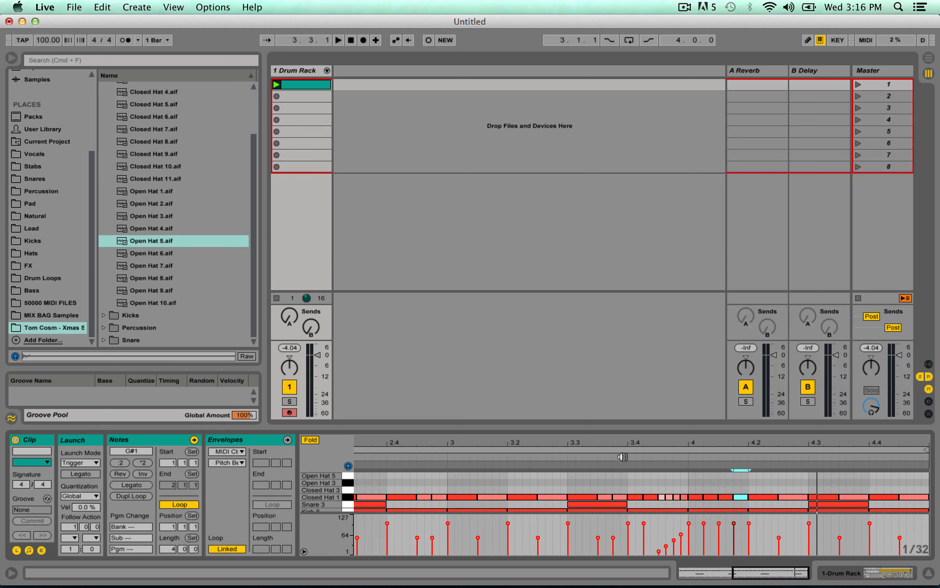
click(687, 458)
key(space)
Lower the Closed Hat 1 velocities at 4.1.2 to 4.1.4 by differing amounts, with 4.1.4 at 63, and listen.
drag(703, 523, 733, 535)
key(space)
key(space)
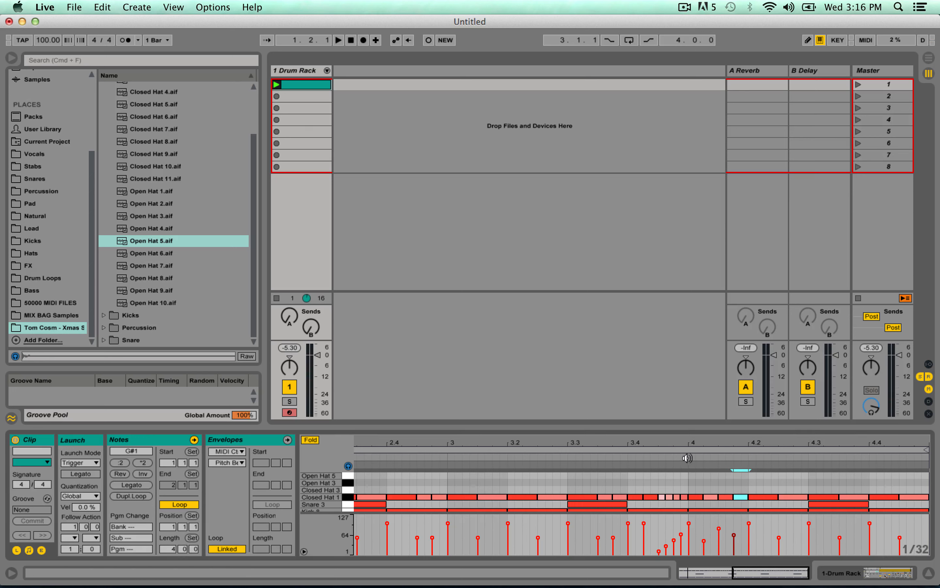
click(687, 458)
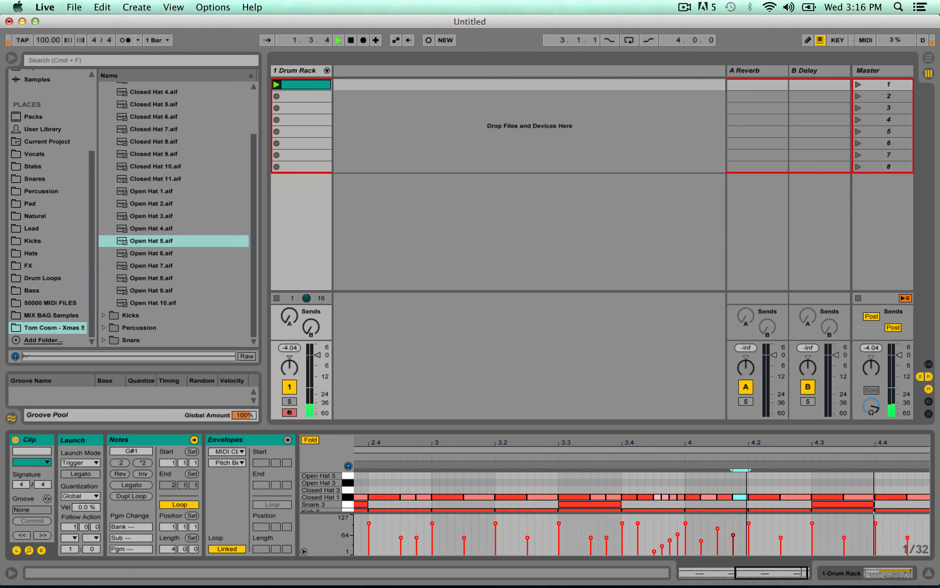
Examine the hat pattern across all four bars and audition individual Closed Hat 1 notes.
drag(762, 443, 761, 409)
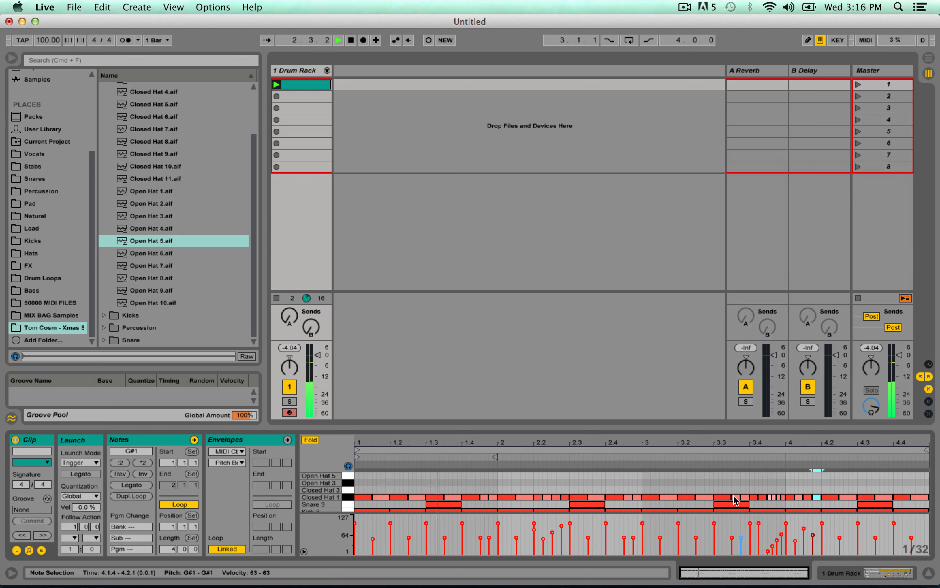
key(space)
drag(359, 483, 928, 494)
click(406, 478)
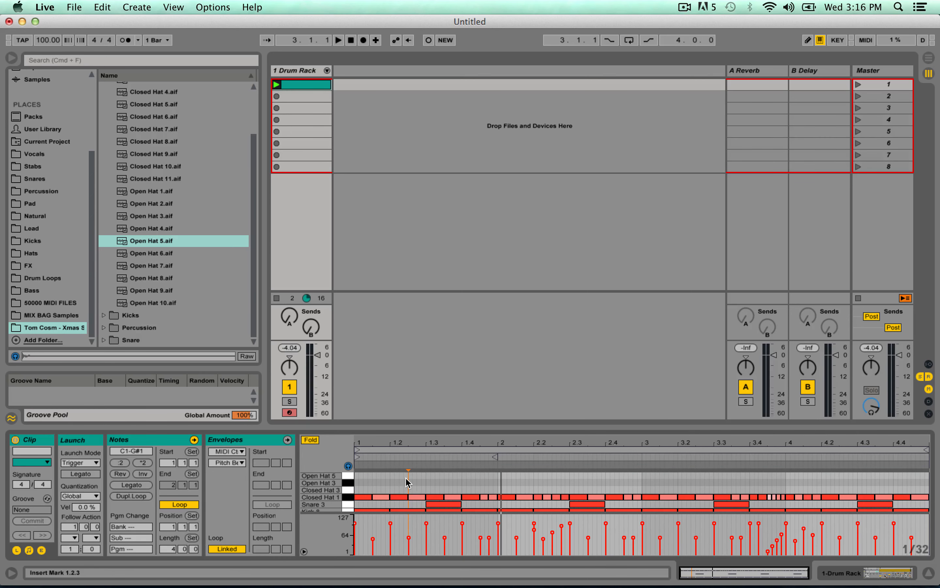
click(418, 497)
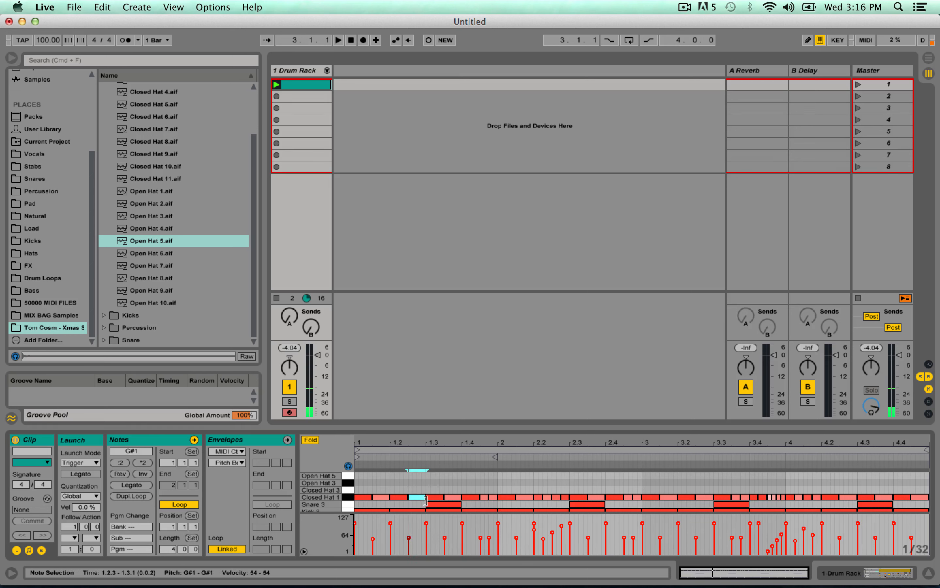
click(454, 497)
click(471, 497)
click(506, 497)
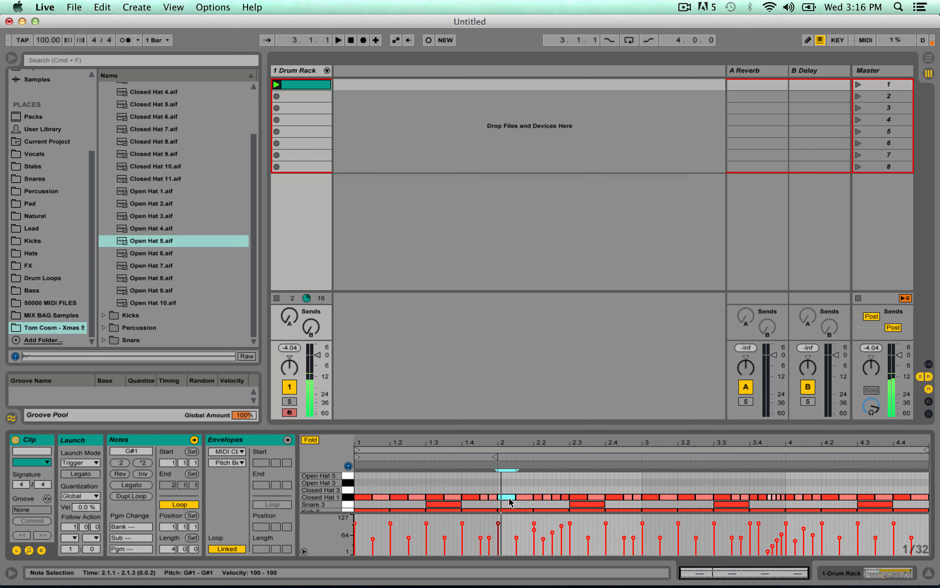
click(579, 497)
click(598, 497)
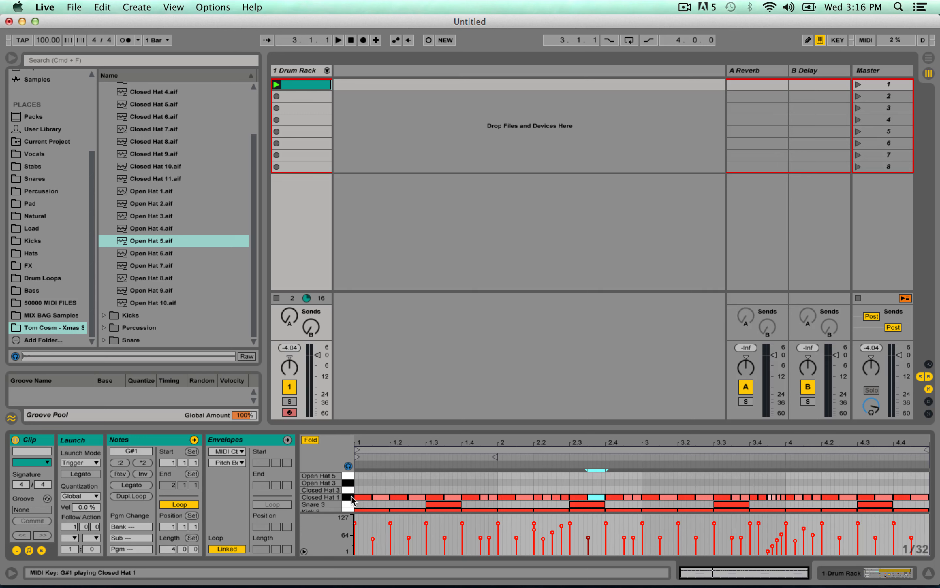
Move the Closed Hat 1 note at 1.2.3 up to Closed Hat 3 and play back the change.
click(417, 498)
key(Up)
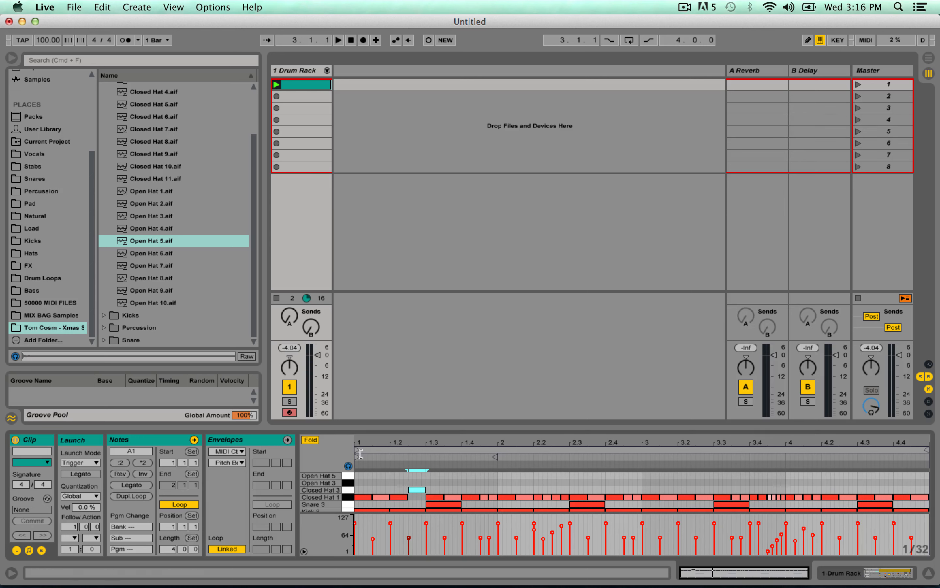
key(space)
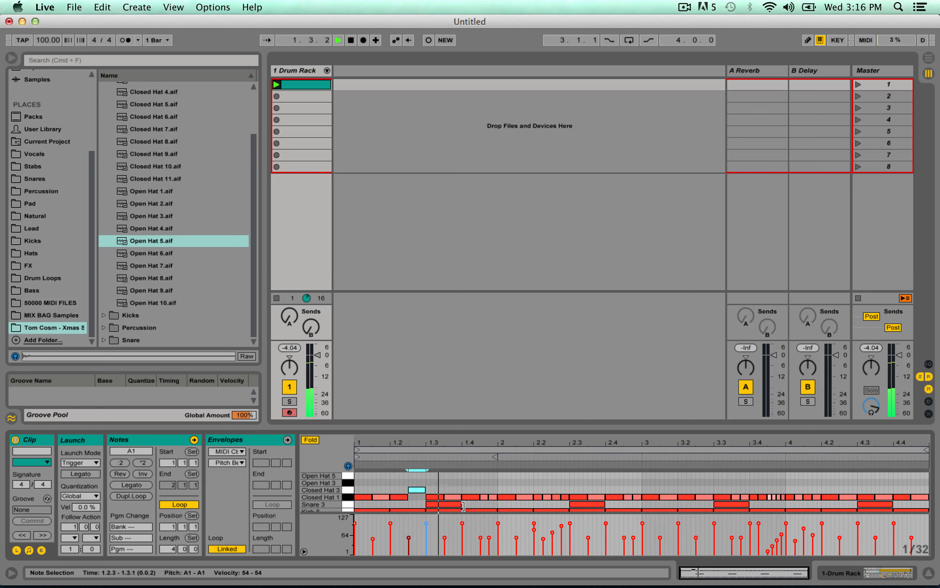
Try the Closed Hat 1 note at 1.4.4 on Closed Hat 3 and listen to it.
click(492, 496)
key(Up)
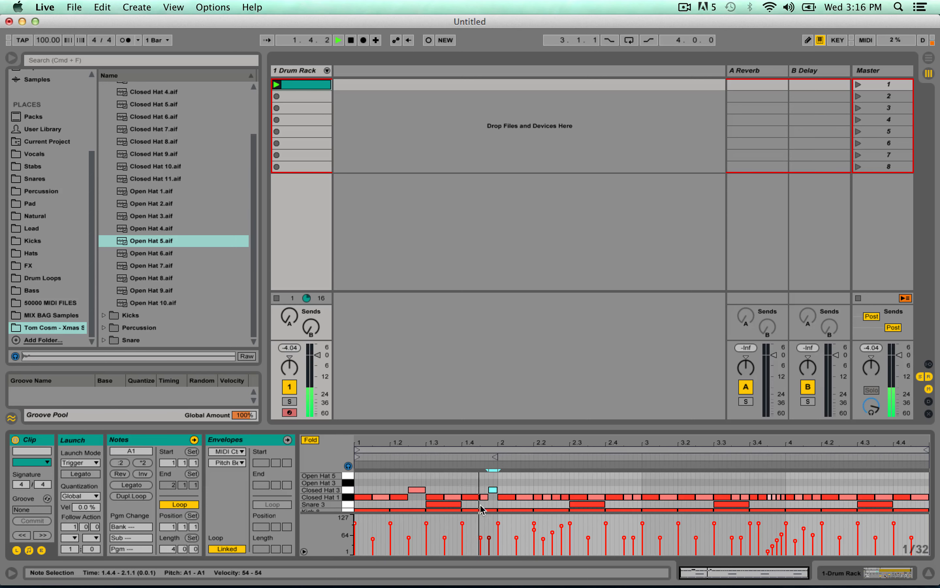
key(space)
Move the Closed Hat 1 note at 1.4.1 up to Open Hat 3 and return the 1.4.4 note to Closed Hat 1.
click(469, 498)
key(Up)
key(Up)
key(space)
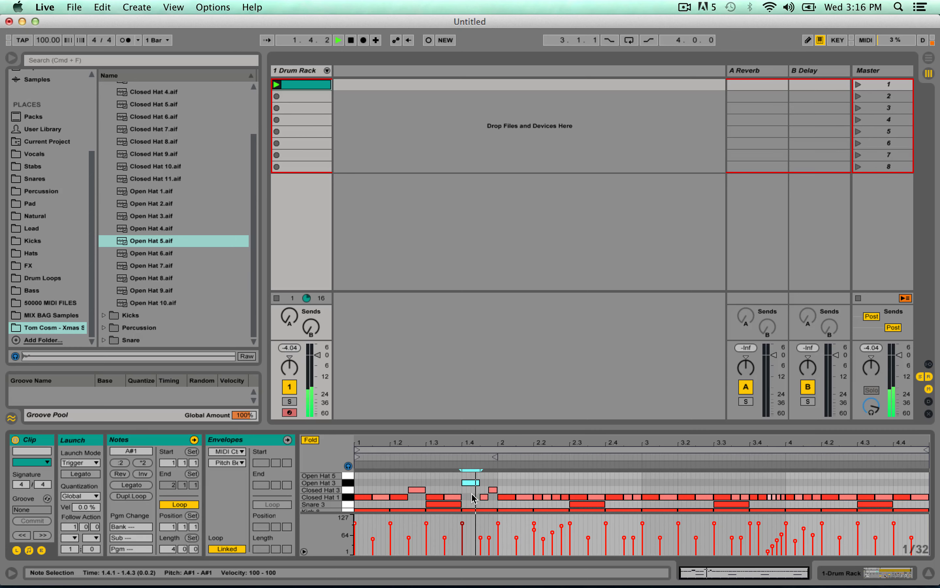
click(493, 491)
key(Down)
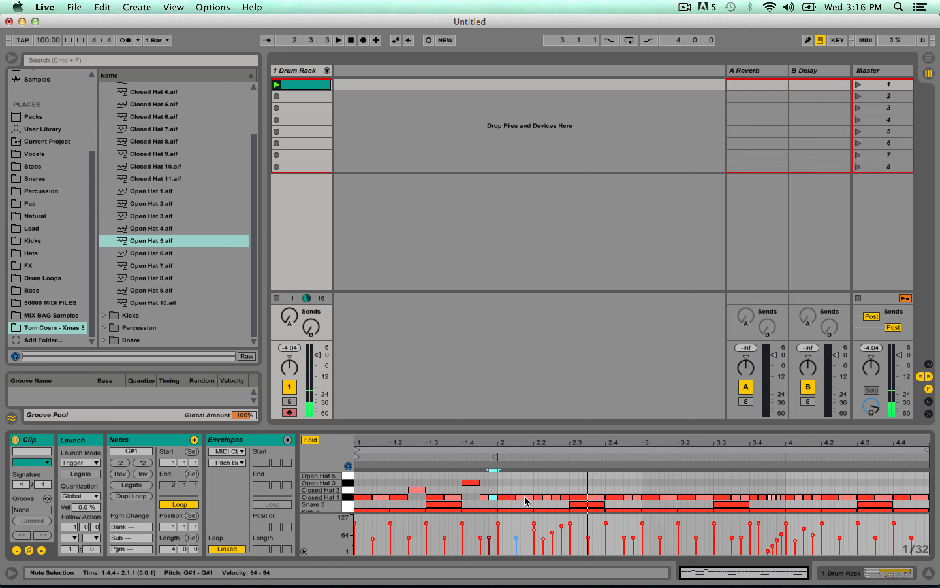
Try the Closed Hat 1 note at 2.1.3 on Open Hat 5 with playback, then return it to Closed Hat 1.
click(526, 498)
key(Up)
key(Up)
key(Up)
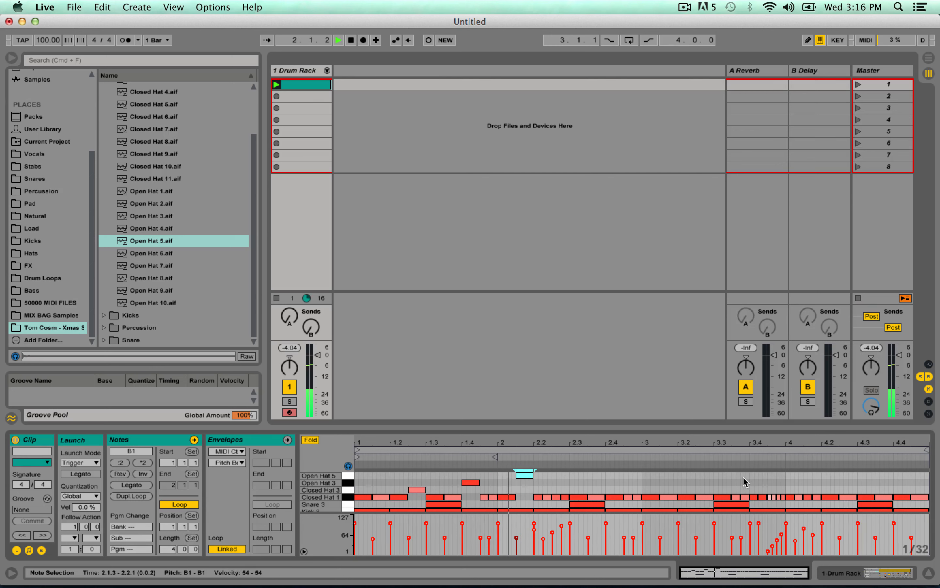
key(space)
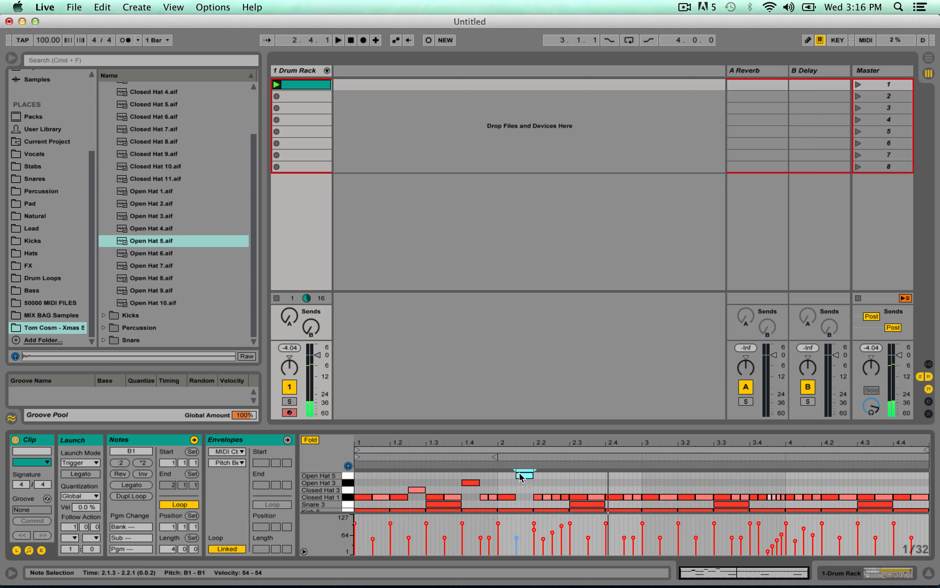
drag(520, 476, 523, 500)
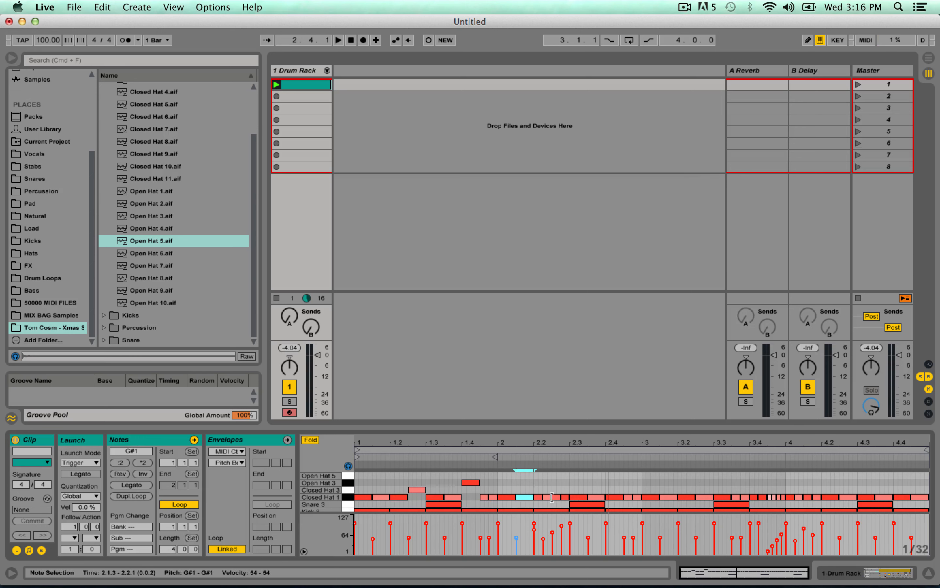
Move the Closed Hat 1 note at 2.2.4 to Open Hat 5 and the one at 3.2.3 to Closed Hat 3, checking by playback.
drag(563, 497, 565, 475)
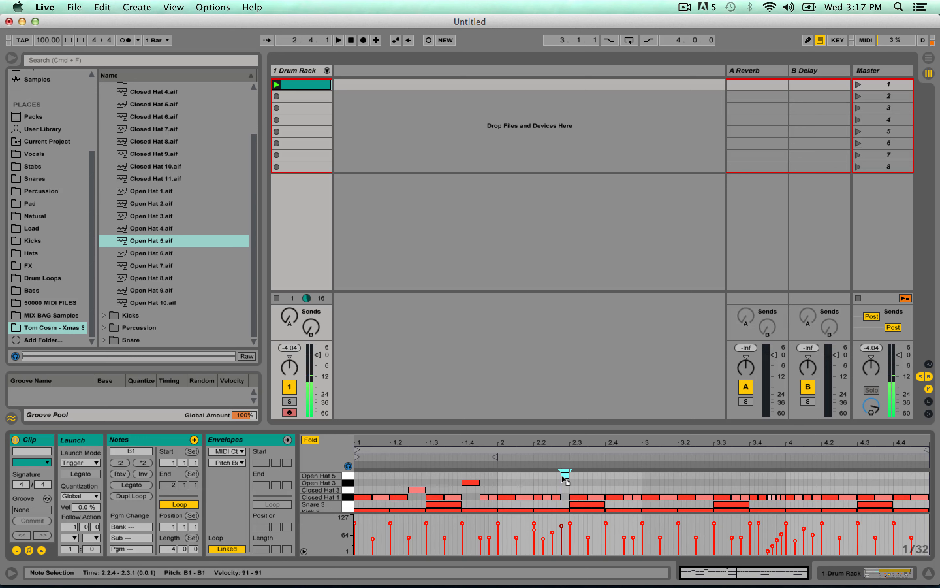
key(space)
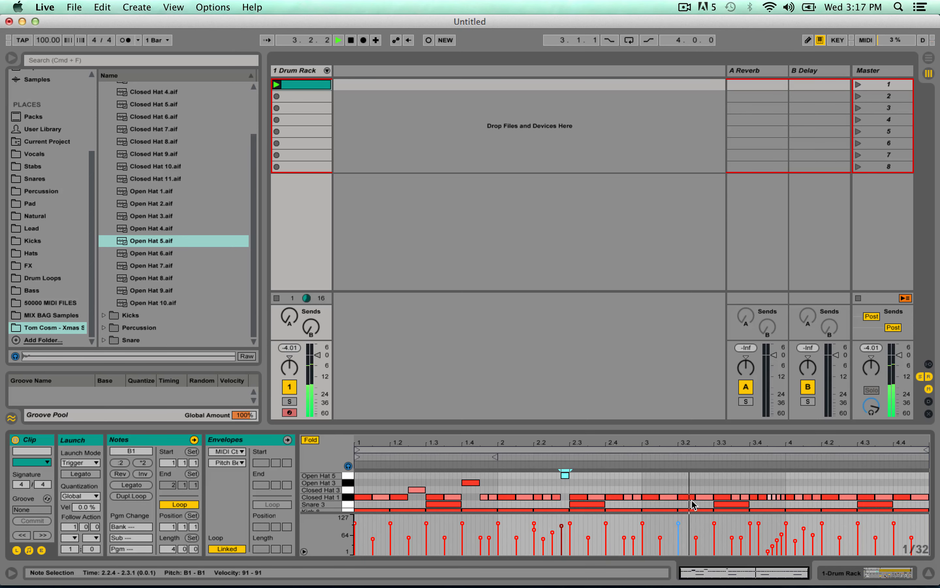
key(space)
drag(704, 497, 705, 490)
key(space)
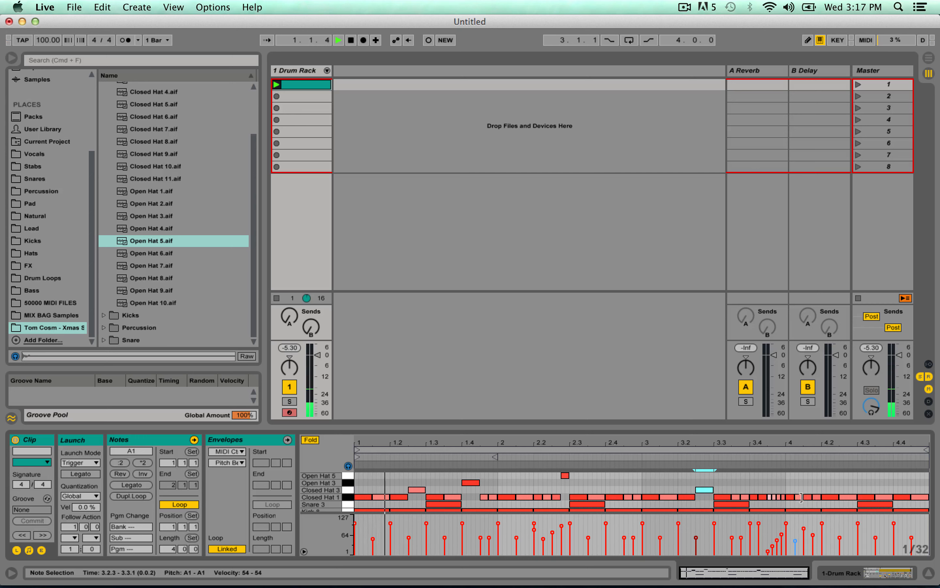
Move the Closed Hat 1 notes at 4.1.1 to Open Hat 5, 4.1.3 to Closed Hat 3 and 4.4.1 to Open Hat 3.
mouse_move(792, 497)
mouse_down()
mouse_move(789, 475)
mouse_move(808, 490)
mouse_up()
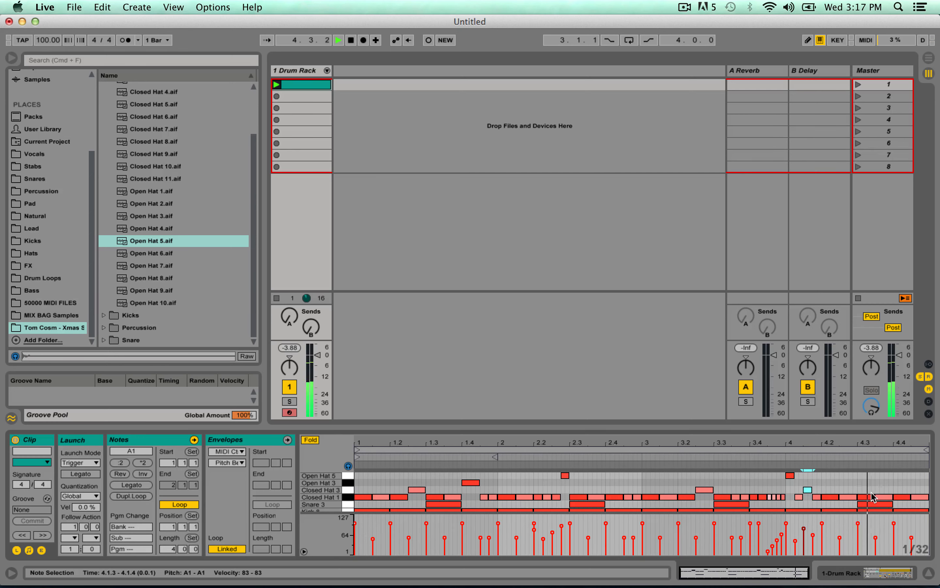
click(903, 496)
drag(903, 496, 903, 483)
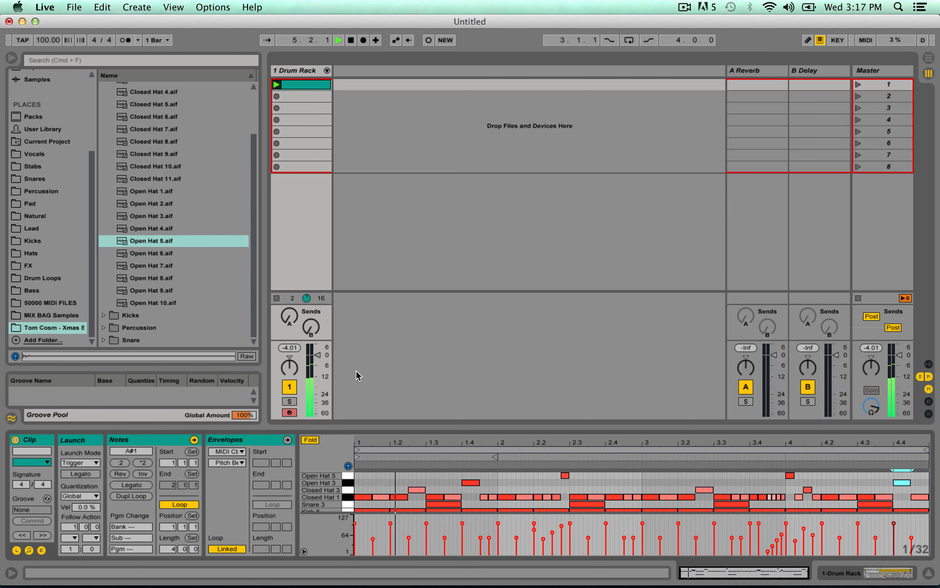
Collapse the Hats sample folder and audition the three samples in the Crash folder.
scroll(166, 264, up, 3)
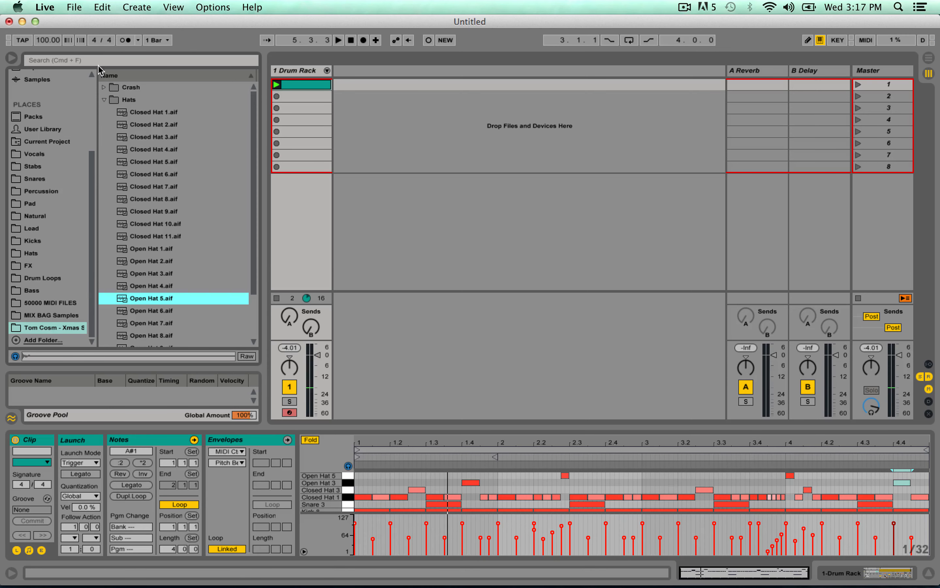
click(103, 100)
click(105, 89)
click(141, 99)
click(140, 112)
click(141, 122)
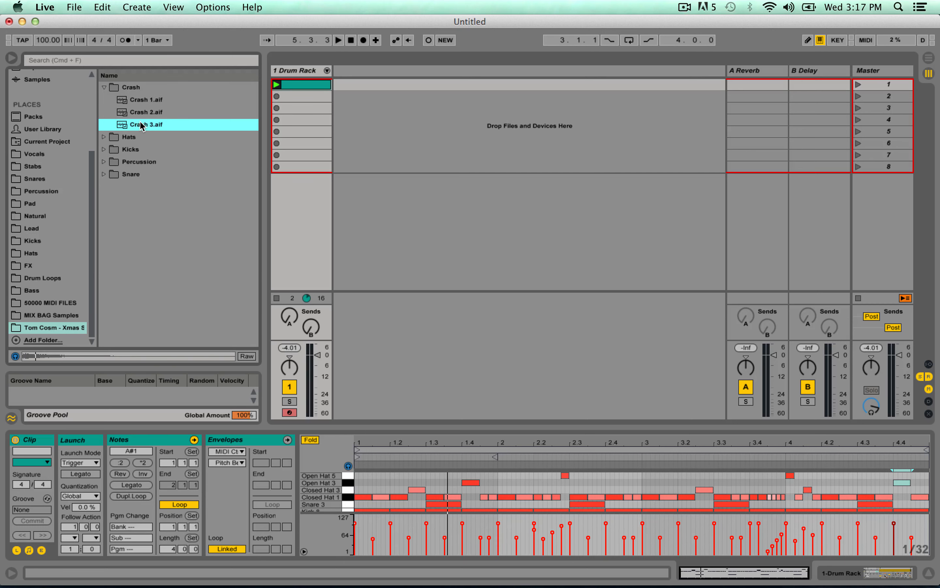
key(Down)
key(Down)
key(Down)
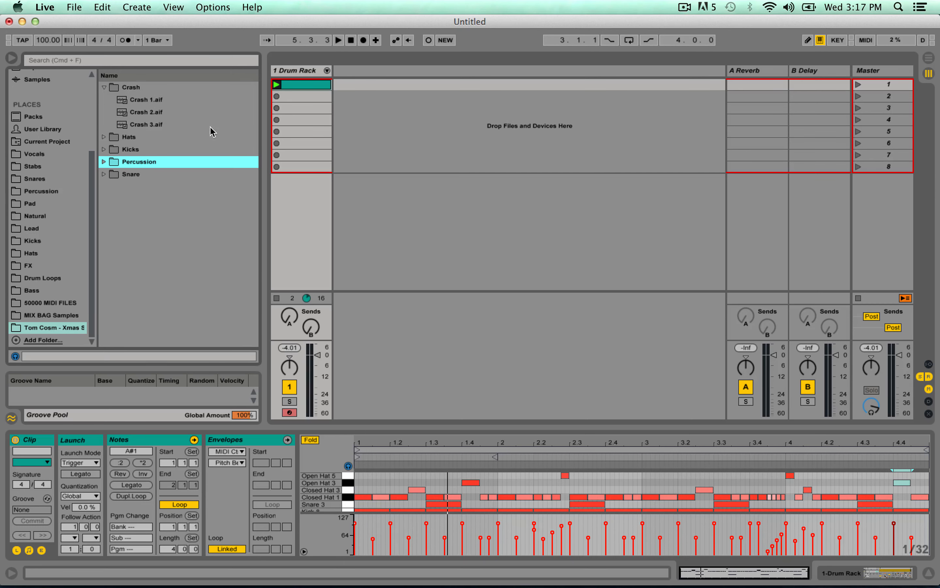
Load Crash 2.aif onto the C2 pad of the Drum Rack and audition the pad.
click(276, 85)
click(293, 72)
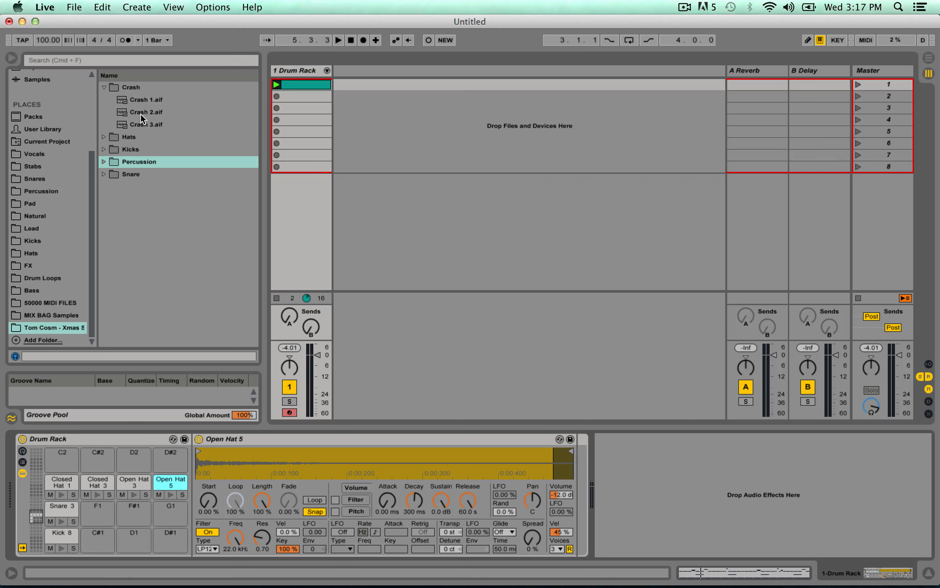
drag(136, 113, 61, 467)
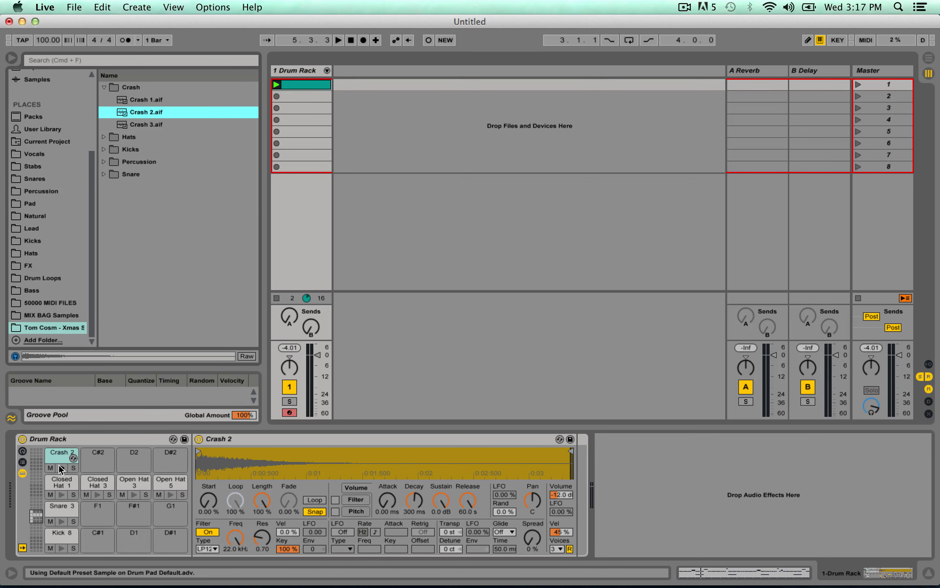
click(61, 468)
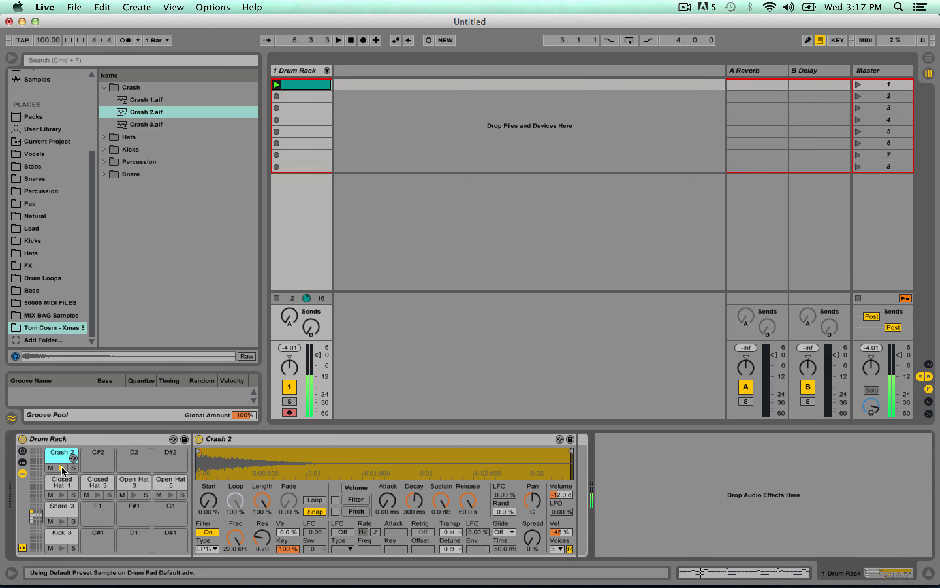
Add a one-beat Crash 2 note at 1.1.1 in the drum clip and play it back.
click(303, 84)
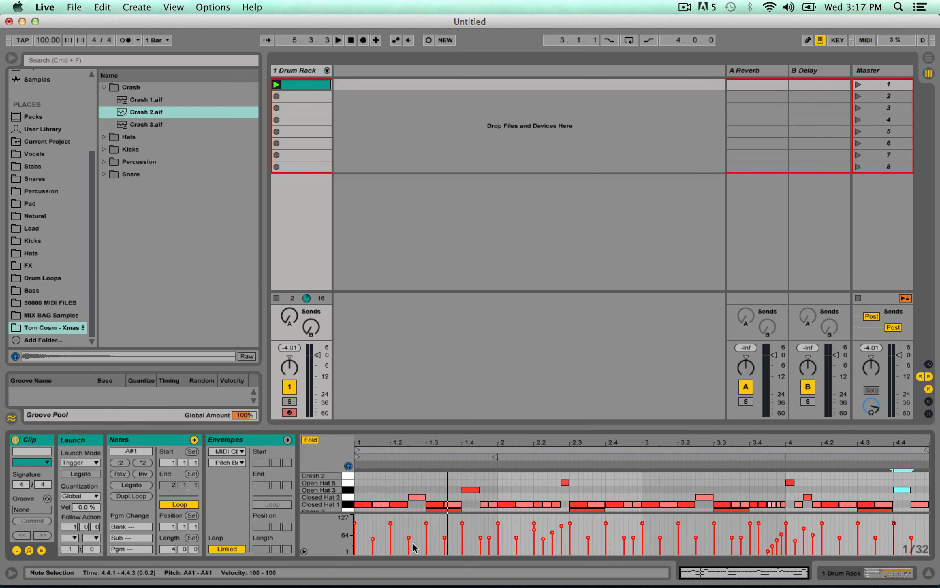
mouse_move(356, 475)
mouse_down()
mouse_move(388, 475)
mouse_move(373, 476)
mouse_up()
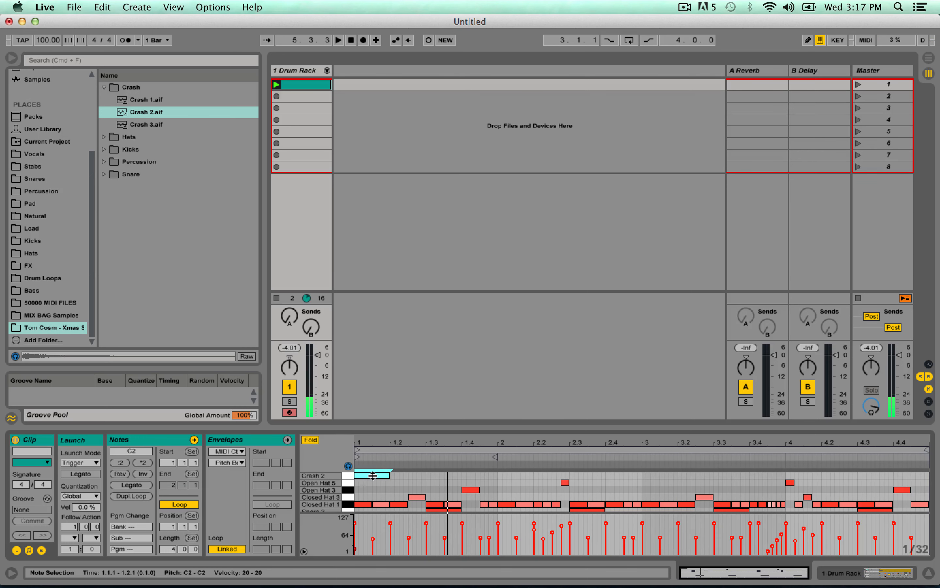
key(space)
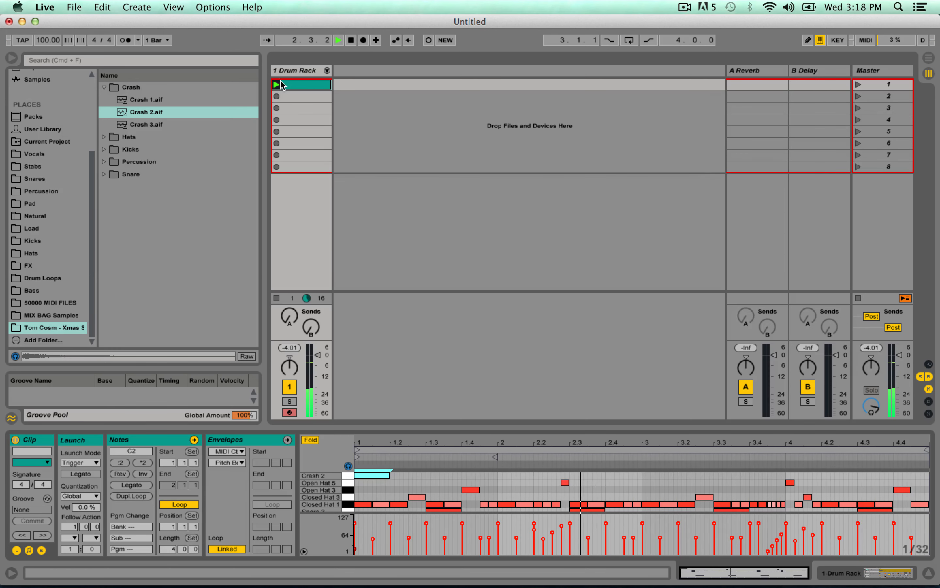
Examine the sampler settings of the Crash 2, Closed Hat 1, Closed Hat 3, Open Hat 3 and Open Hat 5 pads.
double_click(295, 72)
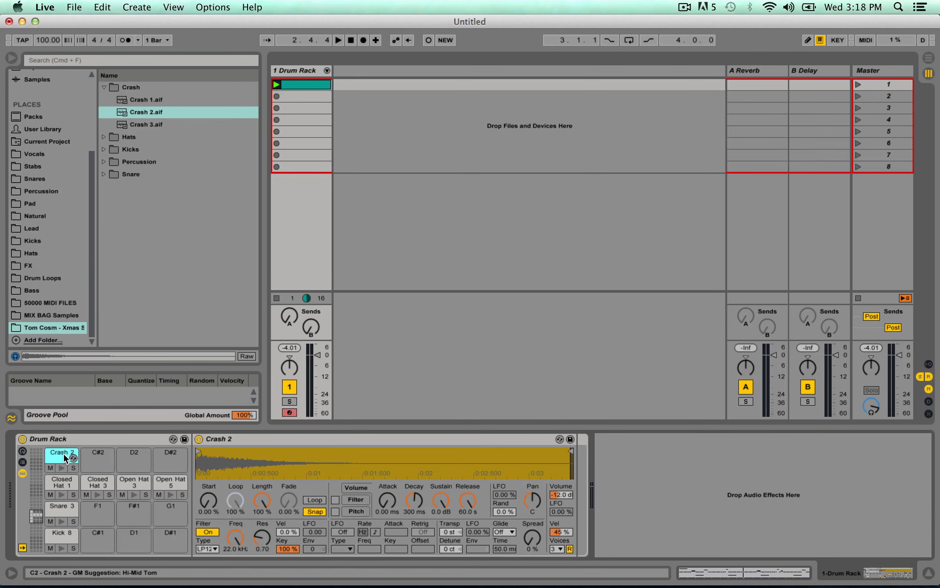
click(64, 458)
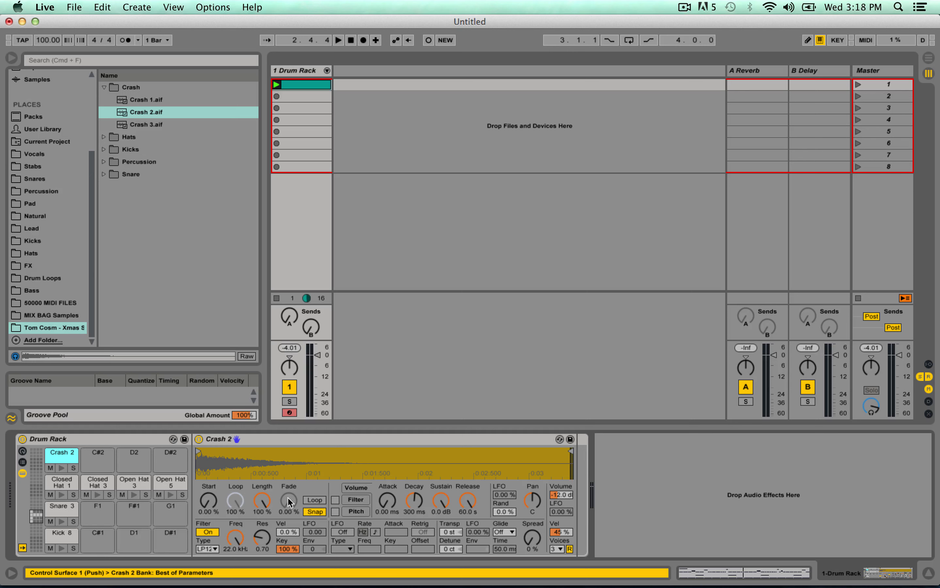
click(62, 484)
click(97, 484)
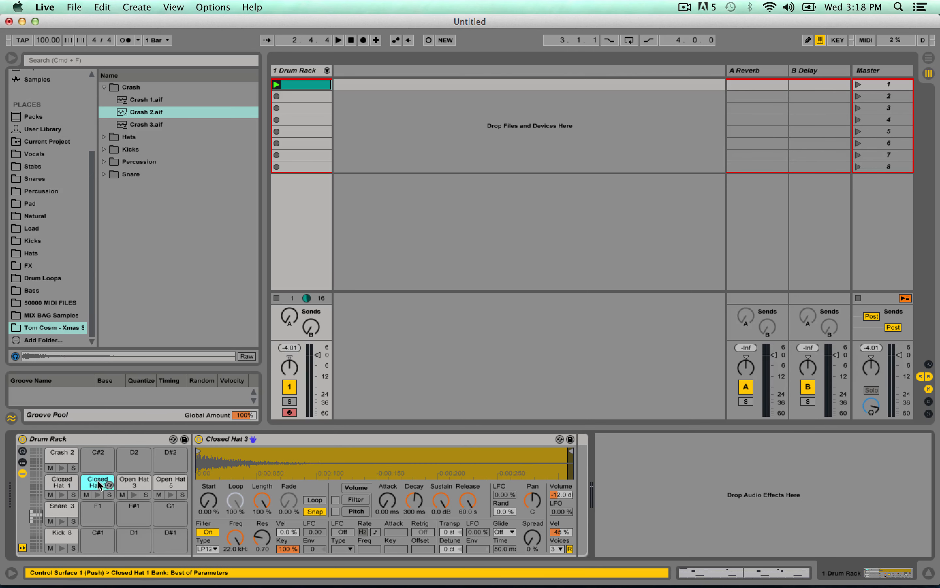
click(133, 484)
click(169, 485)
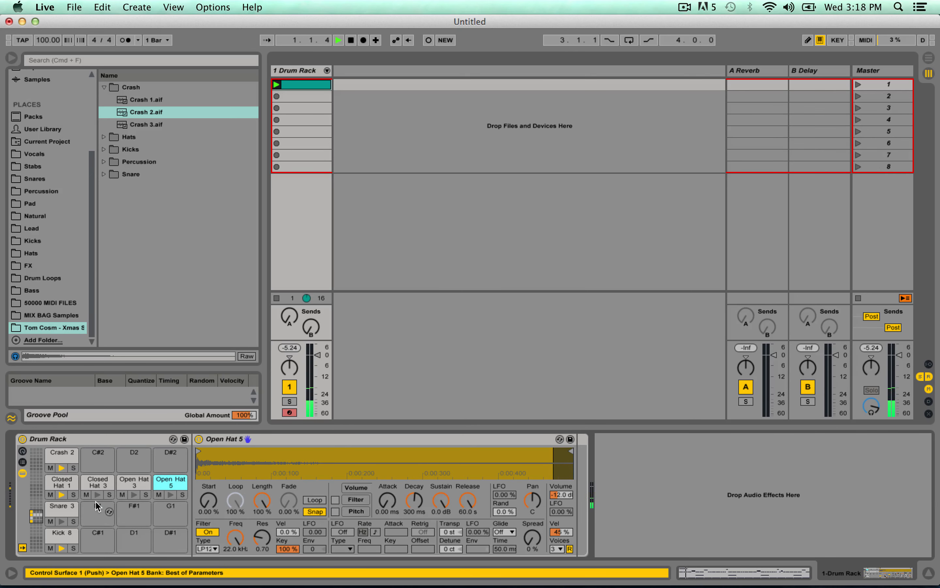
Try different transpositions on Closed Hat 1 during playback and return it to 0 st.
click(59, 484)
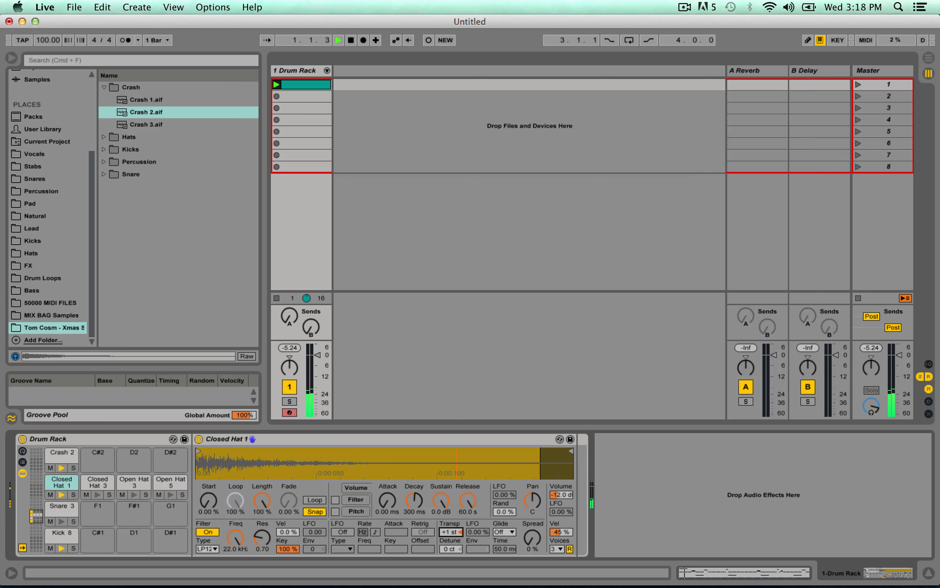
drag(450, 535, 449, 513)
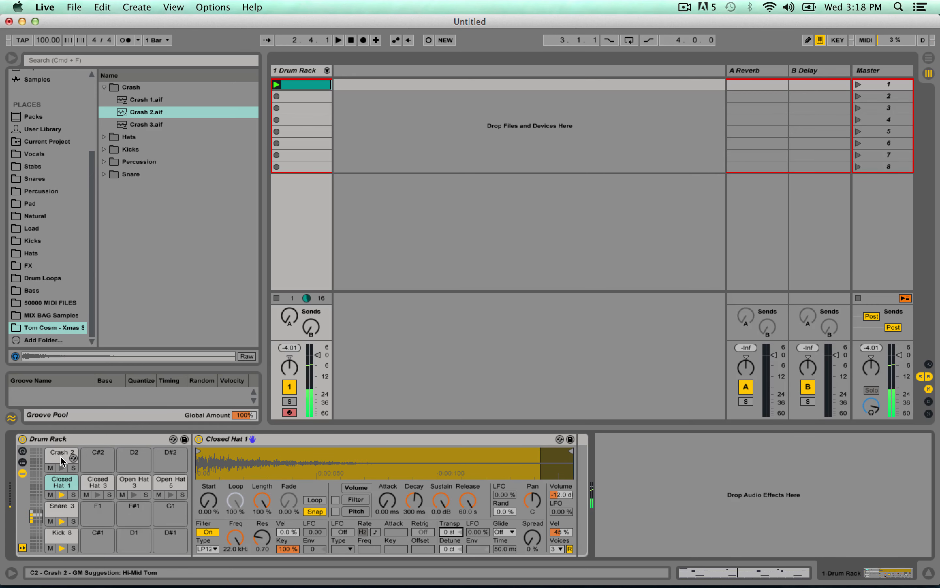
Transpose Crash 2 to -5 st and lower its volume to -19.7 dB, checking by playback.
click(74, 466)
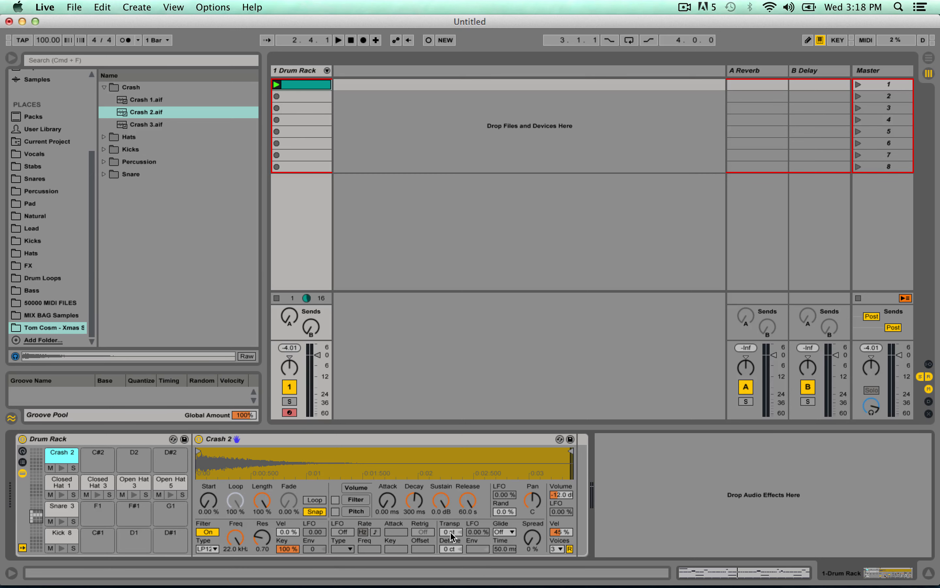
mouse_move(449, 537)
mouse_down()
mouse_move(449, 552)
mouse_move(450, 530)
mouse_up()
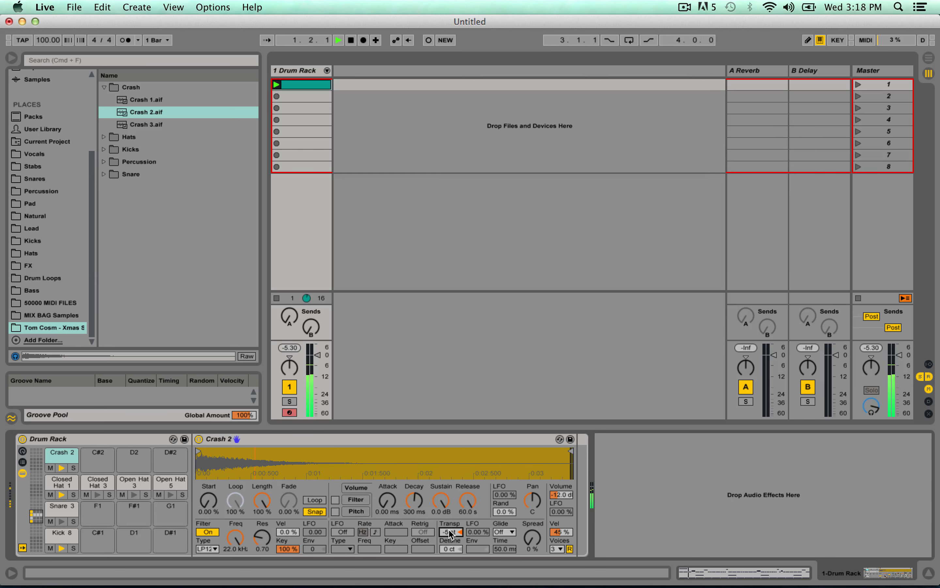
click(558, 497)
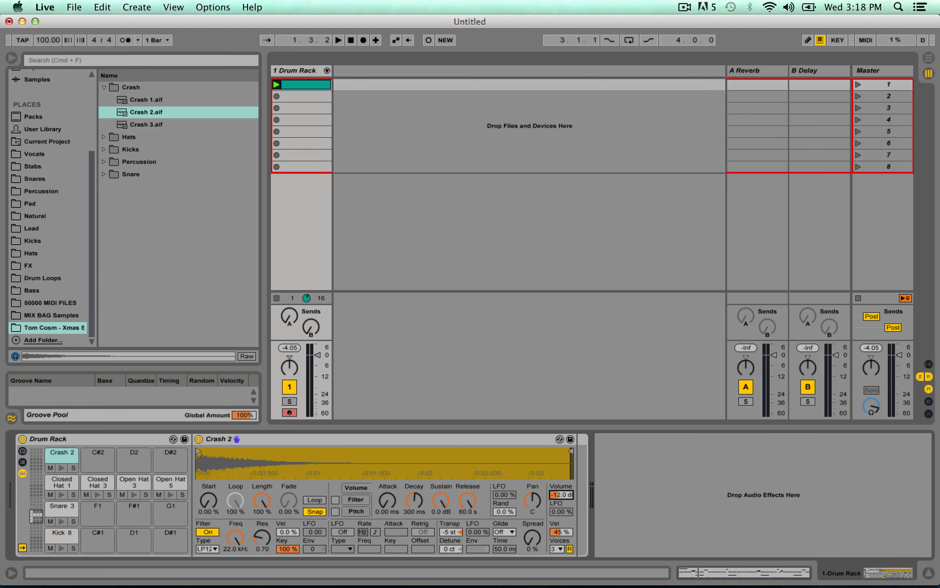
drag(559, 497, 559, 499)
key(space)
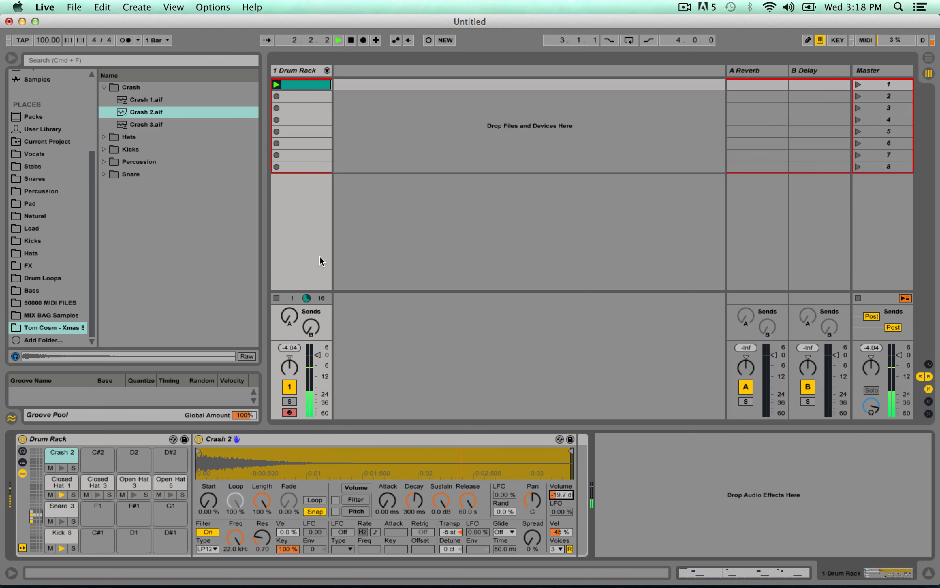
key(space)
Audition the four bongo samples in the Percussion folder.
click(104, 162)
scroll(156, 184, down, 2)
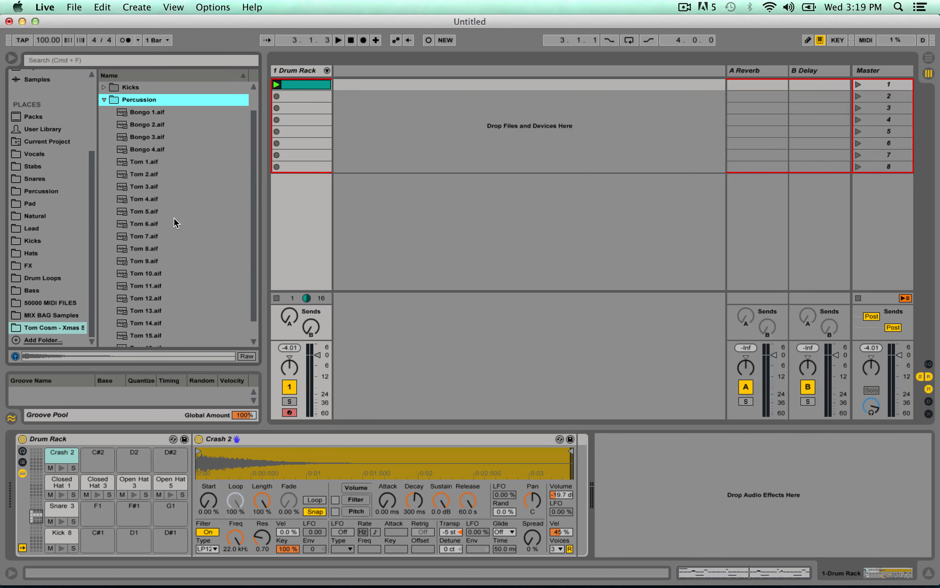
click(160, 122)
click(158, 116)
click(148, 134)
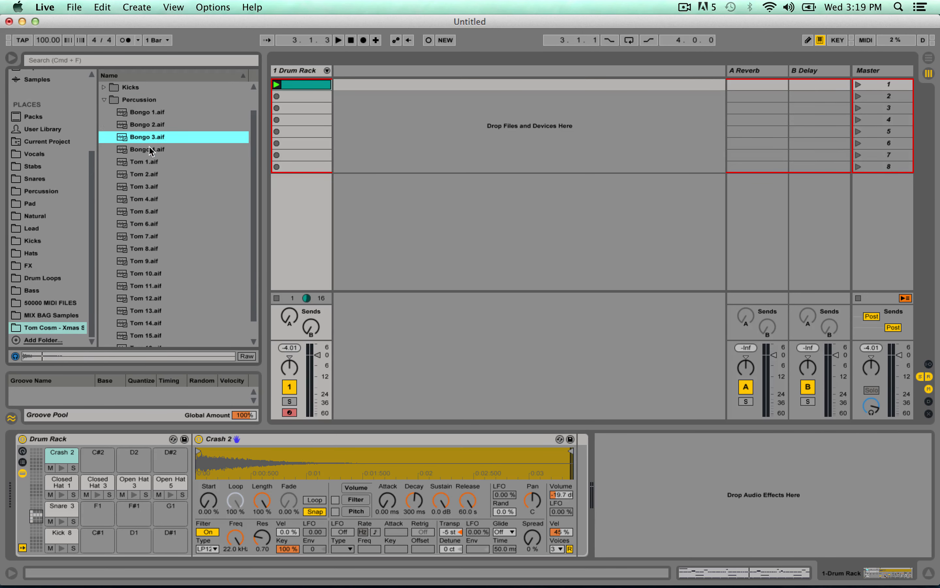
click(149, 150)
click(160, 113)
click(160, 136)
click(168, 150)
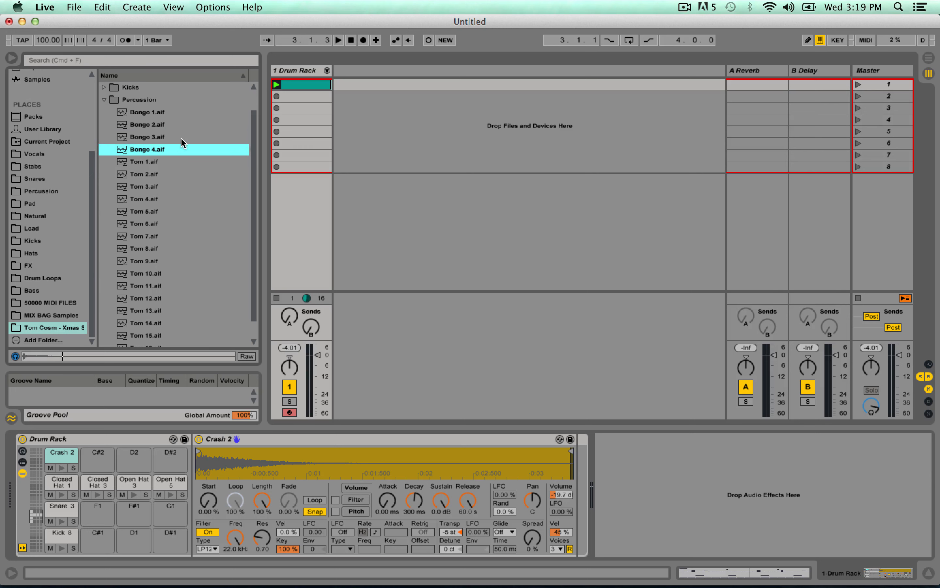
Load the Bongo 1, Bongo 2, Bongo 3 and Bongo 4 samples onto the empty Drum Rack pads E2, F2, F#2 and G2.
click(31, 515)
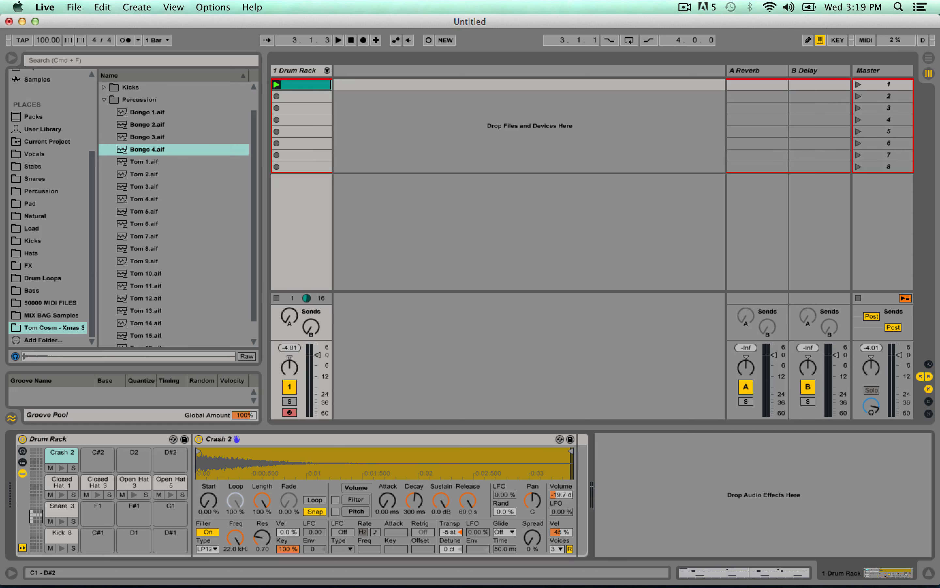
drag(35, 516, 35, 507)
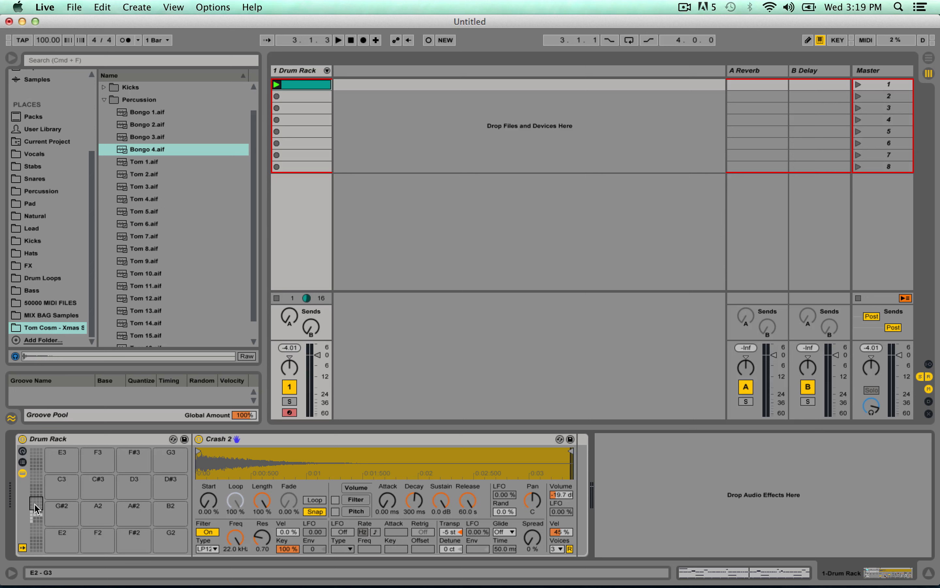
click(59, 543)
click(106, 540)
click(124, 542)
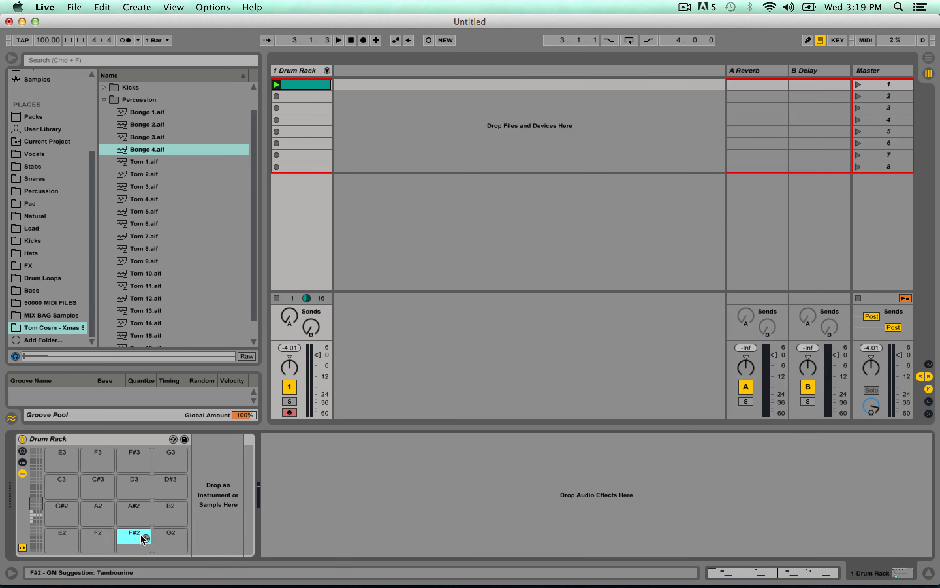
click(158, 540)
drag(146, 115, 60, 539)
drag(138, 125, 98, 533)
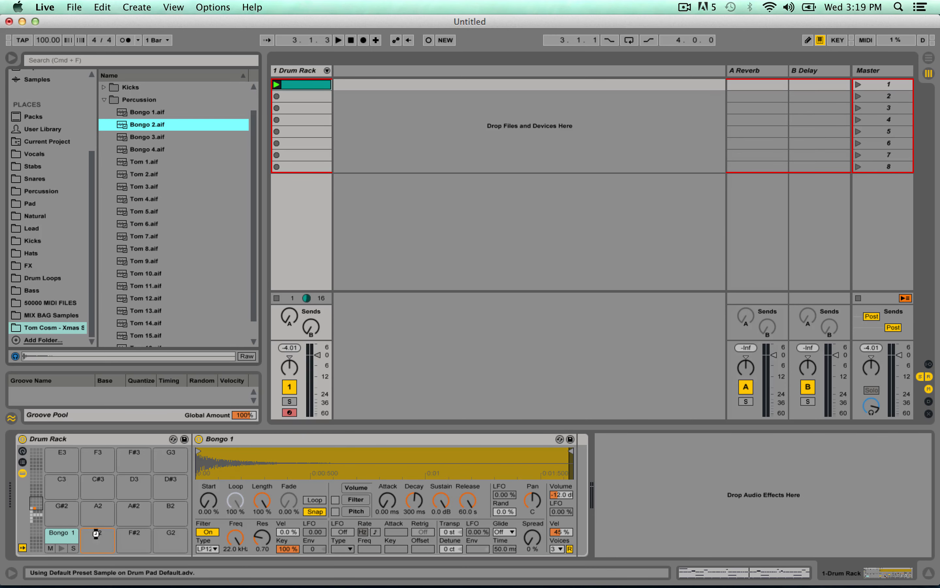
drag(147, 137, 178, 543)
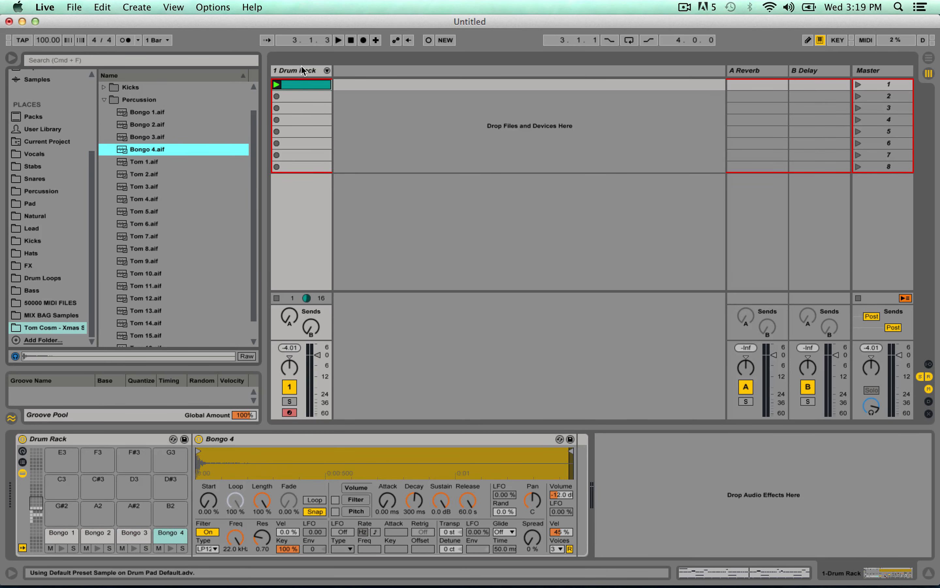
In the drum clip, add a Bongo 1 note at 1.2.3 and Bongo 2 notes at 1.4.3 and 1.4.4, checking by playback.
double_click(296, 84)
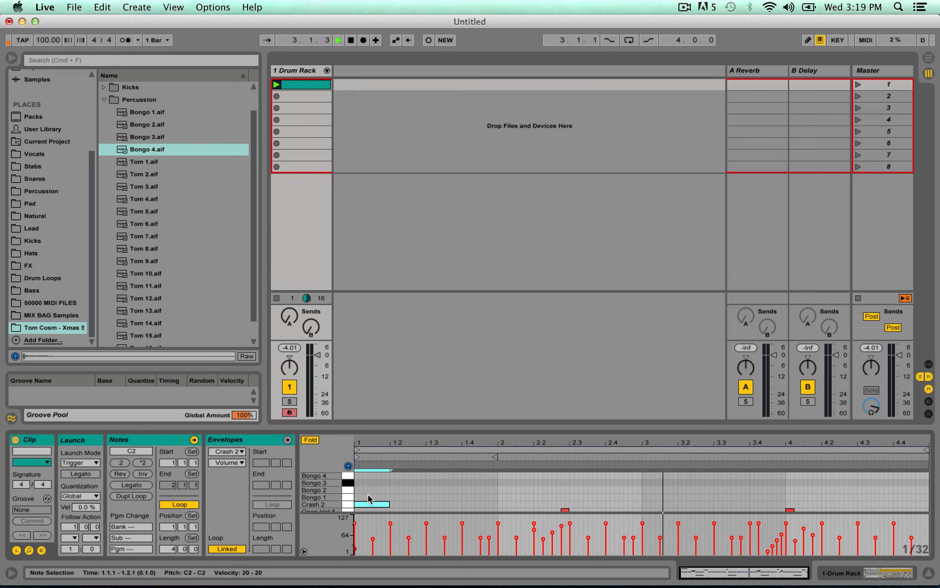
key(space)
click(409, 498)
double_click(411, 496)
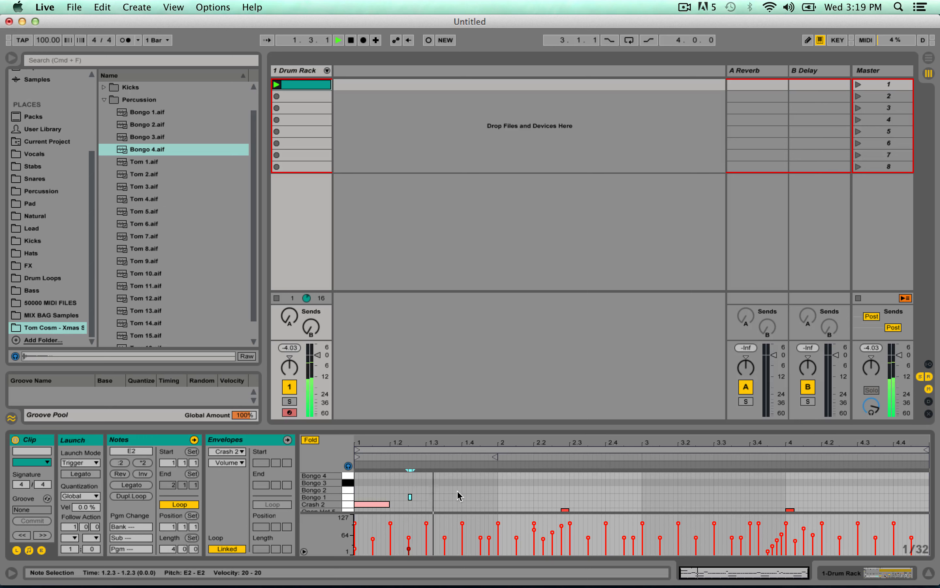
key(space)
double_click(483, 491)
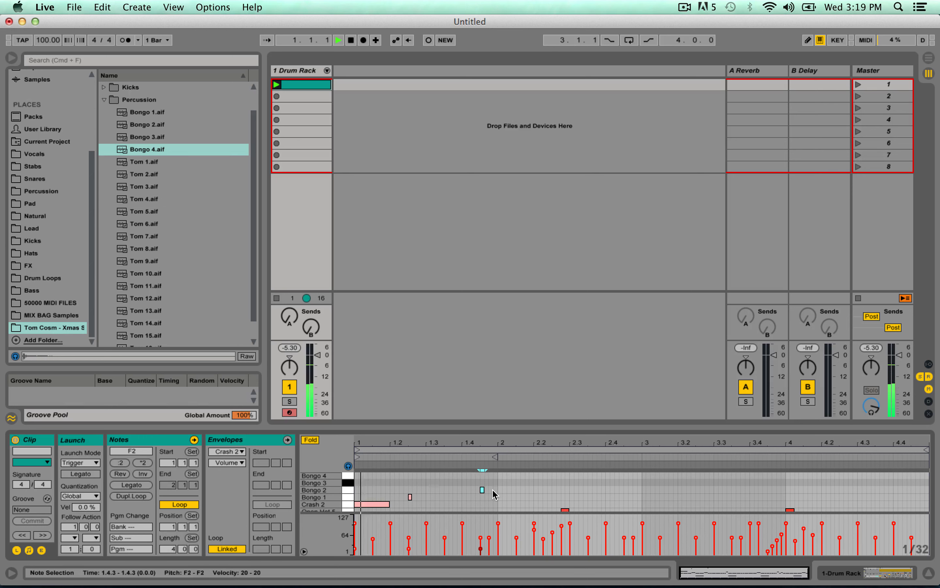
double_click(491, 490)
key(space)
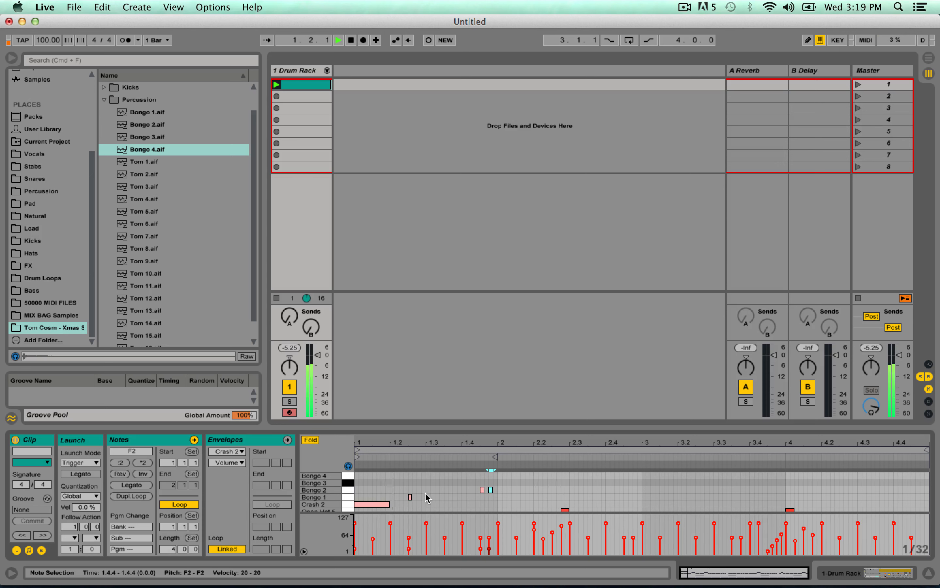
key(space)
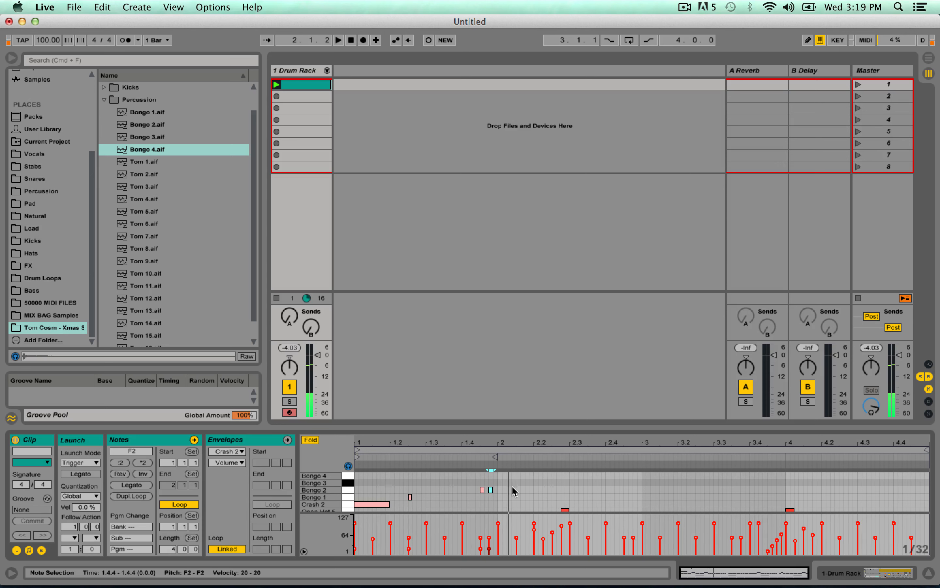
Duplicate the first bar's bongo notes into bars 2, 3 and 4 using a one-bar grid, and play the clip.
key(super+2)
key(super+2)
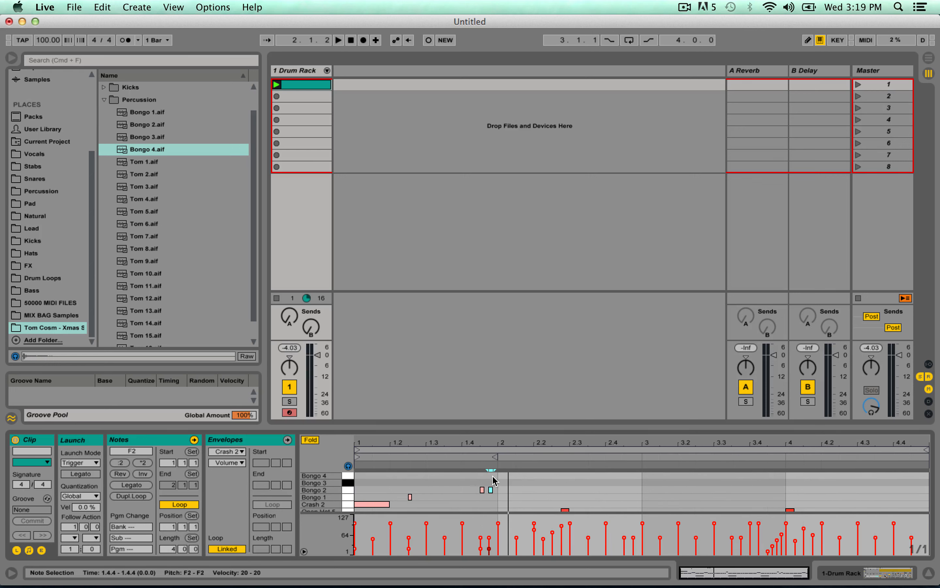
drag(493, 477, 355, 499)
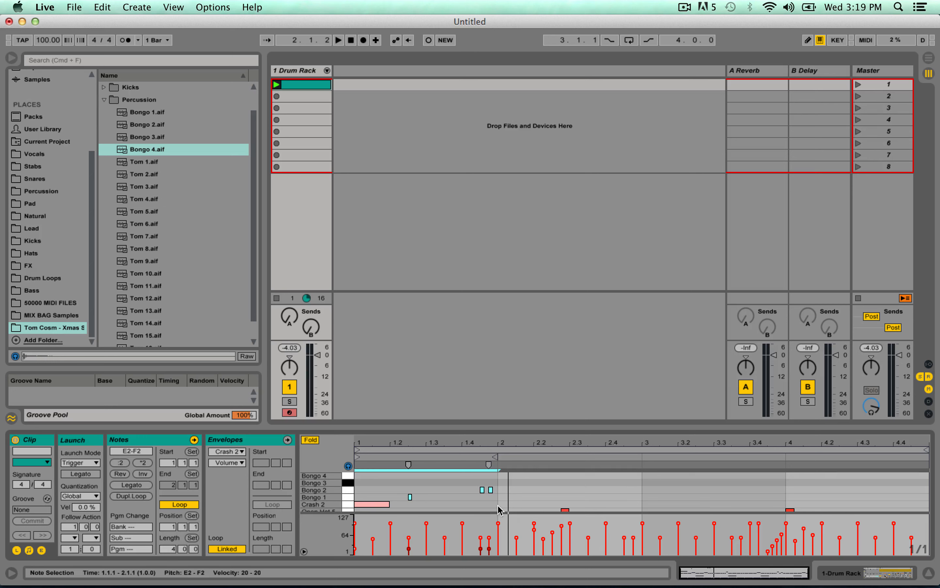
key(super+d)
key(super+d)
key(super+d)
key(space)
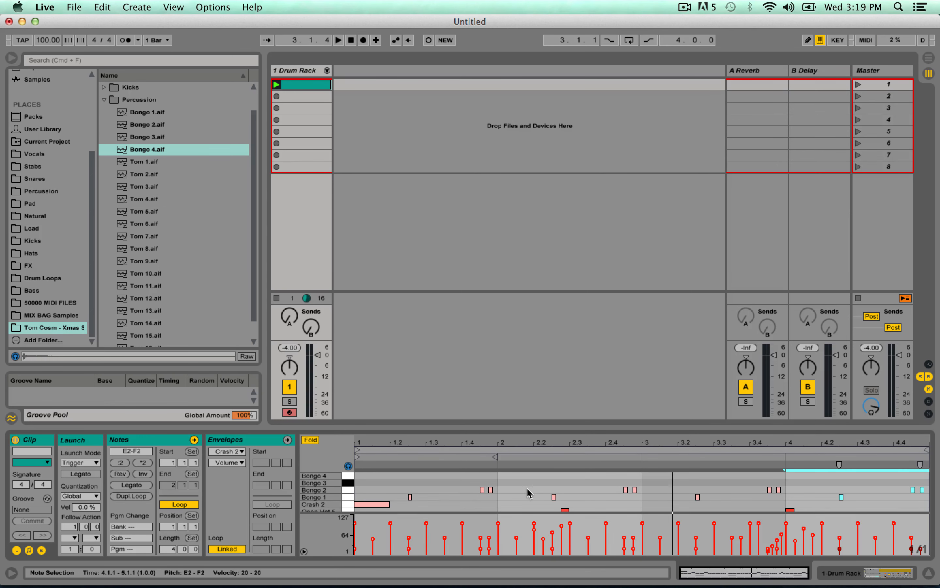
On a 1/16 grid, add Bongo 4 notes at 2.1.3 and 3.4.2 and a Bongo 3 note at 2.3.3, checking by playback.
key(super+1)
key(space)
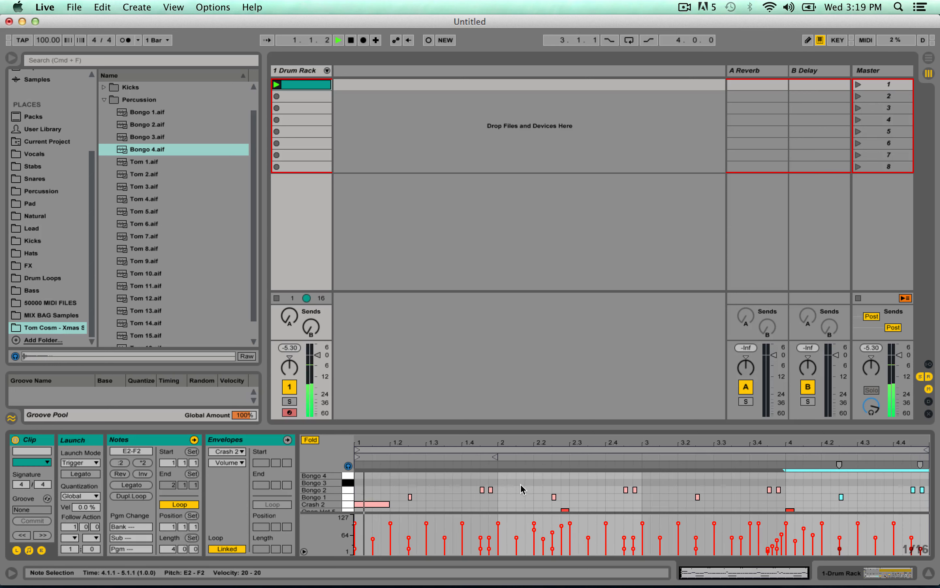
double_click(522, 477)
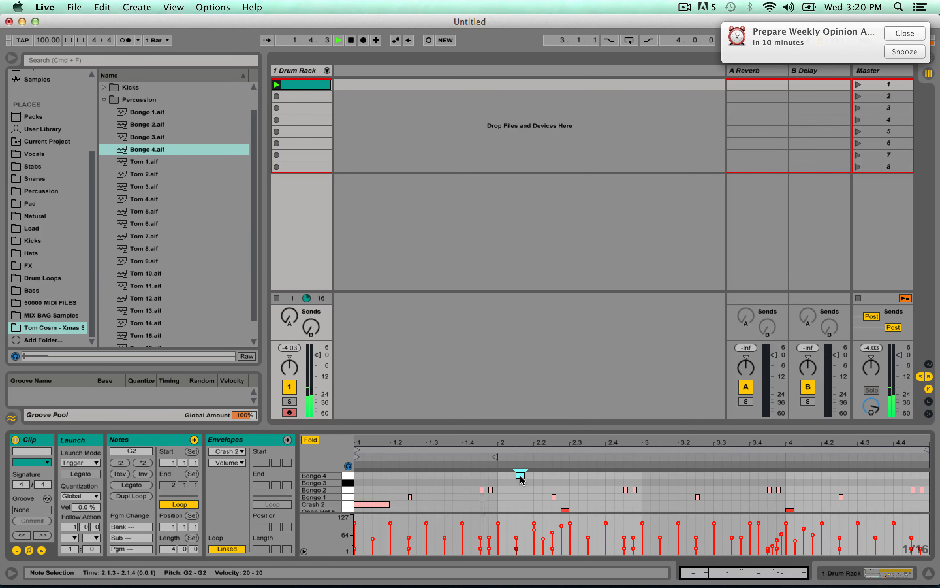
click(905, 33)
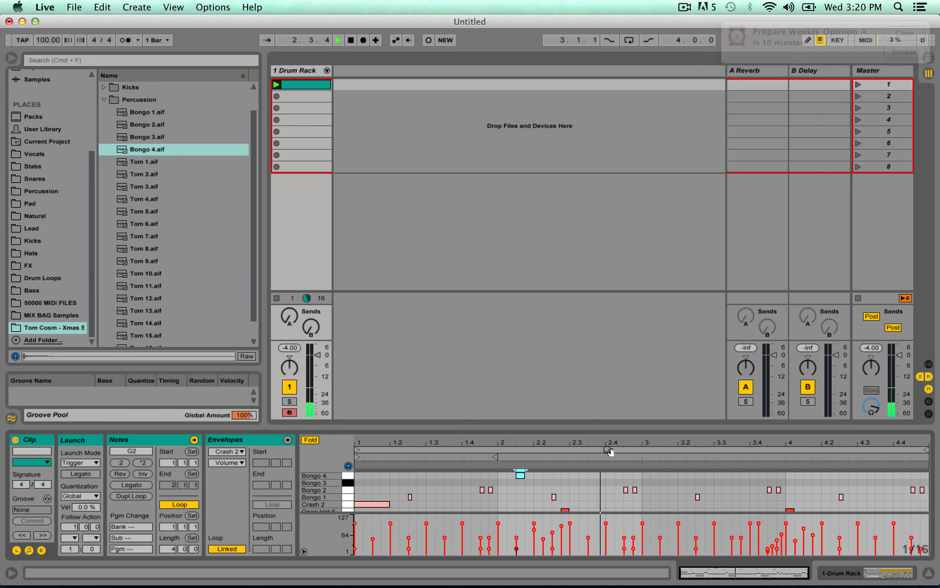
key(space)
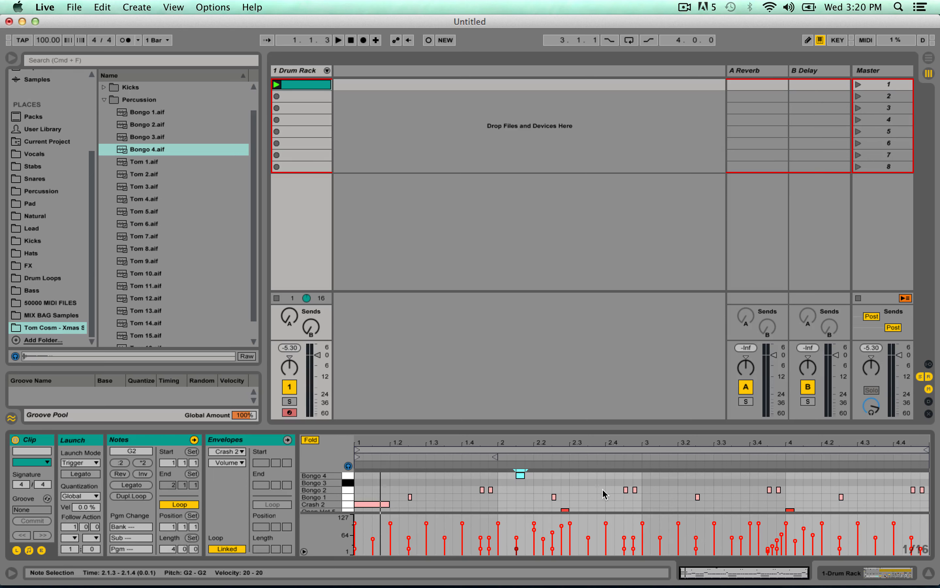
double_click(596, 481)
key(space)
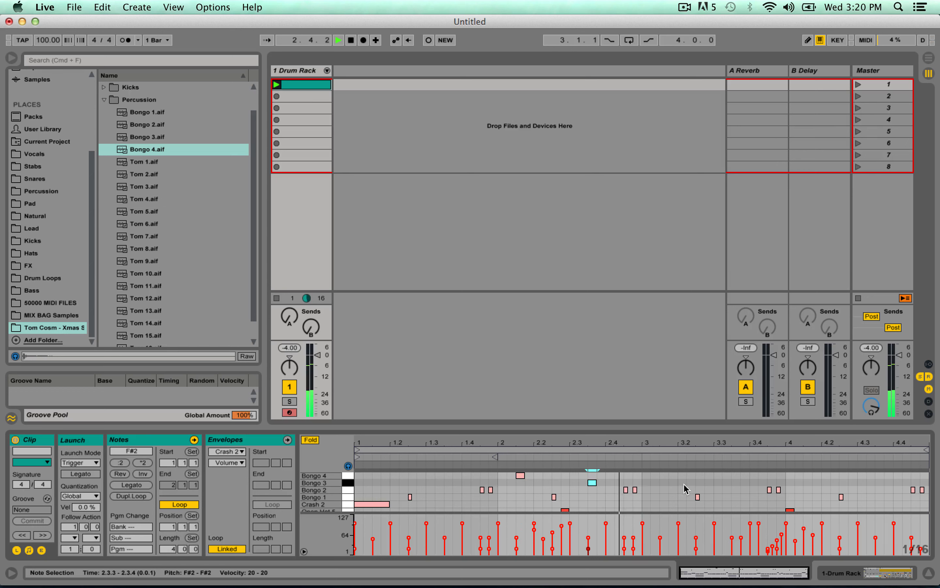
double_click(763, 475)
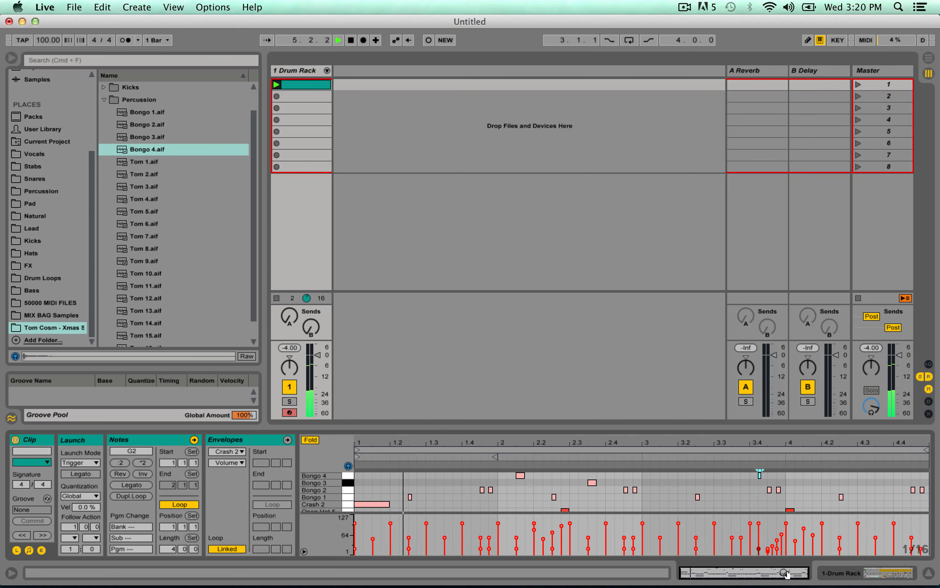
Build a Bongo 2 roll of consecutive 1/64 notes from 4.4.1 to 4.4.3.
drag(788, 572, 789, 587)
key(space)
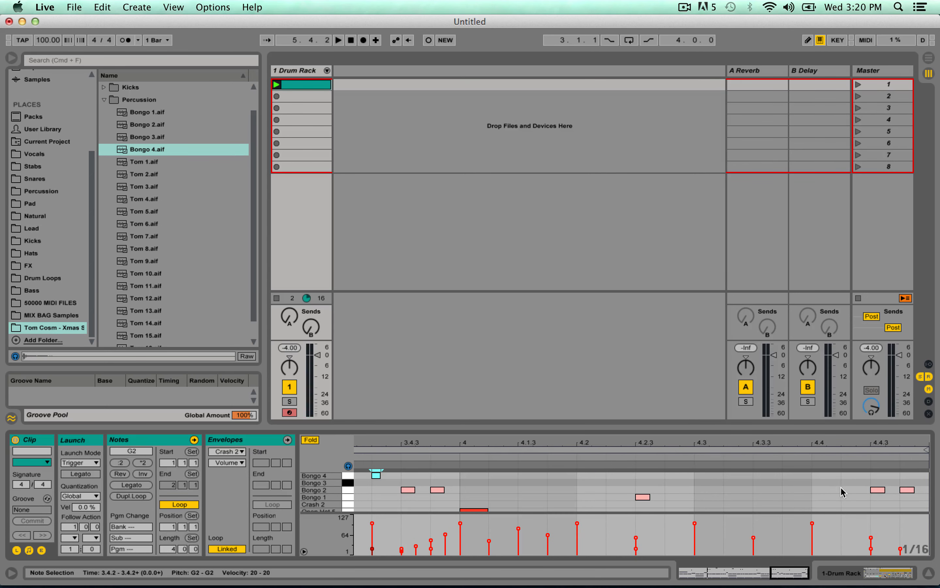
key(super+1)
key(super+1)
double_click(818, 490)
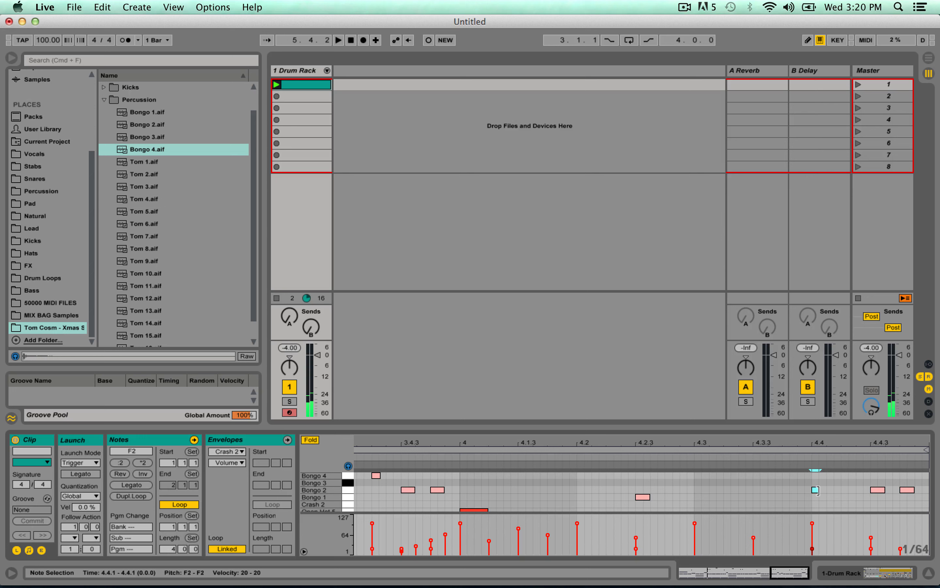
key(super+d)
key(super+d)
key(super+d)
key(super+d)
key(super+d)
key(super+d)
key(super+d)
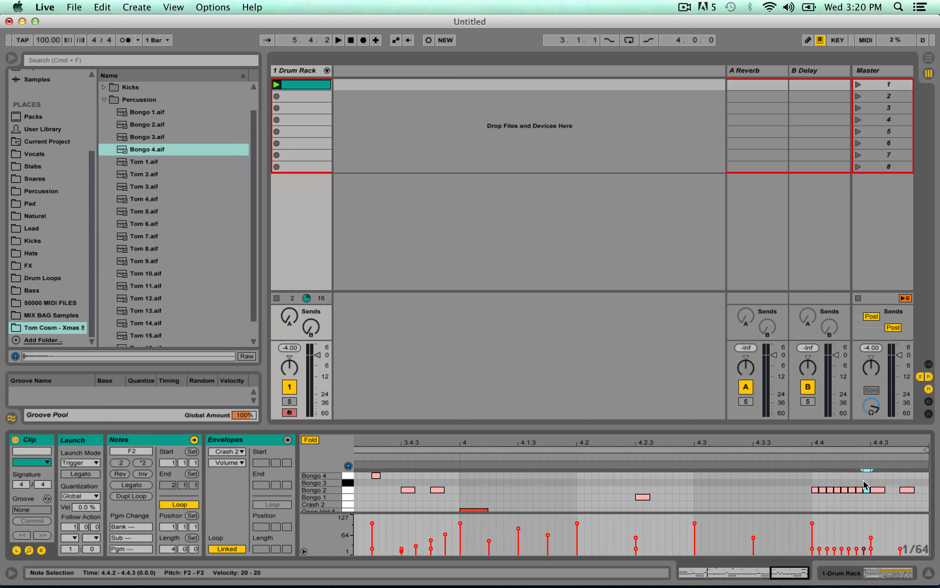
Ramp the velocities of the Bongo 2 roll up from 4 to 69 and play it back.
drag(869, 483, 815, 506)
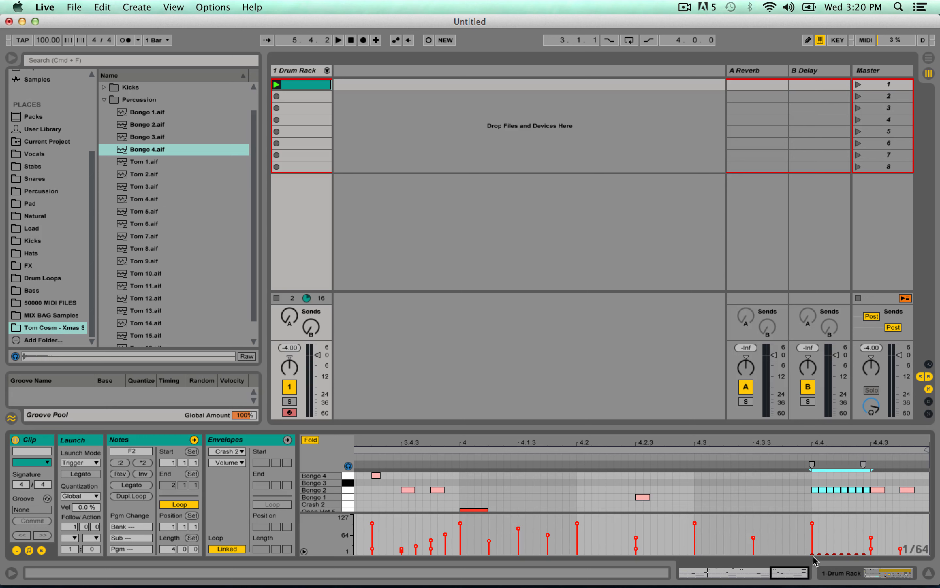
drag(864, 532, 811, 555)
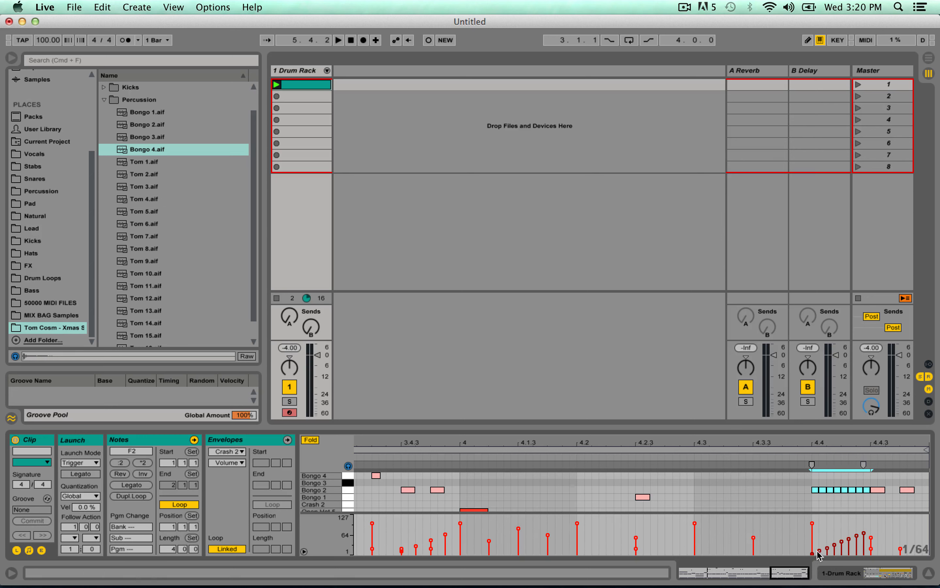
click(761, 458)
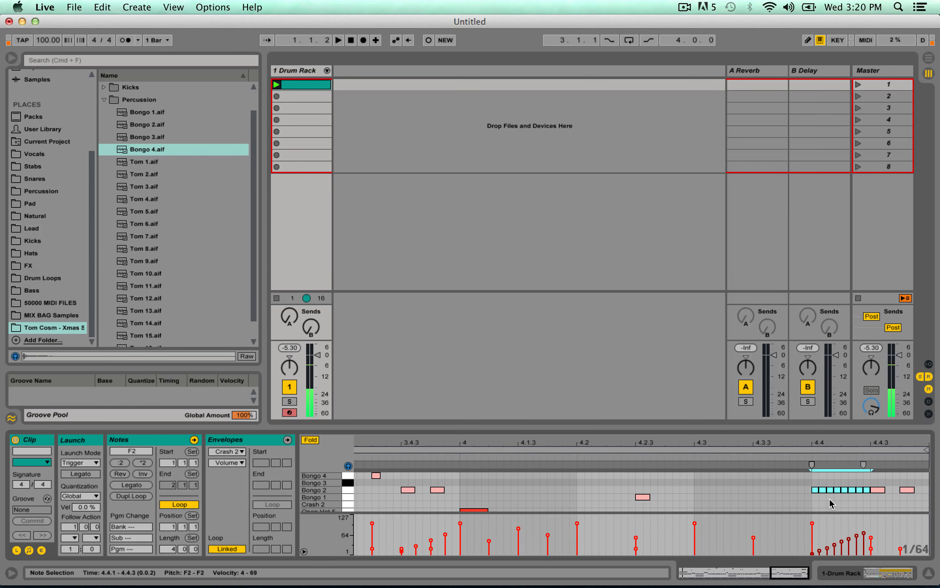
Thin out the Bongo 2 roll by deleting every second note, checking the result by playback.
click(854, 495)
double_click(853, 490)
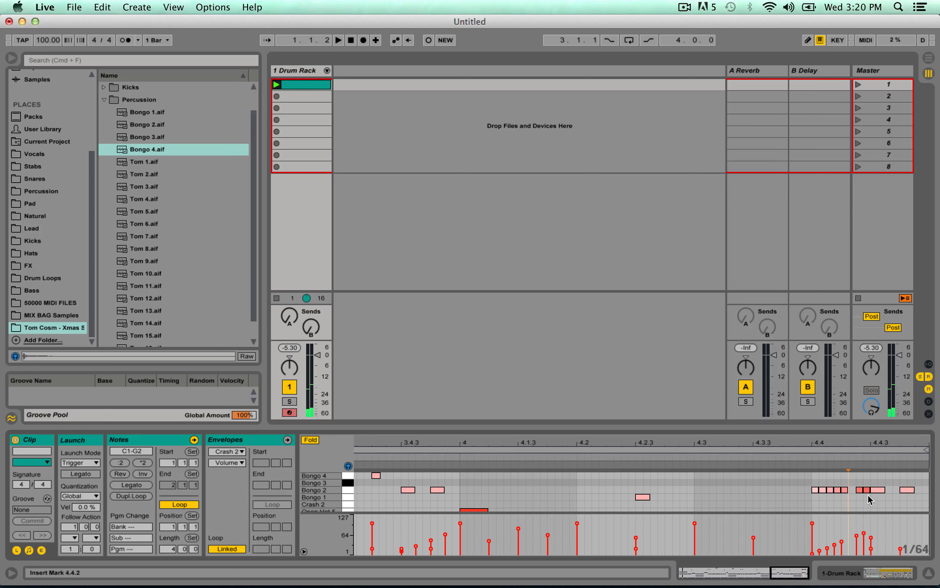
key(Delete)
click(459, 457)
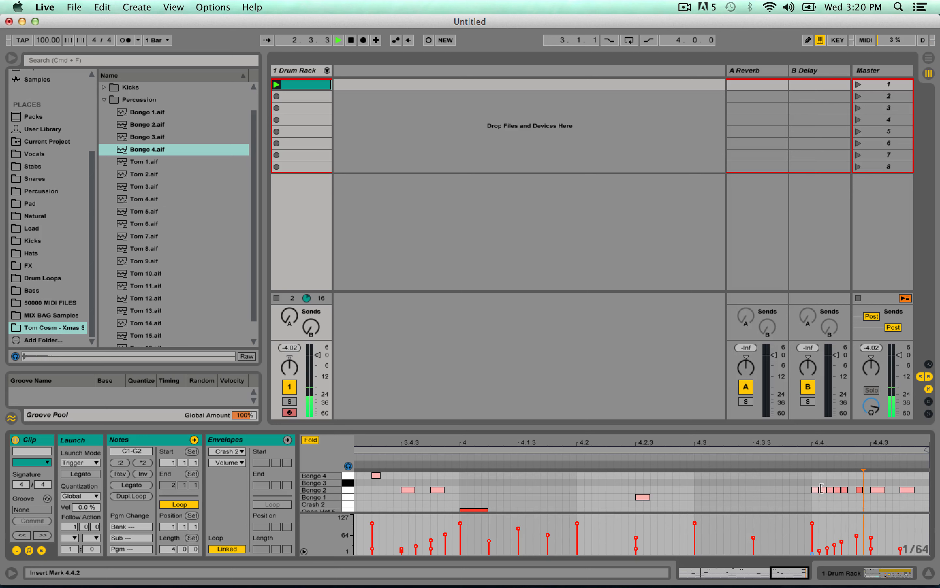
click(823, 490)
key(Delete)
click(836, 490)
key(Delete)
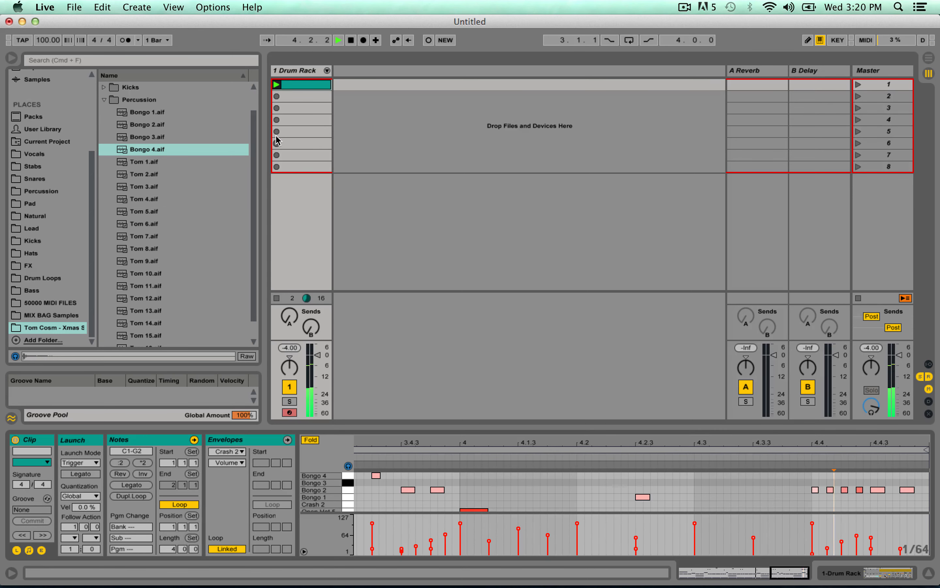
Return to the Drum Rack's devices and audition the tom samples in the Percussion folder.
click(292, 74)
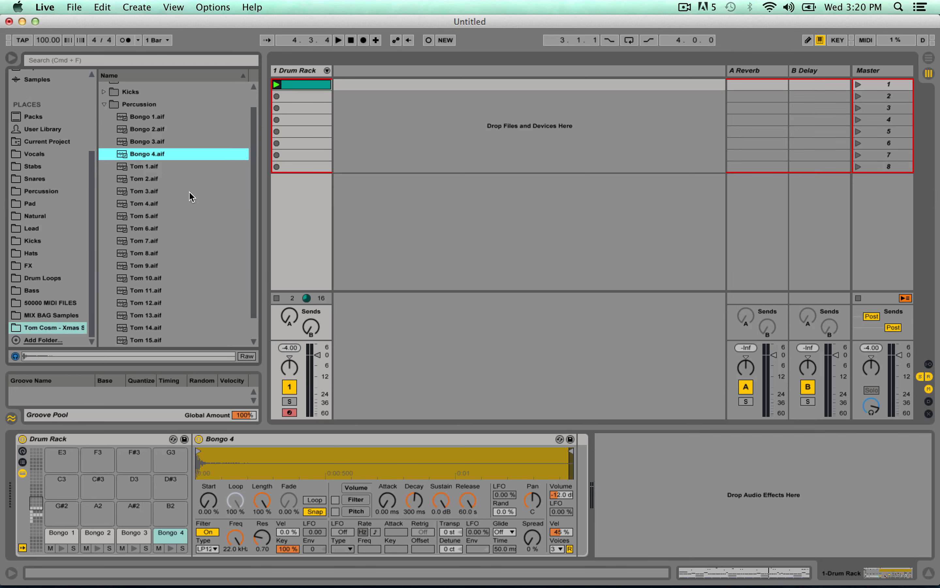
key(Down)
key(Down)
key(Down)
key(Down)
key(Down)
key(Down)
key(Down)
key(Down)
key(Down)
key(Down)
scroll(186, 262, down, 1)
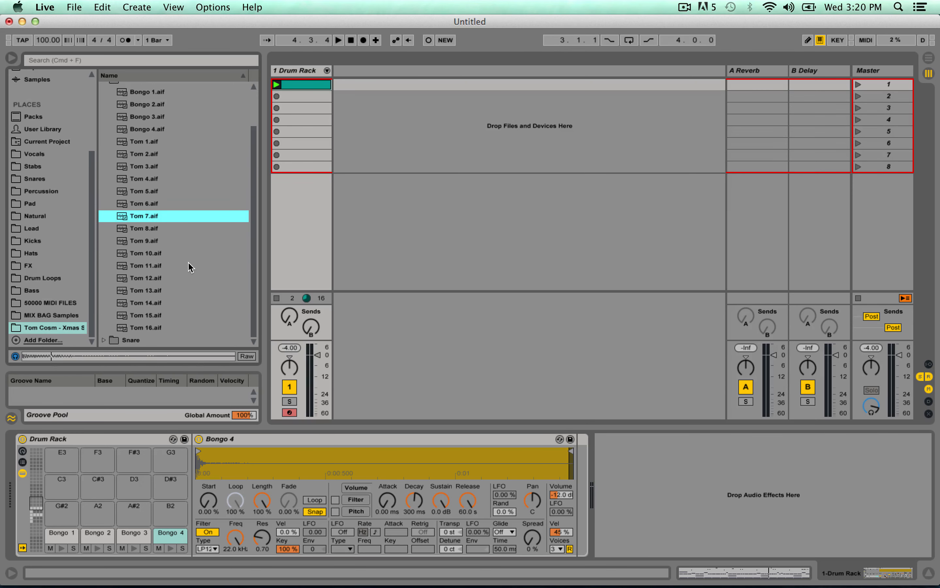
key(Down)
key(Down)
key(Down)
key(Down)
key(Down)
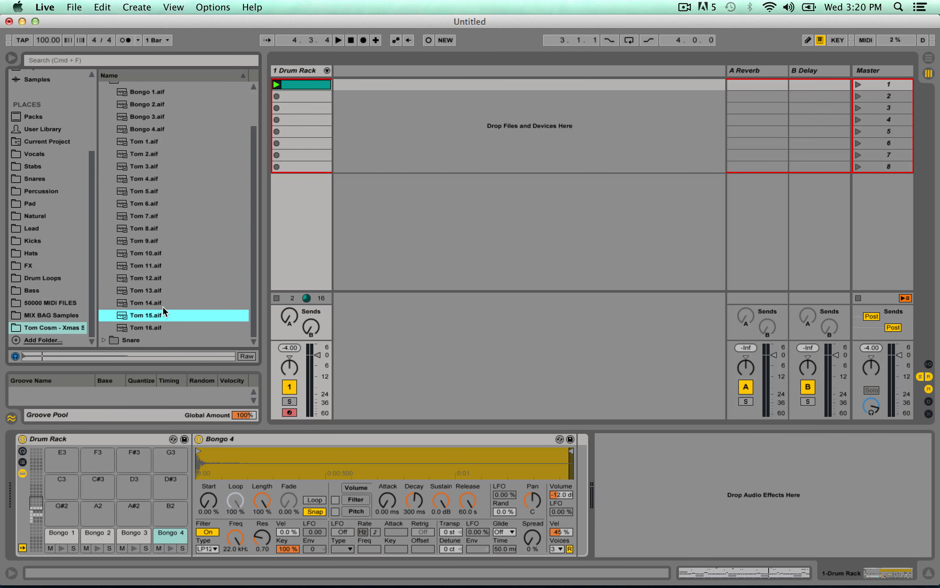
Load Tom 14 onto pad G#2 and Tom 15 onto pad A2, and reopen the drum clip.
click(145, 304)
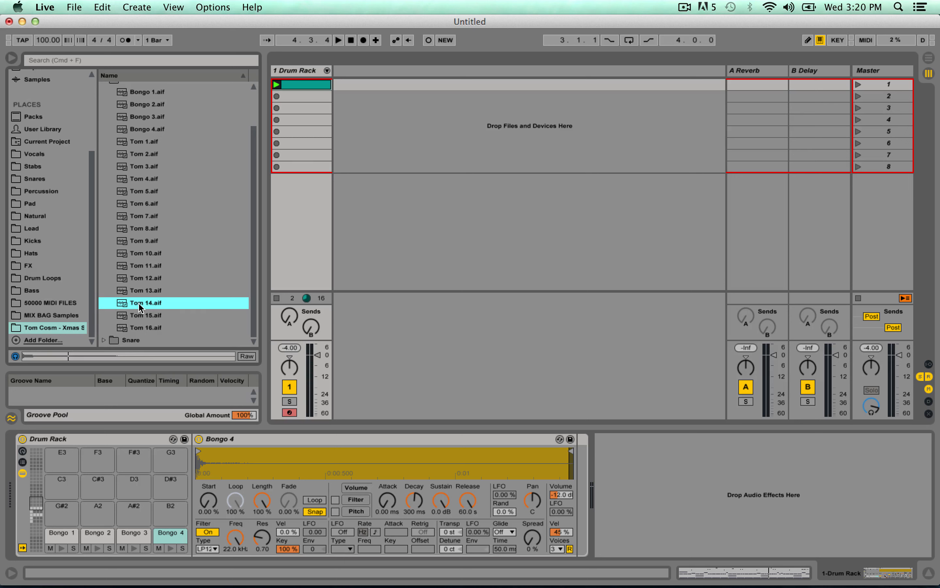
drag(139, 307, 62, 513)
click(143, 316)
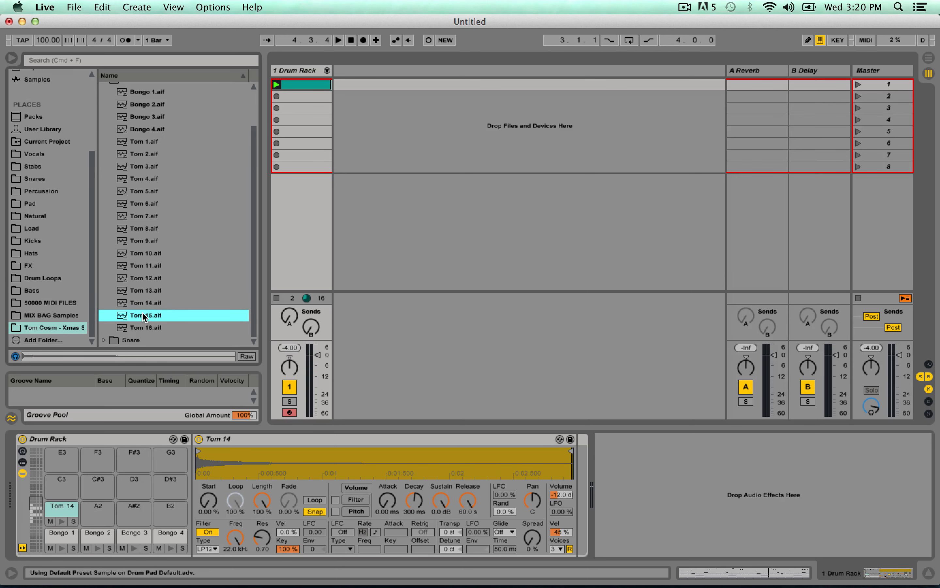
drag(144, 316, 98, 513)
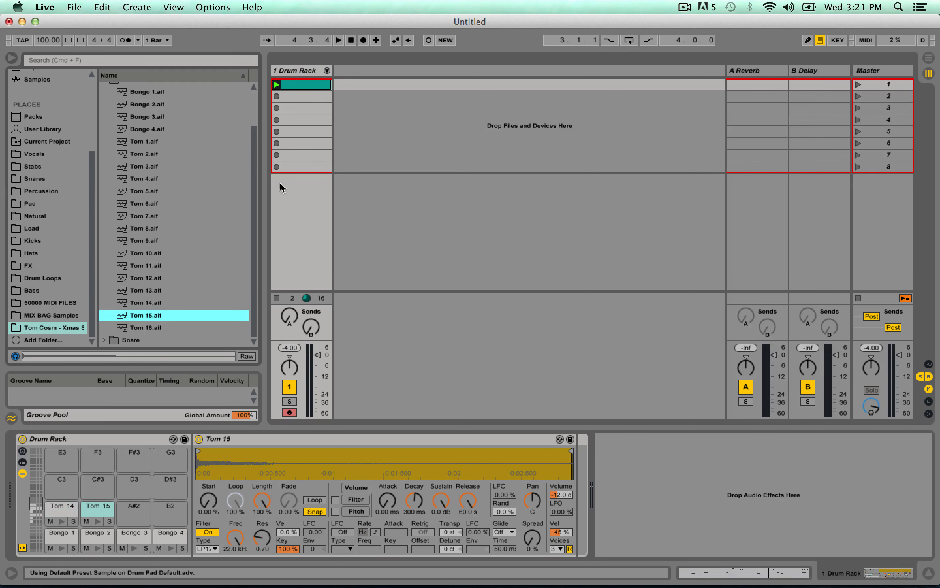
click(315, 83)
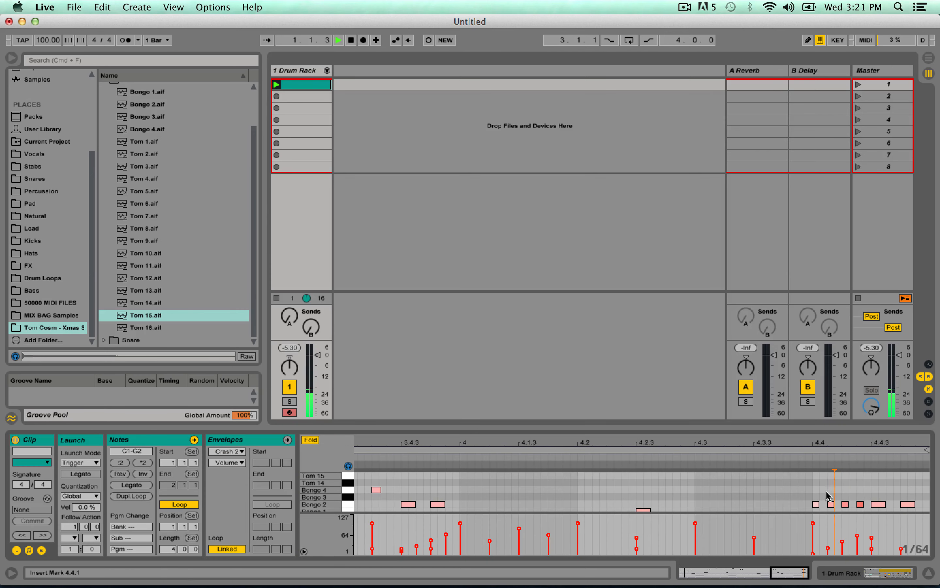
Add a Tom 14 note from 4.4.1 to 4.4.3 and an equally long Tom 15 note right after it, and play the fill back.
key(space)
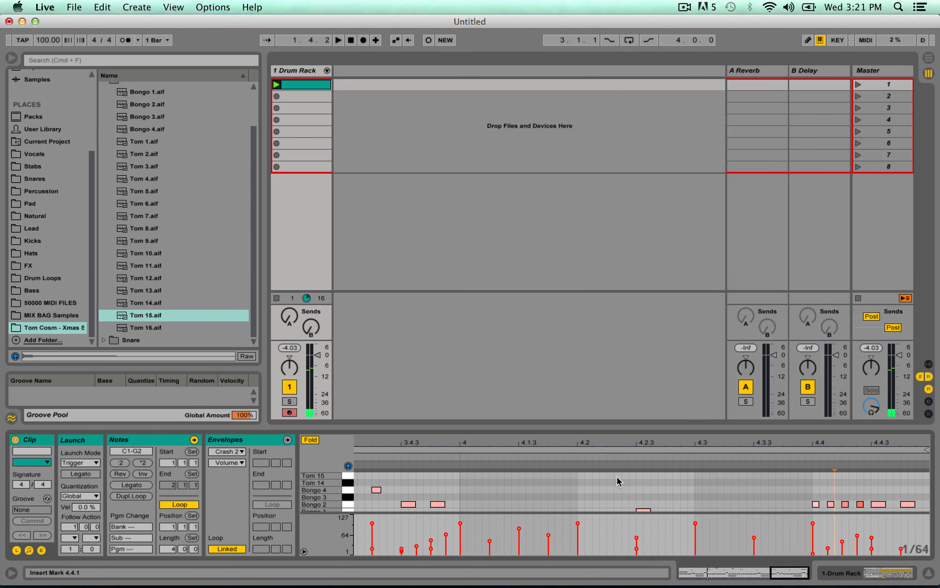
double_click(816, 482)
key(space)
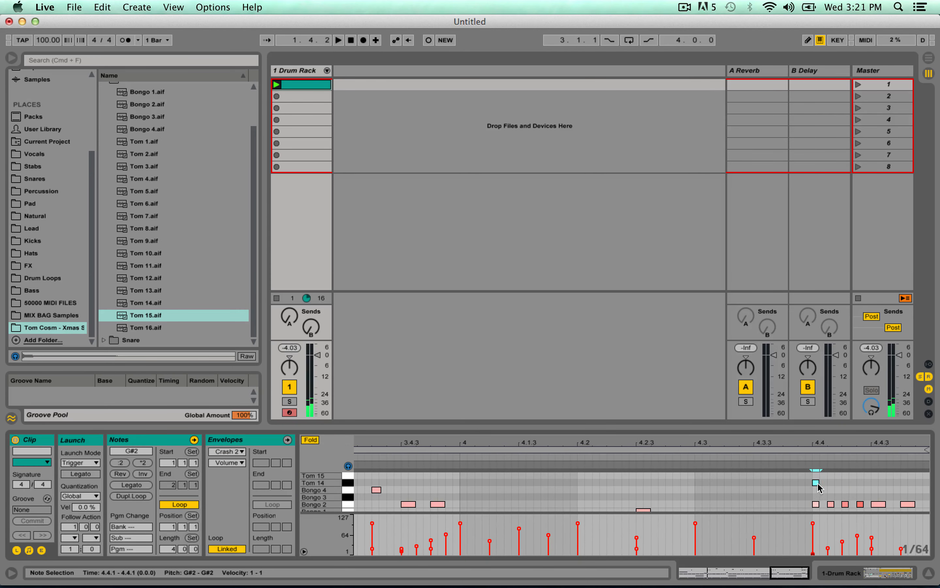
drag(822, 482, 870, 483)
key(super+d)
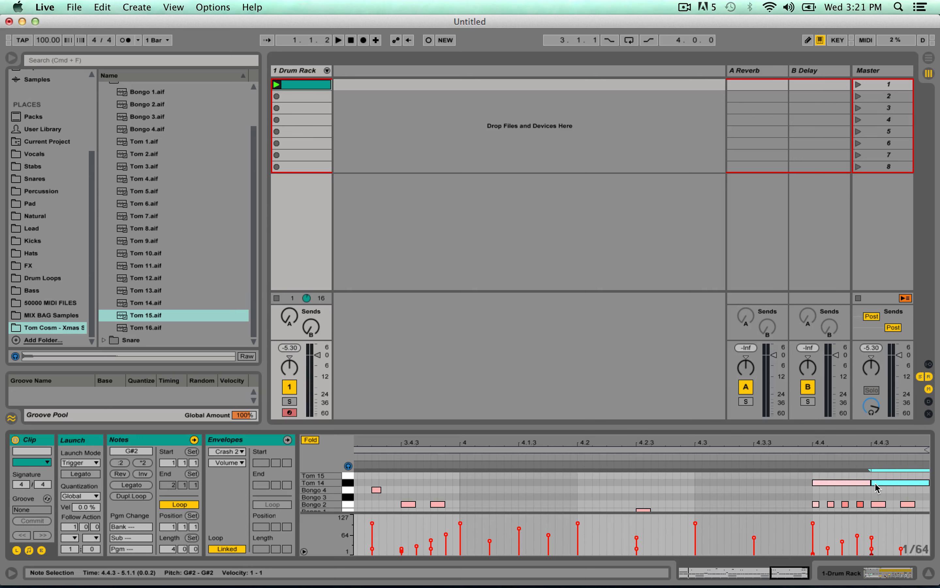
key(Up)
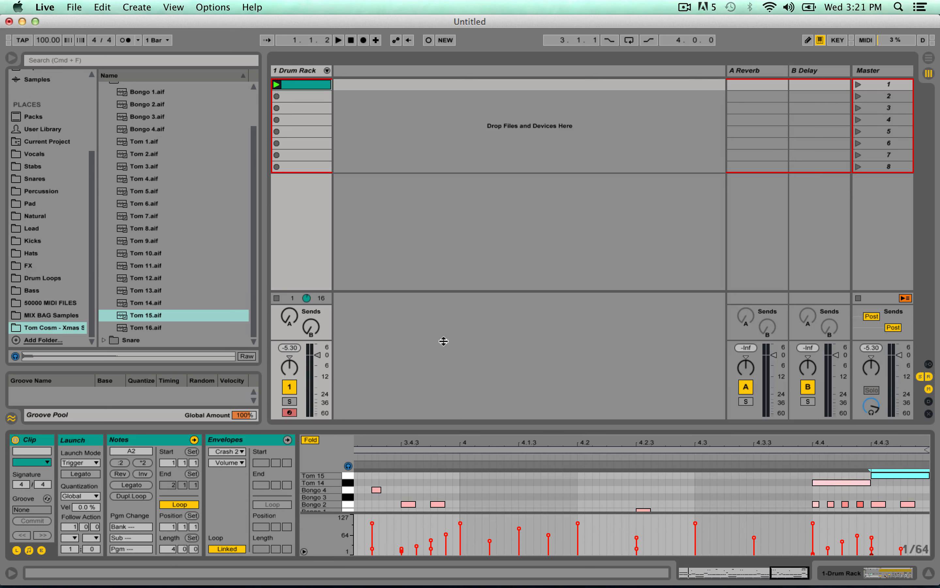
click(454, 460)
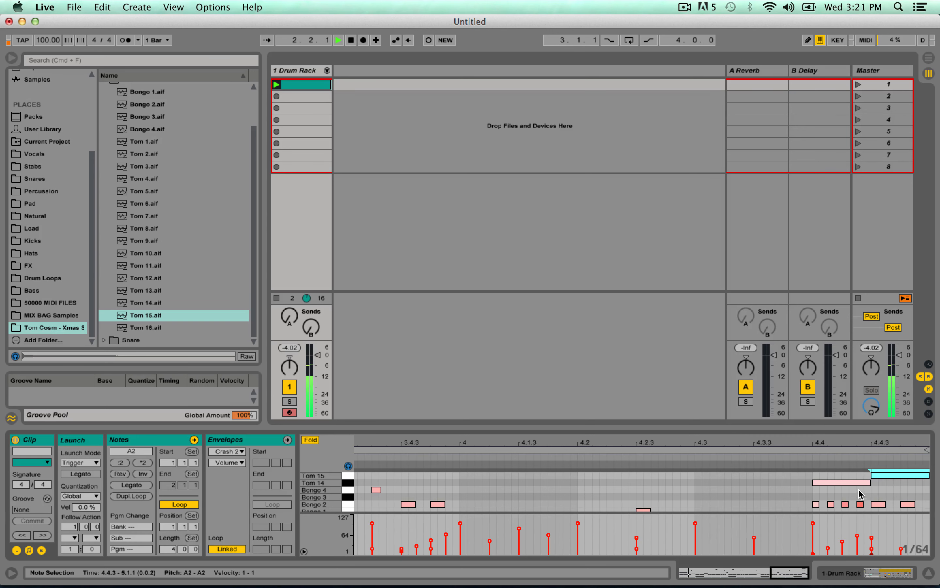
key(space)
Shift the Tom 14 note to 4.4.3 and the Tom 15 note to 4.4.4 with both velocities at 31, checking by playback.
drag(847, 484, 877, 484)
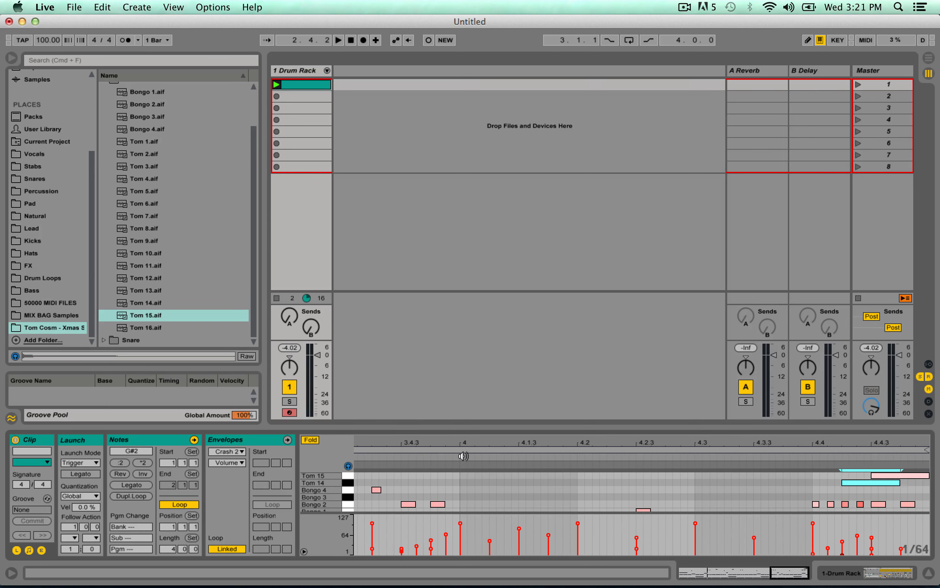
key(space)
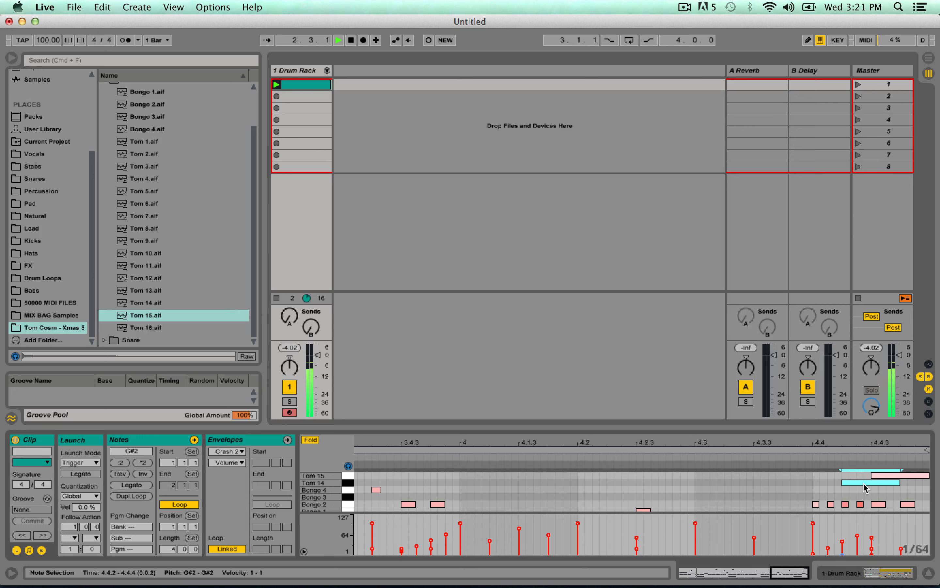
key(space)
drag(862, 482, 904, 454)
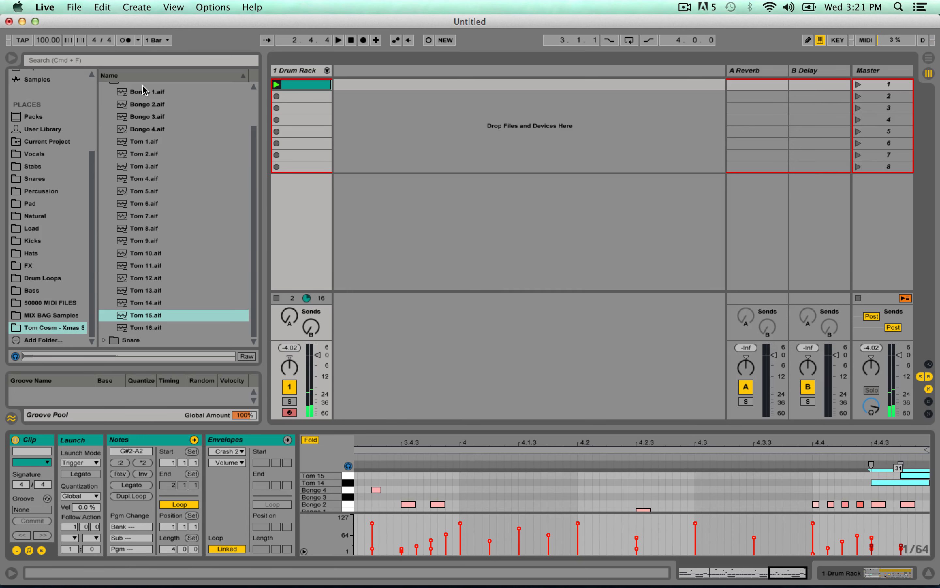
click(458, 454)
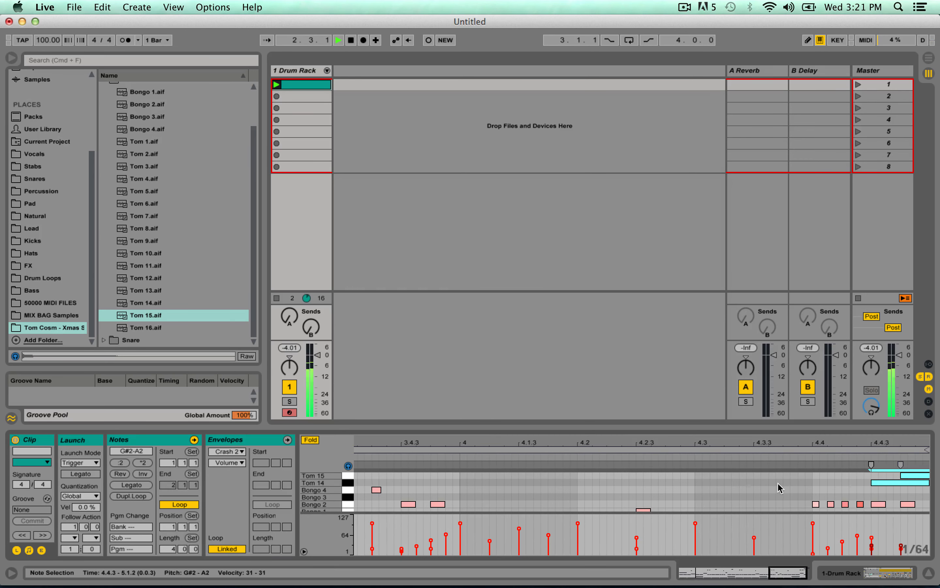
key(space)
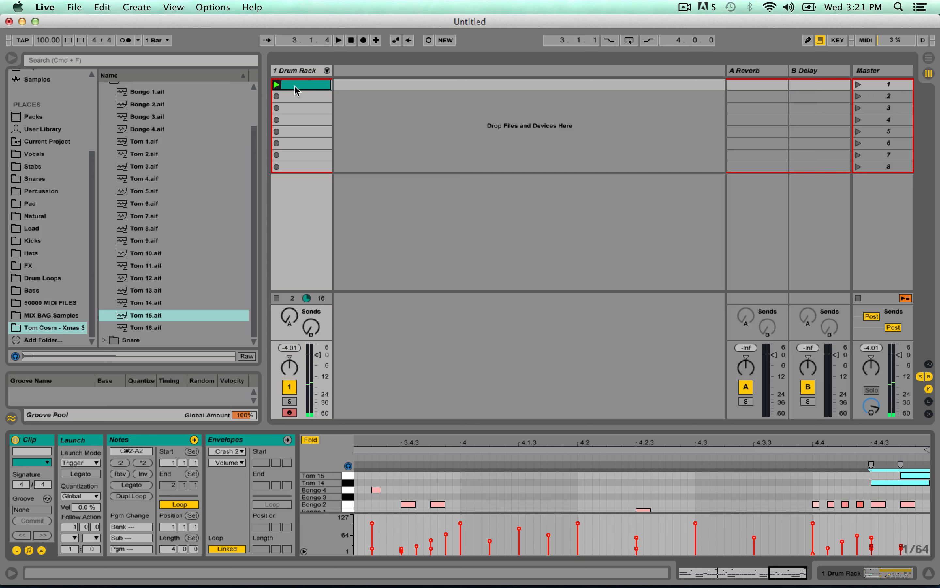
Show the whole four-bar drum clip down to its hat rows and enlarge the Groove Pool.
drag(769, 572, 680, 572)
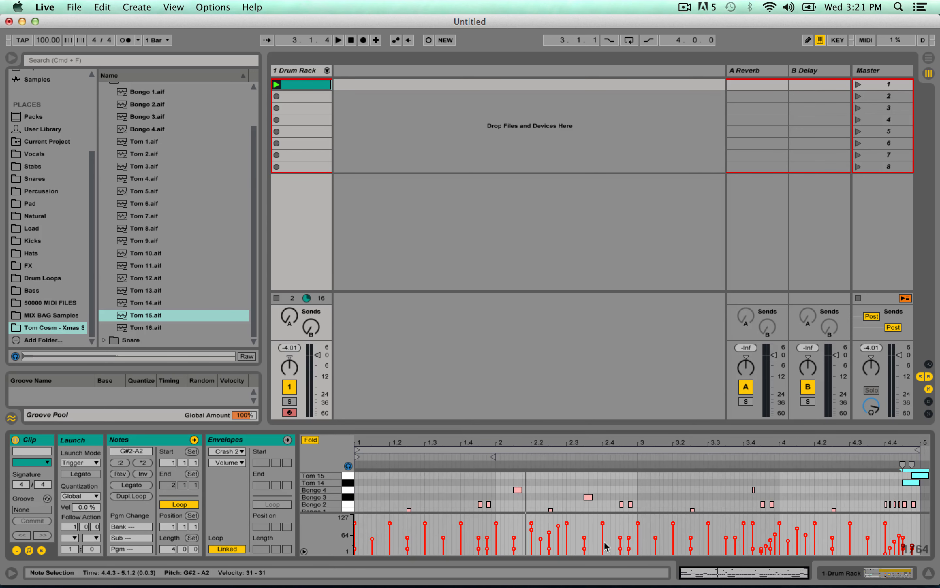
scroll(583, 494, down, 3)
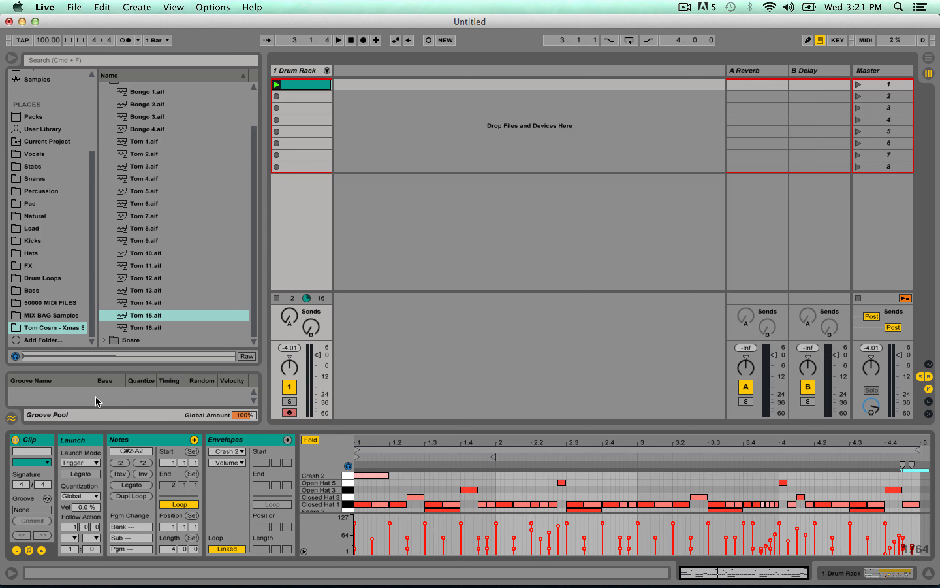
drag(57, 368, 63, 352)
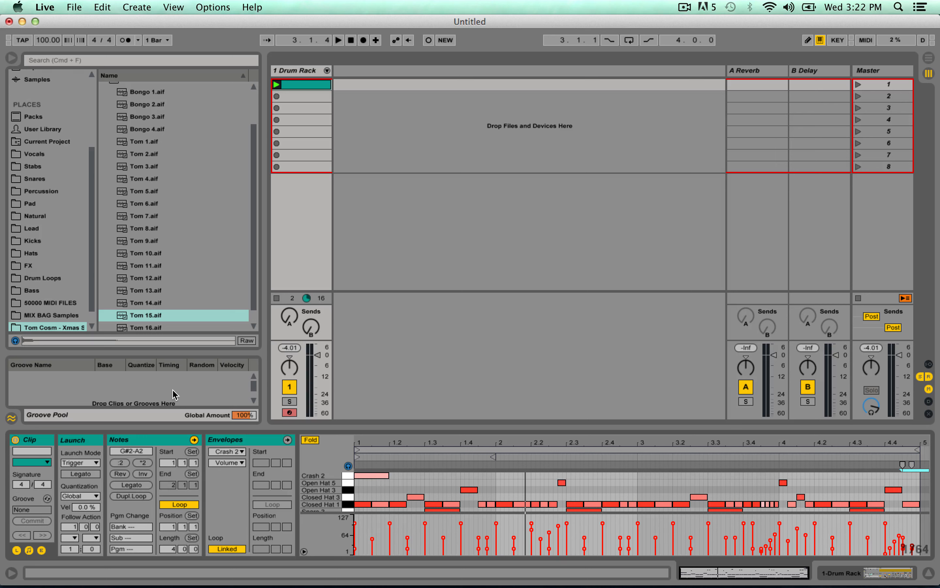
Open the groove library's Swing and Groove folder and look through the Latin Percussion grooves.
right_click(155, 394)
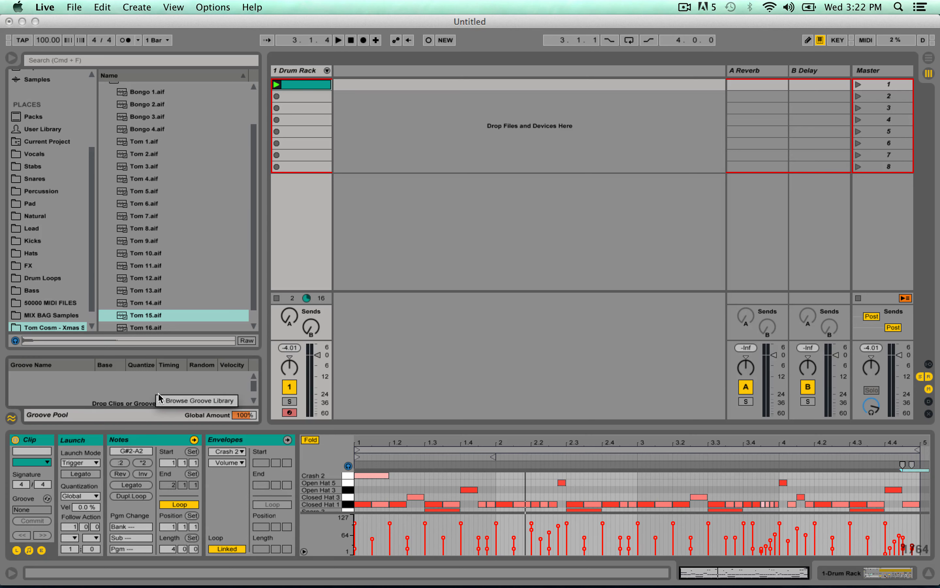
click(212, 401)
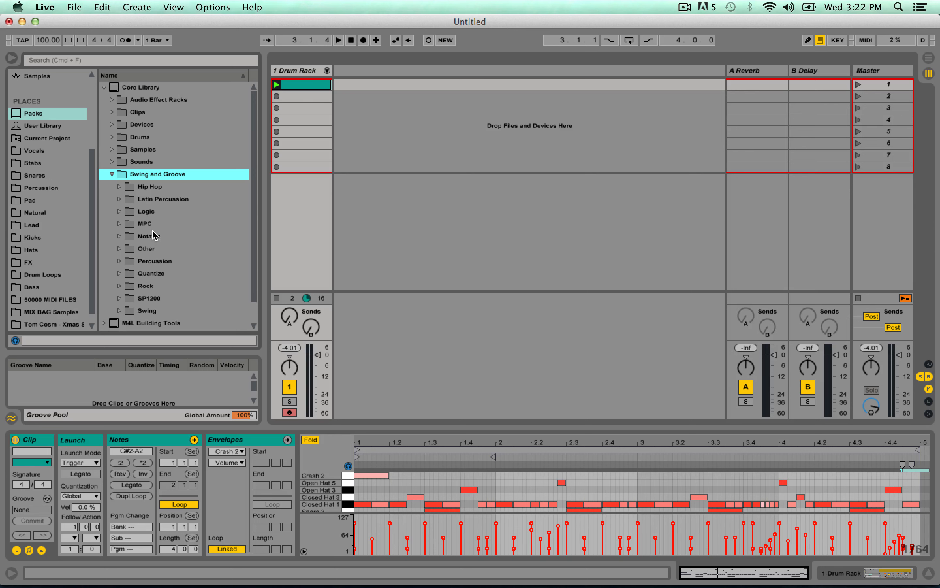
scroll(168, 262, down, 1)
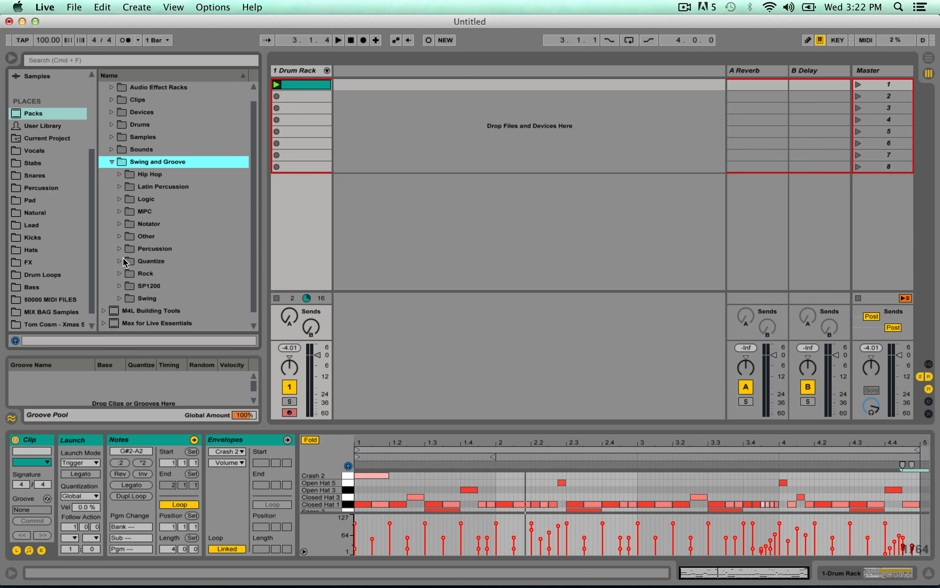
click(119, 187)
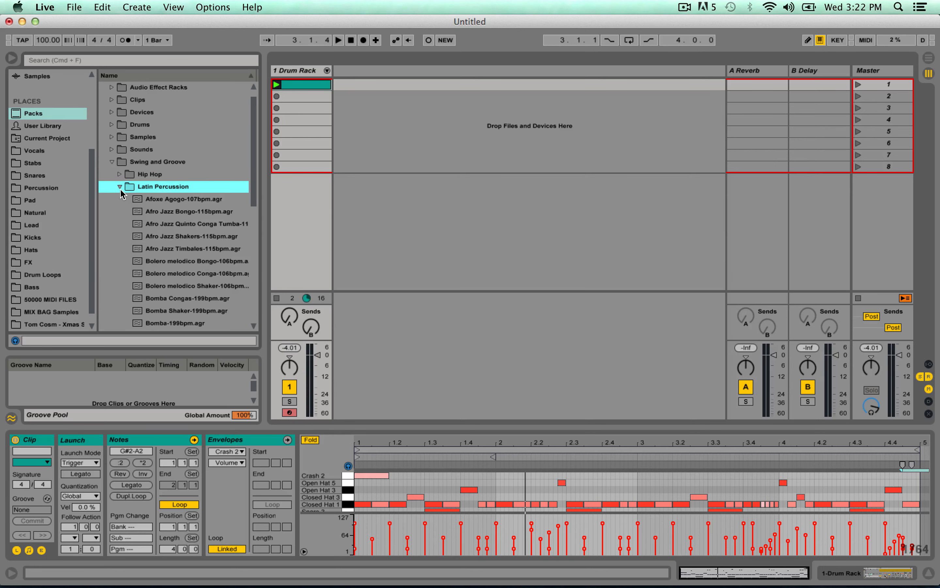
scroll(121, 188, down, 10)
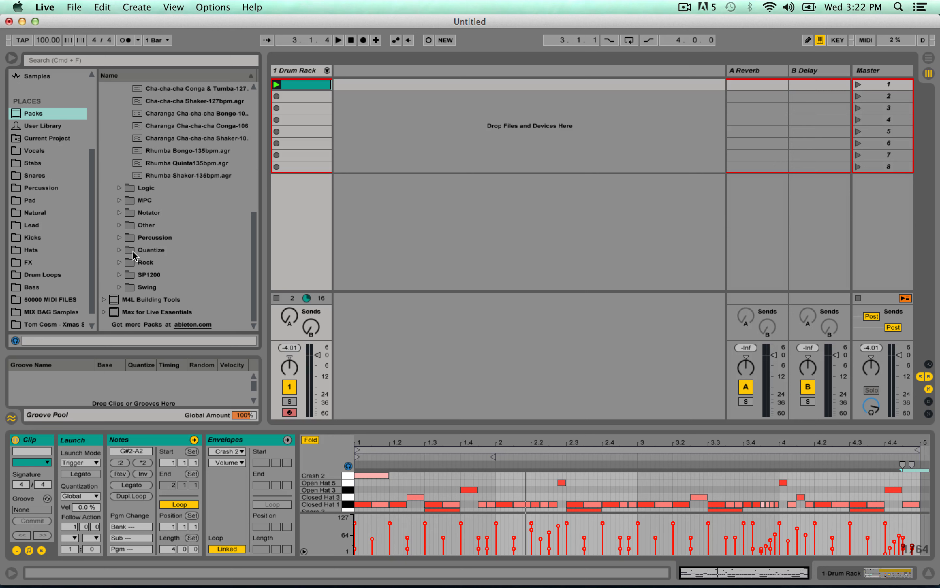
Expand the library's Swing folder and add the Swing 8-75 groove to the Groove Pool.
click(120, 287)
scroll(190, 290, down, 9)
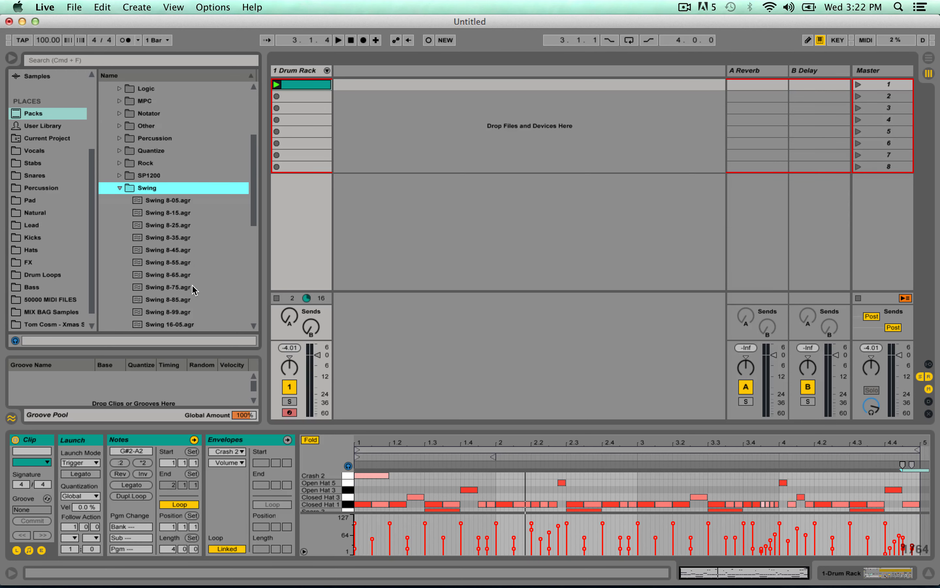
scroll(194, 300, down, 1)
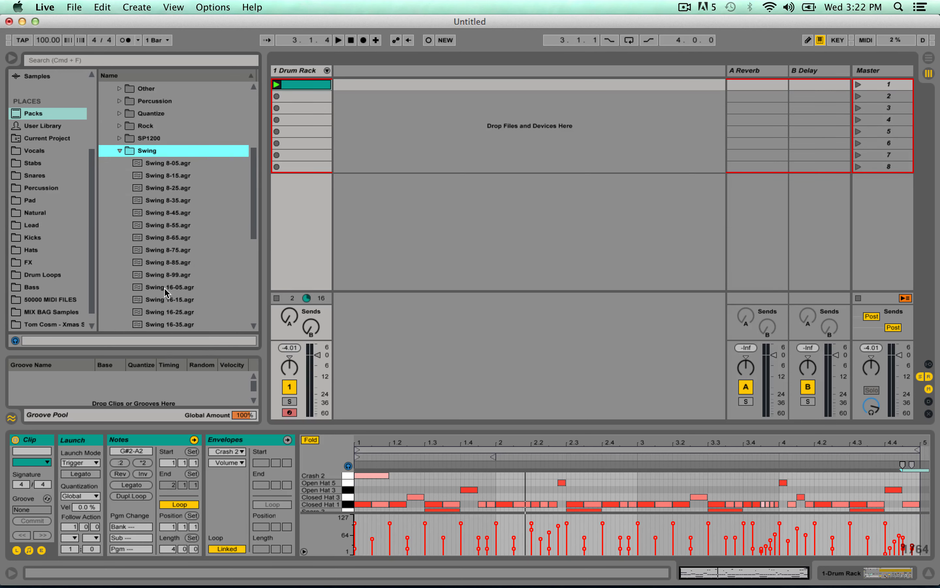
scroll(167, 293, down, 2)
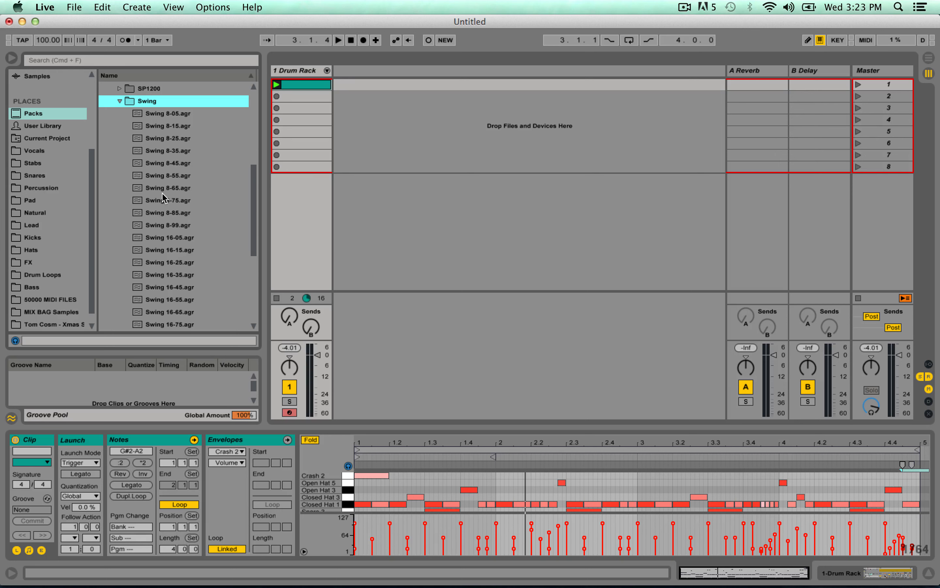
drag(163, 199, 118, 394)
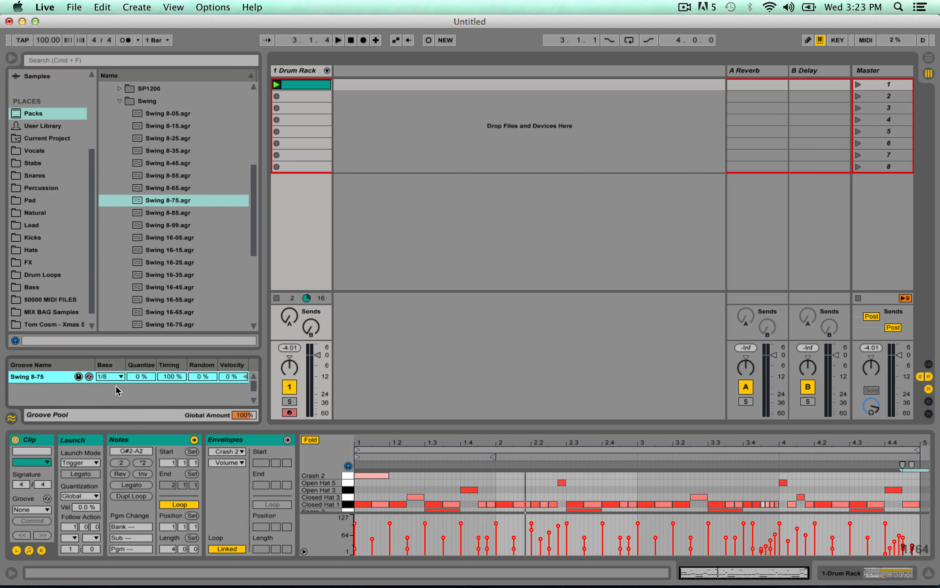
Insert a new MIDI track after the Drum Rack and place the Swing 8-75 groove in its first clip slot.
click(305, 71)
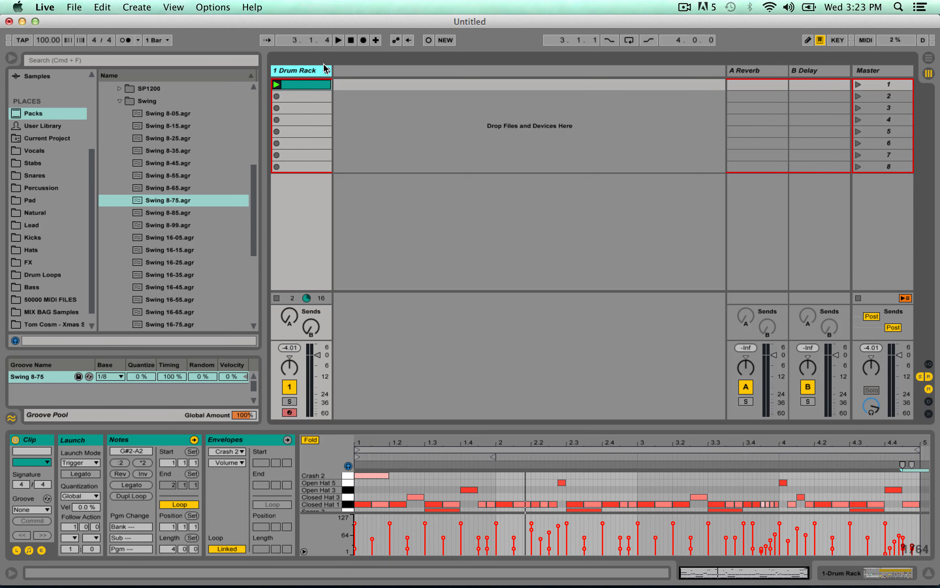
key(super+shift+t)
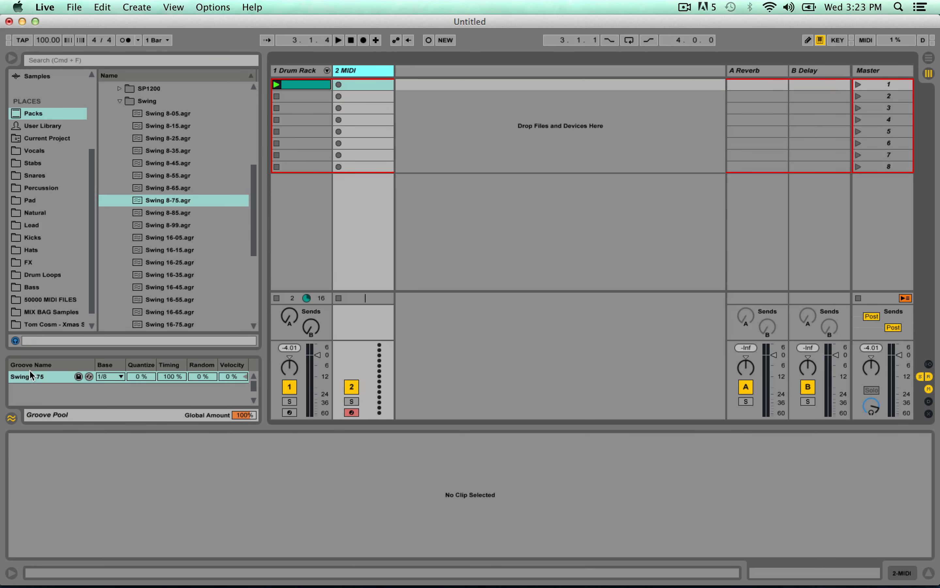
drag(31, 375, 371, 88)
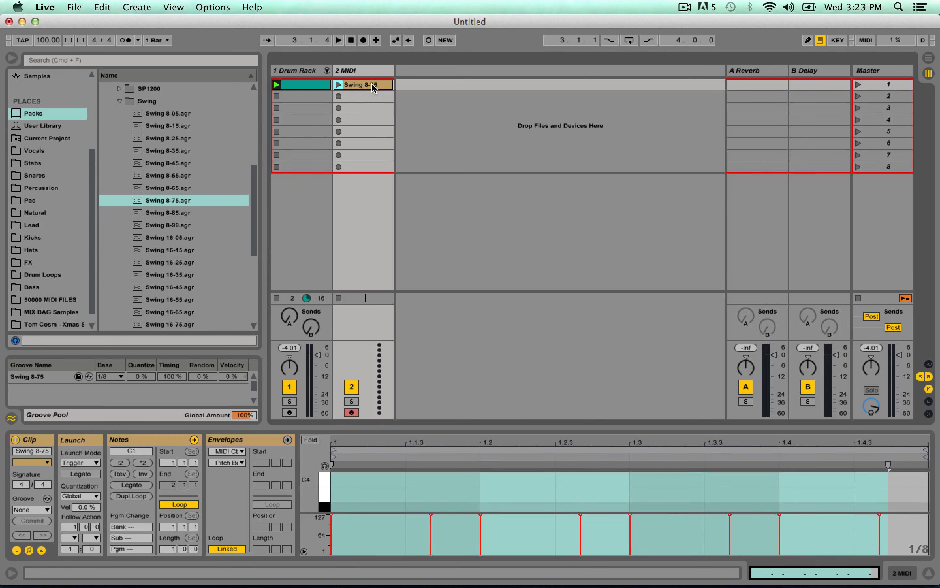
Enlarge the note editor and examine the timing of the C1 notes in the Swing 8-75 clip.
scroll(381, 503, down, 5)
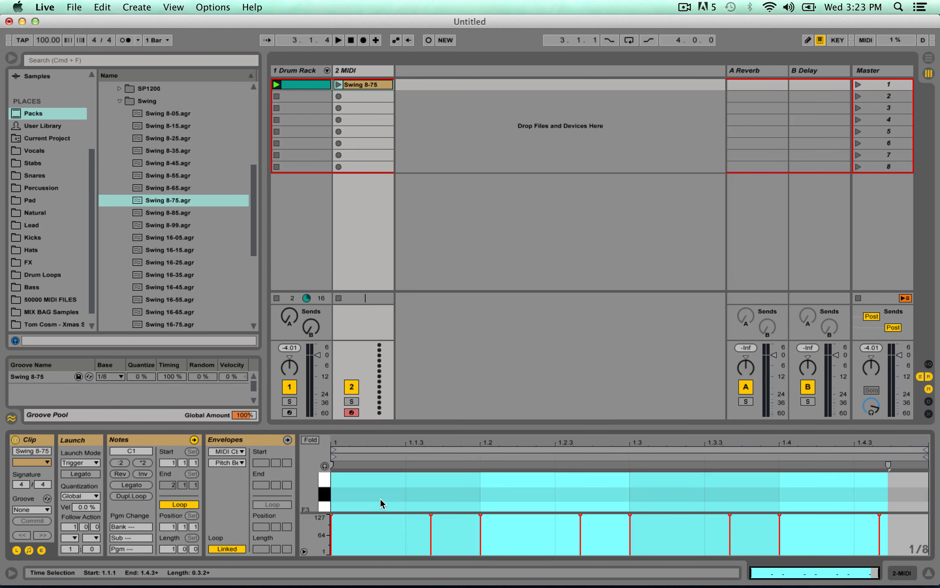
scroll(380, 498, down, 4)
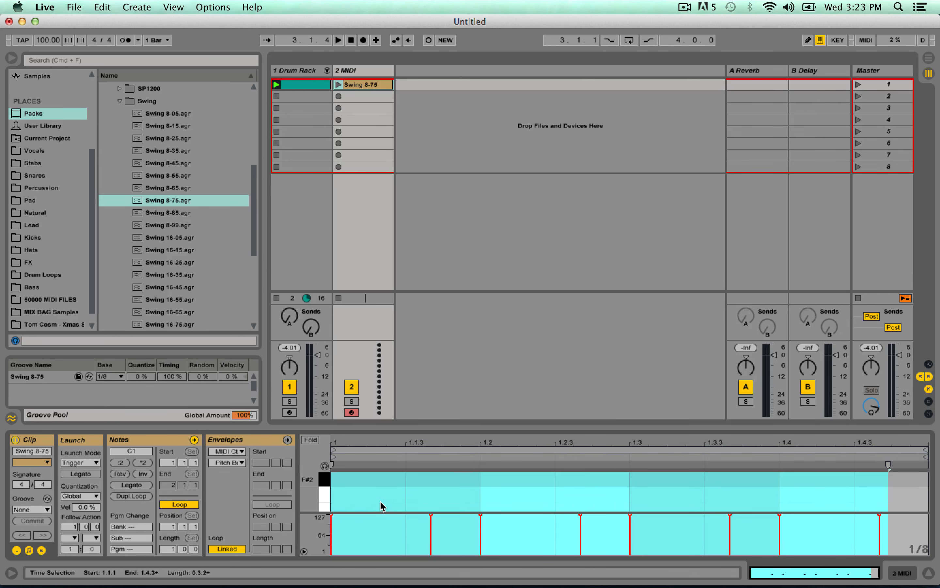
scroll(380, 500, up, 1)
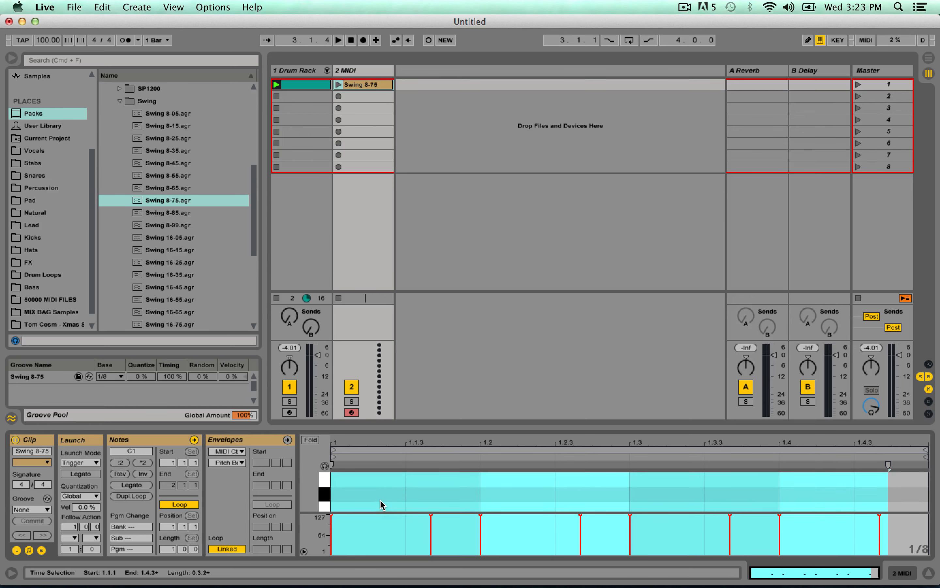
scroll(380, 500, up, 5)
drag(356, 428, 356, 218)
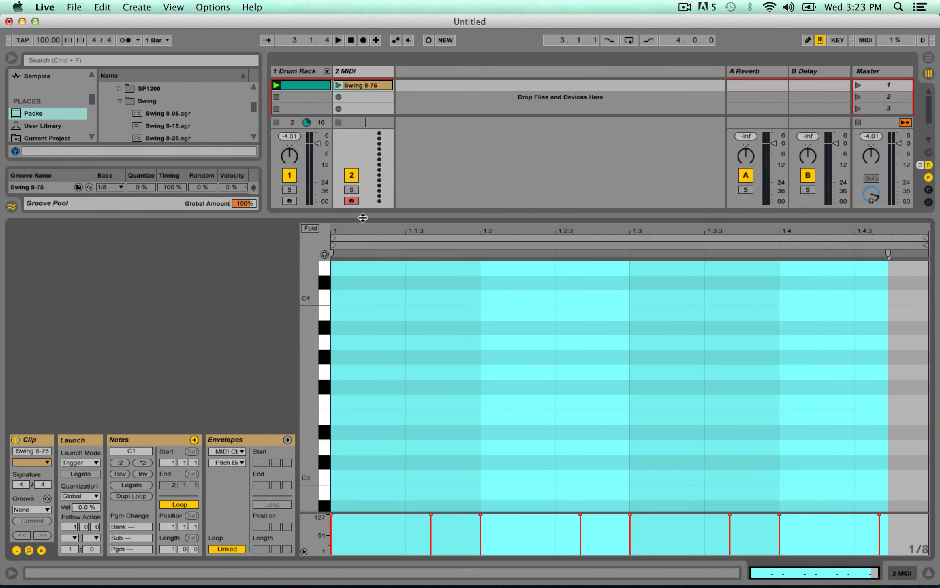
click(402, 404)
scroll(401, 405, down, 5)
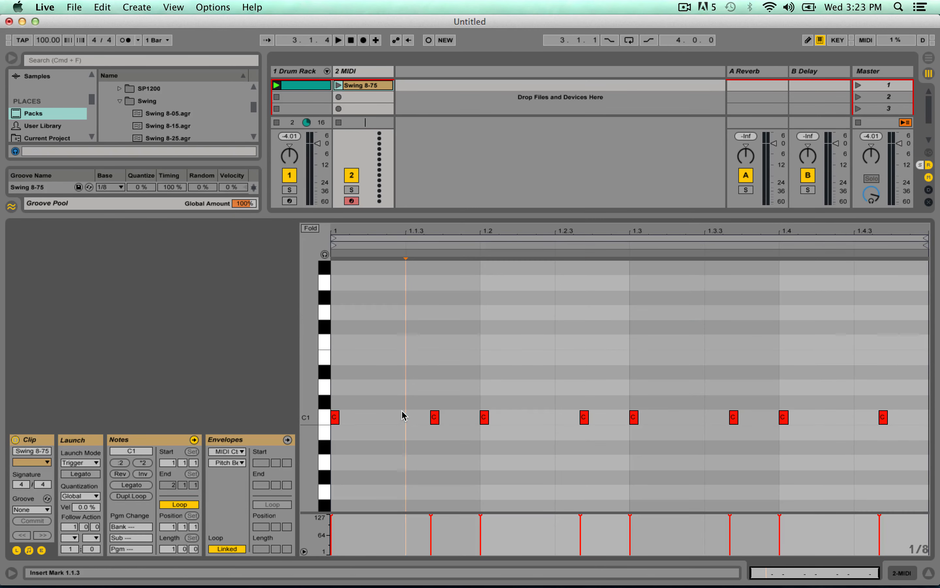
click(435, 417)
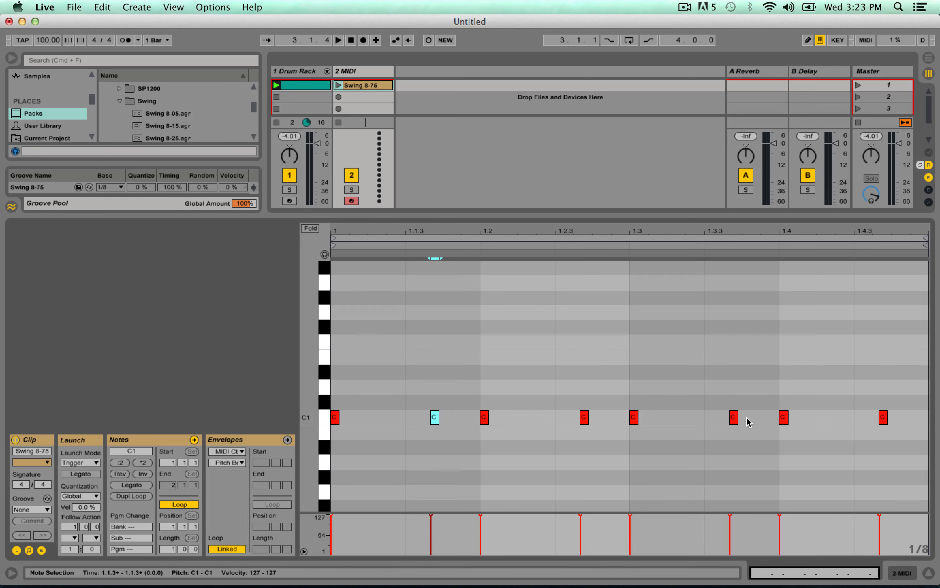
Shrink the note editor again and delete the temporary MIDI track with the Swing 8-75 clip.
drag(386, 216, 367, 410)
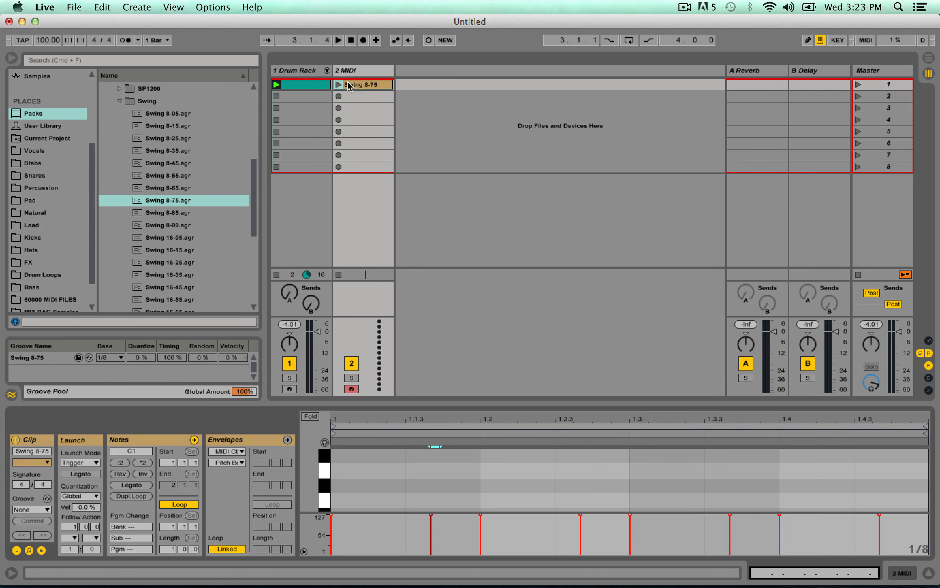
click(363, 78)
key(Delete)
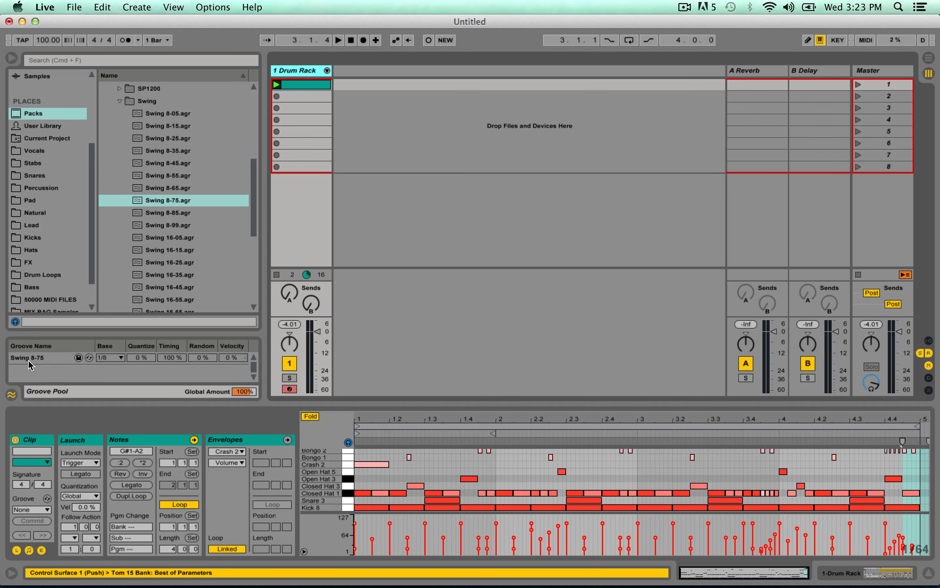
Apply the Swing 8-75 groove to the drum clip and play the beat back.
drag(28, 361, 296, 90)
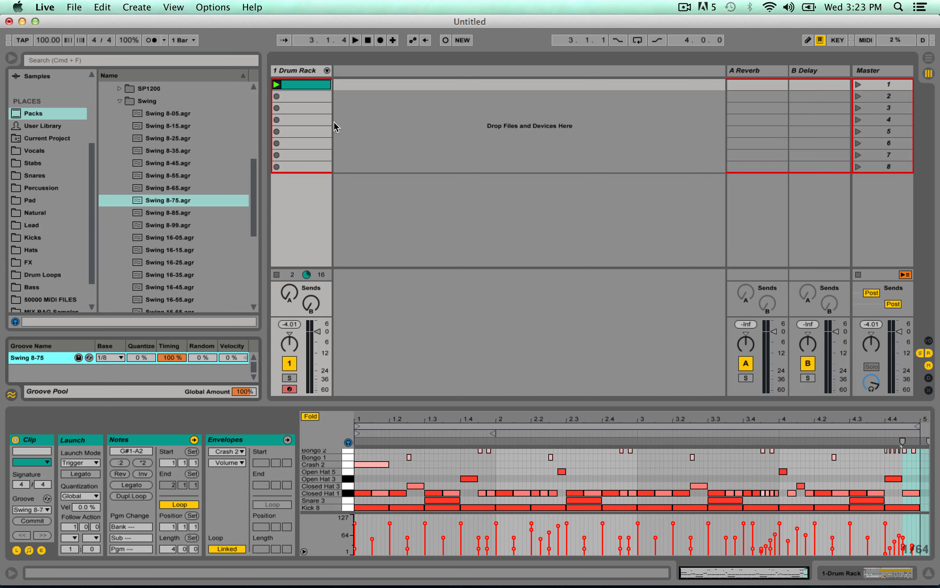
key(space)
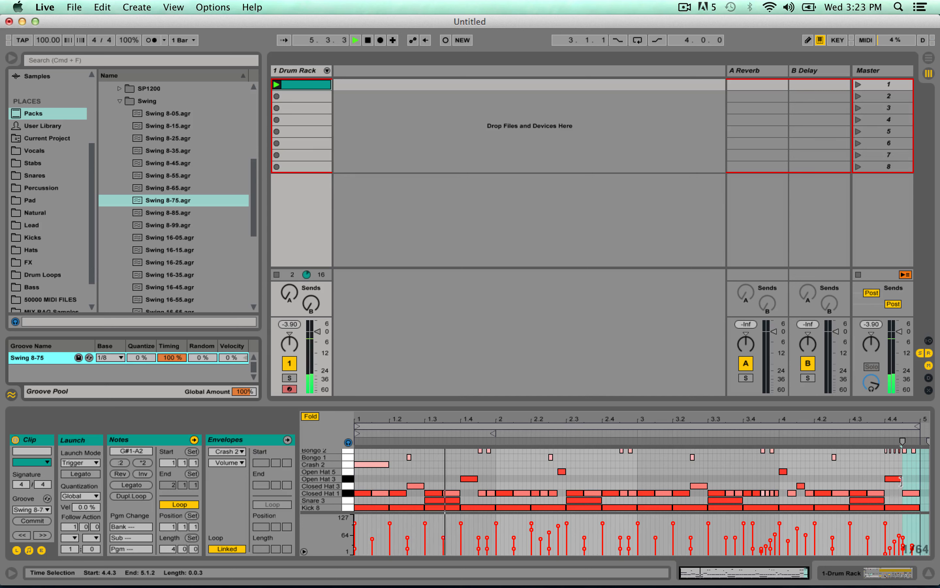
key(space)
Try the last Open Hat 3 note at 4.3.1 and the last Closed Hat 1 note at 4.4.1 in playback, and undo both moves.
mouse_move(899, 483)
mouse_down()
mouse_move(859, 483)
mouse_move(888, 493)
mouse_up()
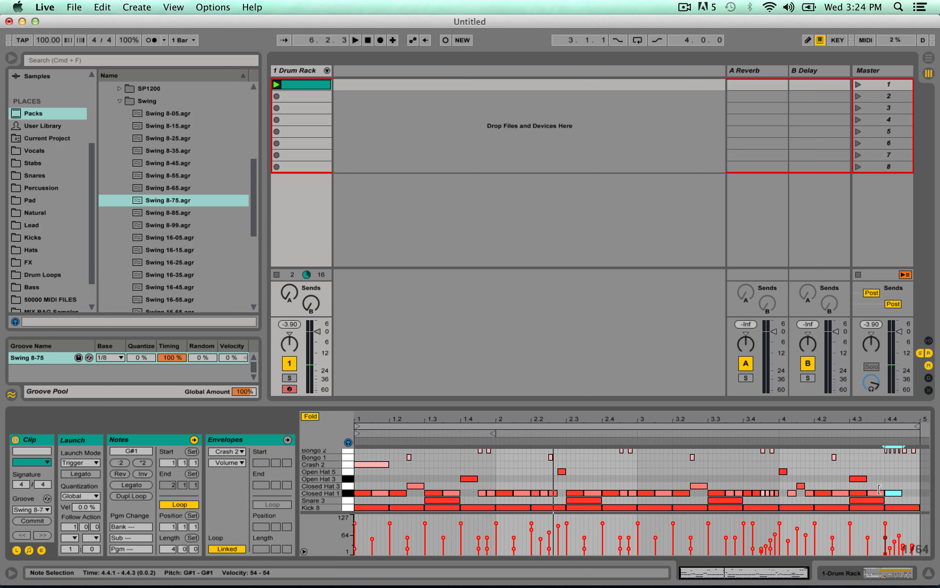
click(779, 433)
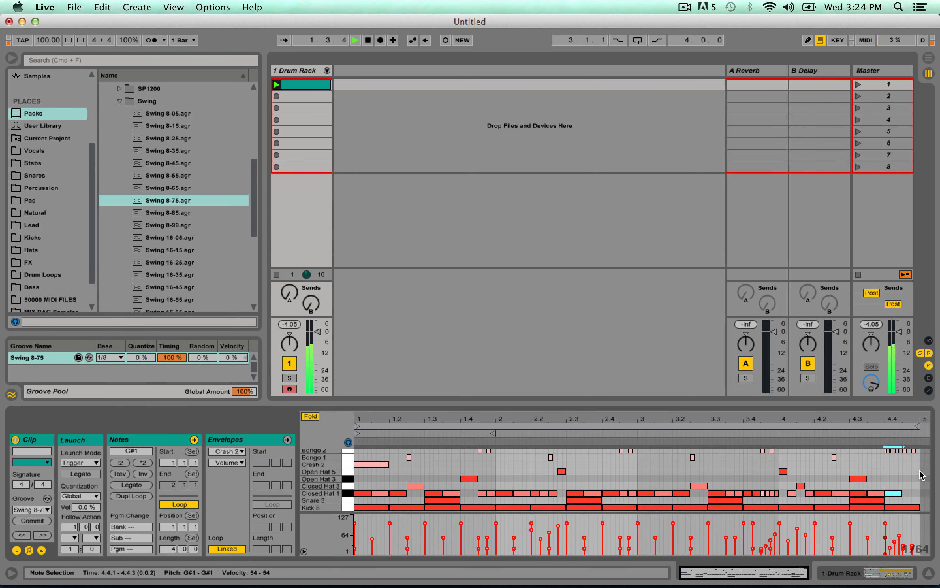
key(super+z)
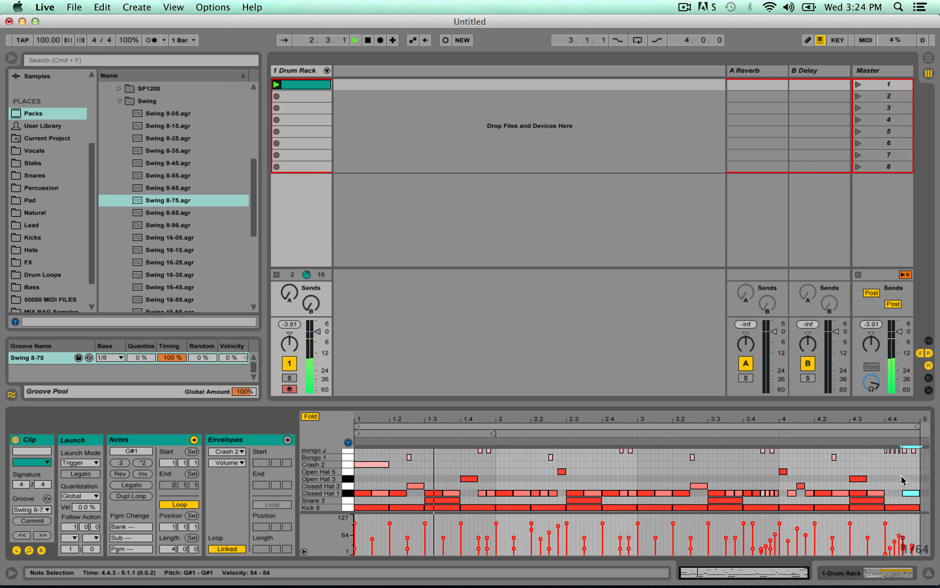
key(super+z)
Place the Tom 14 note at 4.4.1 and the Tom 15 note at 4.4.3, and delete the Open Hat 5 note at 2.2.4.
scroll(873, 479, up, 3)
drag(894, 458, 908, 454)
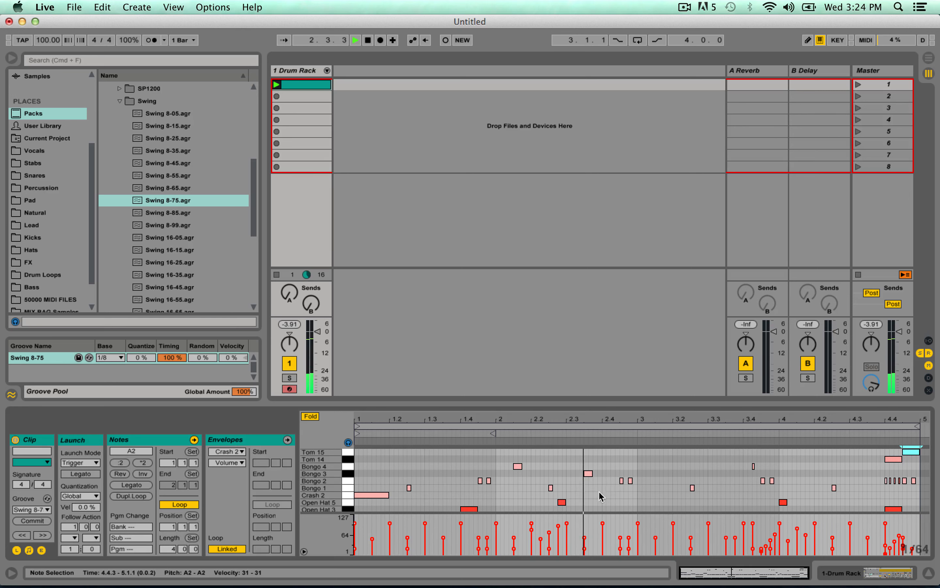
double_click(562, 504)
scroll(564, 500, down, 2)
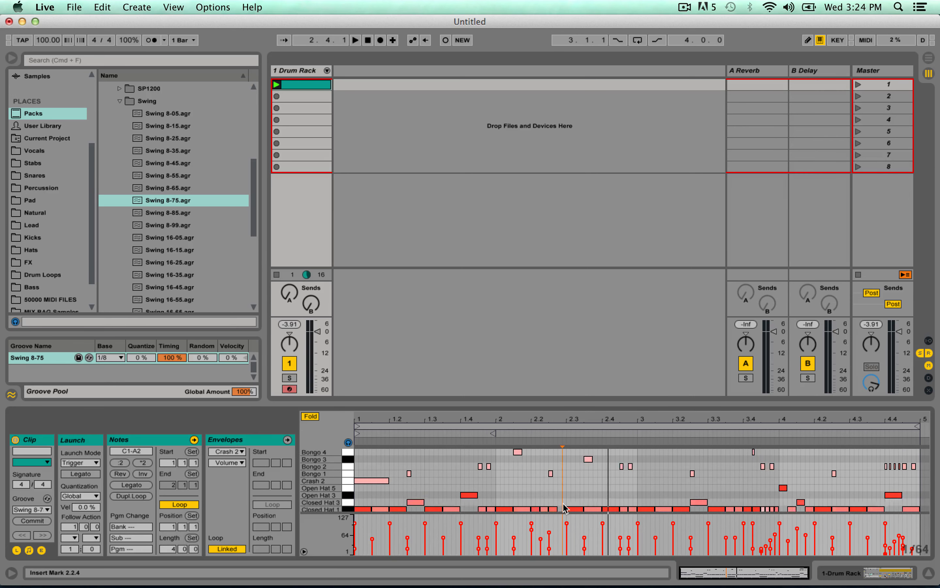
click(563, 474)
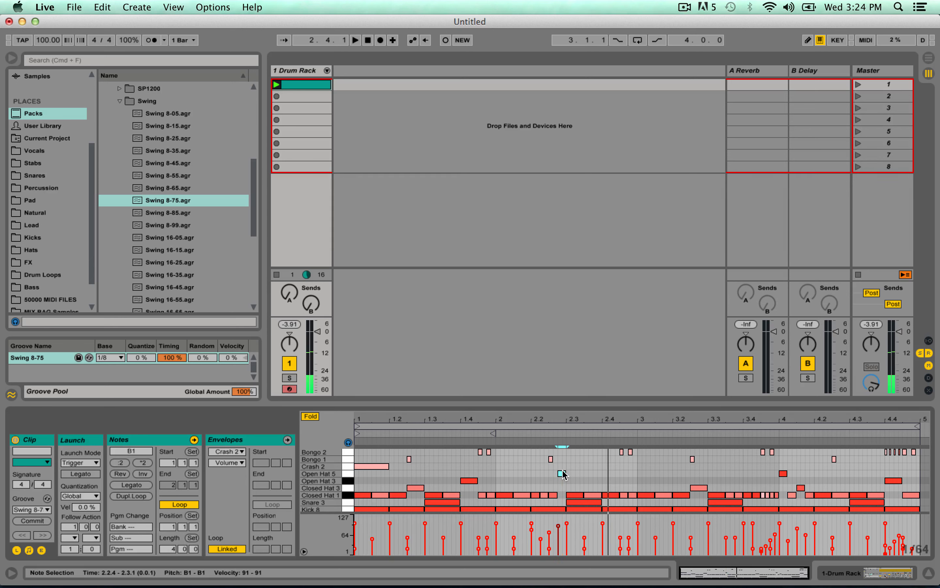
key(space)
double_click(562, 473)
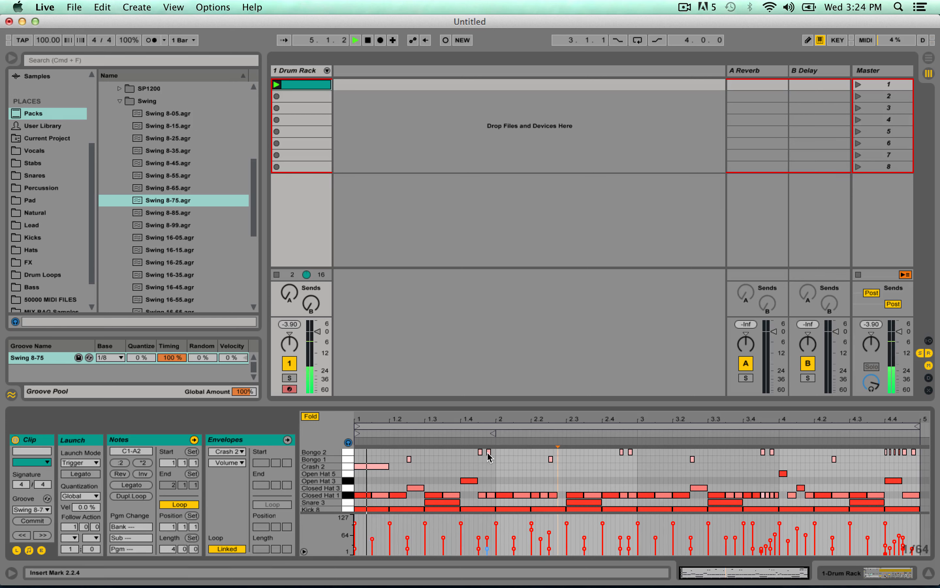
key(space)
Move the second Bongo 2 note of the first three pairs to 2.1.1, 3.1.1 and 4.1.1, and play the clip.
drag(489, 453, 497, 457)
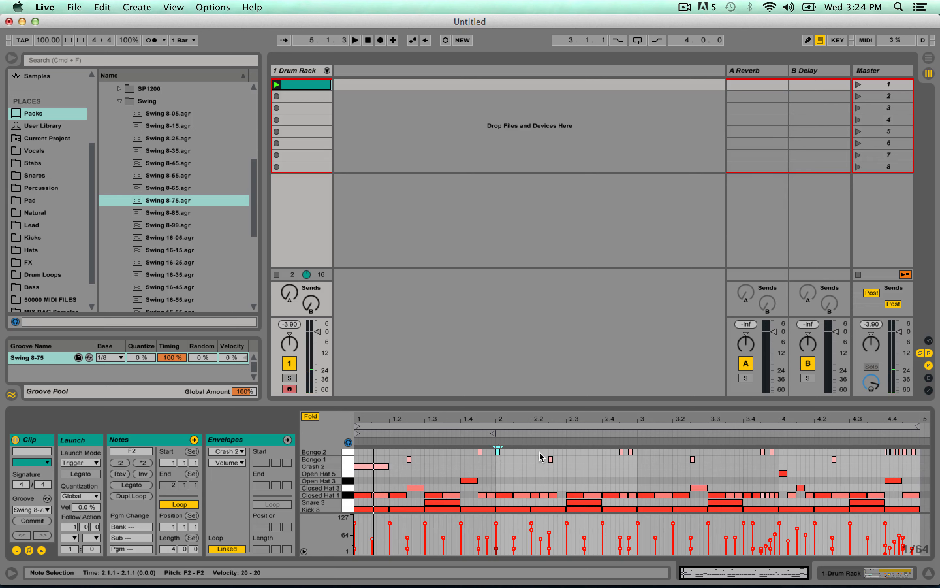
drag(631, 452, 640, 452)
drag(773, 453, 778, 450)
key(space)
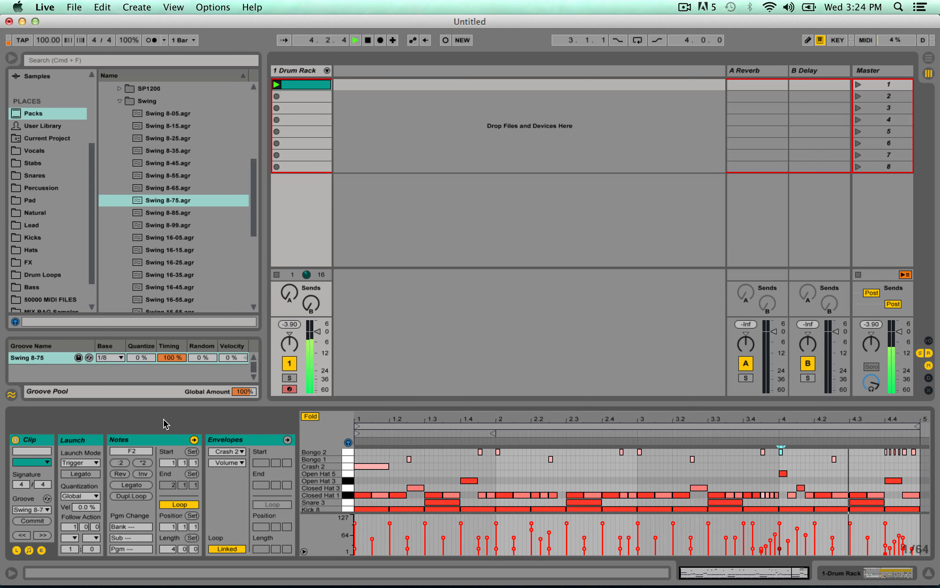
Set the Swing 8-75 groove's Timing to 0 % for a comparison playback, and raise it to 91 % while the beat plays.
drag(173, 359, 174, 362)
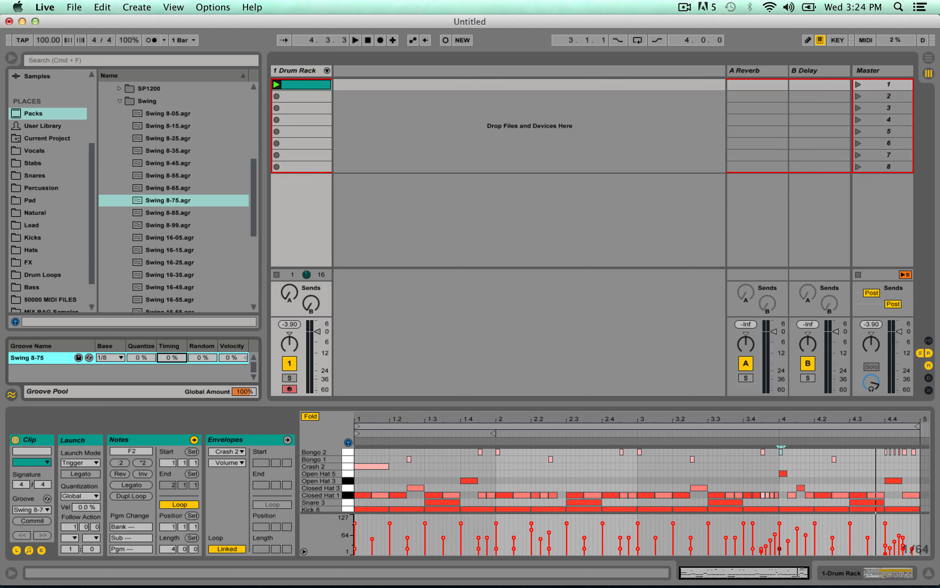
key(space)
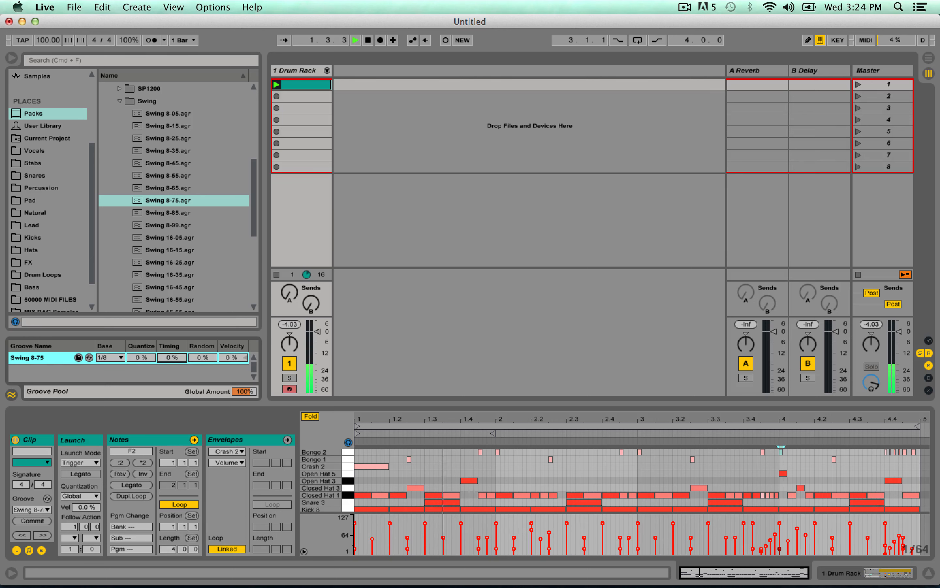
key(space)
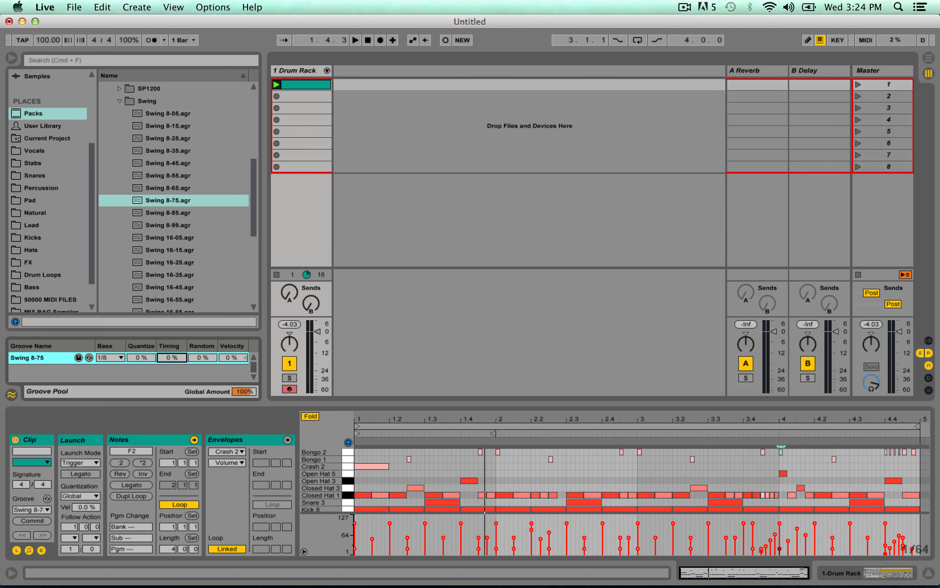
key(space)
drag(172, 357, 172, 287)
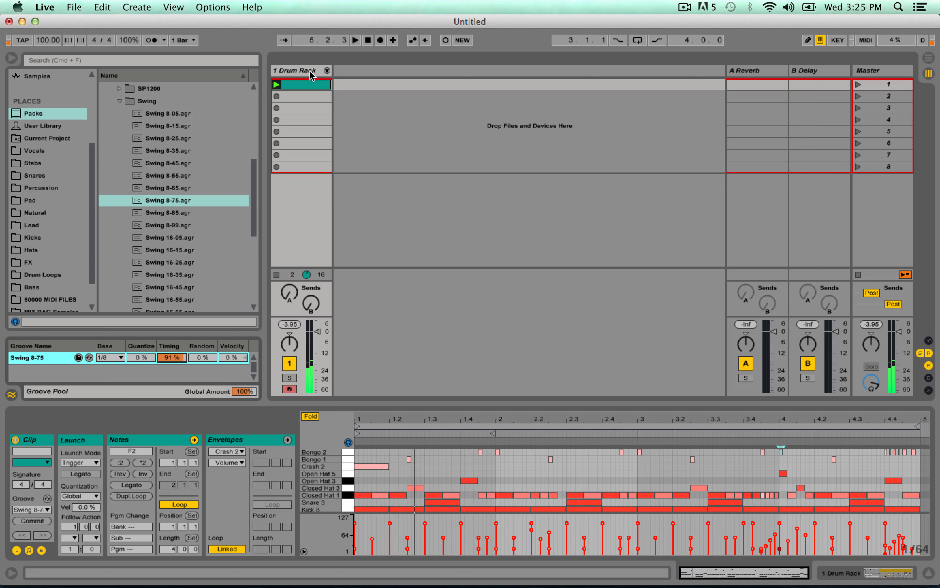
Delete the cluster of short Bongo 2 notes between 4.4.1 and 4.4.2 in the drum clip.
drag(886, 462, 902, 452)
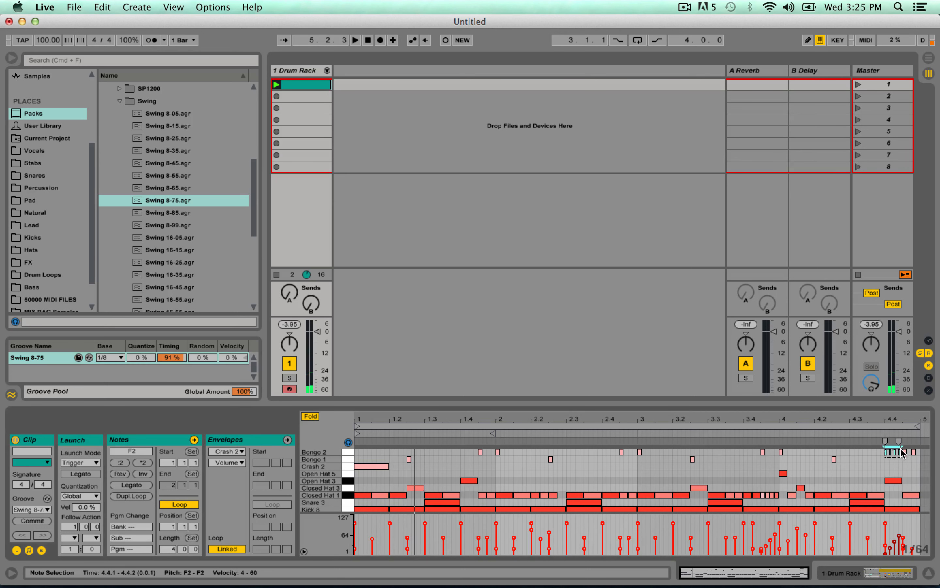
key(Delete)
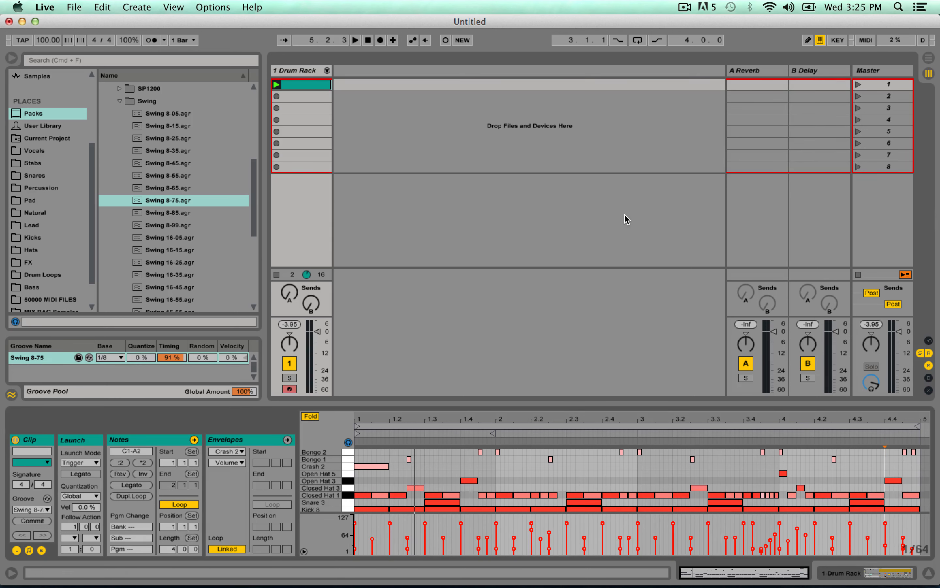
Insert a new MIDI track after the Drum Rack track and load the Operator instrument on it.
click(307, 72)
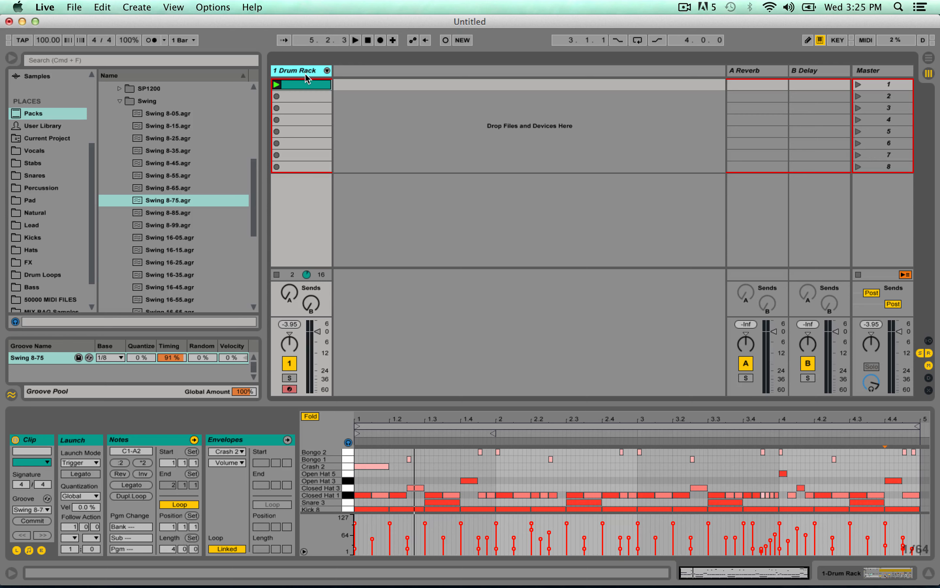
key(super+shift+t)
scroll(94, 180, up, 5)
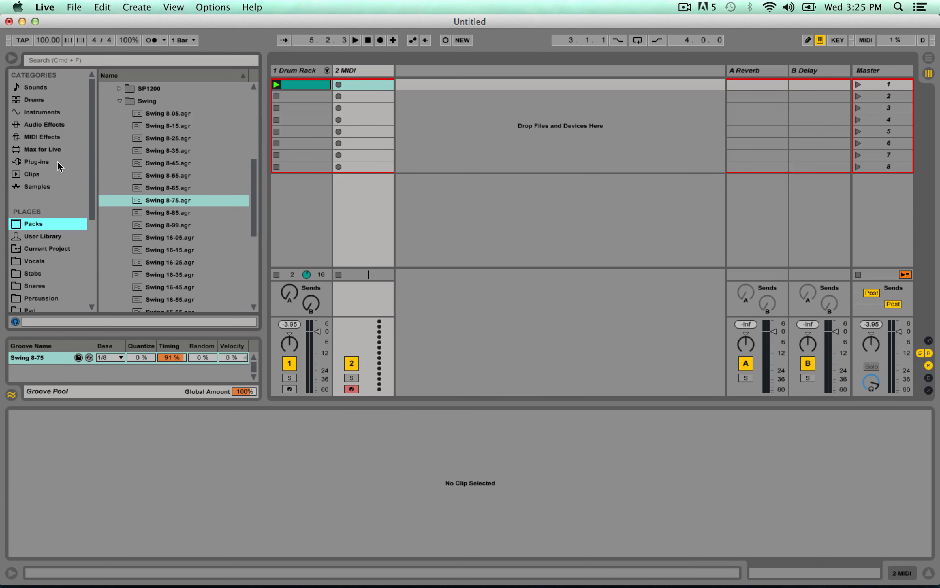
click(46, 114)
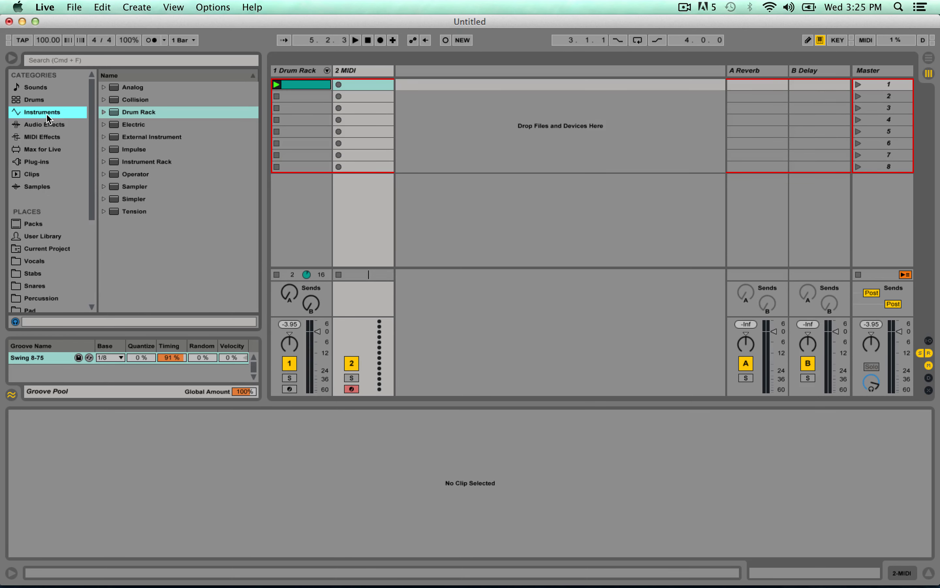
double_click(134, 174)
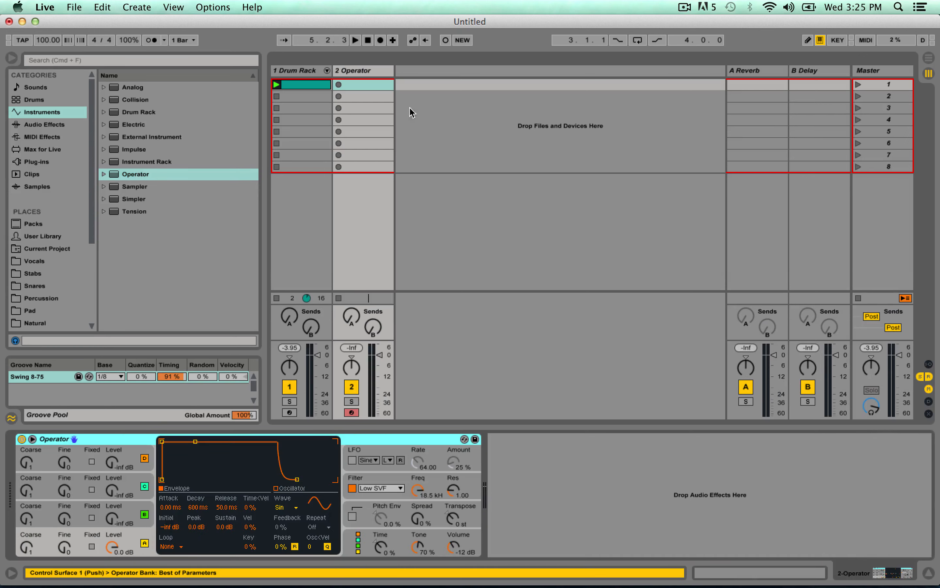
click(130, 540)
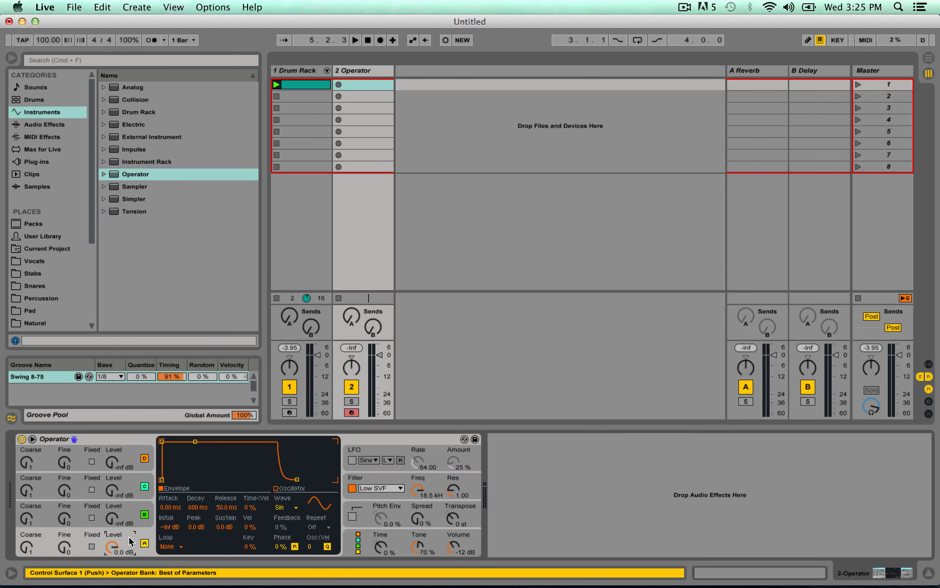
Create an empty MIDI clip in the Operator track's first slot and launch it alongside the drum beat.
double_click(365, 85)
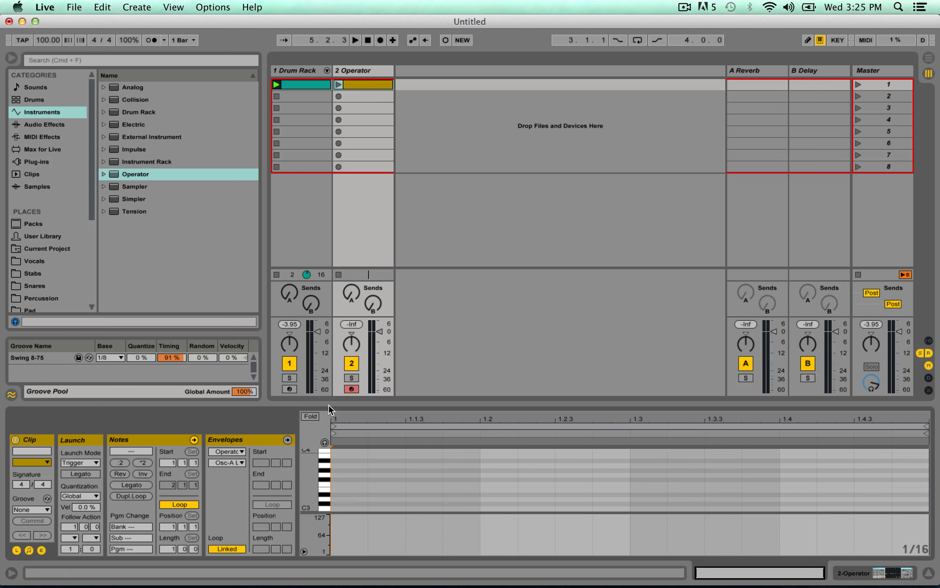
key(space)
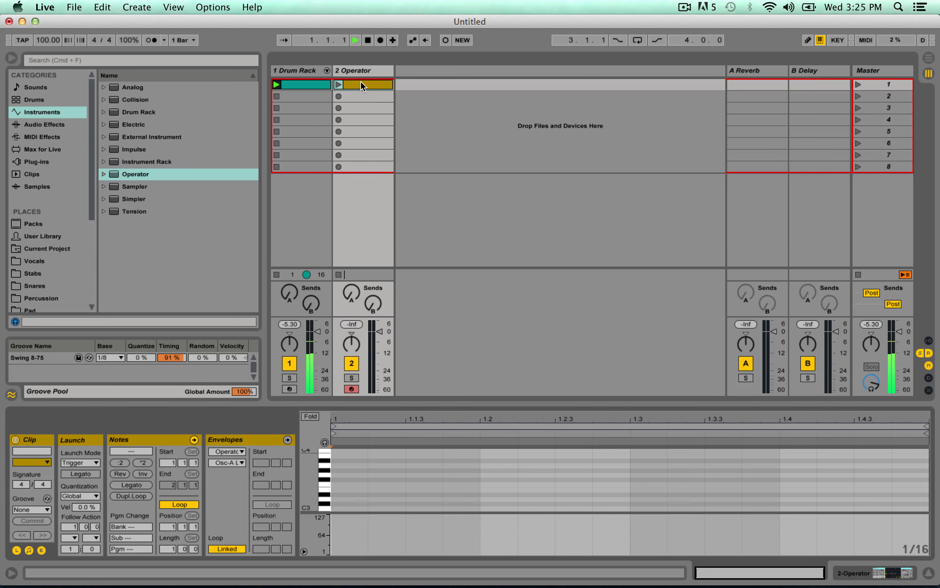
key(space)
click(339, 84)
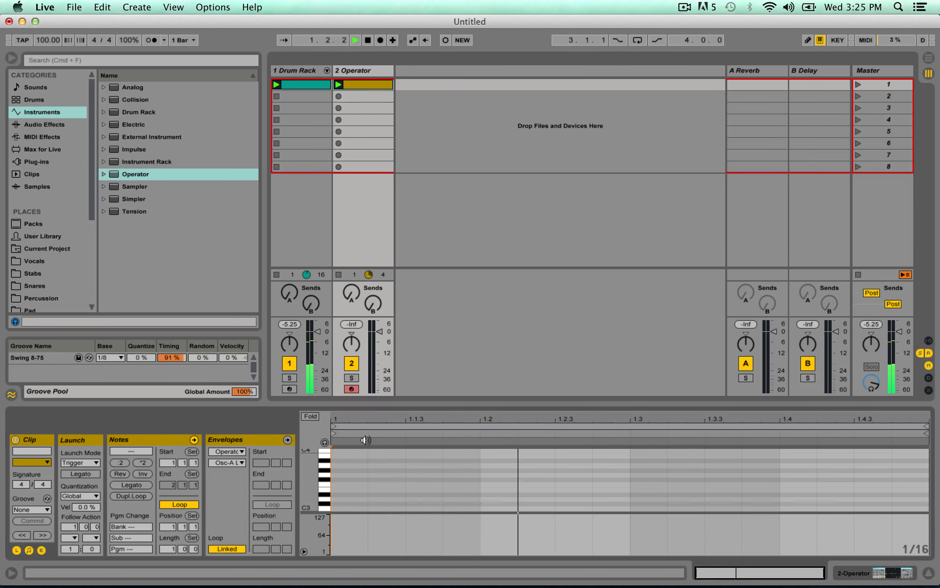
scroll(365, 490, down, 3)
key(space)
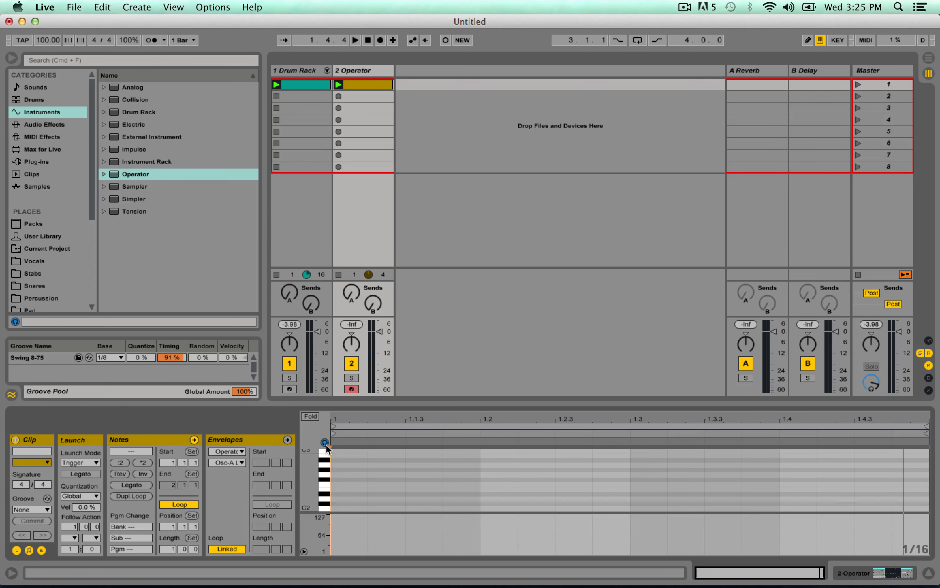
Draw a G2 note from 1.1.1 to 1.2.1 in the Operator clip and transpose it down two octaves to G0.
double_click(342, 474)
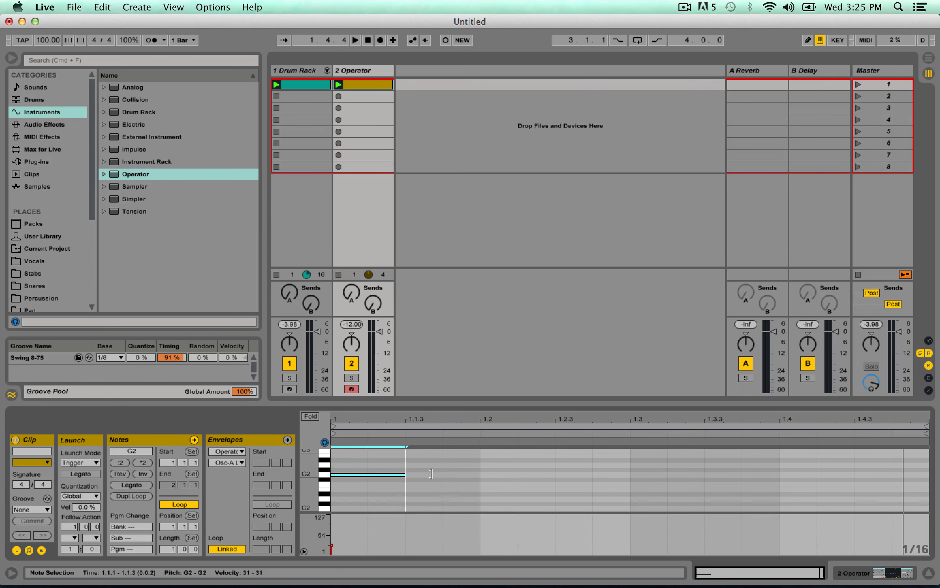
drag(431, 474, 481, 474)
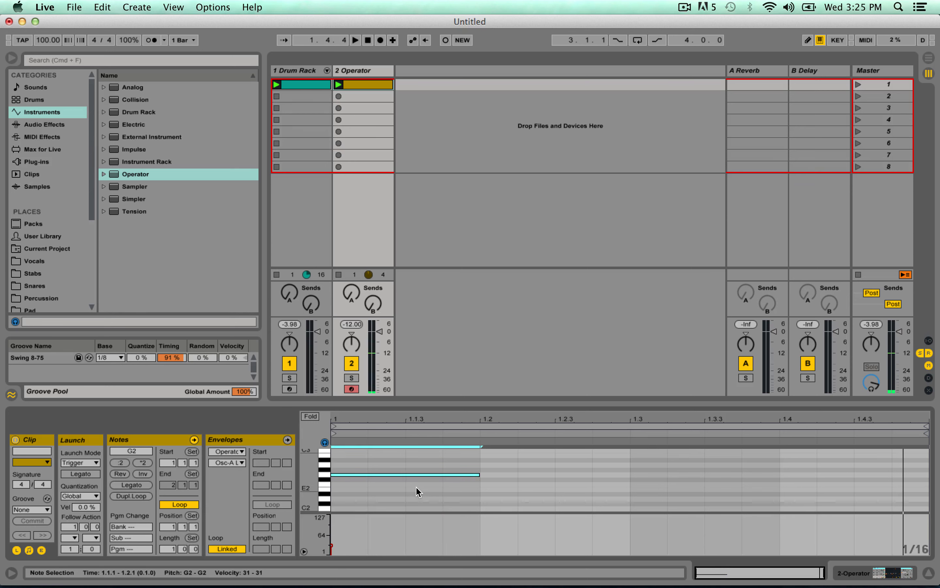
key(shift+Down)
key(shift+Down)
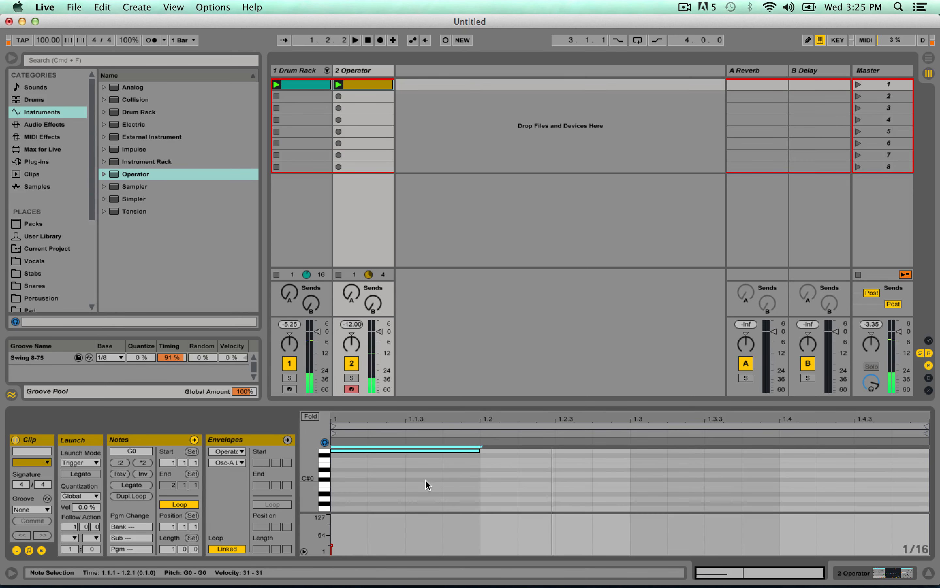
Add a second G0 note running from 1.2.3 to 1.4.1.
scroll(425, 487, up, 2)
double_click(564, 465)
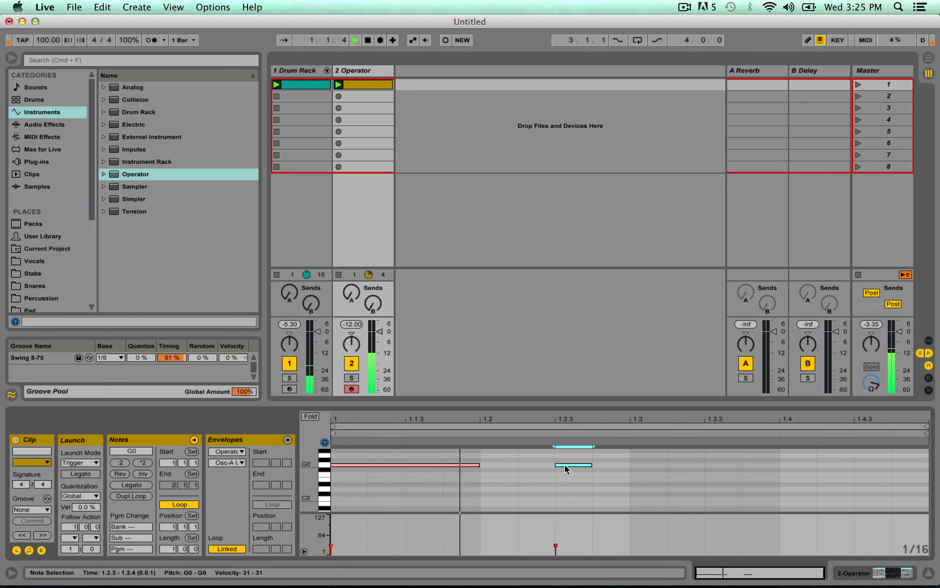
drag(591, 465, 780, 465)
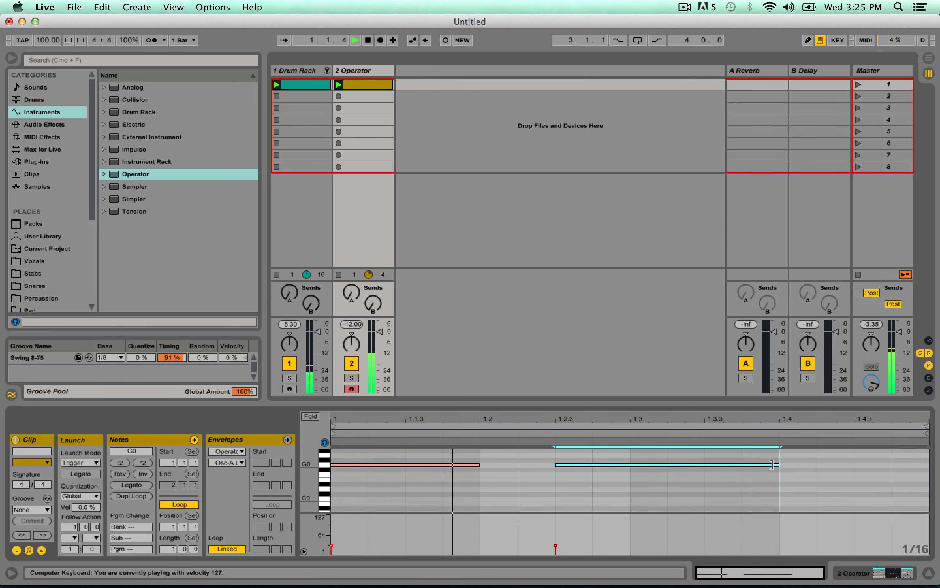
Apply the Swing 8-75 groove to the Operator clip and play it together with the drum clip.
click(54, 358)
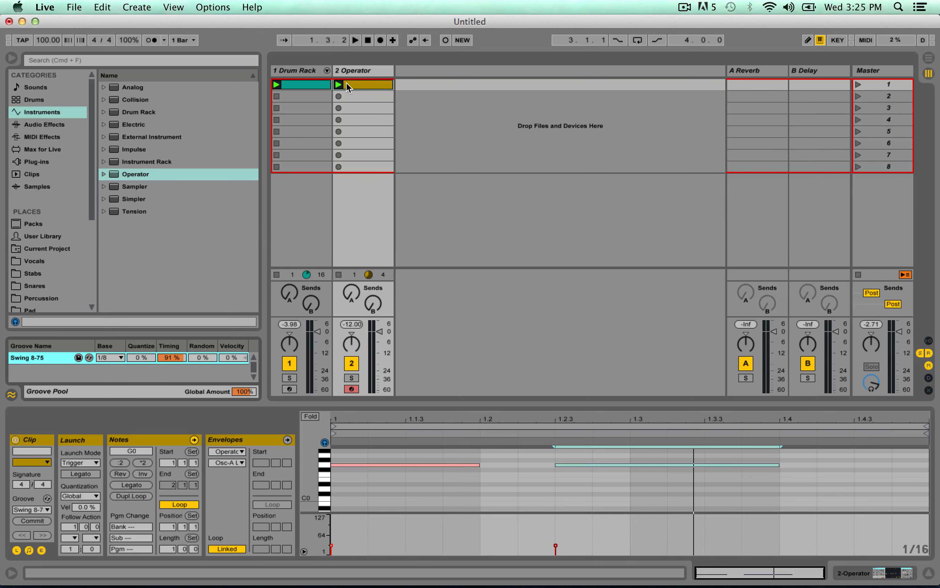
click(356, 83)
click(308, 85)
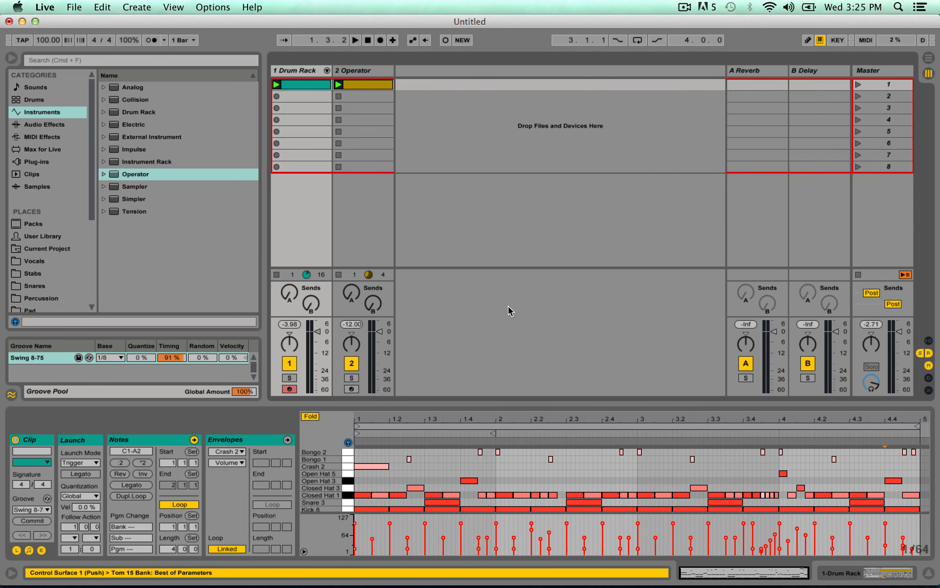
click(369, 88)
key(space)
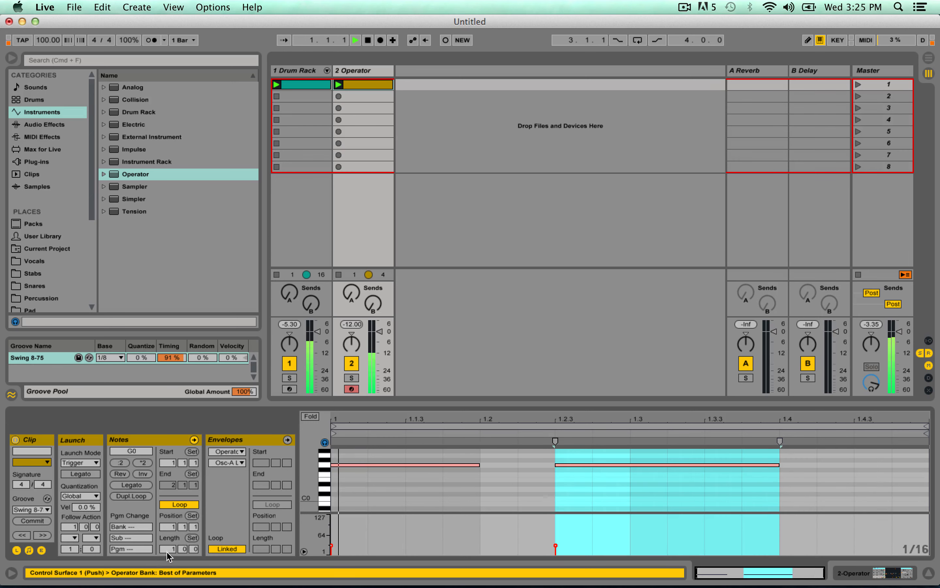
Set the Operator clip's loop length to 4 bars and play it.
key(space)
drag(172, 548, 172, 535)
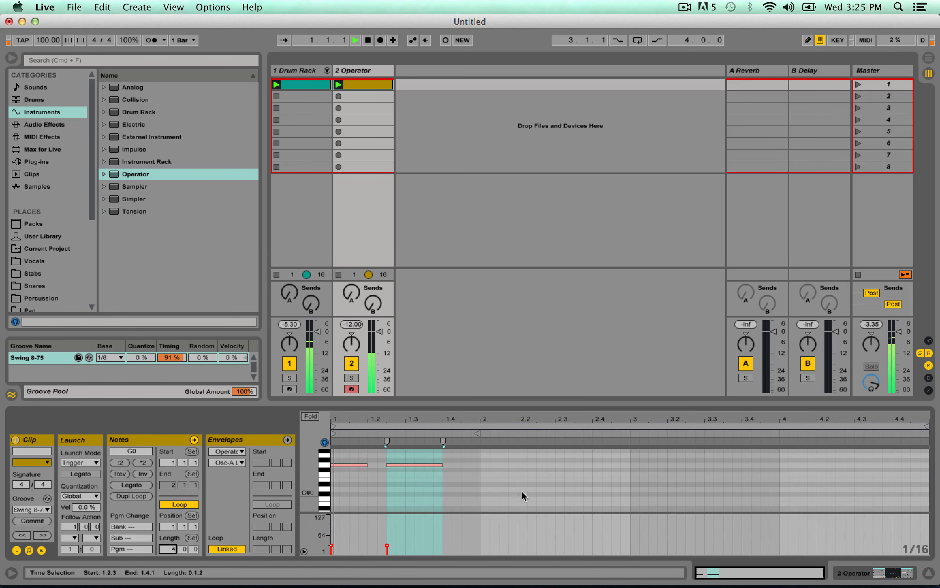
click(508, 482)
key(space)
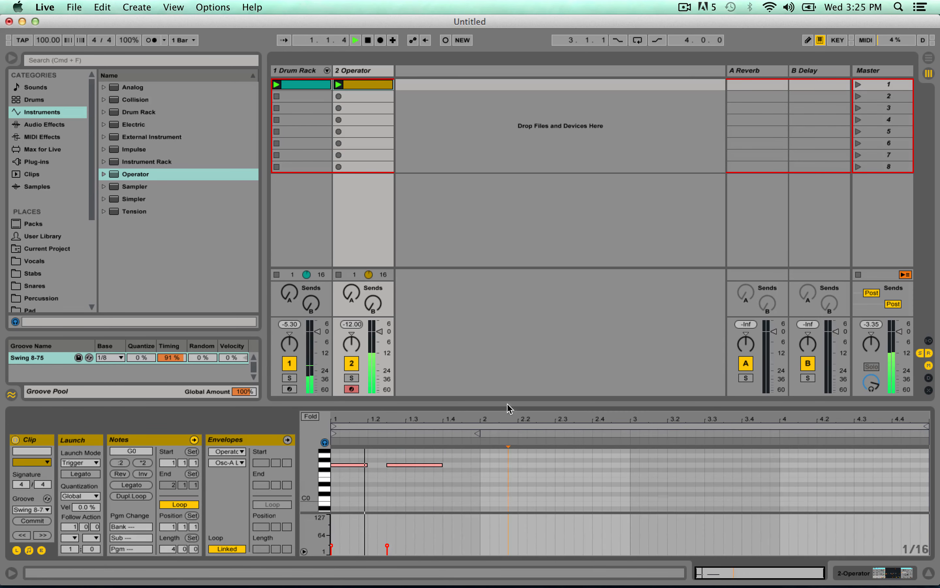
Add a G0 note from 1.4.3 to 2.1.1 and an A0 note at 2.1.1.
double_click(468, 465)
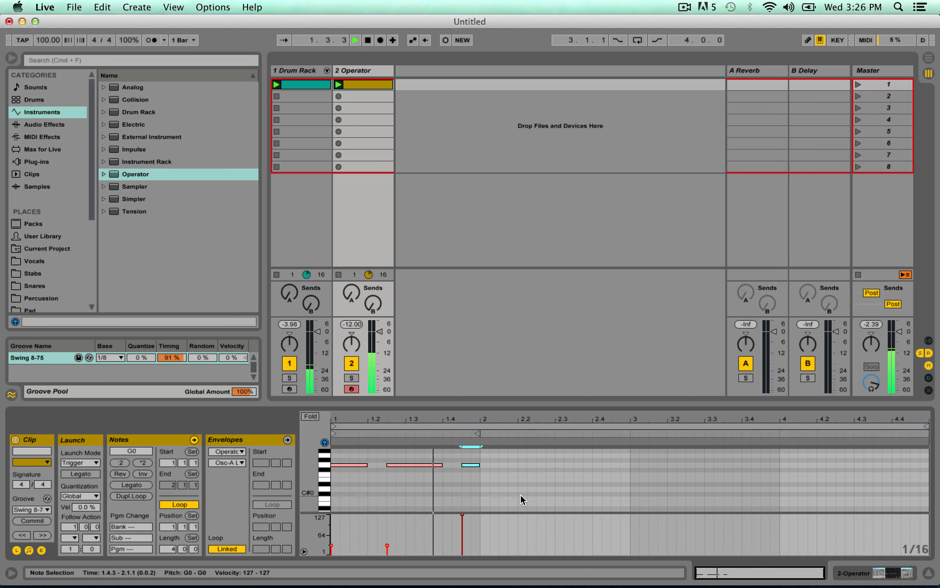
key(space)
double_click(485, 455)
scroll(486, 463, up, 2)
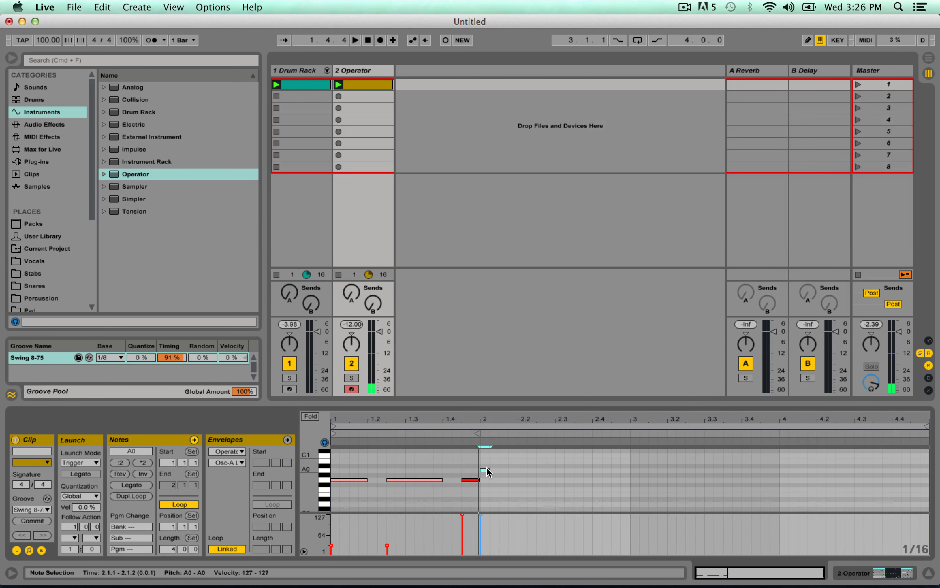
click(486, 471)
key(space)
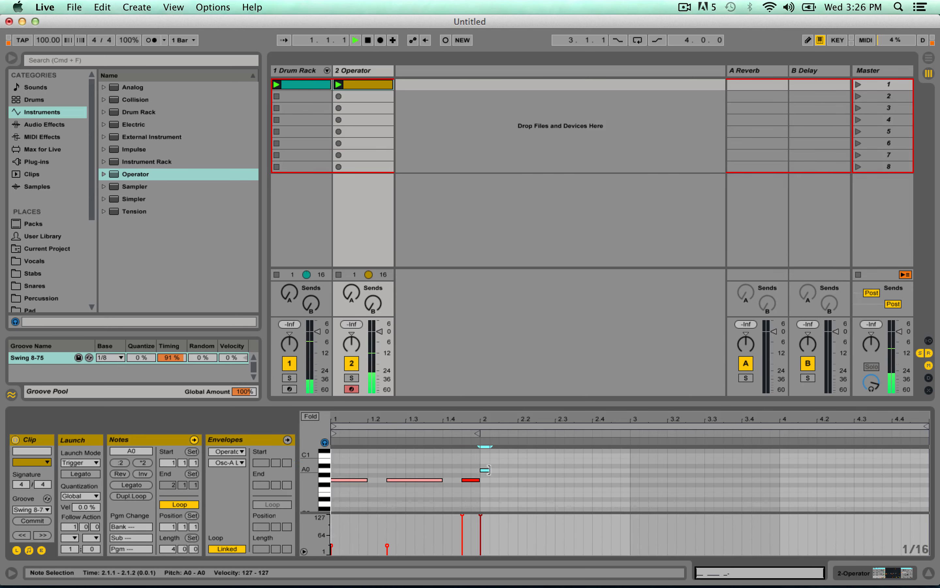
Lengthen the A0 note at 2.1.1 to end at 2.1.3, and duplicate it repeatedly to fill up to 2.3.1.
drag(489, 471, 499, 471)
key(super+d)
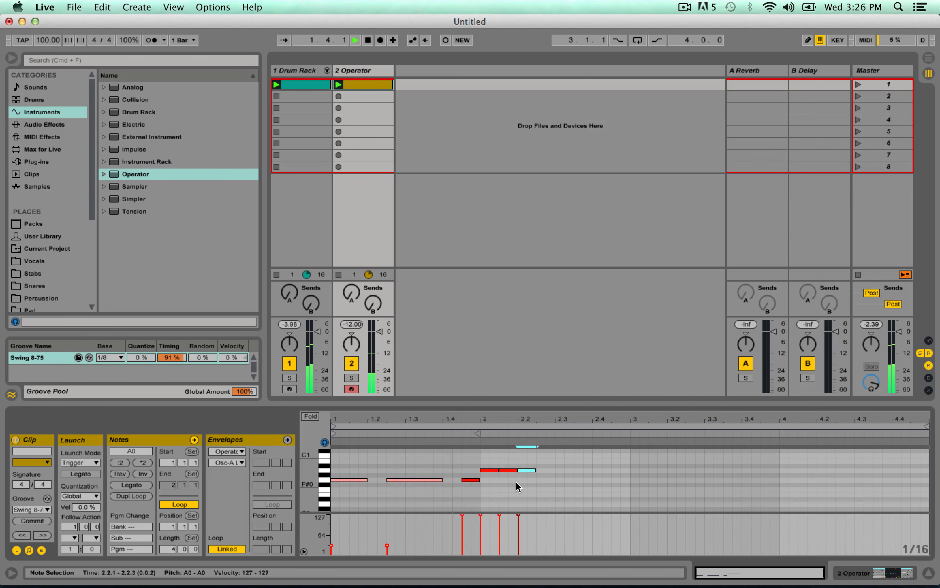
key(super+d)
key(super+d)
key(space)
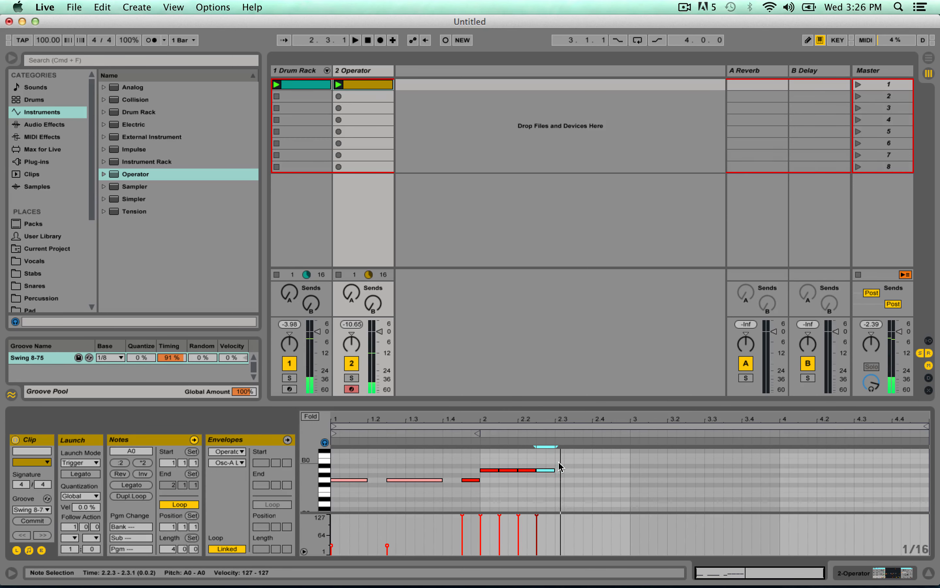
Add a D1 note at 2.3.1 and transpose the four A0 notes up to A#0.
double_click(560, 465)
drag(561, 467, 485, 484)
key(space)
key(Up)
scroll(573, 484, up, 2)
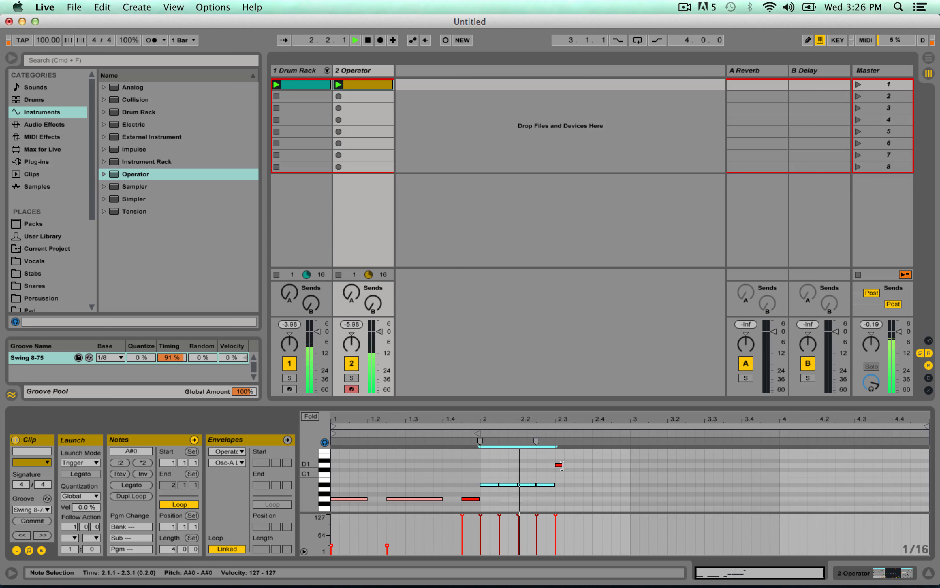
Extend the D1 part as two one-beat notes up to 3.1.1, and duplicate the two-bar bass phrase into bars 3 and 4.
drag(563, 465, 360, 501)
key(super+d)
key(super+d)
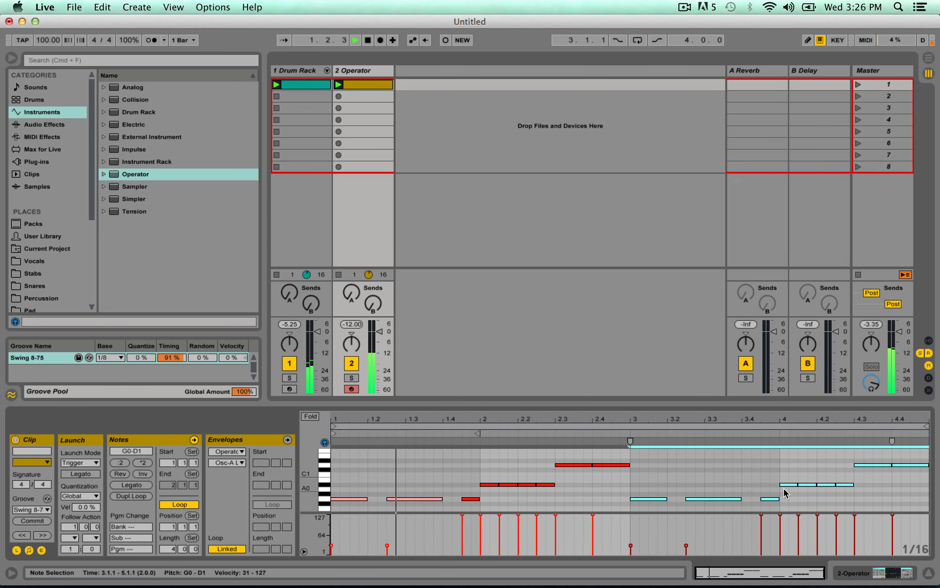
key(space)
drag(784, 472, 840, 488)
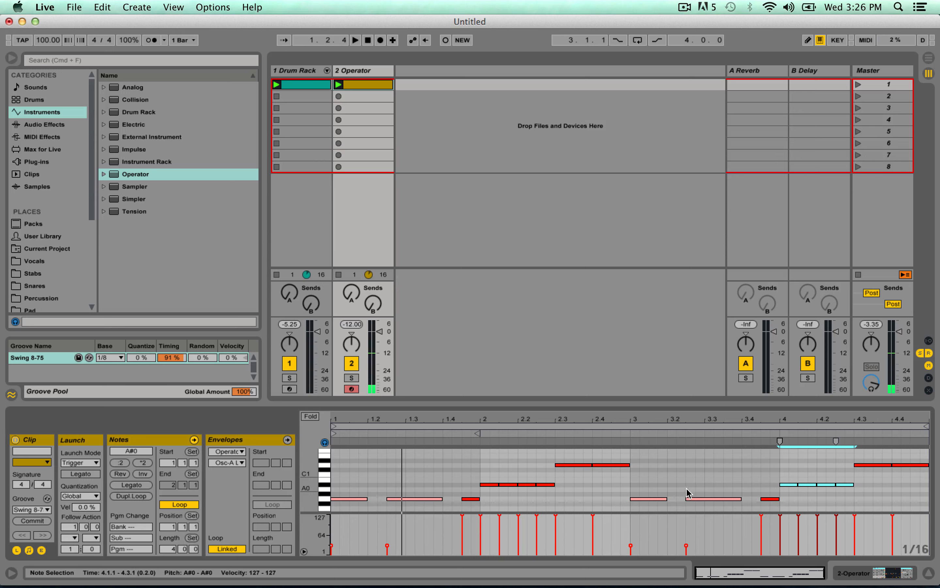
drag(632, 488, 848, 488)
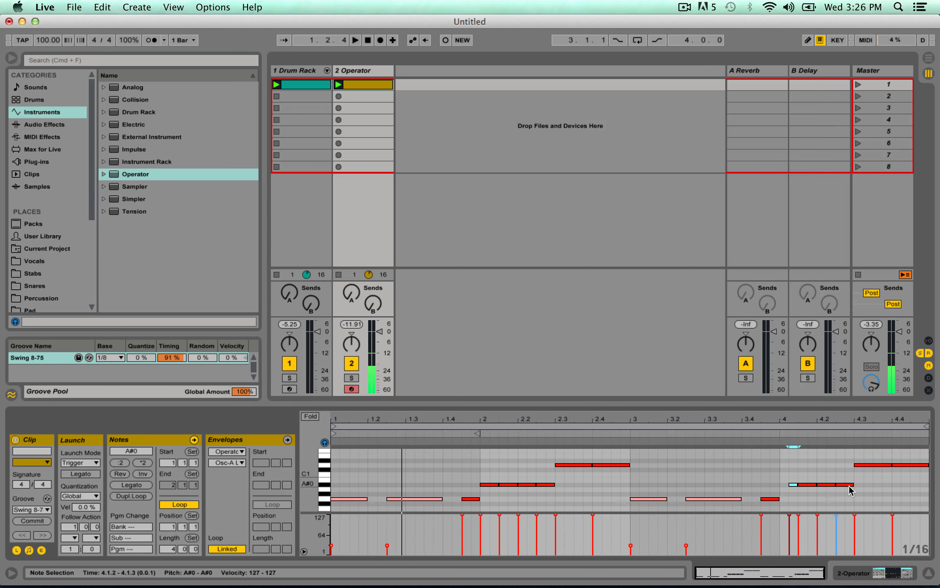
key(super+z)
Transpose the four A#0 notes between 4.1.1 and 4.3.1 down to D#0.
drag(782, 465, 850, 499)
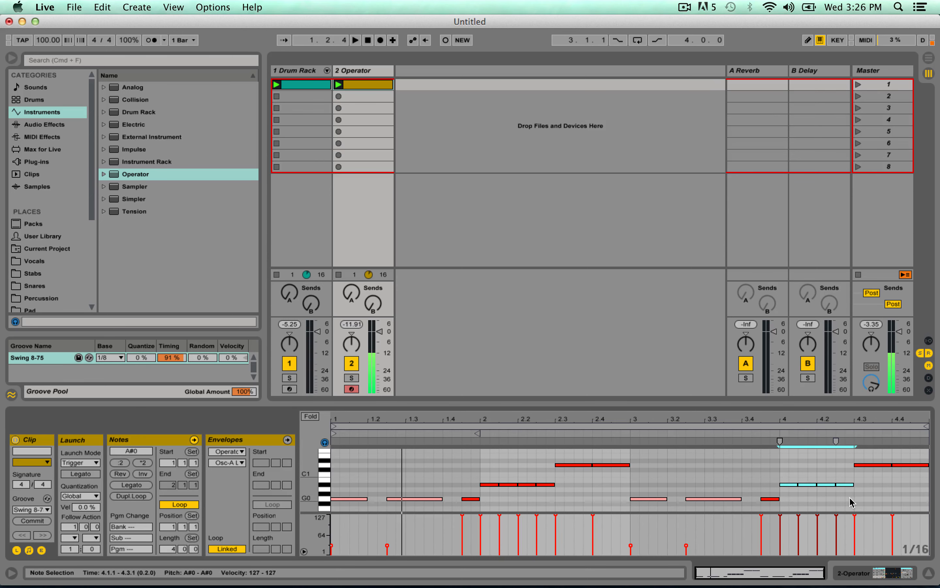
key(Down)
key(Down)
key(Down)
key(Down)
scroll(850, 498, down, 1)
key(Down)
key(Down)
key(Down)
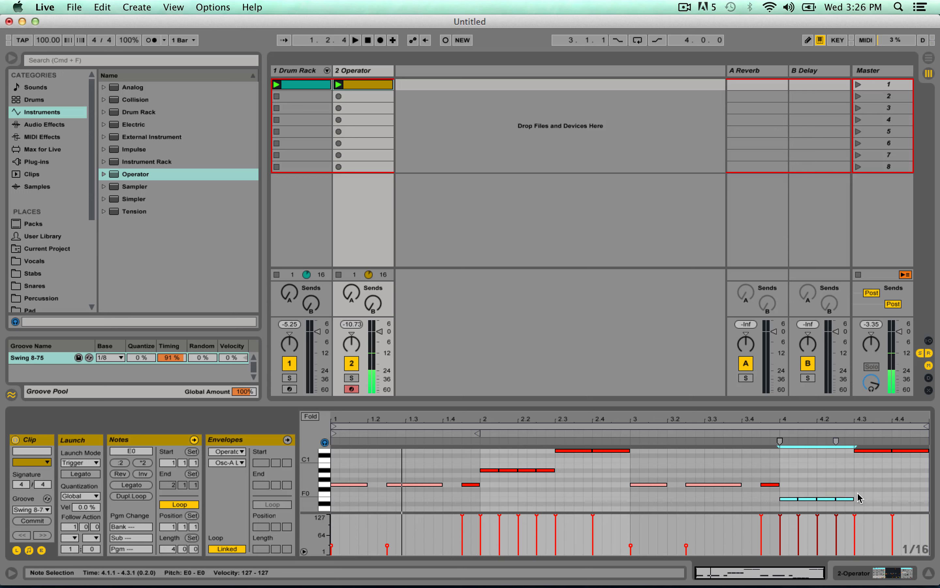
scroll(866, 486, down, 1)
scroll(878, 466, up, 1)
Transpose the two D1 notes from 4.3.1 to the clip's end down to D0, and play the loop.
drag(867, 470, 934, 444)
key(Down)
key(Down)
key(Down)
key(Down)
key(Down)
key(Down)
key(Down)
key(Down)
key(Down)
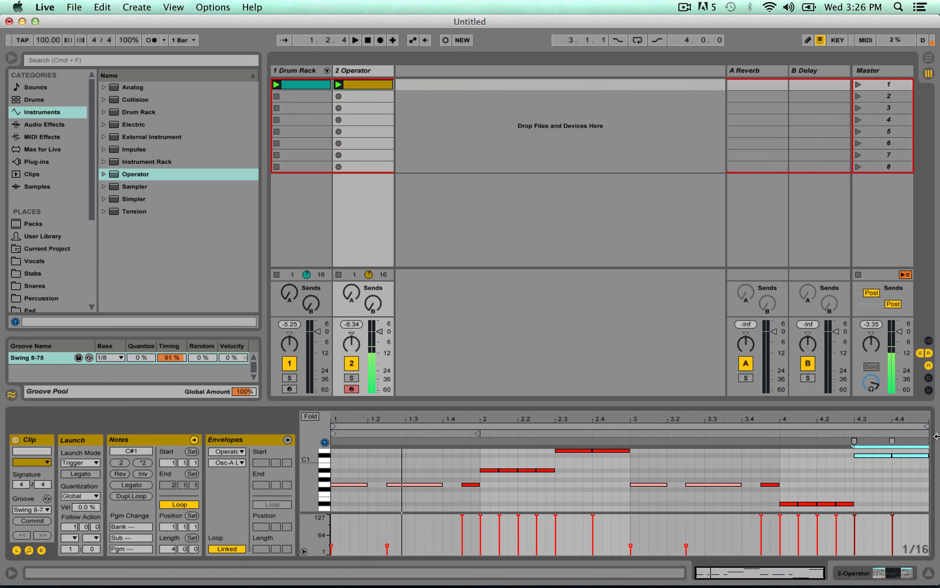
key(Down)
key(Down)
key(Down)
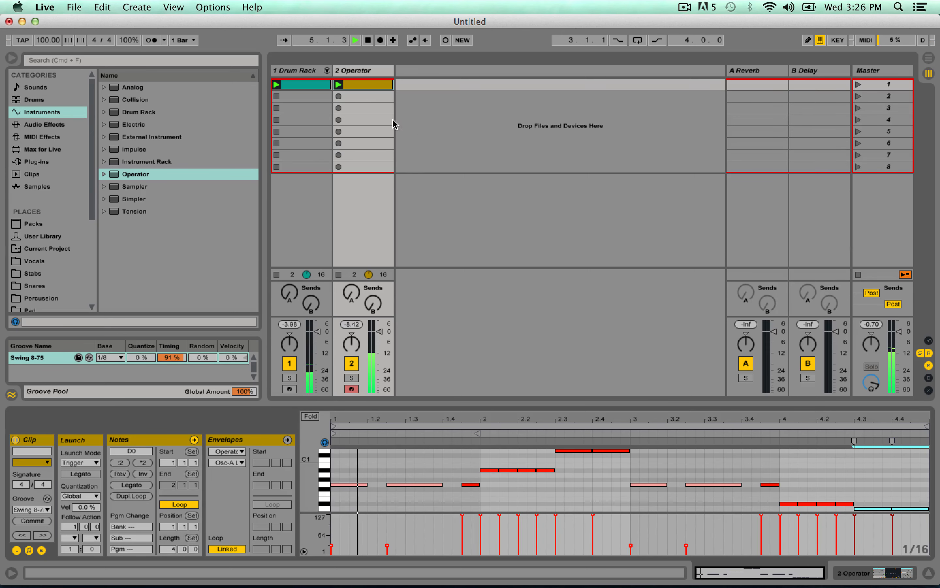
Enable Operator's pitch envelope with a peak of +29 st and a decay of 95.2 ms, auditioning the bass between adjustments.
key(space)
click(363, 72)
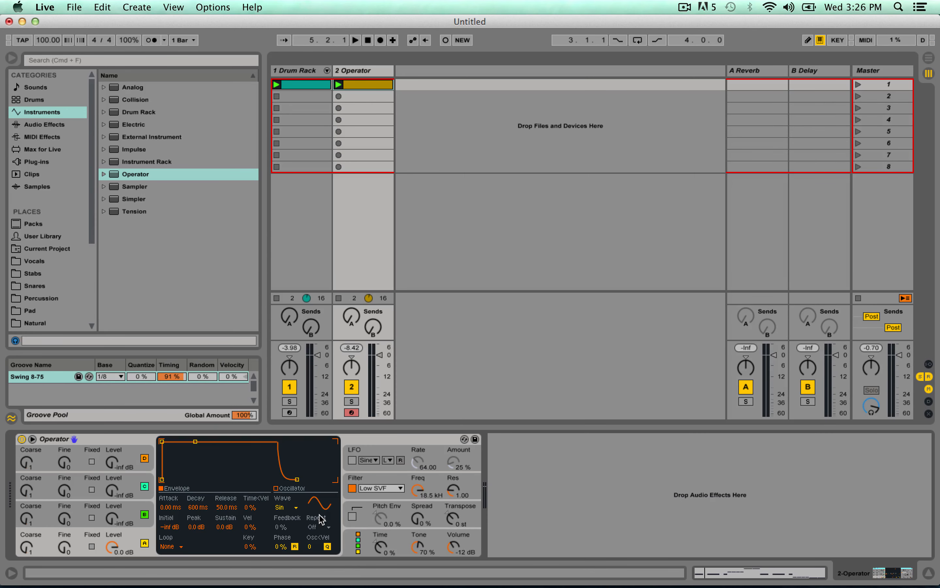
click(371, 511)
click(352, 518)
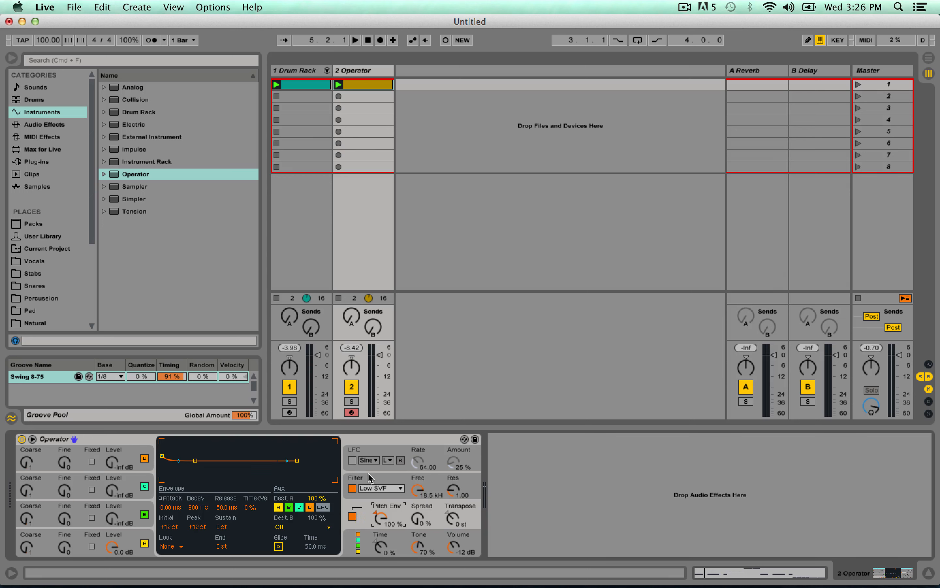
drag(196, 527, 199, 517)
key(space)
mouse_move(198, 508)
mouse_down()
mouse_move(199, 498)
mouse_move(198, 528)
mouse_move(199, 510)
mouse_up()
key(space)
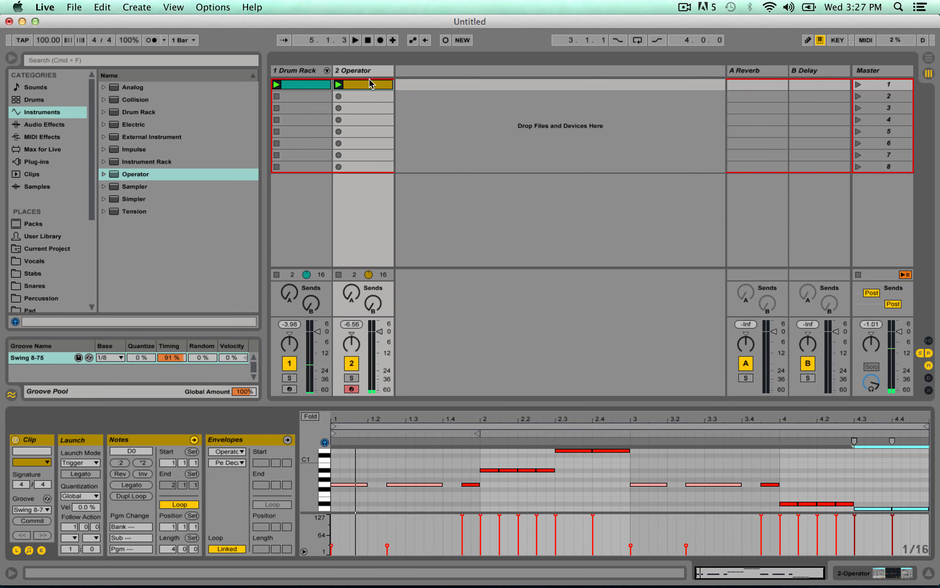
Shorten all notes in the Operator bass clip together, leaving most of them as very short hits, and play the loop.
key(shift+Tab)
key(cmd+a)
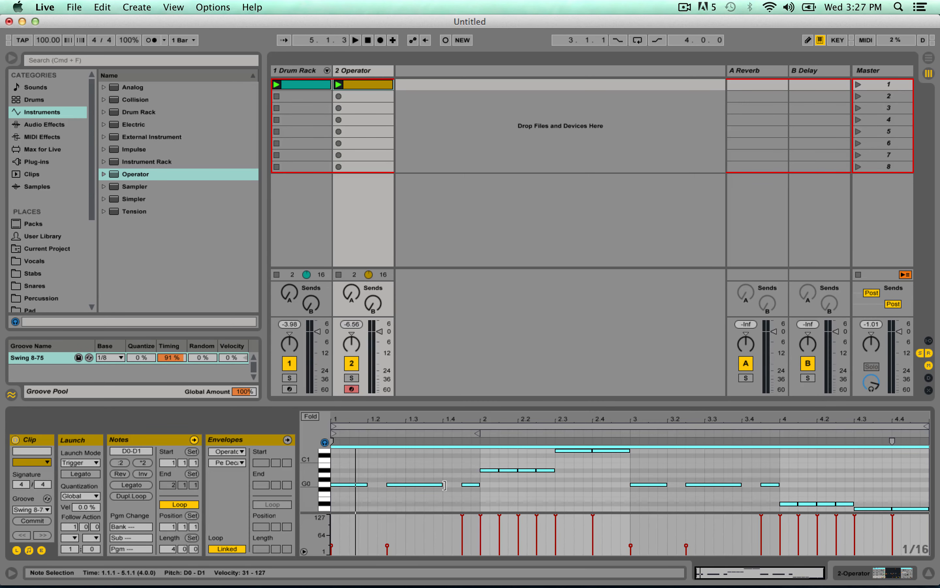
drag(445, 485, 396, 485)
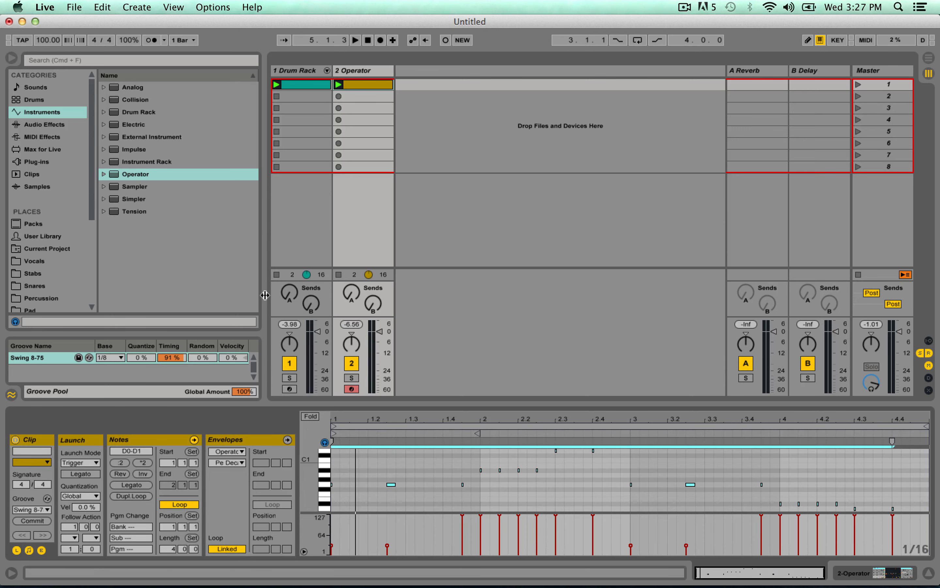
key(space)
Lengthen the release of Operator's oscillator A envelope to 2.33 s while listening to the loop.
double_click(370, 71)
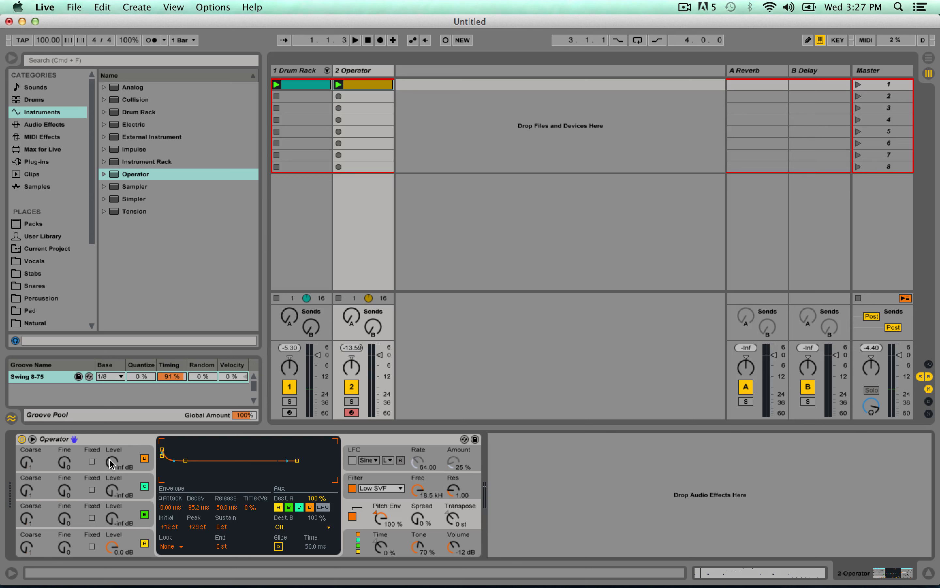
click(134, 535)
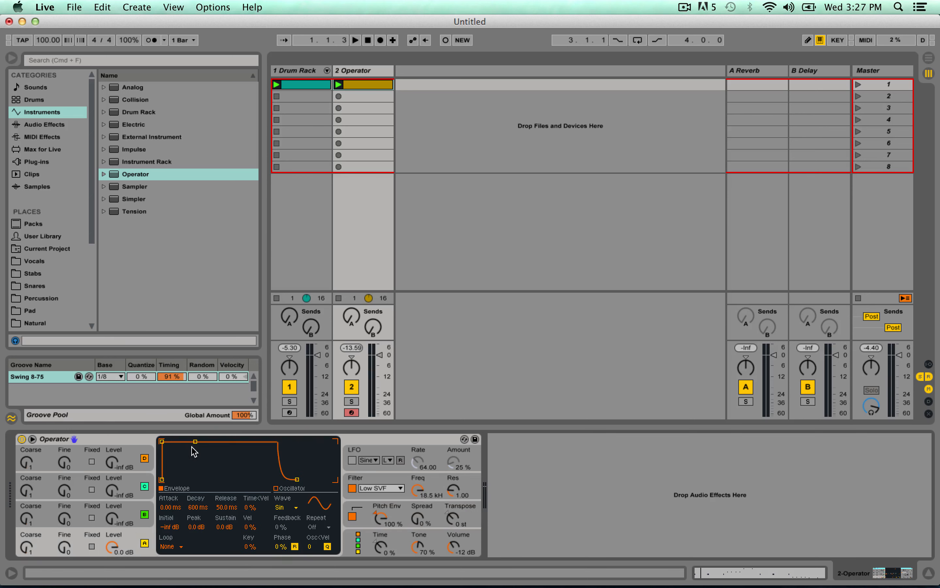
drag(297, 479, 311, 479)
key(space)
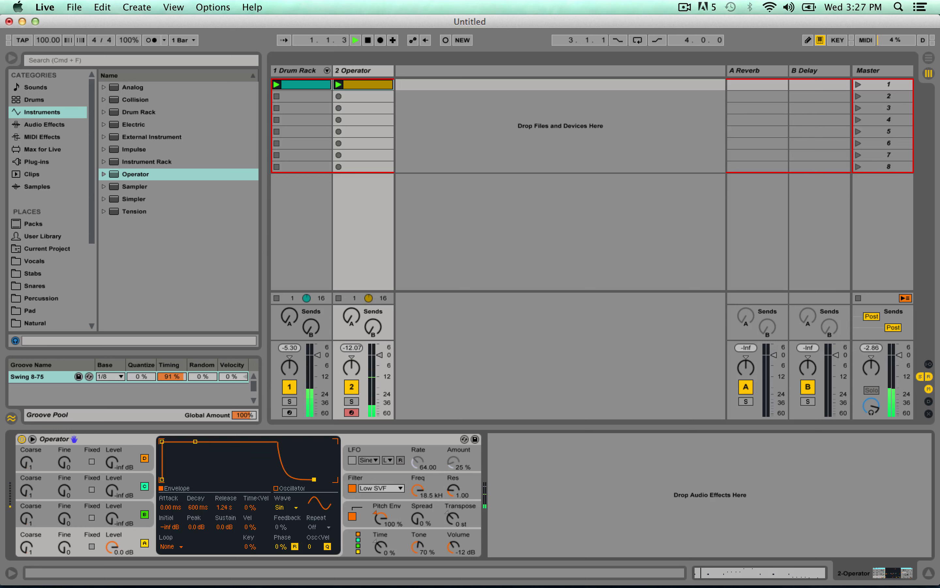
drag(313, 480, 317, 480)
Limit Operator to 1 voice in its global settings and audition the bass line.
click(373, 536)
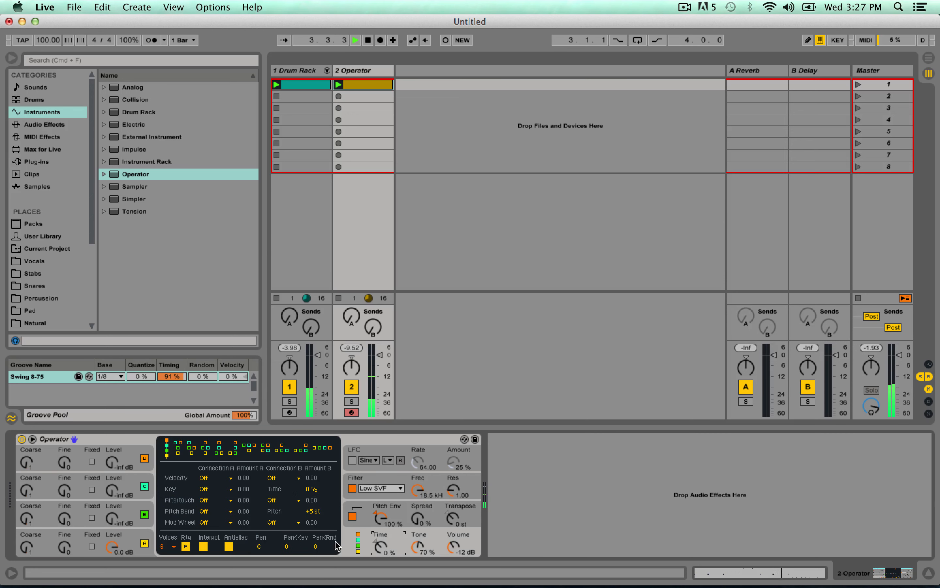
key(space)
click(167, 547)
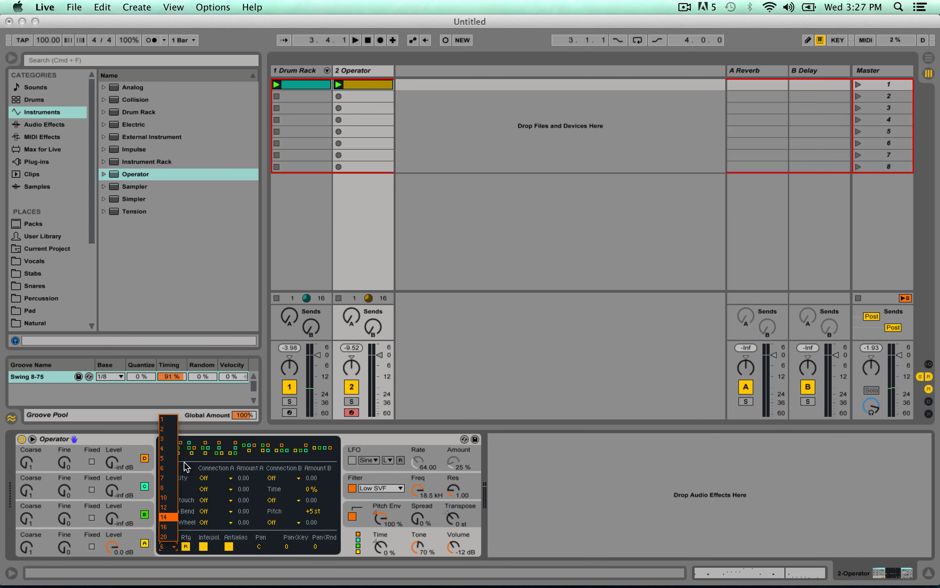
click(171, 422)
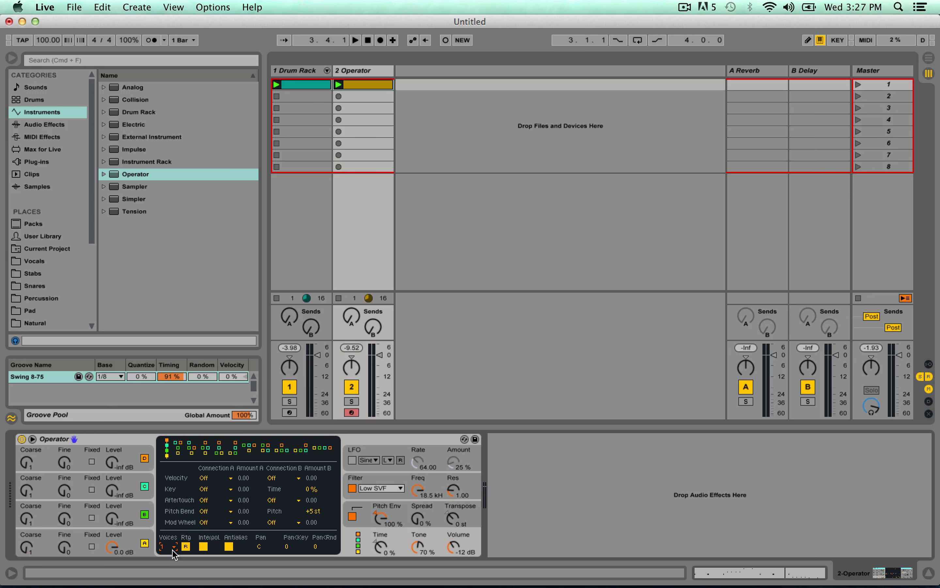
key(space)
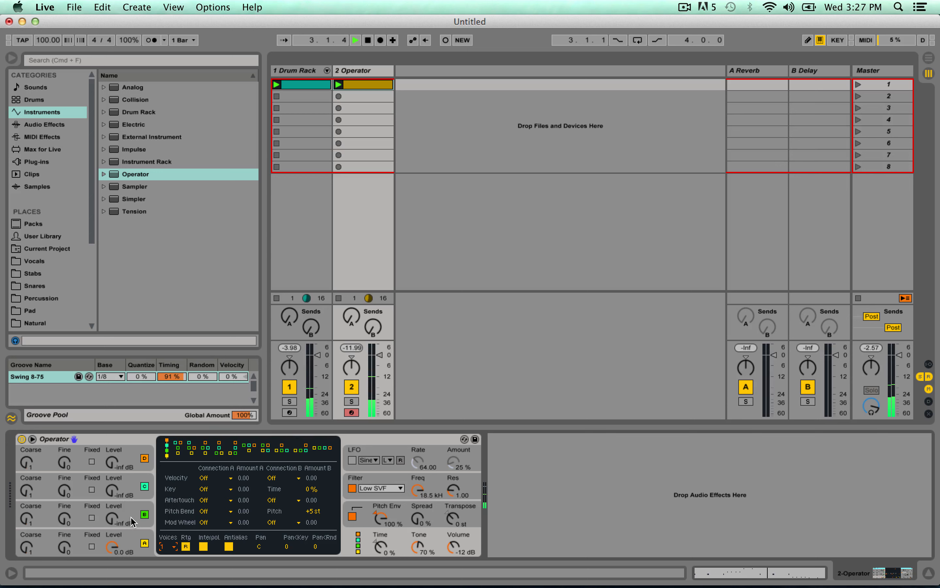
key(space)
Set the coarse tuning of Operator's oscillator B to 0.5.
click(108, 510)
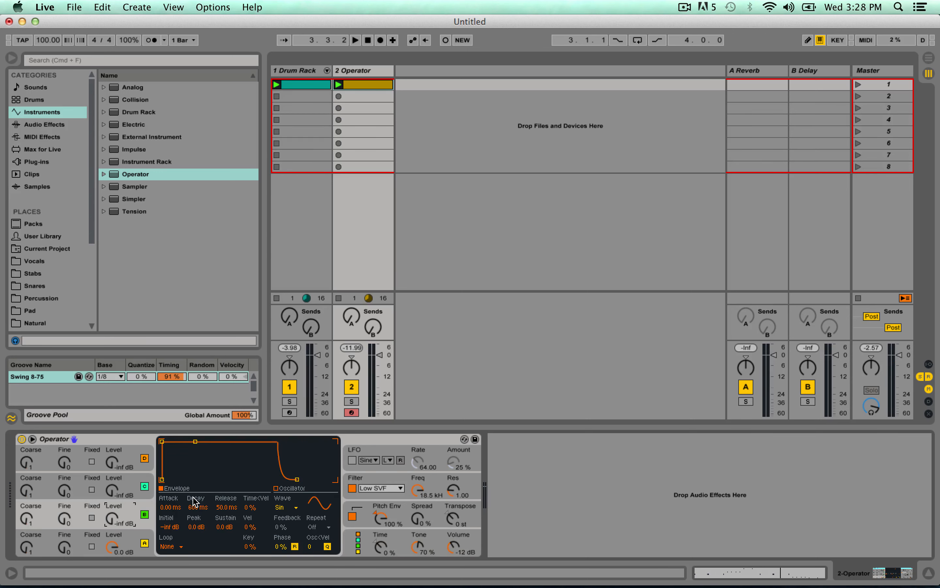
click(378, 536)
click(129, 539)
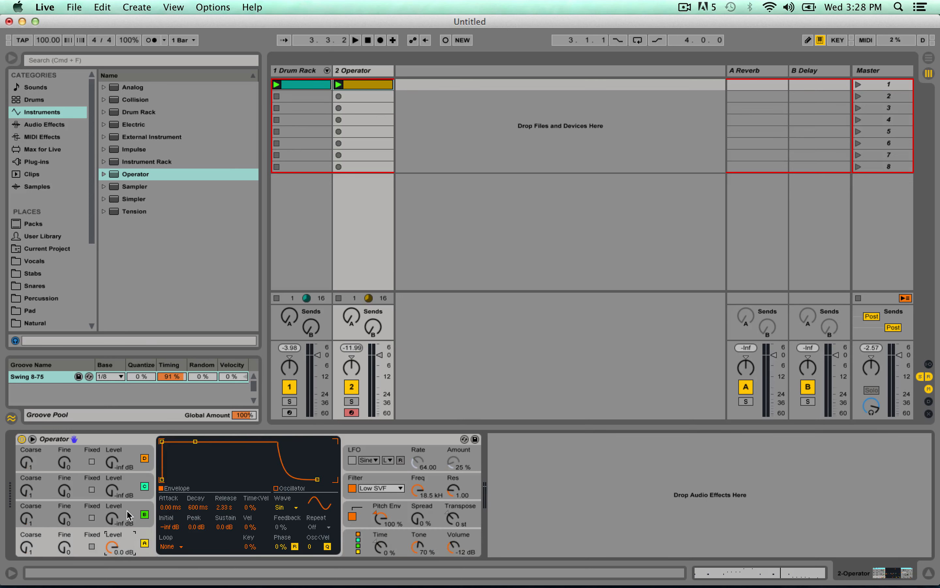
click(129, 515)
click(131, 536)
click(42, 517)
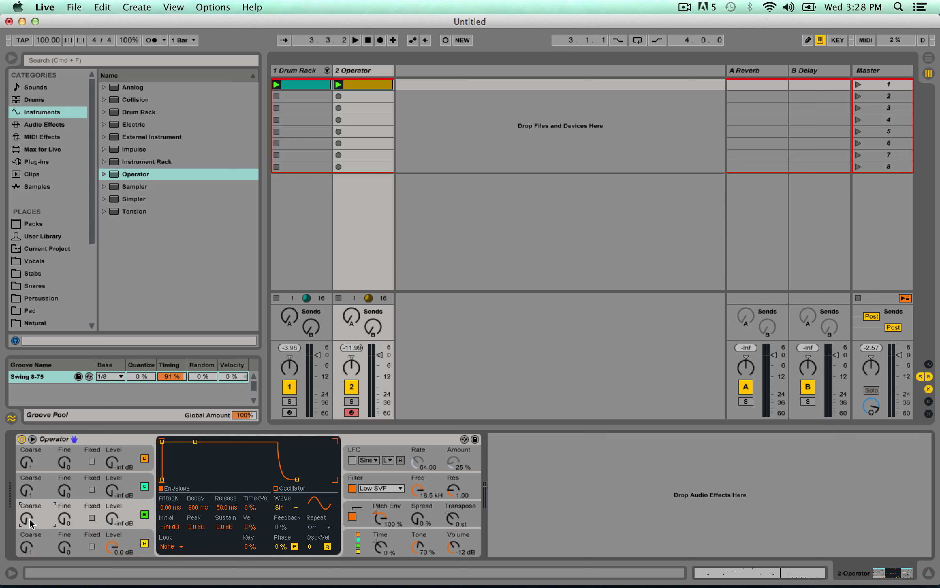
drag(27, 515, 26, 513)
click(76, 535)
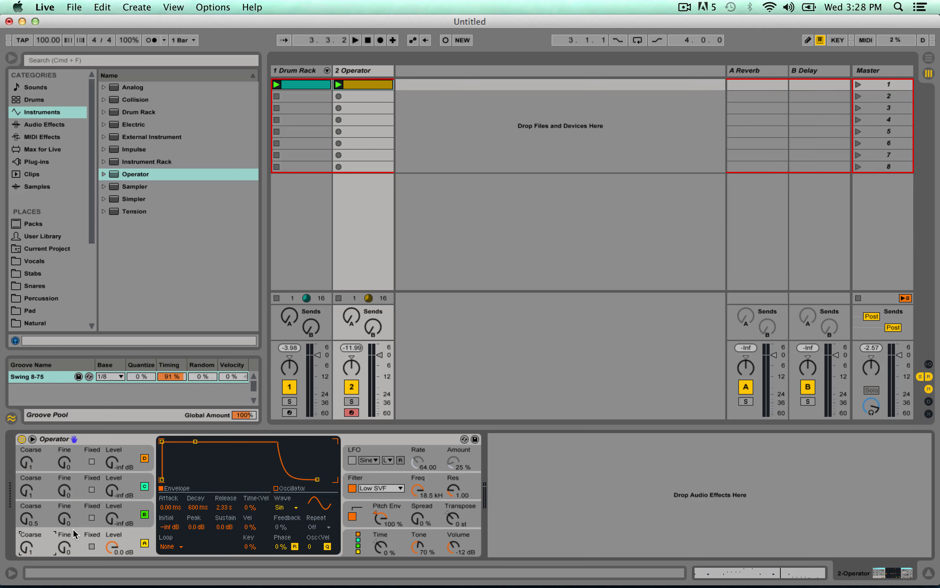
Set oscillator B's level to -20 dB and its envelope release to 1.81 s, auditioning the loop between adjustments.
click(116, 524)
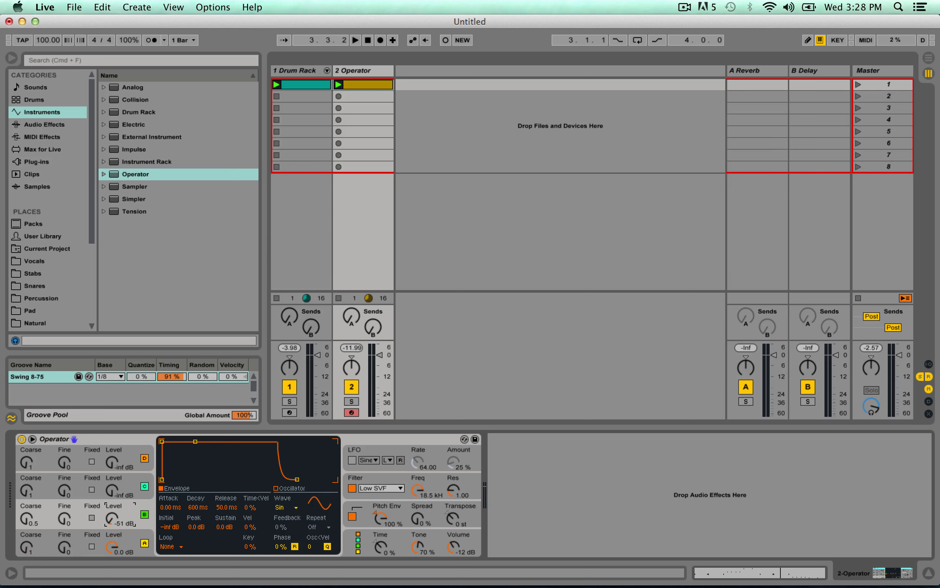
key(space)
drag(112, 518, 112, 502)
key(space)
drag(297, 479, 316, 479)
key(space)
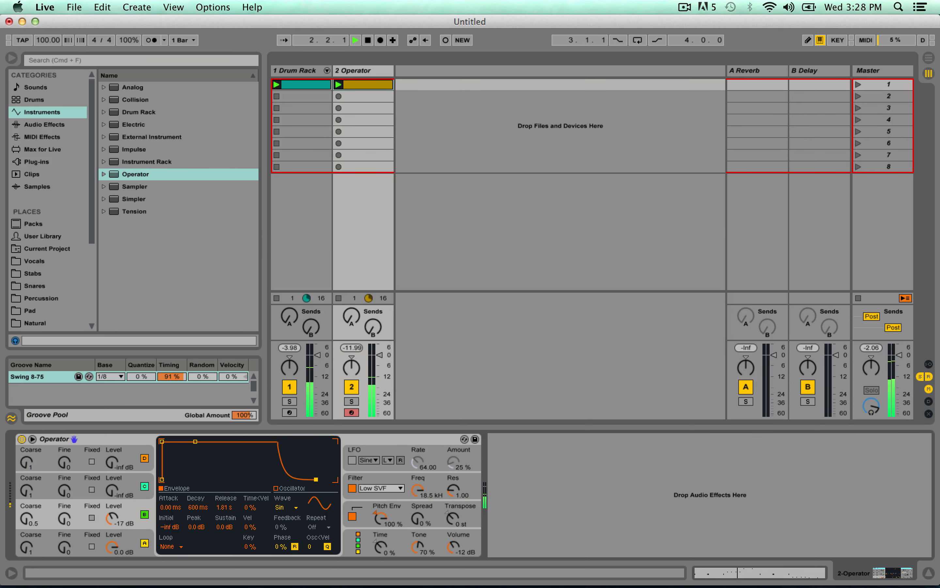
drag(107, 526, 106, 530)
key(space)
Solo the Operator track and raise oscillator C's level to 0.0 dB, checking it in playback.
click(351, 402)
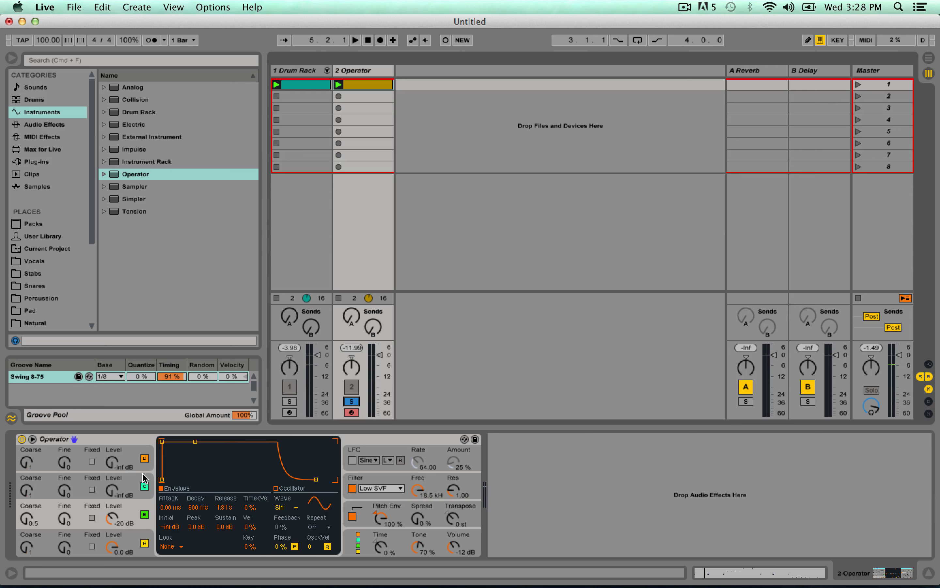
click(136, 484)
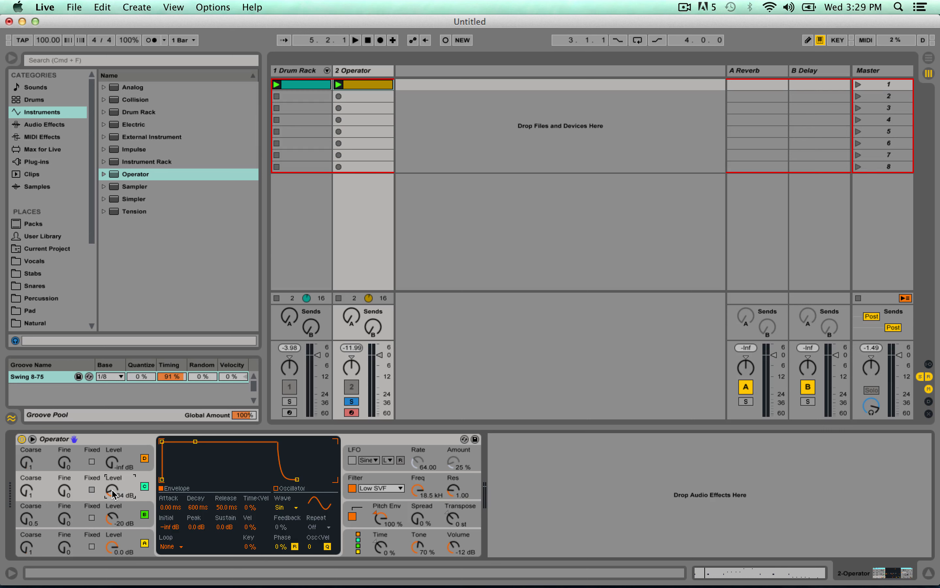
drag(112, 491, 112, 465)
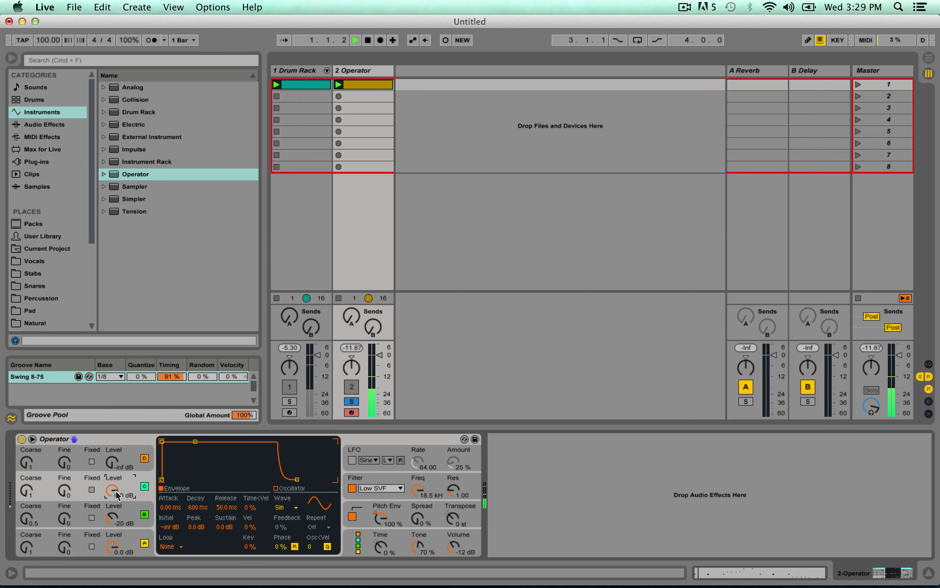
key(space)
key(space)
Give oscillator C's envelope a 37.6 ms decay with -inf dB sustain, and lower its level to -7.0 dB.
drag(196, 441, 183, 479)
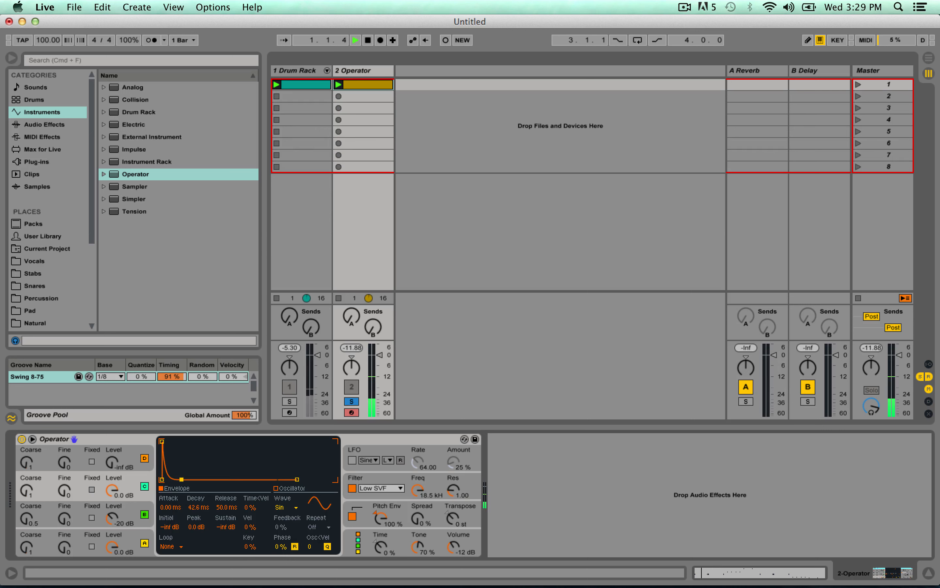
drag(181, 479, 180, 479)
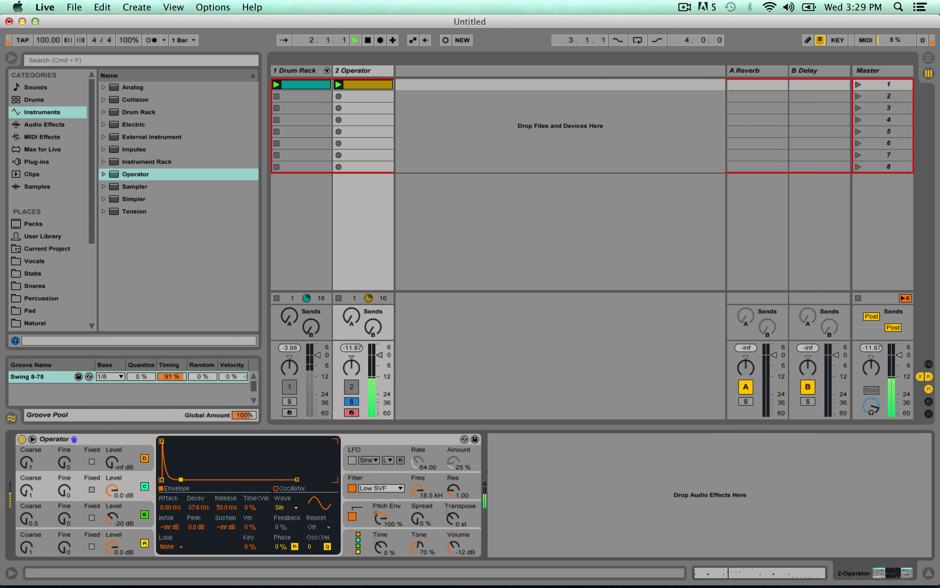
drag(112, 489, 112, 500)
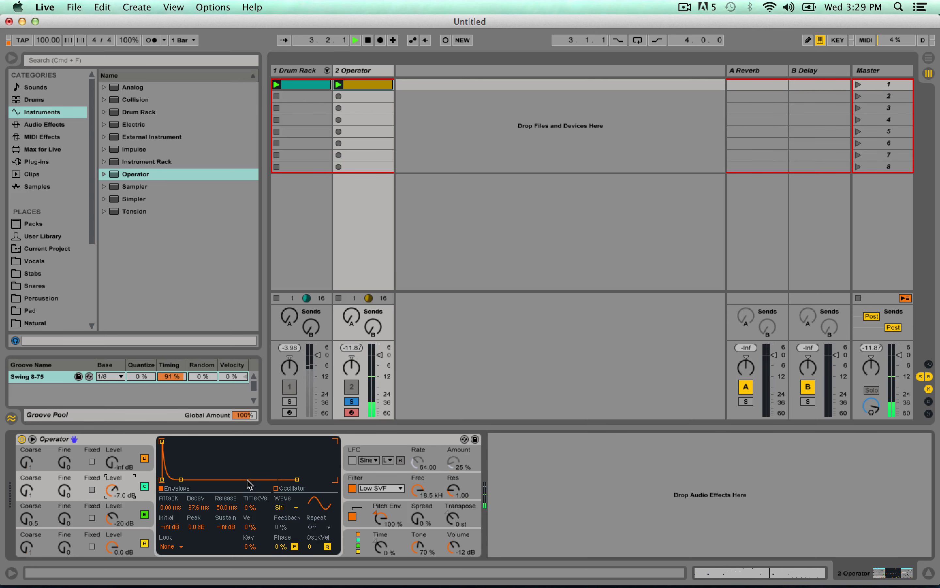
Unsolo the Operator track, stop playback, and add a new MIDI track after it.
click(352, 401)
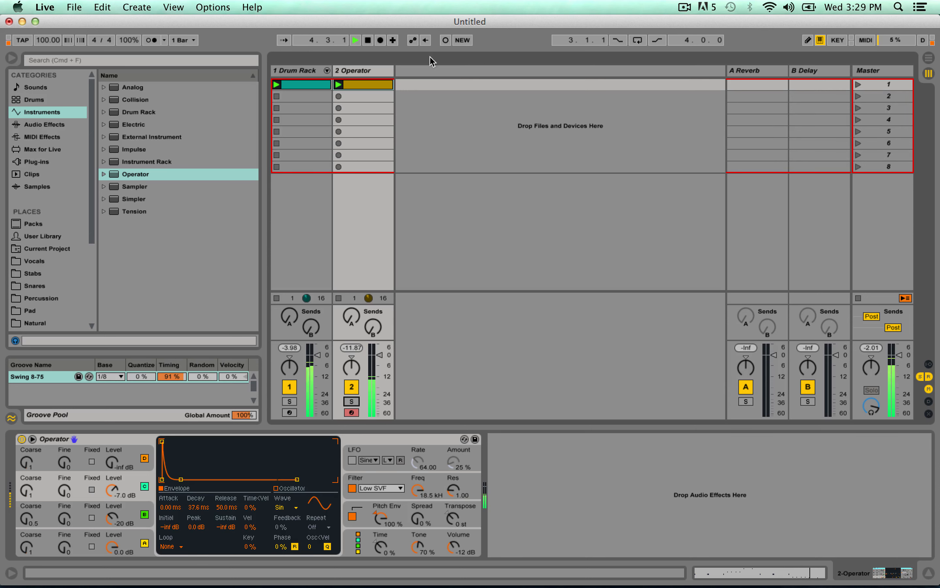
click(361, 74)
key(space)
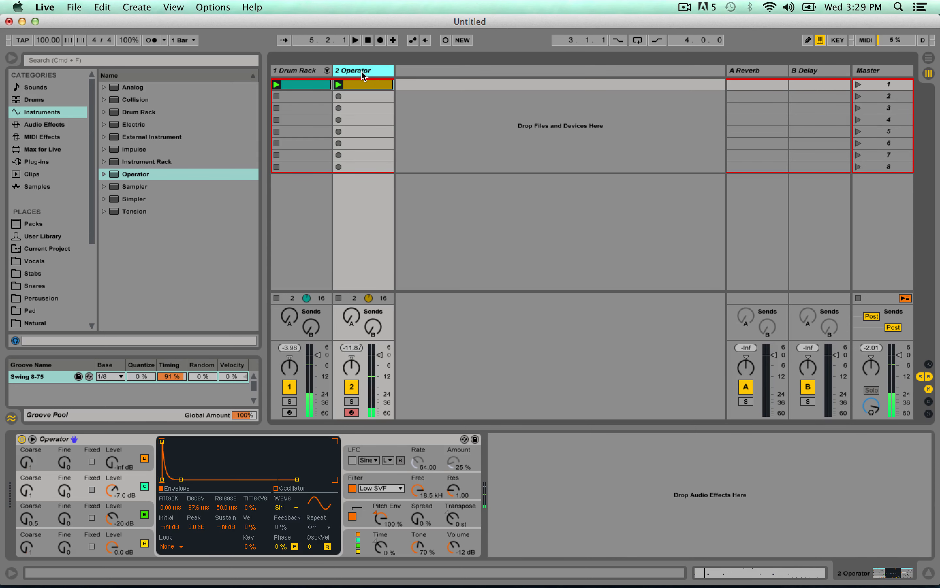
key(super+shift+t)
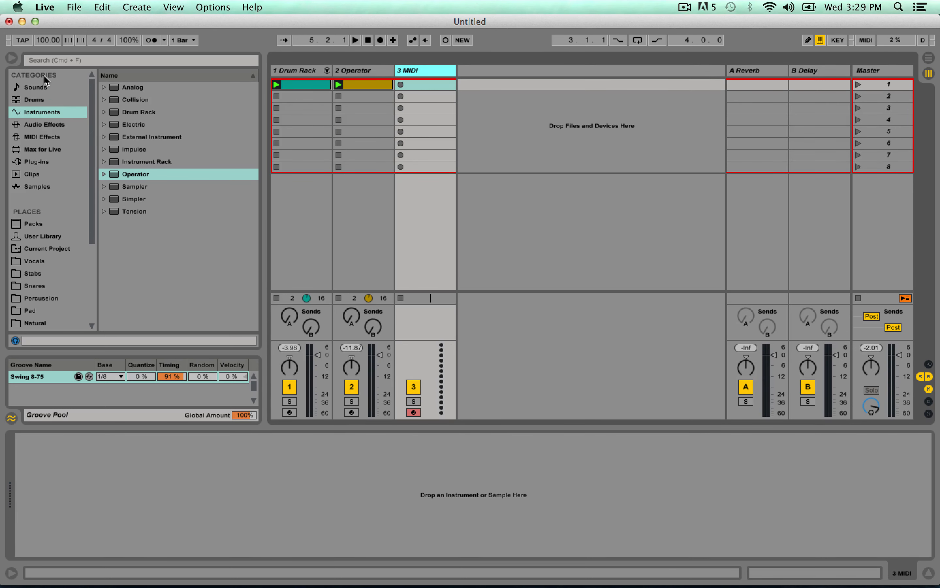
Open the Piano & Keys sounds and preview the electric piano presets, starting with Electric Piano1 Soft.adv.
click(42, 87)
click(104, 100)
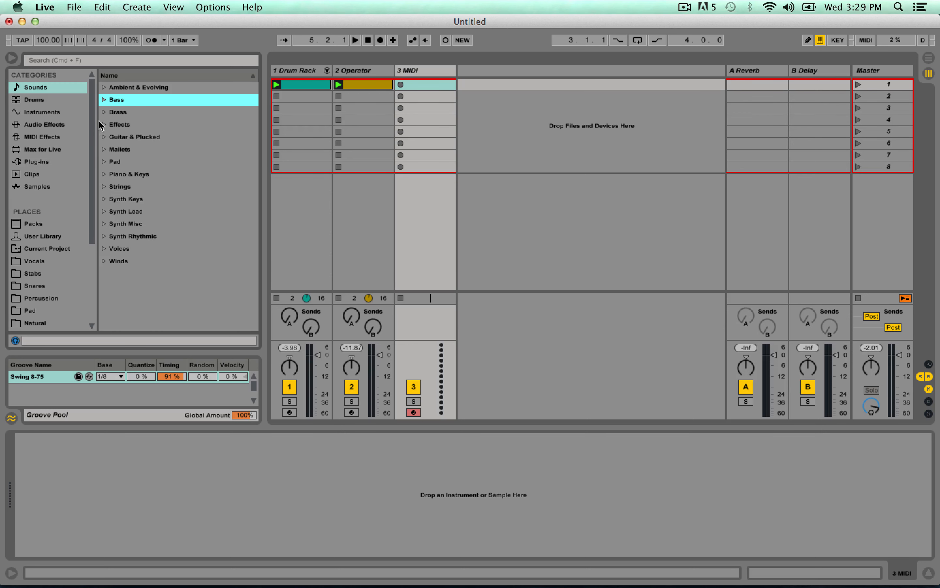
click(104, 174)
scroll(165, 214, down, 5)
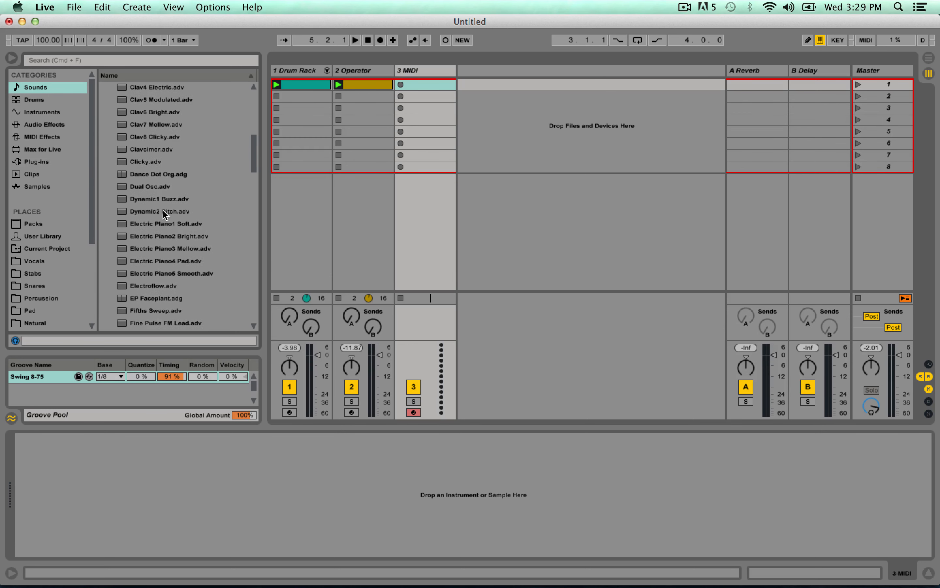
click(176, 223)
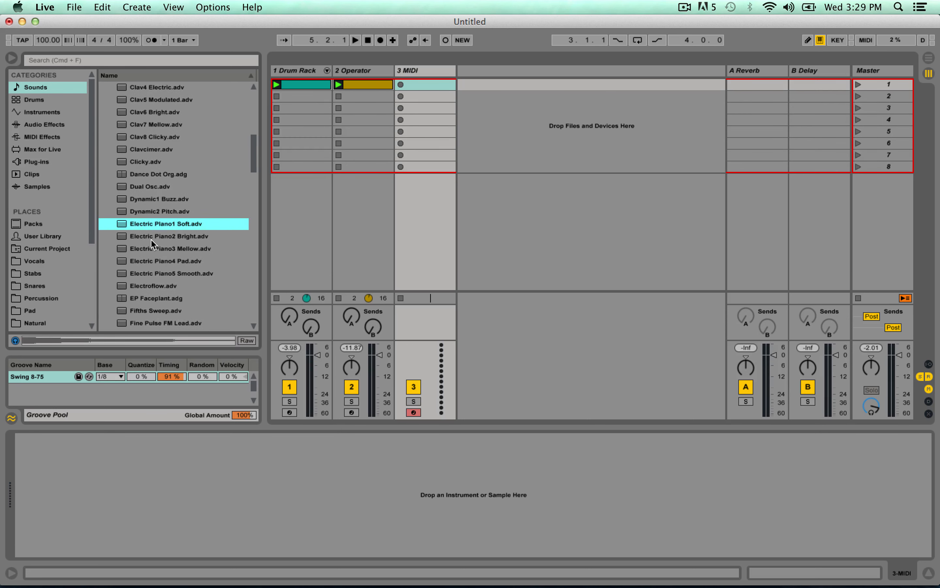
key(Down)
key(Down)
key(Down)
key(Down)
key(Down)
key(Down)
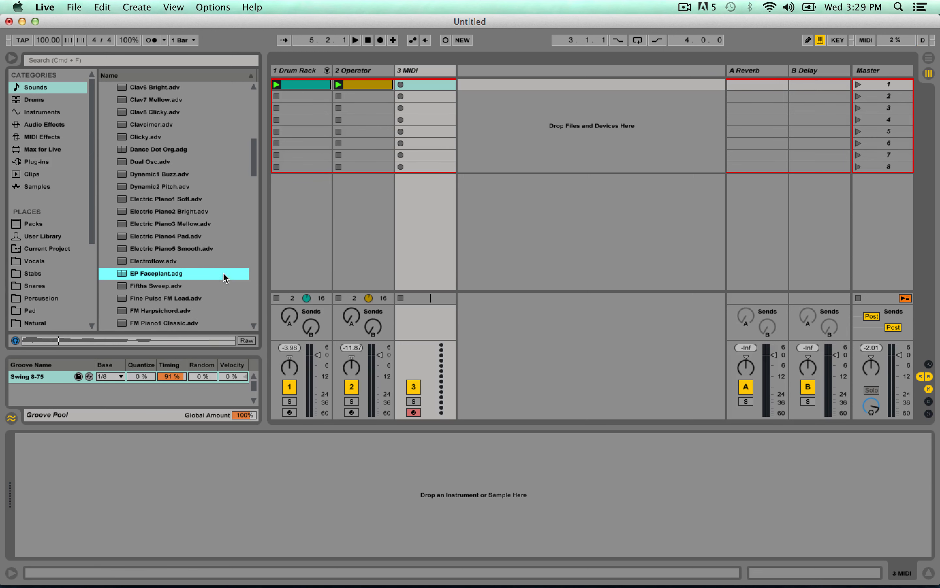
Preview further Piano & Keys presets, including Dual Osc.adv, to find a sound for the new track.
scroll(223, 273, down, 2)
click(218, 276)
scroll(214, 264, down, 2)
scroll(210, 259, up, 2)
click(150, 148)
scroll(171, 158, up, 2)
click(188, 166)
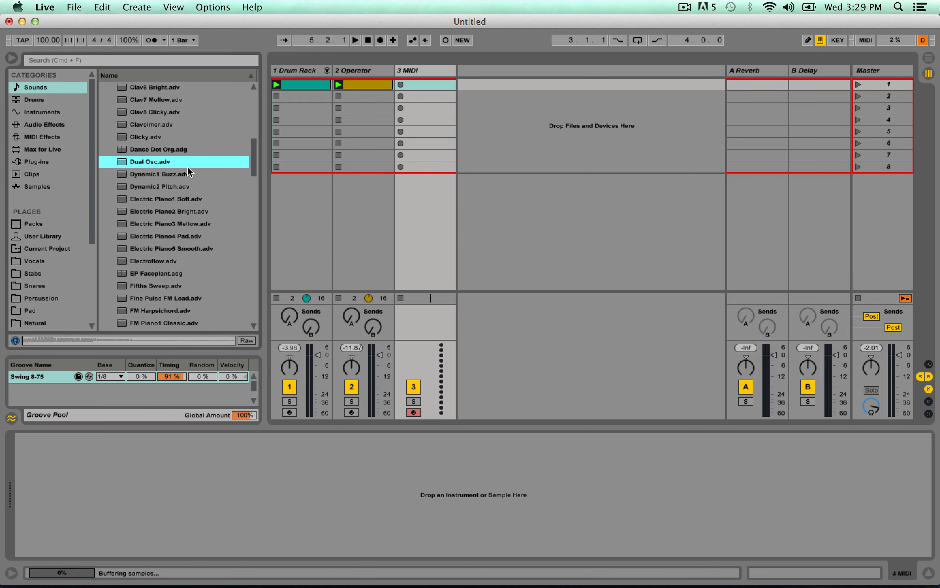
scroll(187, 167, up, 2)
key(Up)
key(Up)
scroll(187, 172, up, 2)
key(Up)
Load Clav3 Clean.adv onto the new MIDI track and create an empty clip in its first slot.
click(166, 147)
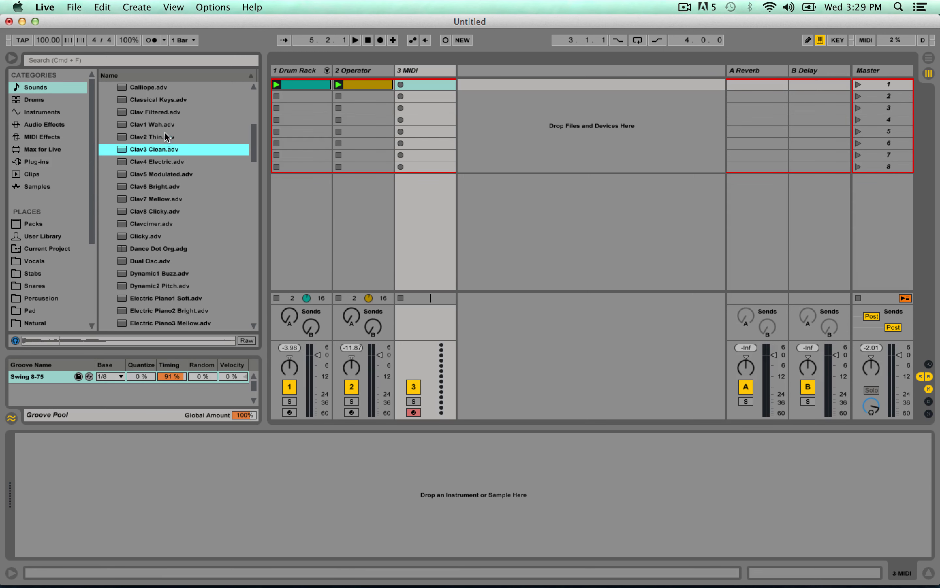
drag(153, 153, 411, 80)
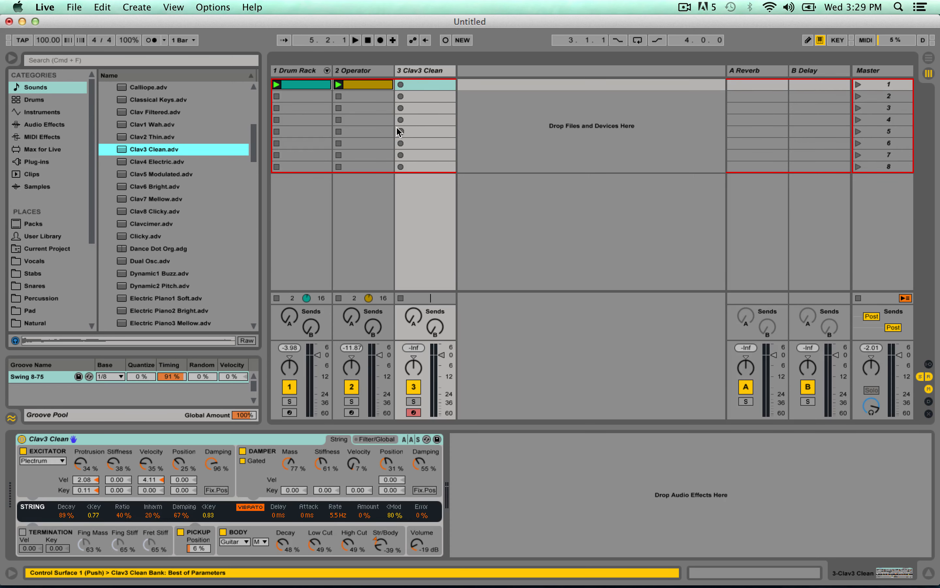
double_click(426, 85)
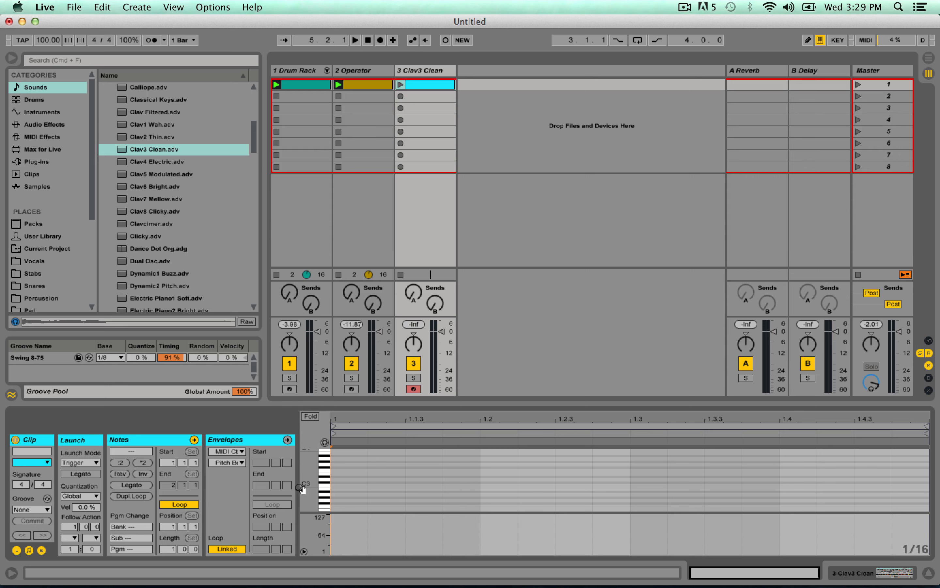
Try off-beat G2, A#2 and D3 chords in the Clav3 Clean clip at 1.1.3, 1.2.3, 1.3.3 and 1.4.3, and play the set.
scroll(309, 489, down, 3)
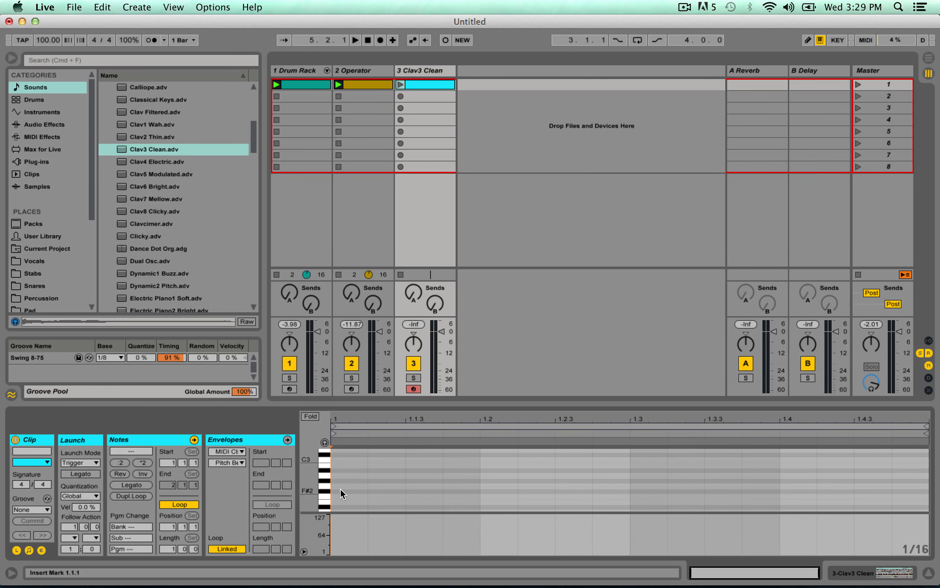
double_click(341, 489)
drag(347, 489, 860, 498)
scroll(420, 471, up, 1)
key(space)
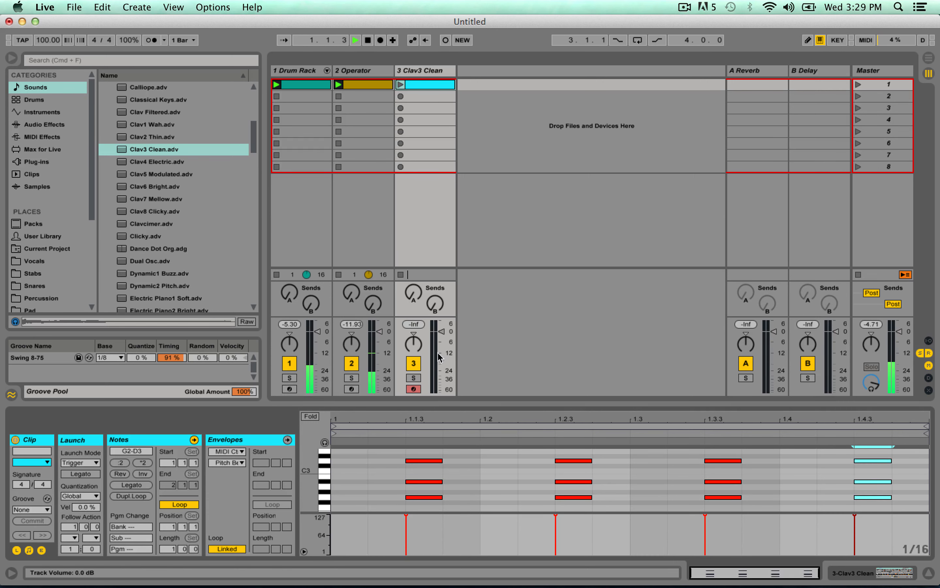
Lower the Clav3 Clean track's volume and launch its clip along with the drums and bass.
drag(442, 333, 441, 345)
key(space)
click(402, 83)
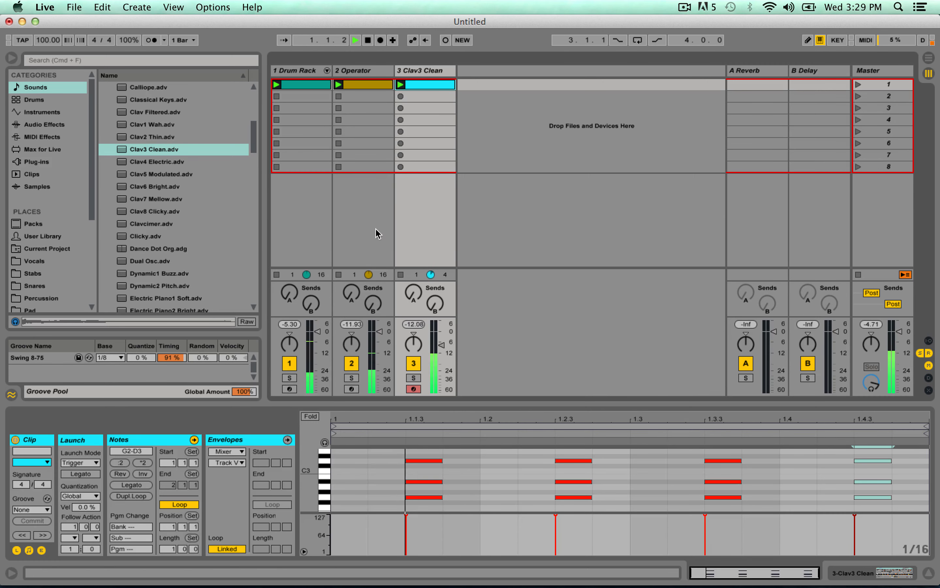
key(space)
key(space)
Check the Operator clip's notes against playback and delete all chord notes from the Clav3 Clean clip.
drag(370, 462, 919, 504)
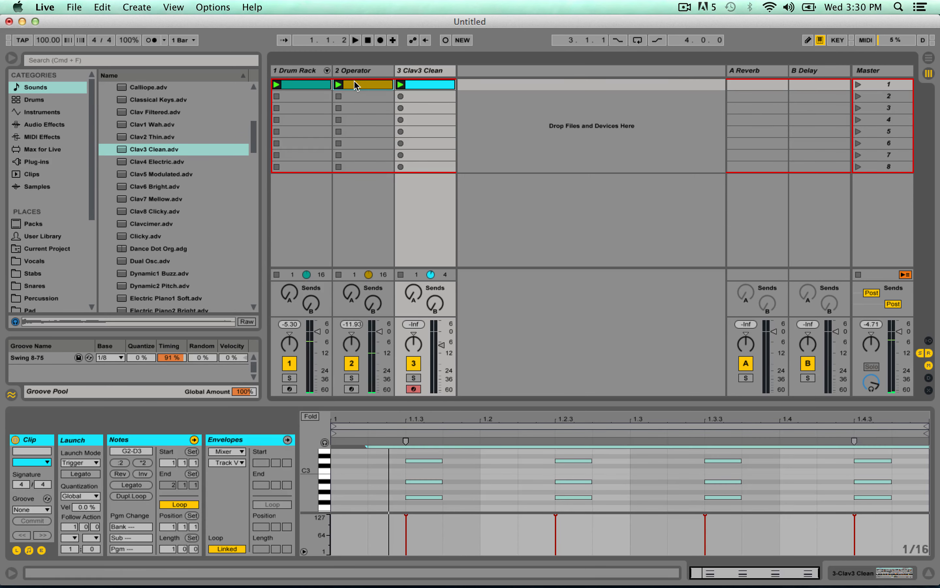
click(361, 213)
click(363, 476)
key(space)
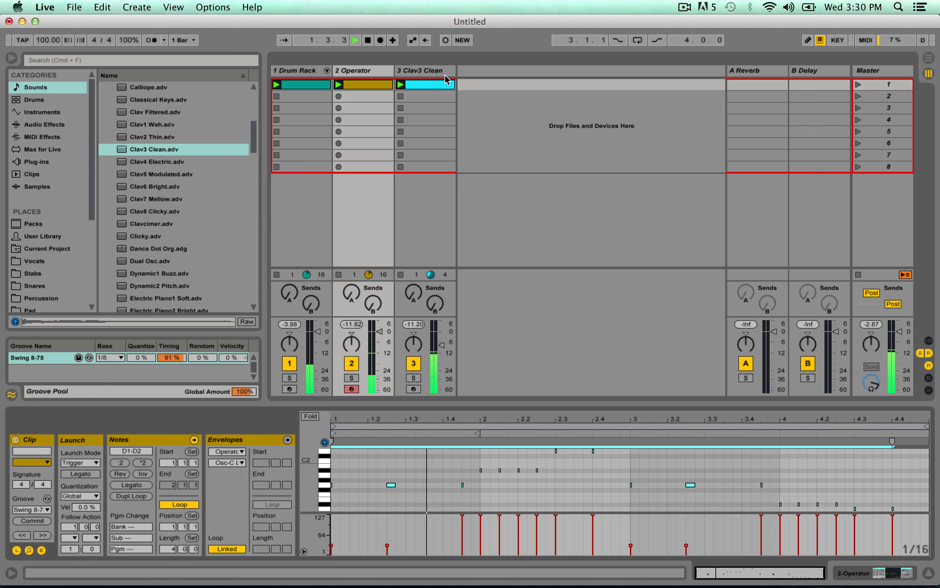
click(425, 212)
key(super+a)
key(Delete)
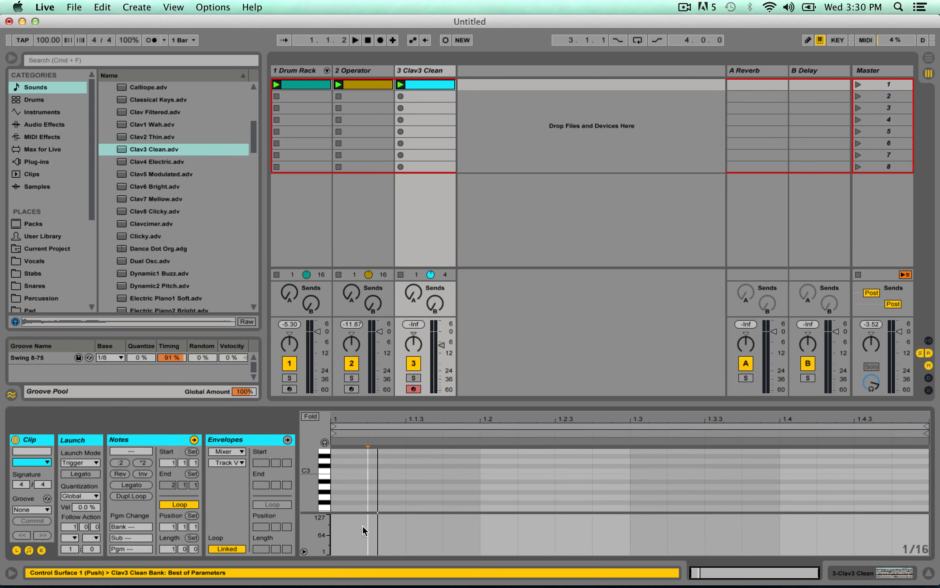
Add a G2, A#2 and D3 chord at 1.2 in the Clav3 Clean clip, duplicate it at 1.4, and play the set.
double_click(489, 498)
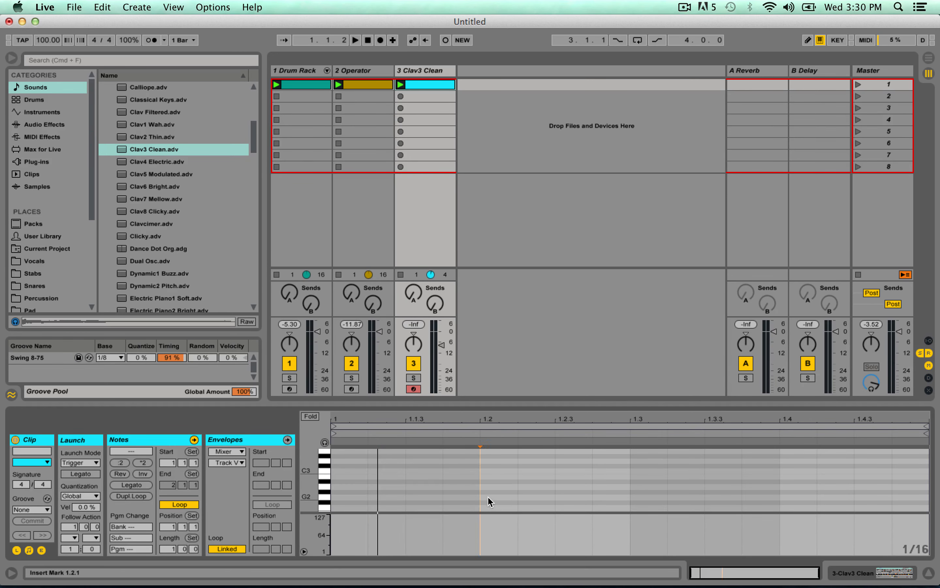
double_click(504, 482)
double_click(497, 465)
mouse_move(497, 465)
mouse_down()
mouse_move(520, 507)
mouse_move(798, 497)
mouse_up()
key(space)
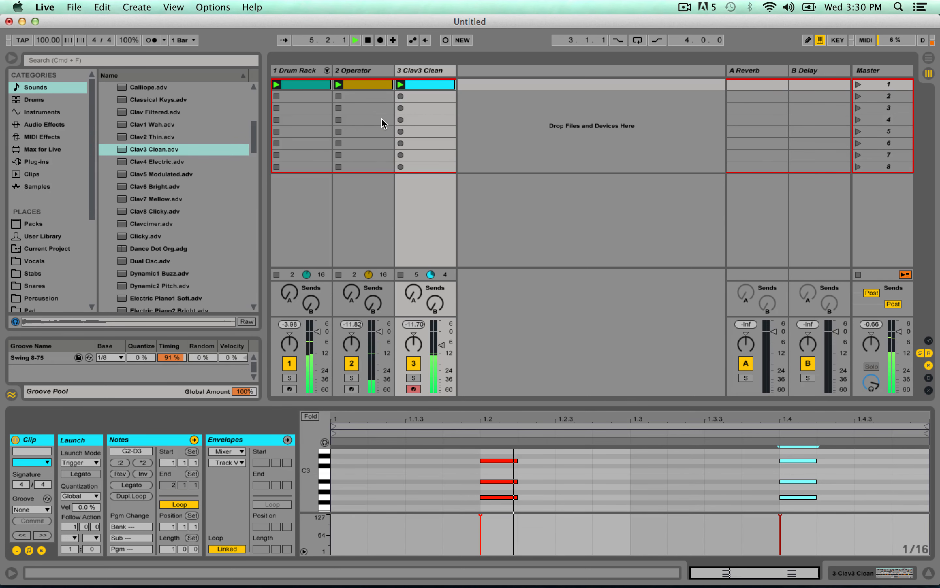
Add an Auto Filter to the Clav3 Clean track and restart playback.
click(413, 71)
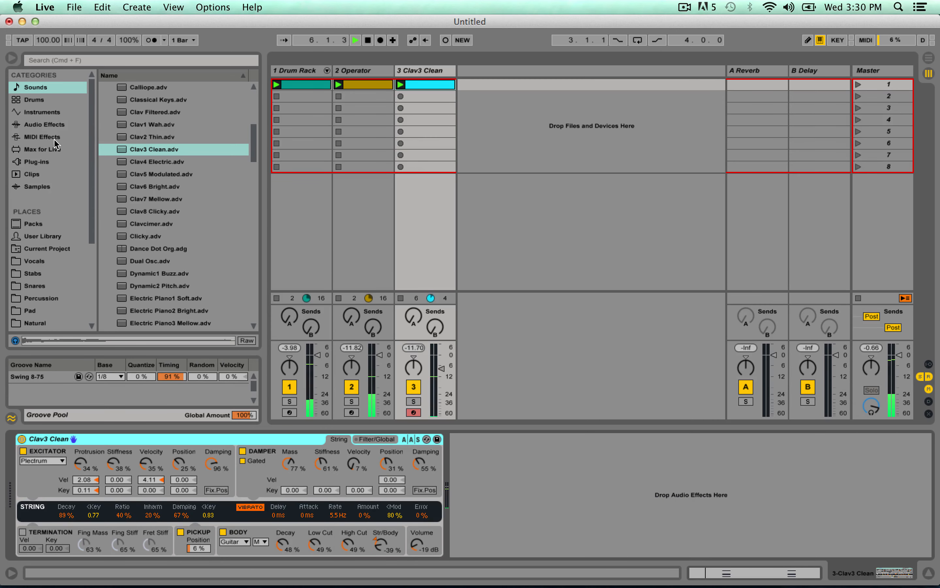
key(space)
click(54, 125)
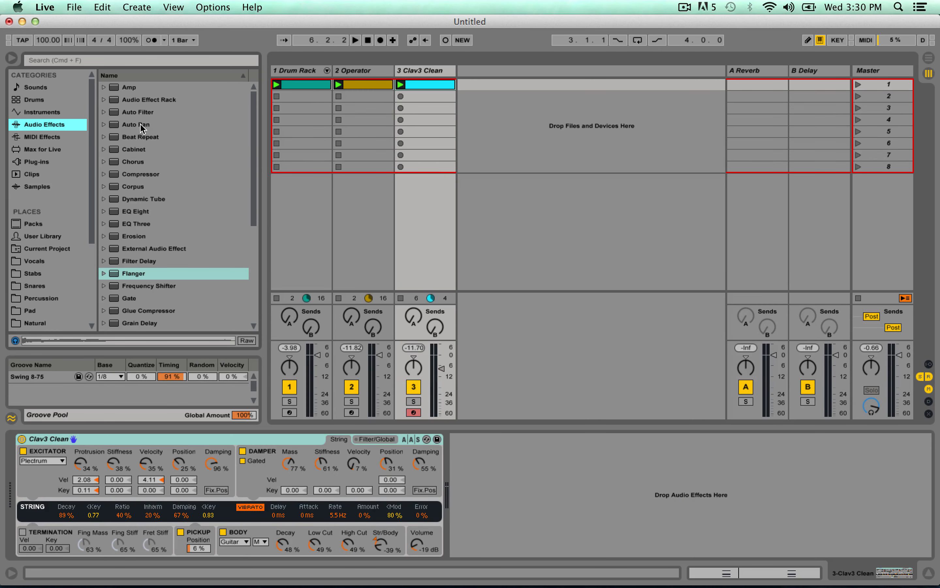
double_click(138, 112)
key(space)
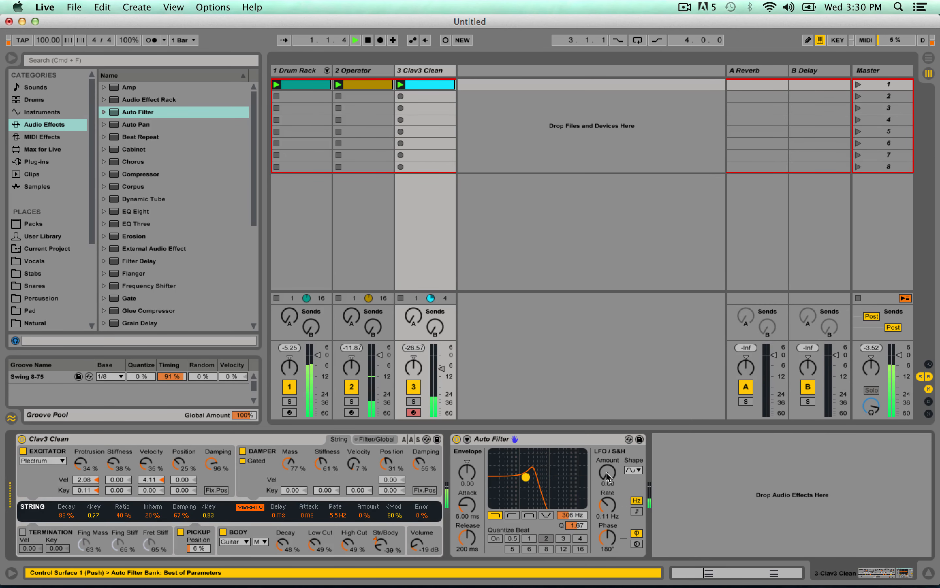
Set the Auto Filter's LFO amount to about 23.6, rate to 1.43 Hz, phase to 0° and cutoff to about 1.05 kHz.
drag(607, 477, 609, 493)
drag(612, 542, 612, 563)
mouse_move(525, 477)
mouse_down()
mouse_move(513, 485)
mouse_move(543, 479)
mouse_up()
scroll(211, 294, down, 3)
scroll(212, 294, up, 2)
drag(613, 501, 614, 506)
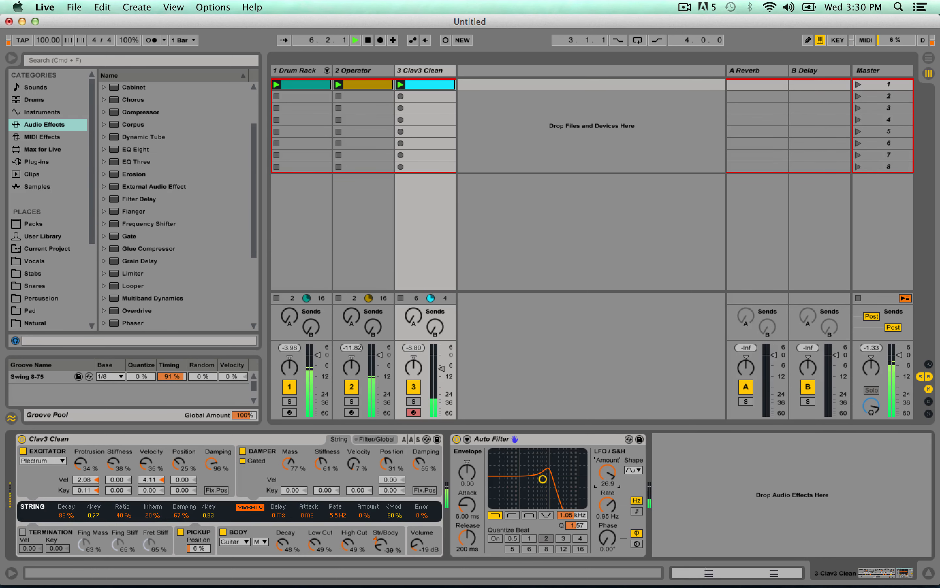
drag(608, 504, 607, 495)
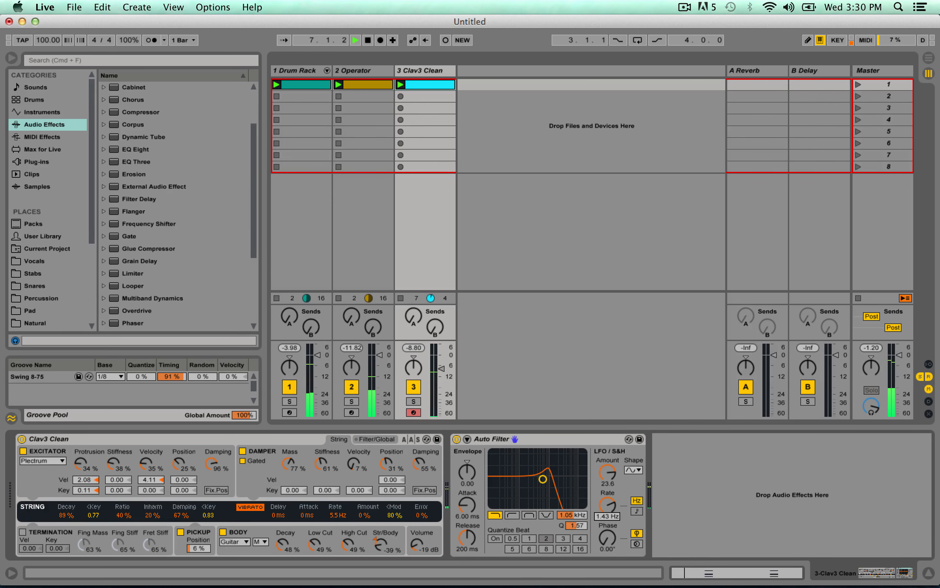
Add a Reverb at 36% dry/wet after the Auto Filter and set the filter to 1.16 kHz with Q 1.25.
scroll(183, 296, down, 5)
double_click(137, 251)
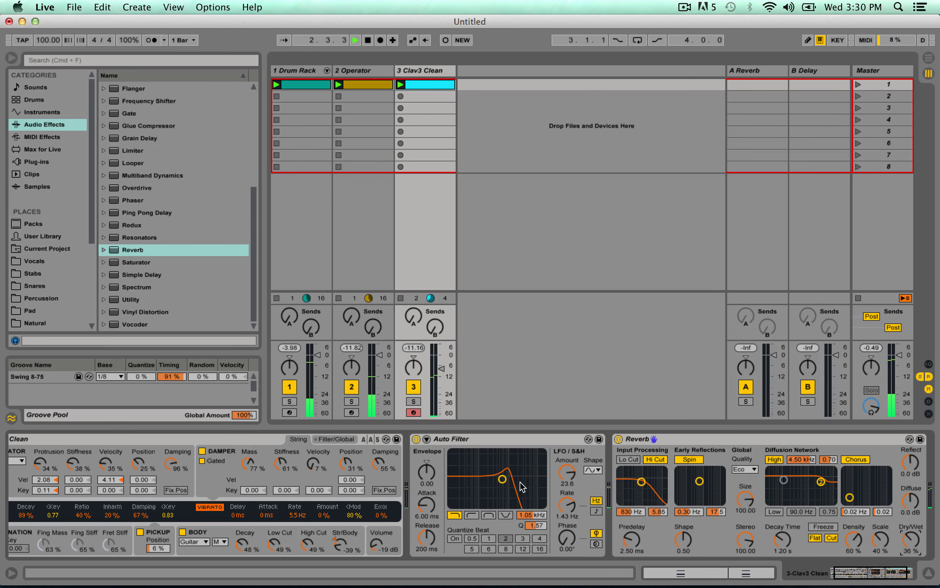
drag(503, 479, 503, 485)
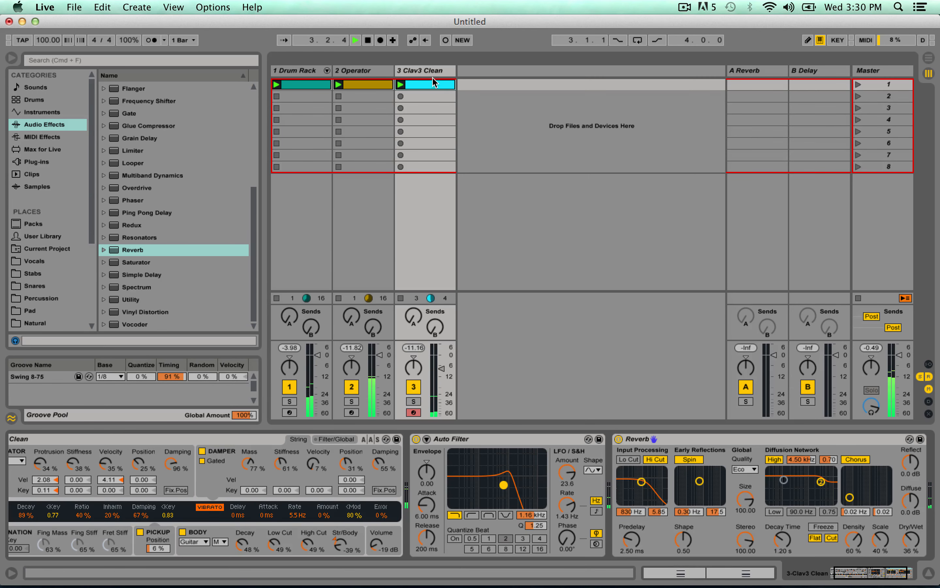
Examine the Drum Rack's clip and its kick, snare and hi-hat pads' sample settings.
click(301, 70)
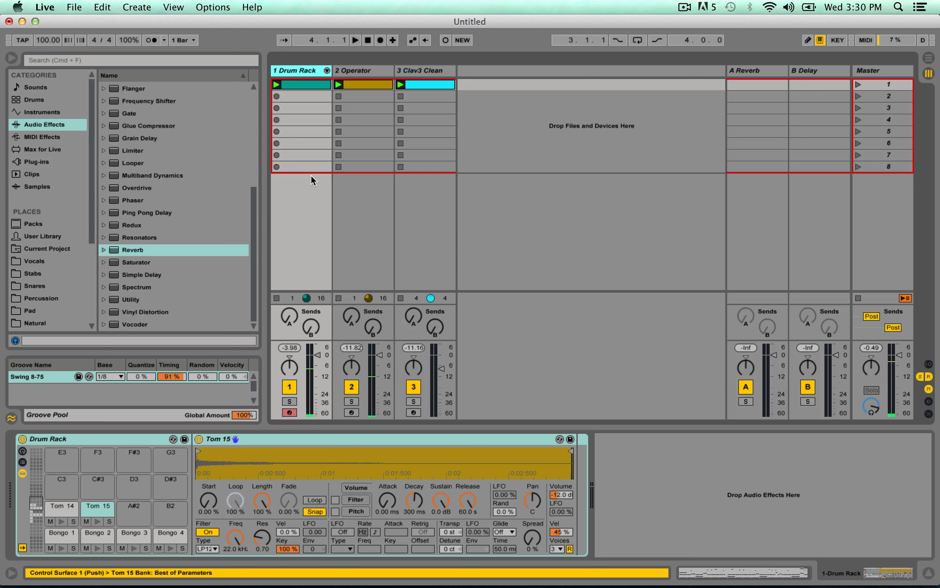
click(41, 517)
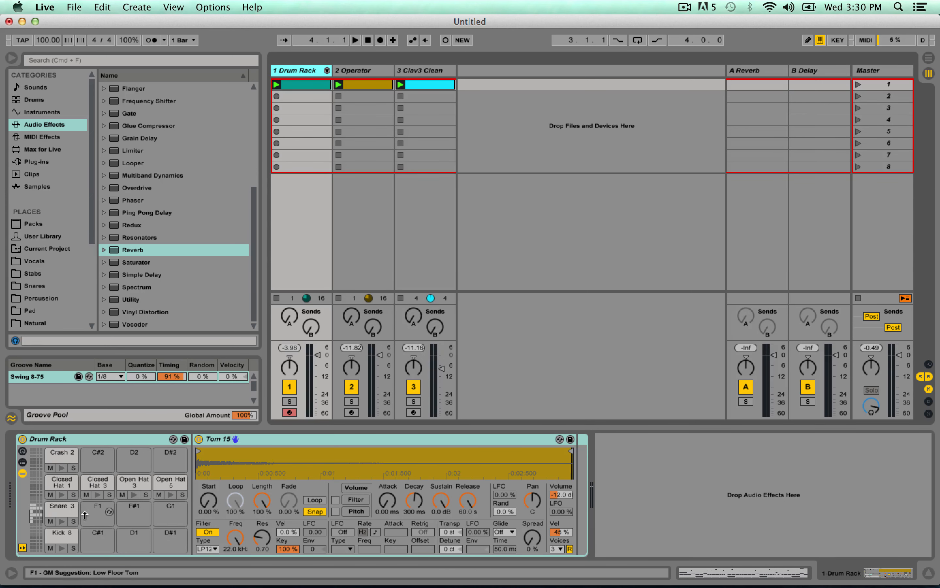
double_click(323, 85)
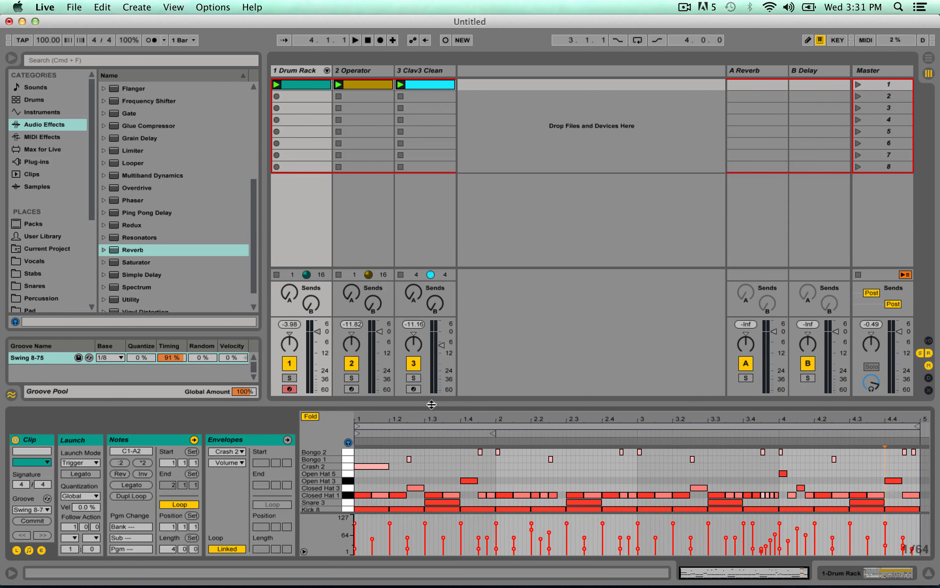
mouse_move(432, 404)
mouse_down()
mouse_move(428, 222)
mouse_move(443, 420)
mouse_up()
double_click(289, 76)
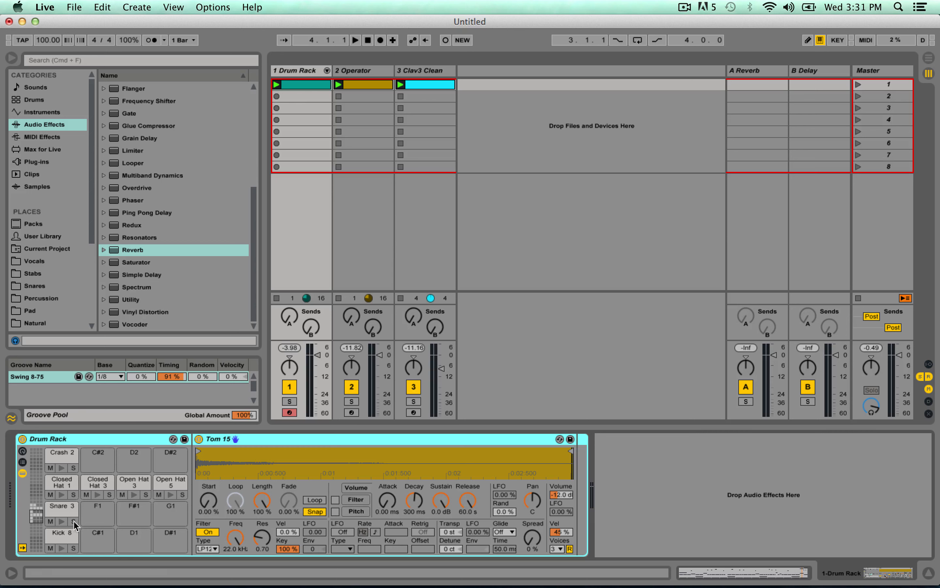
click(70, 534)
click(66, 506)
click(104, 481)
click(131, 478)
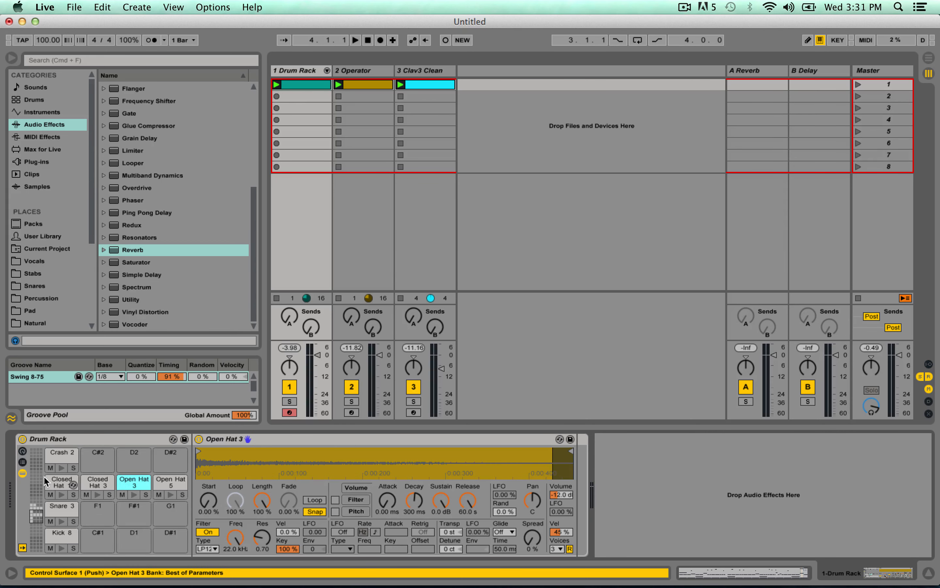
click(49, 482)
Try transposing the Kick 8 pad to -6 st during playback.
click(61, 534)
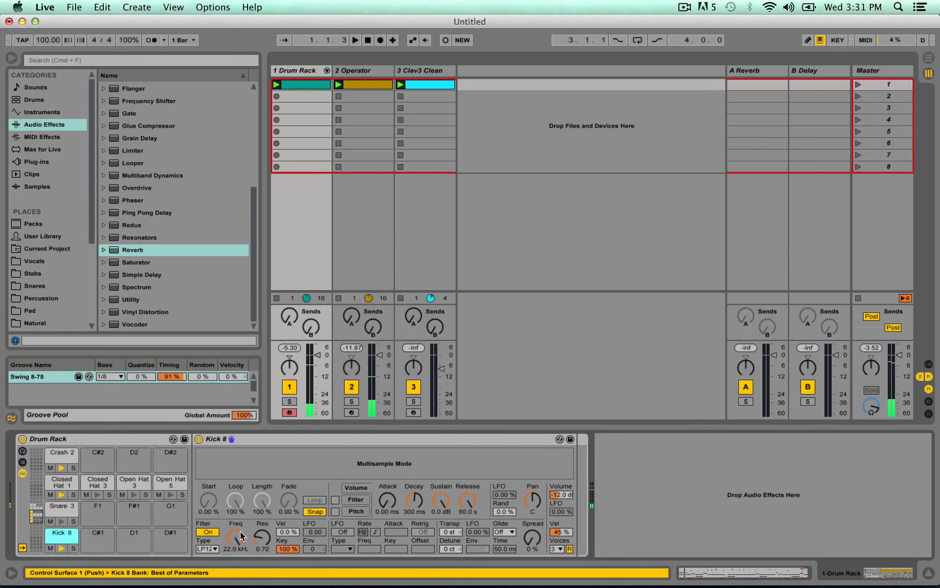
key(space)
drag(446, 532, 446, 546)
Set the Operator track's volume to 0.2 dB and return Kick 8's transpose to 0 st.
drag(379, 355, 380, 355)
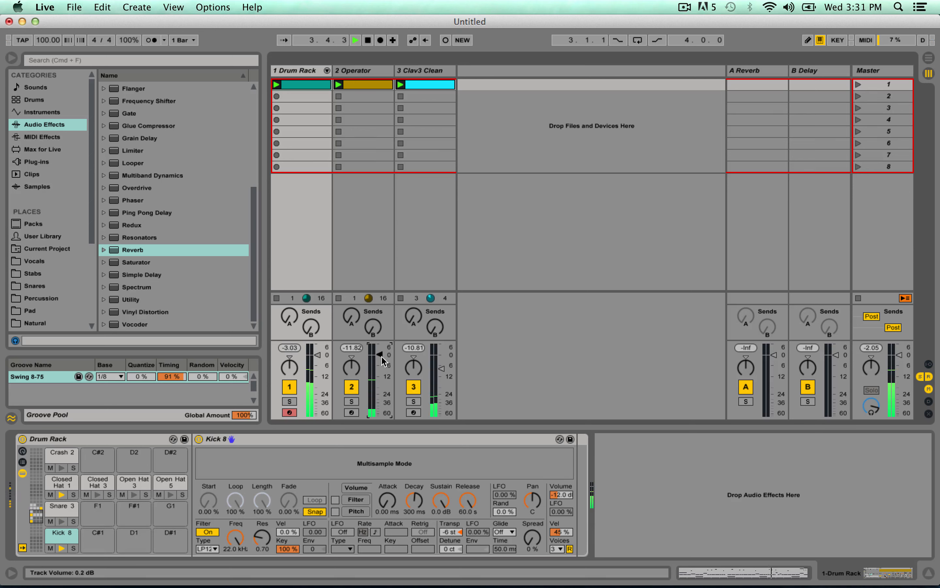
drag(452, 532, 452, 521)
key(space)
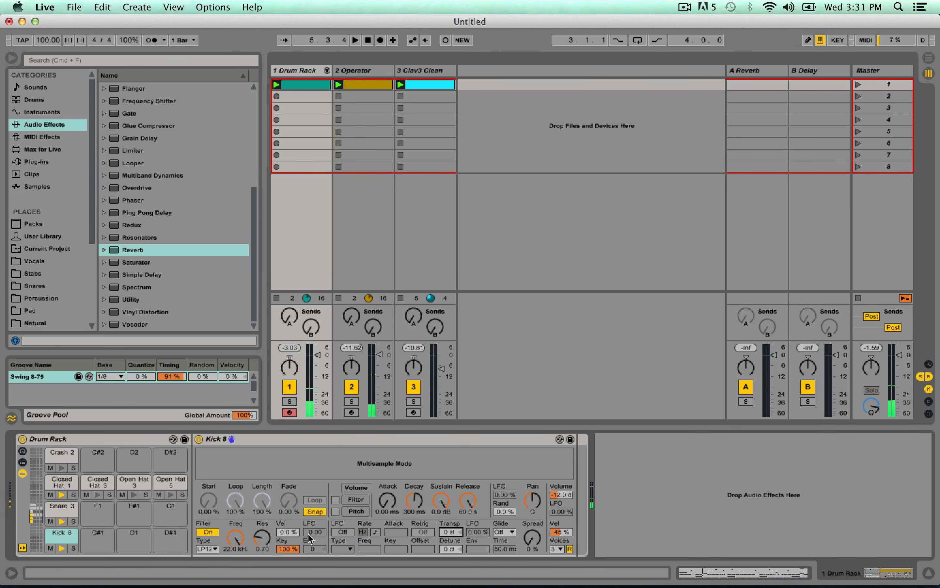
Select the Snare 3 pad, add a Reverb after the Drum Rack, and restart playback.
click(60, 510)
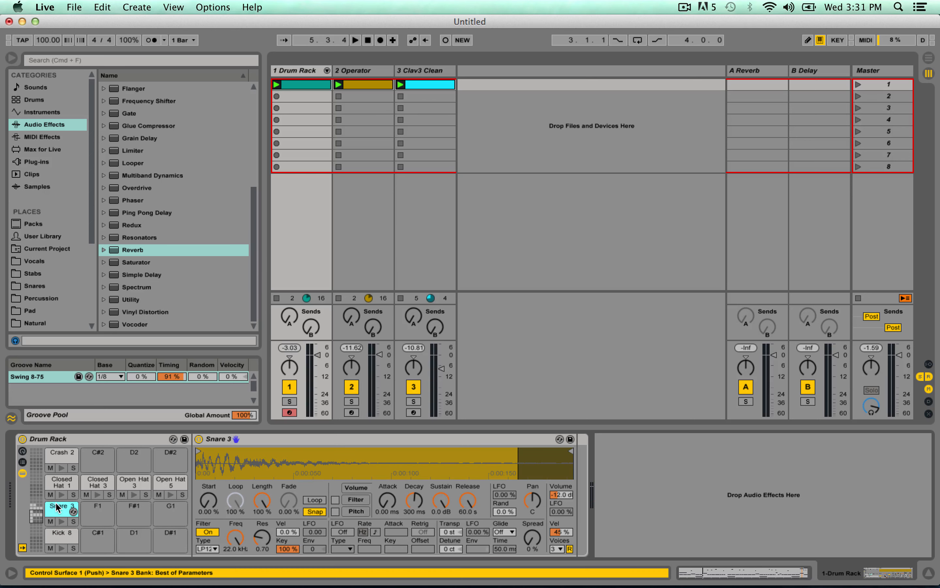
click(279, 443)
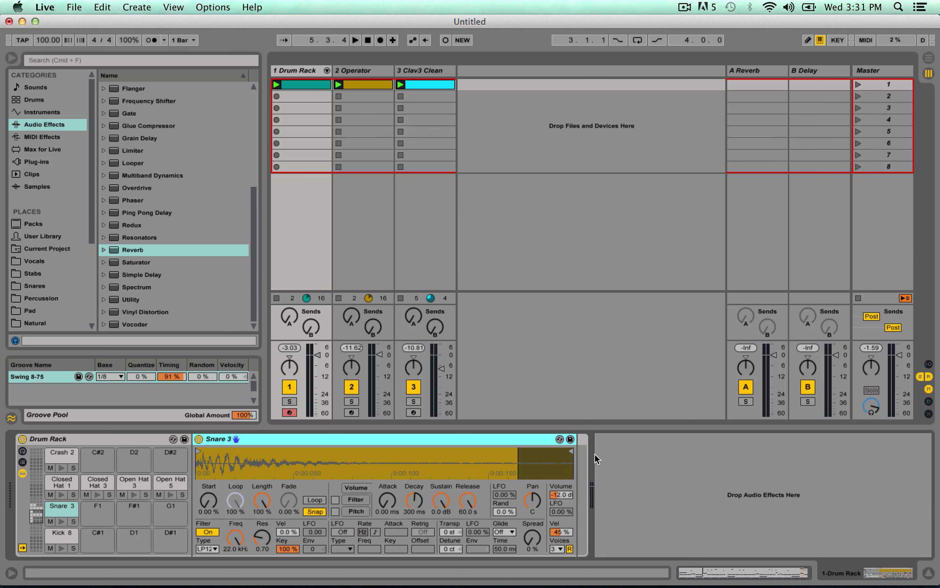
click(116, 253)
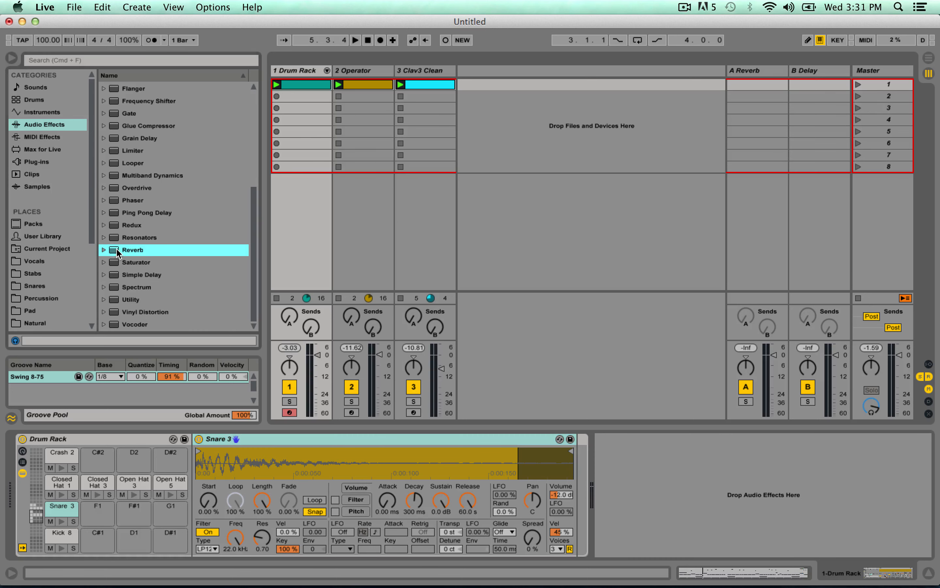
drag(452, 214, 784, 485)
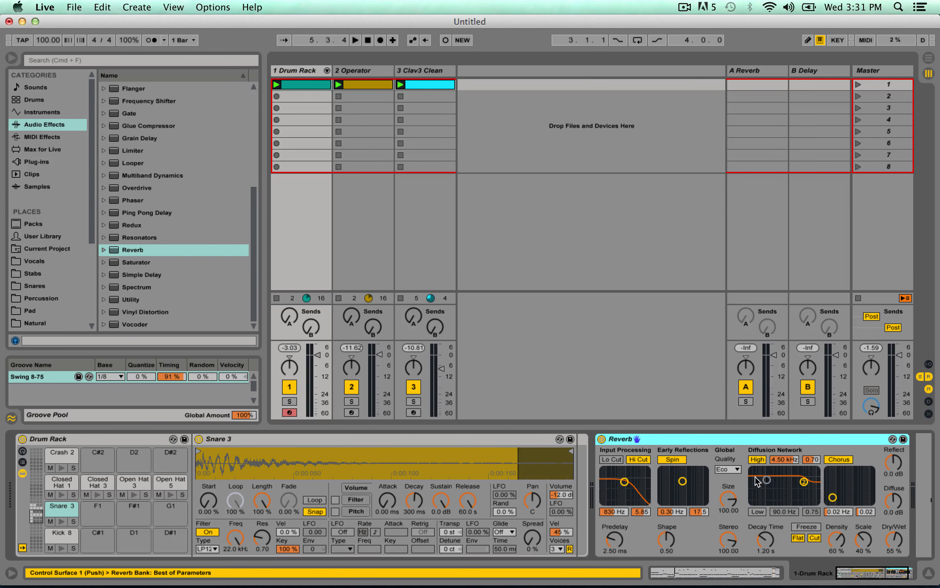
key(space)
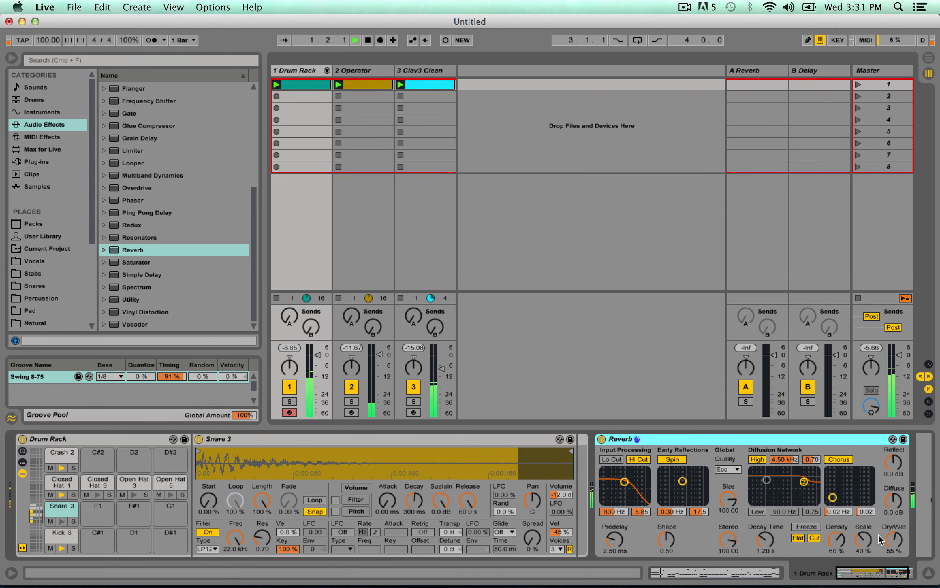
Set the Reverb's size to about 2.91 and its decay time to about 1.47 s.
mouse_move(766, 540)
mouse_down()
mouse_move(766, 518)
mouse_move(765, 542)
mouse_up()
drag(730, 500, 760, 547)
drag(729, 500, 728, 494)
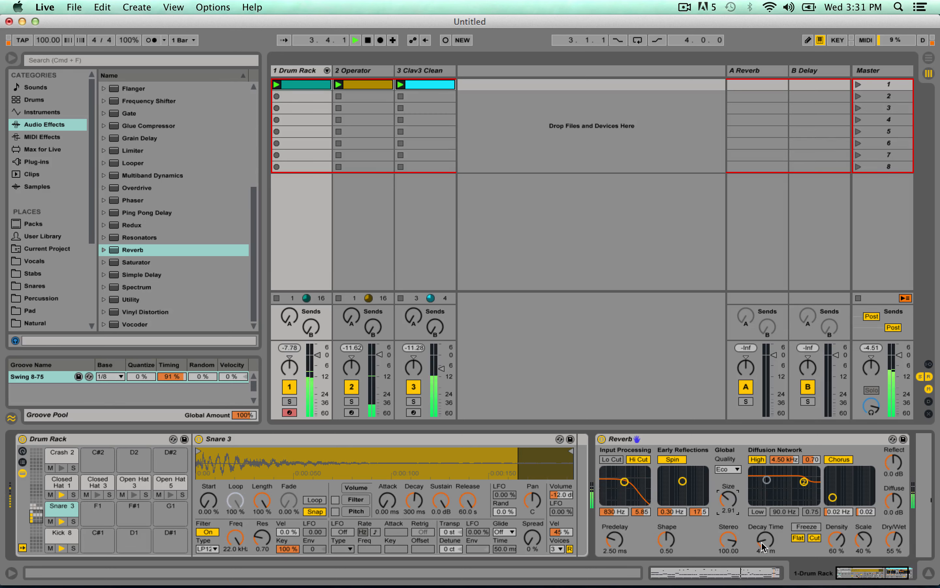
drag(761, 538, 761, 520)
Move the Reverb into the Snare 3 pad's own chain and play the set again.
key(space)
drag(676, 438, 579, 455)
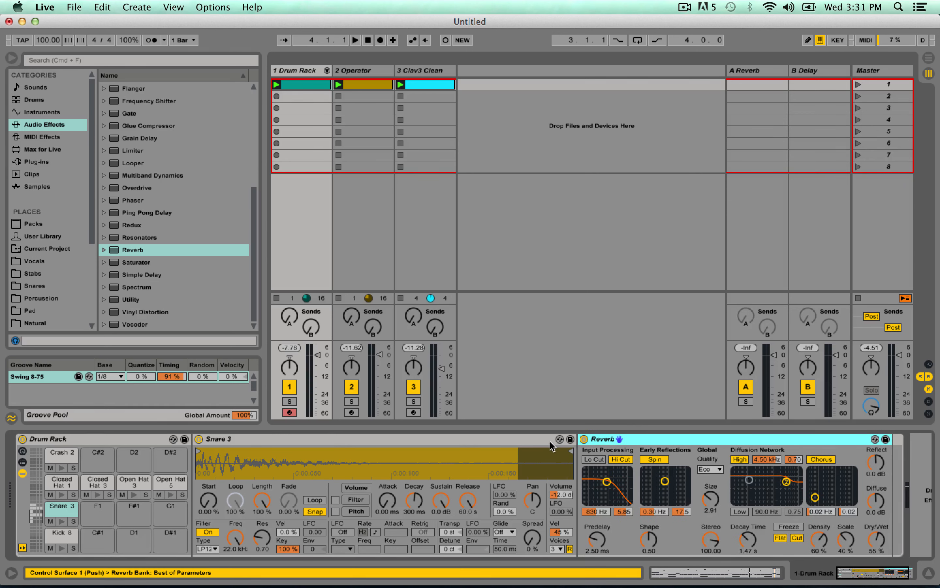
key(space)
Set the Snare 3 Reverb's decay time to 4.55 s, size to 11.91 and dry/wet to 36%, and stop playback.
drag(753, 547, 753, 519)
drag(712, 502, 712, 472)
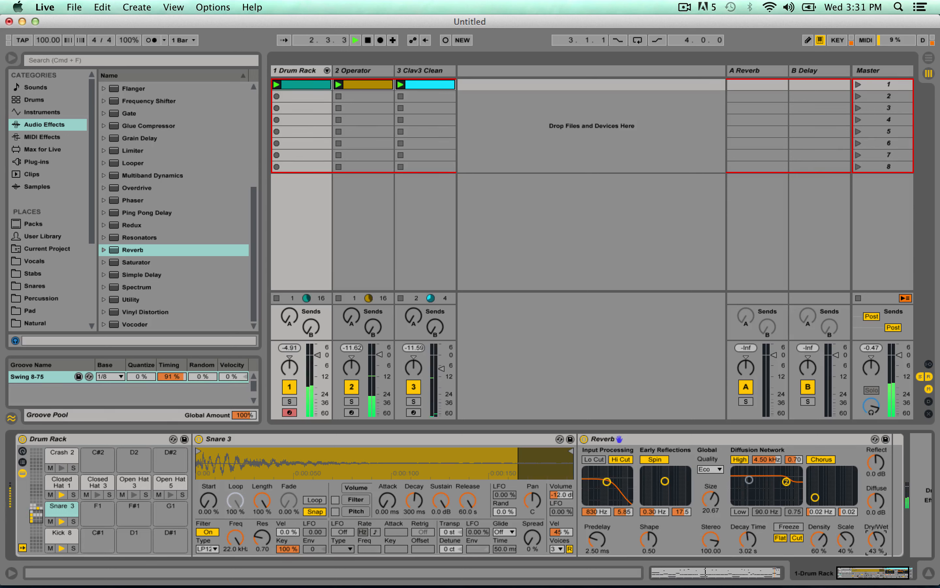
drag(749, 539, 748, 525)
click(712, 500)
drag(877, 540, 876, 544)
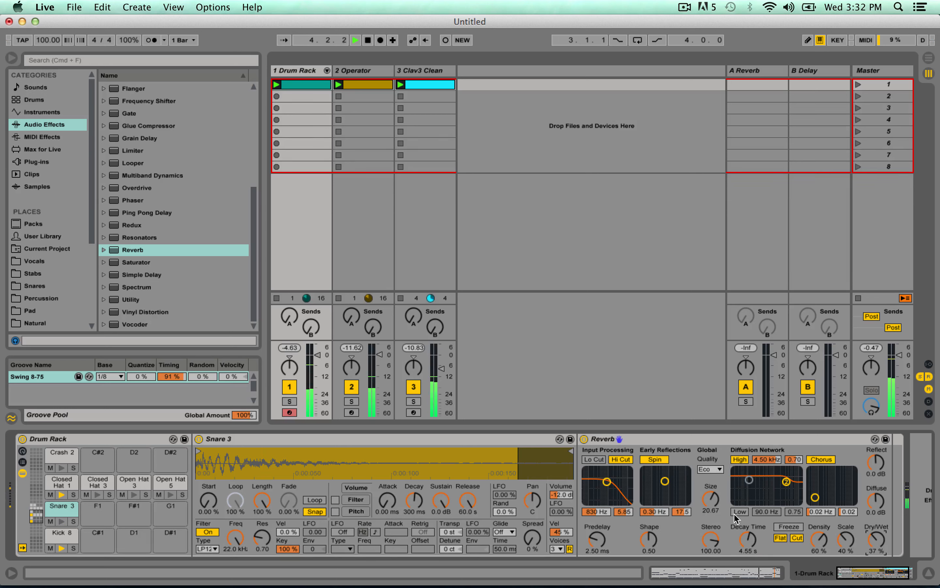
drag(711, 500, 711, 506)
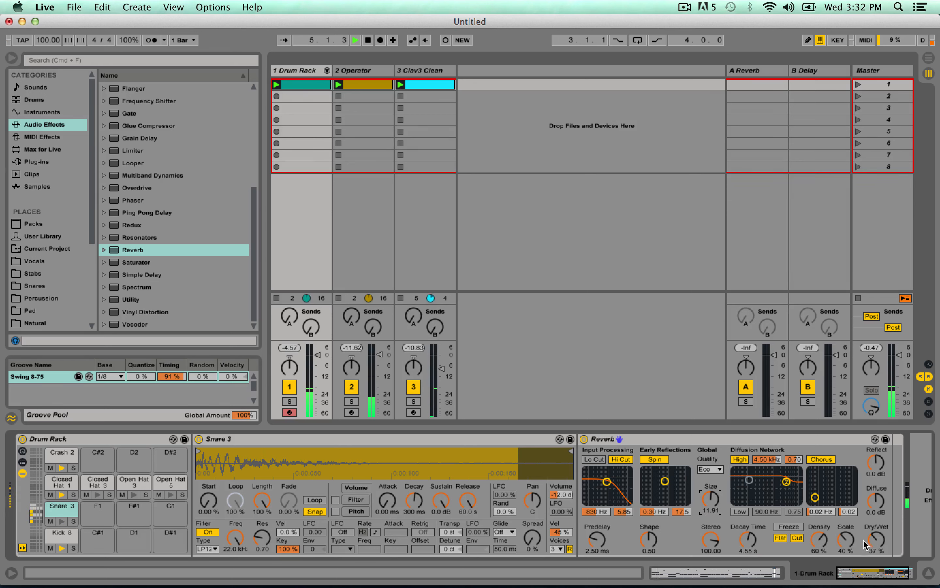
drag(875, 541, 874, 543)
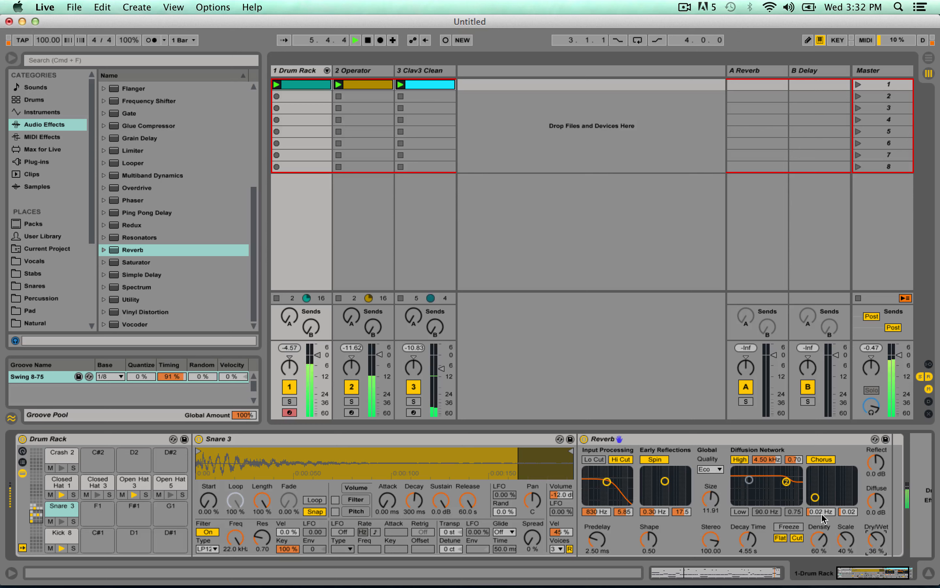
key(space)
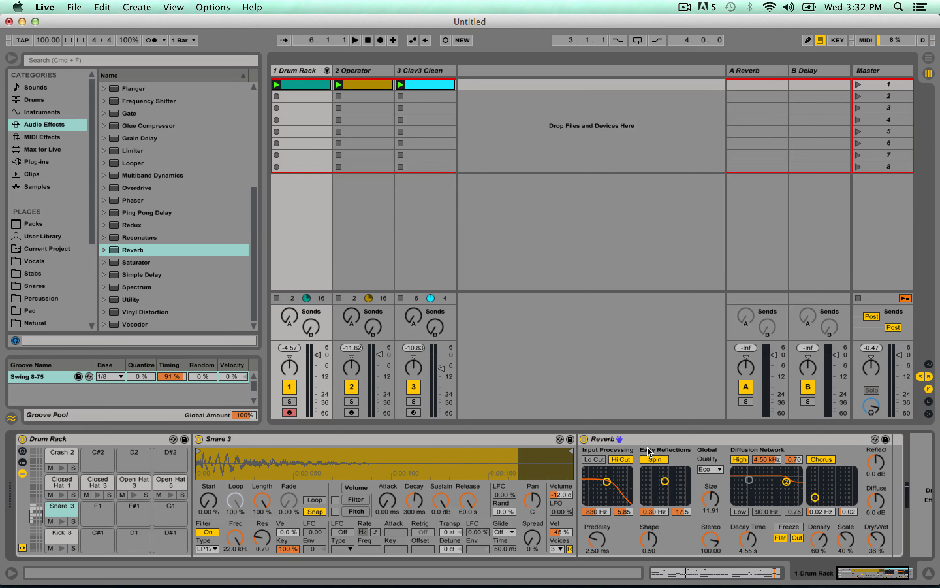
click(517, 440)
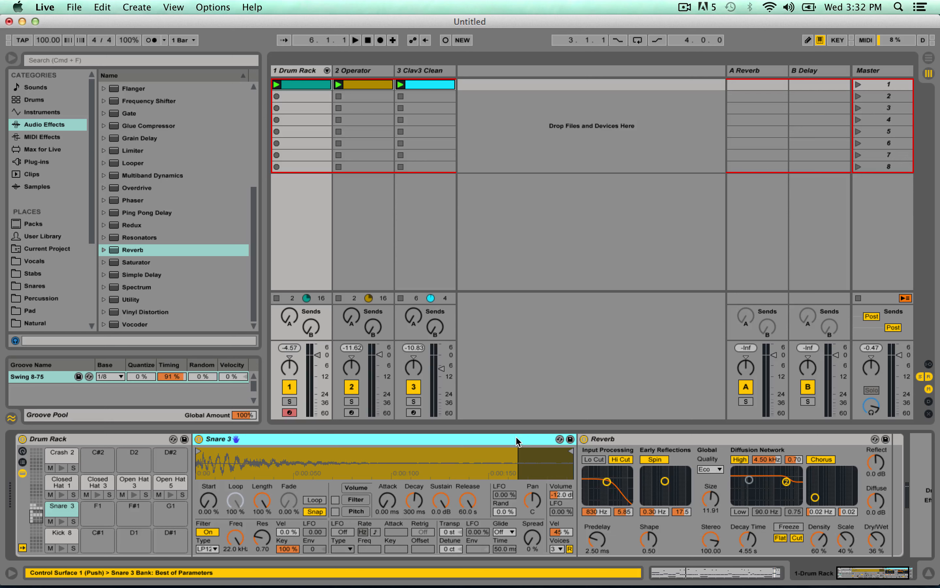
right_click(506, 441)
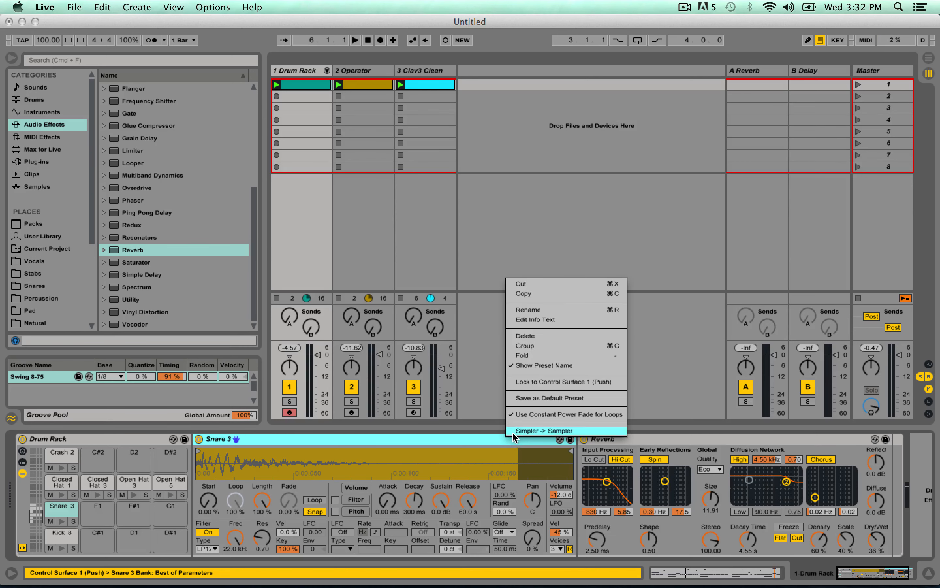
click(440, 441)
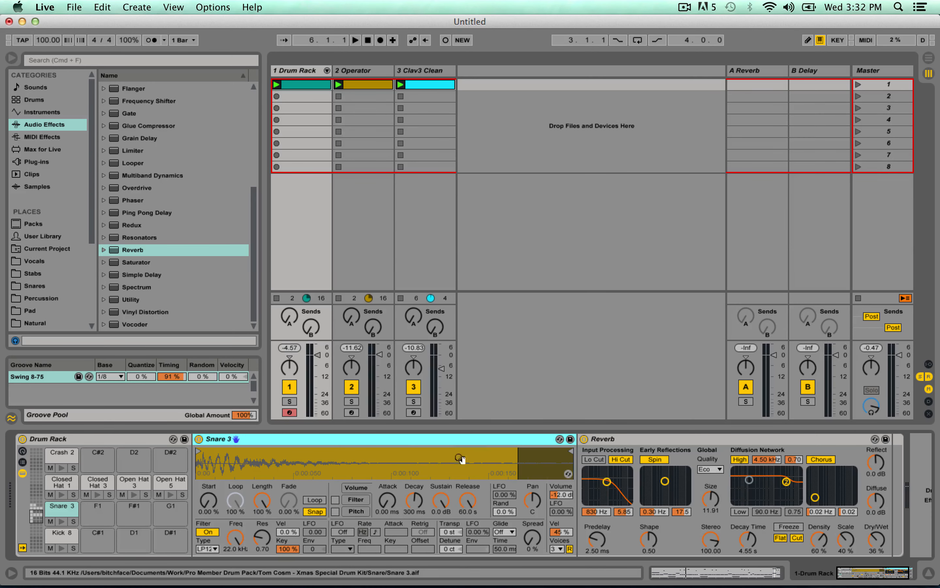
Group the Snare 3 Reverb into an Audio Effect Rack, show its chain list and name the chain Reverb.
click(658, 441)
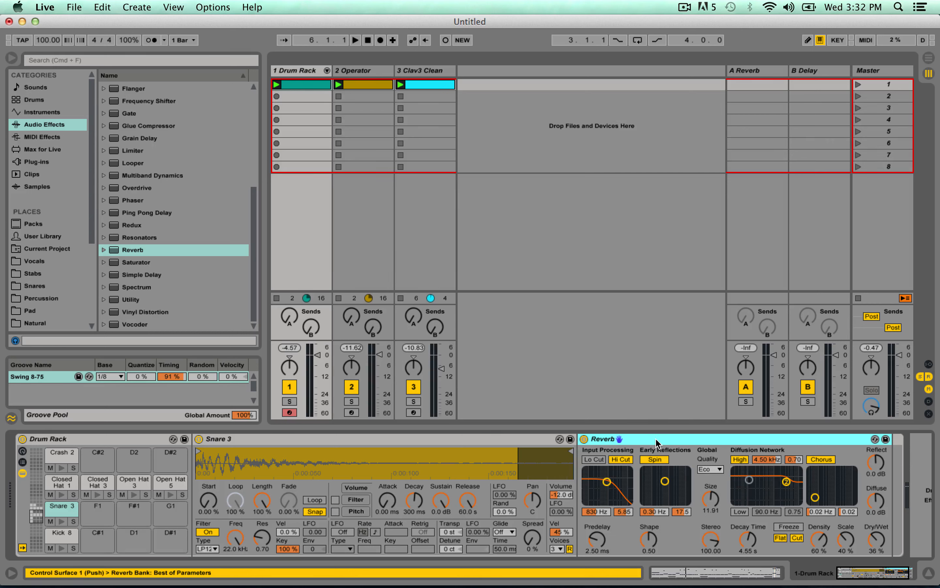
right_click(657, 441)
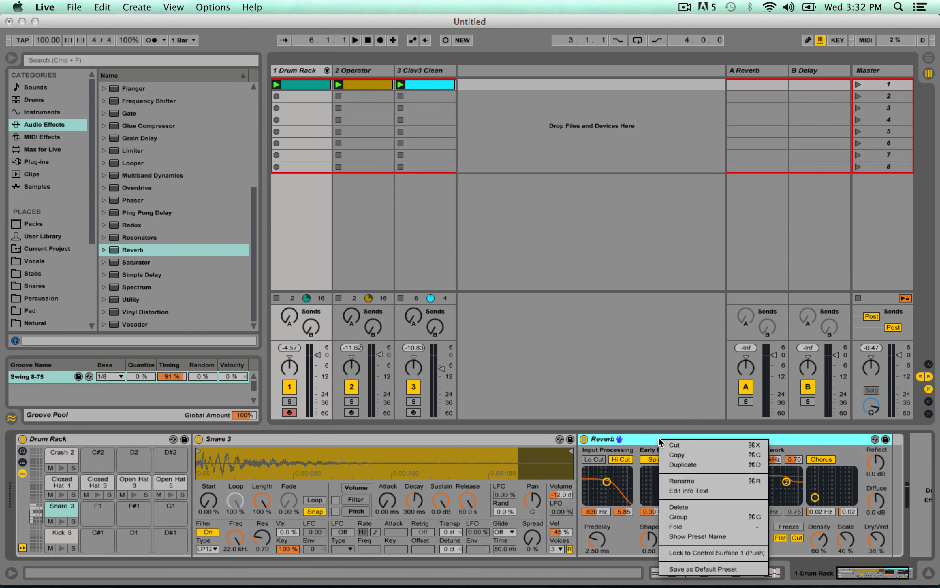
click(710, 518)
click(584, 463)
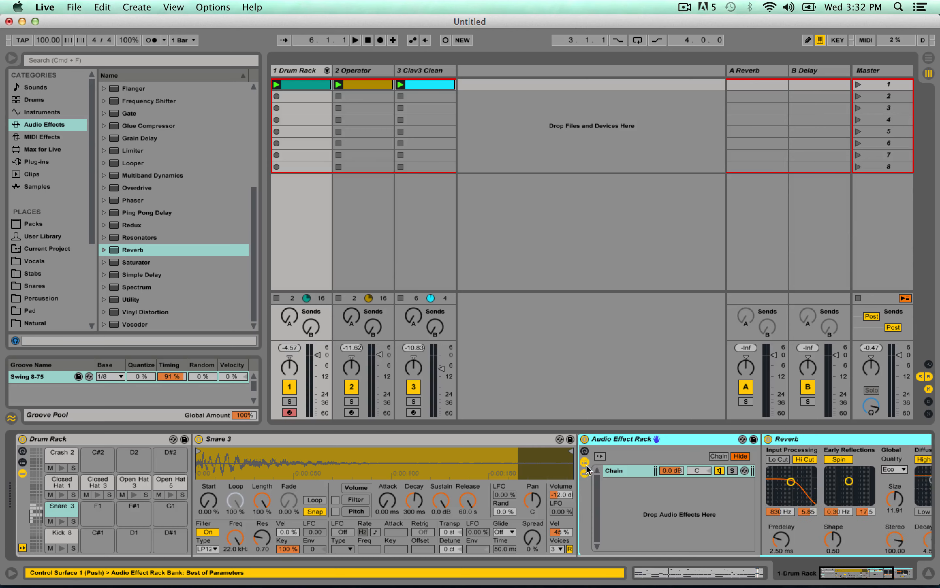
click(411, 472)
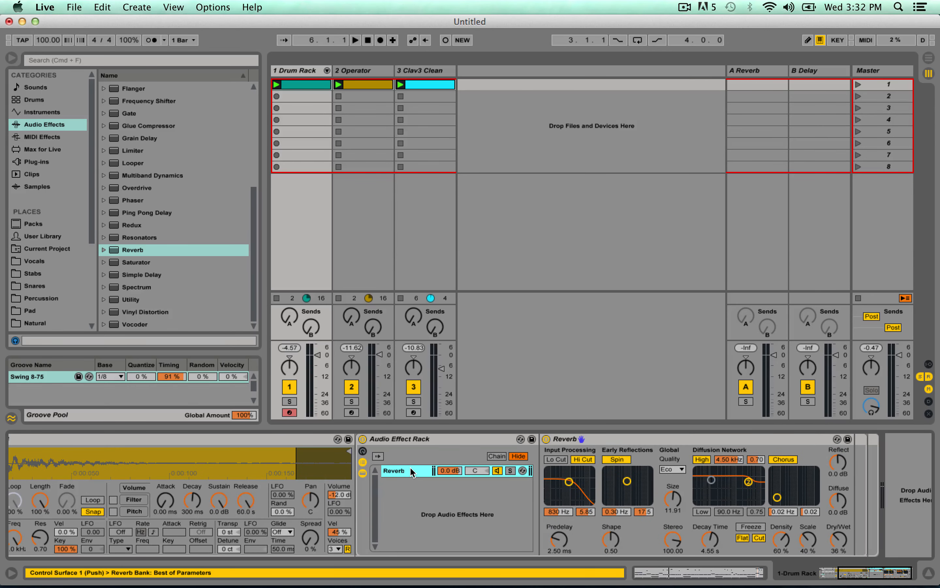
Create a second, empty chain in the Audio Effect Rack and name it Clean.
right_click(493, 495)
click(522, 503)
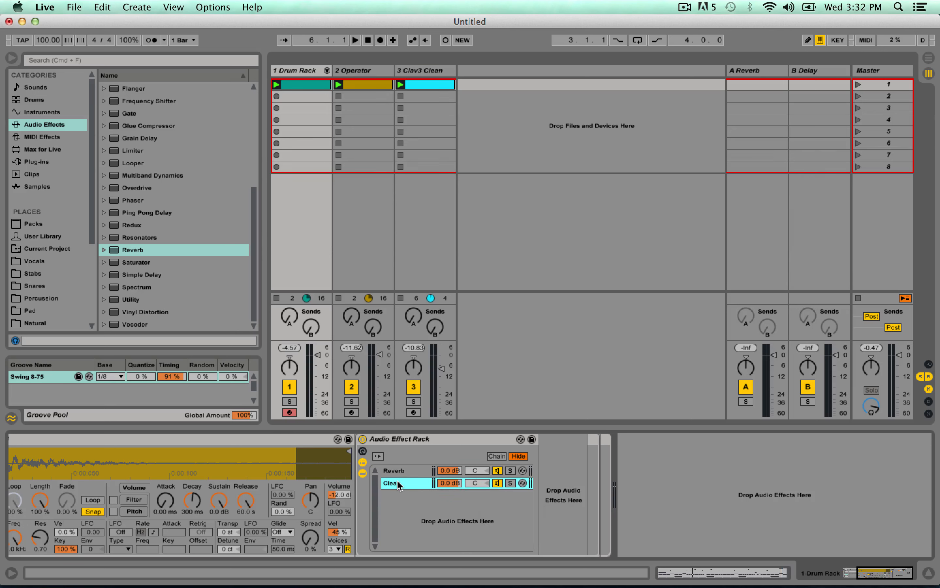
text(n)
key(Return)
Set the Reverb chain's dry/wet to 100% and compare the Reverb chain with the Clean chain.
key(Up)
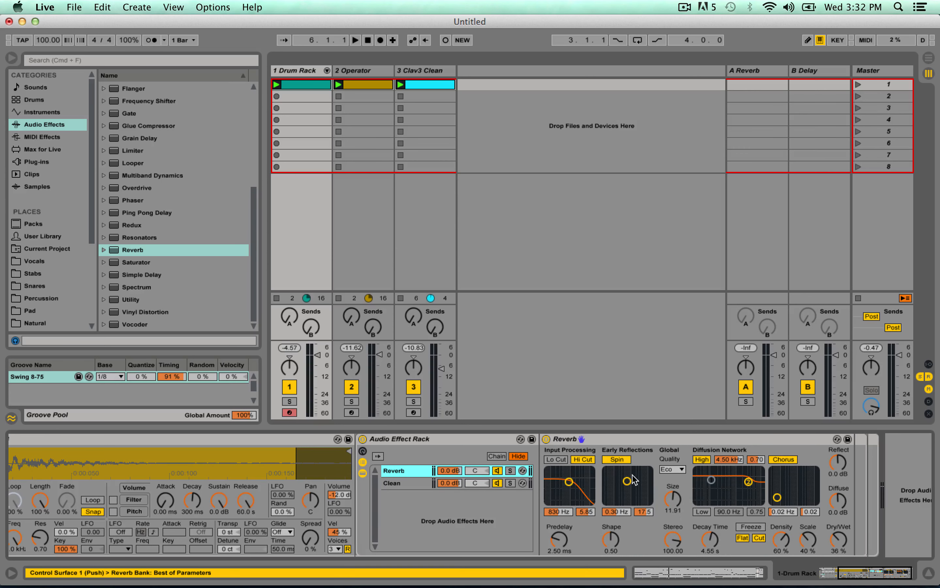
drag(836, 540, 837, 531)
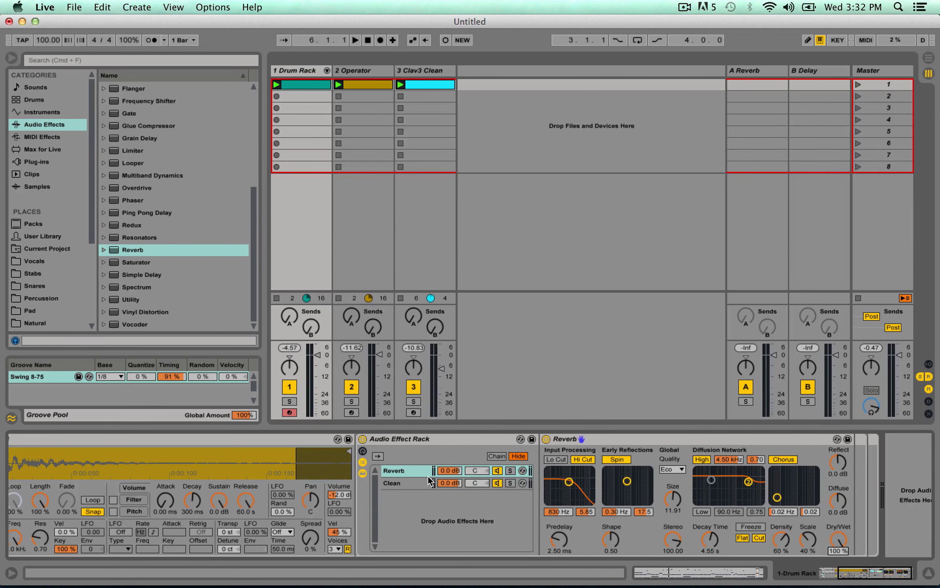
click(412, 483)
click(420, 470)
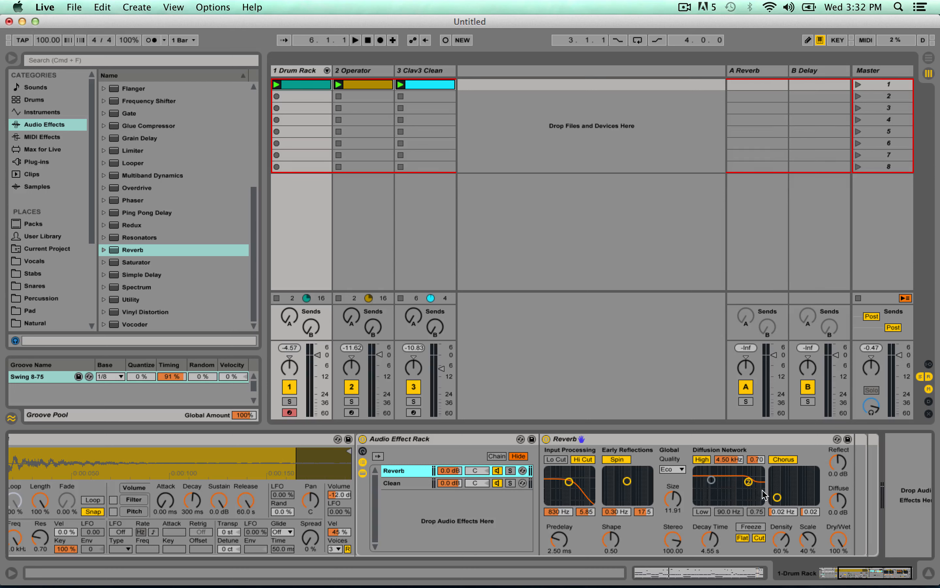
click(420, 482)
While auditioning the set, adjust the Reverb's size to 89.94 and decay time to 2.41 s, leaving playback stopped.
key(space)
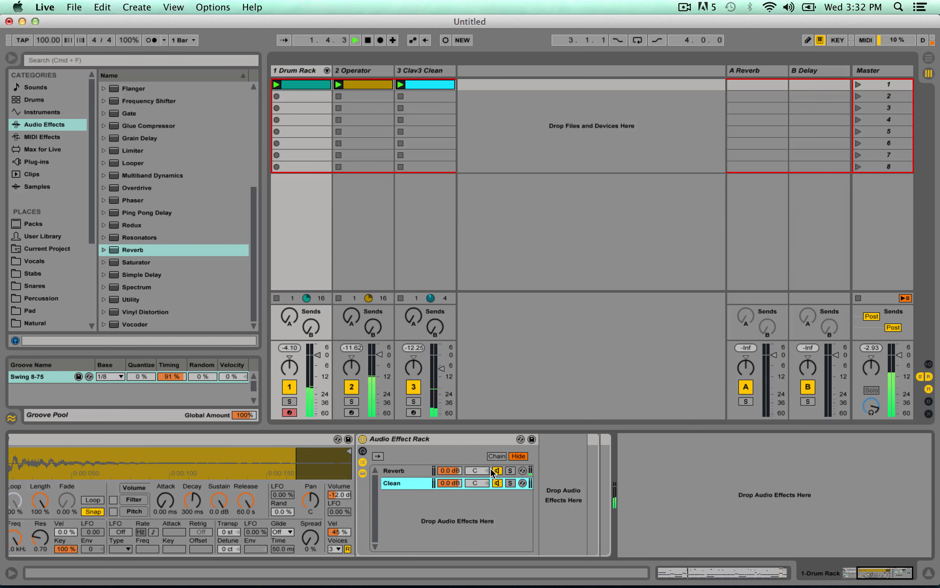
click(422, 470)
double_click(406, 466)
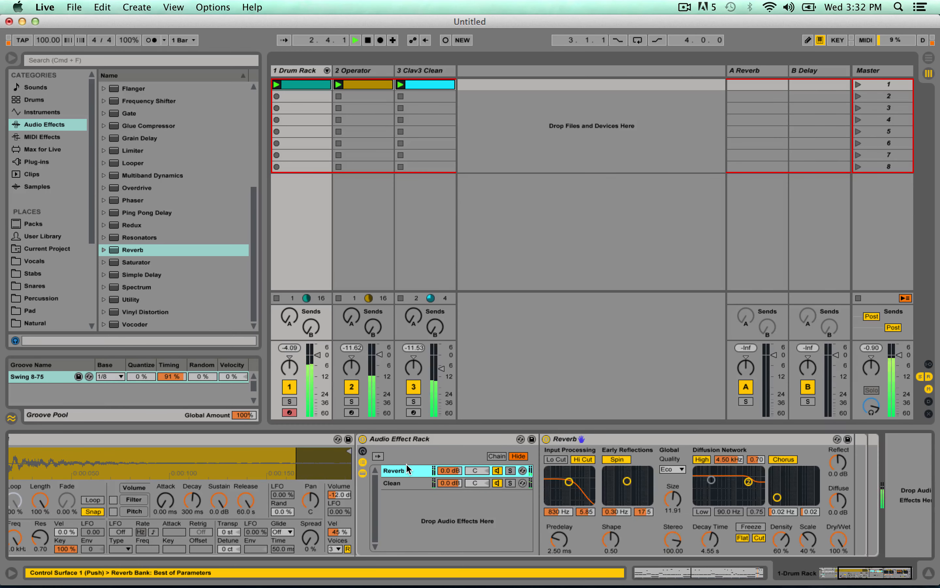
drag(710, 539, 710, 545)
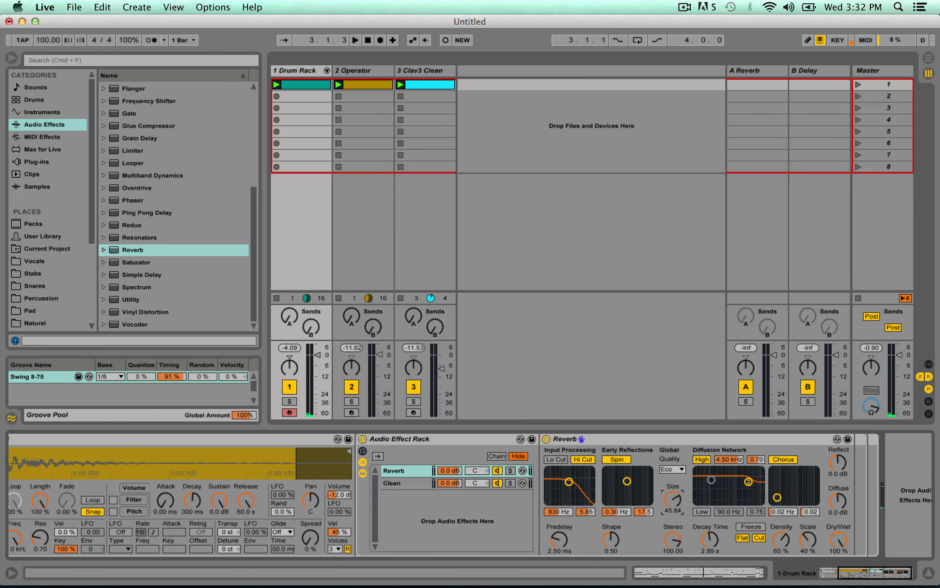
key(space)
drag(679, 505, 710, 543)
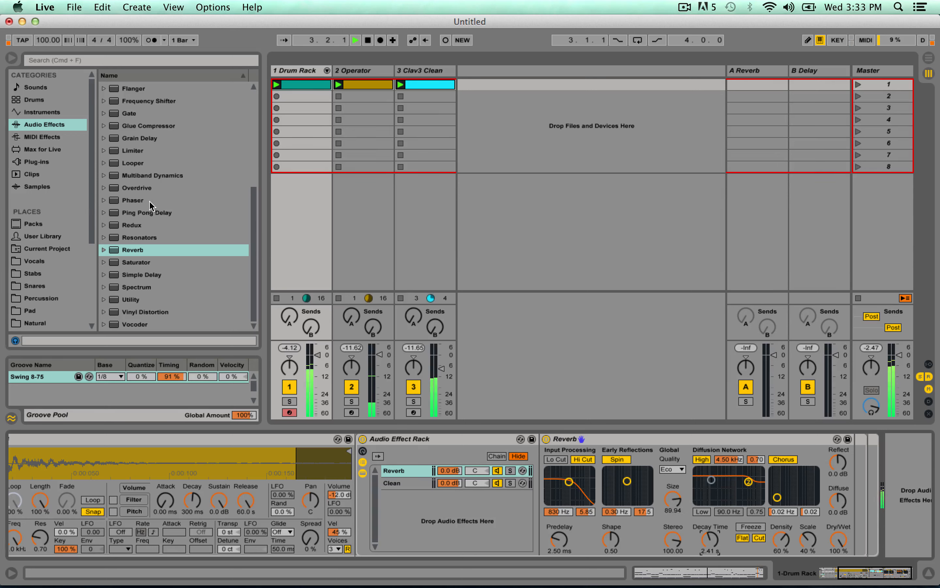
key(space)
Add a Flanger after the Reverb and, with the set playing, adjust its delay time to 1.37 ms and feedback to 0.84.
scroll(173, 187, up, 5)
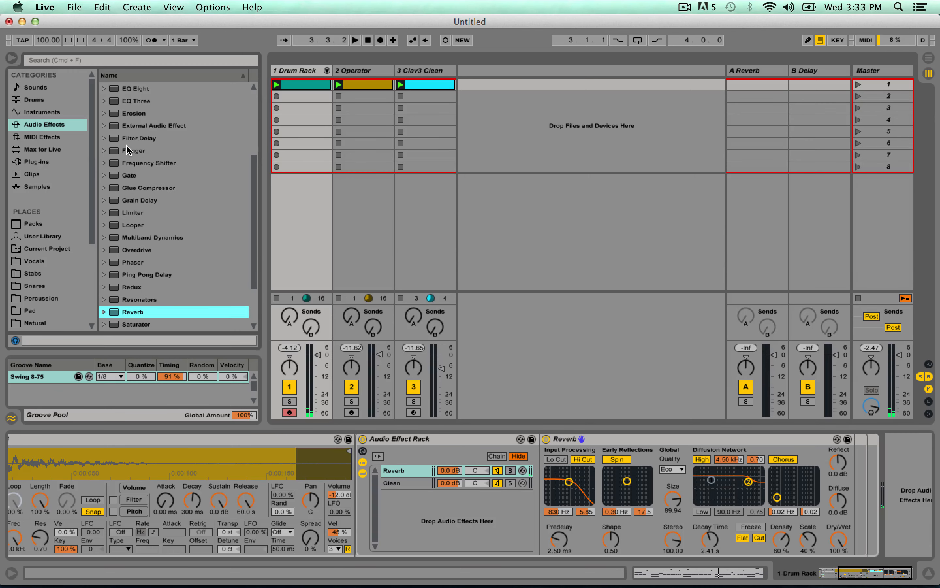
drag(128, 150, 721, 487)
drag(848, 472, 802, 480)
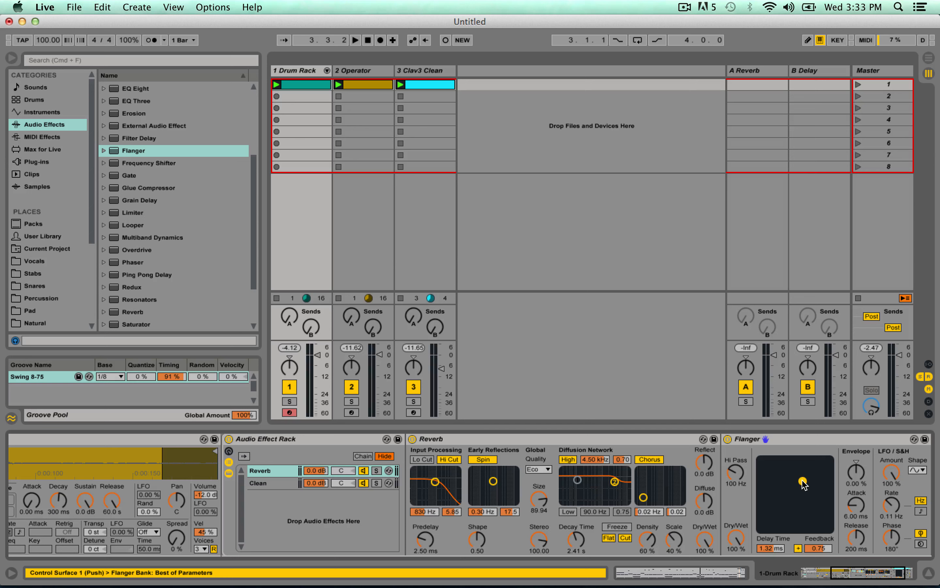
click(621, 443)
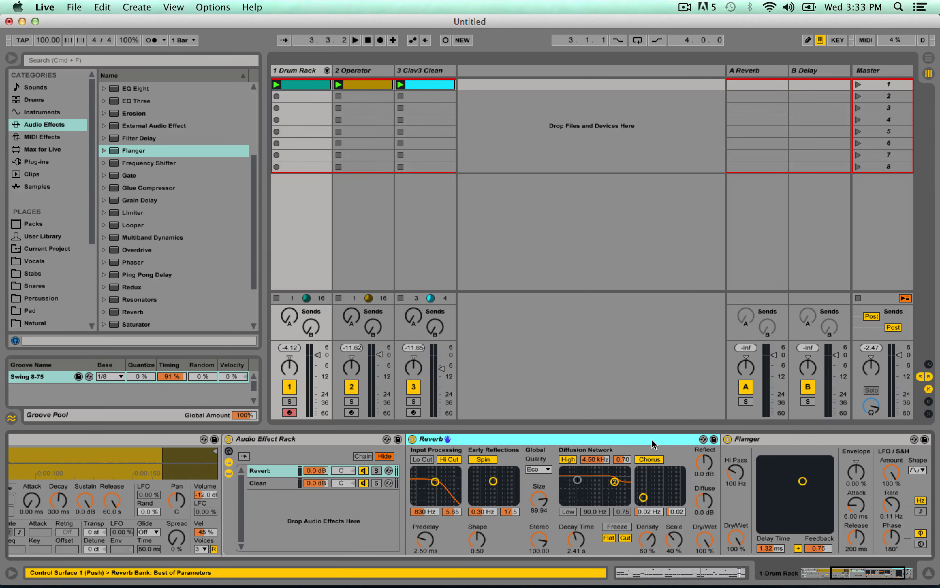
key(space)
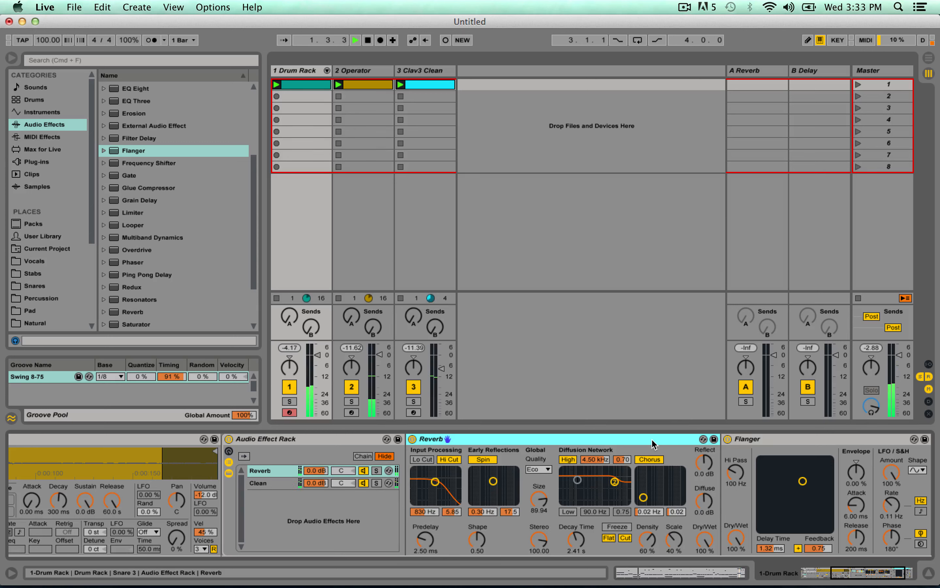
mouse_move(813, 474)
mouse_down()
mouse_move(810, 483)
mouse_move(824, 483)
mouse_move(804, 474)
mouse_up()
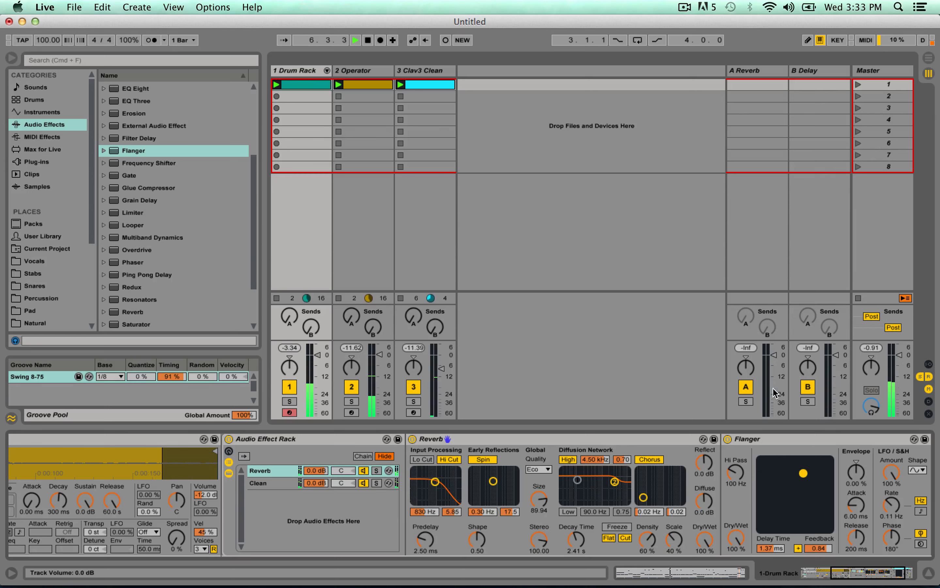
Duplicate the Reverb chain in the Audio Effect Rack and rename the copy Phase.
click(266, 471)
key(super+d)
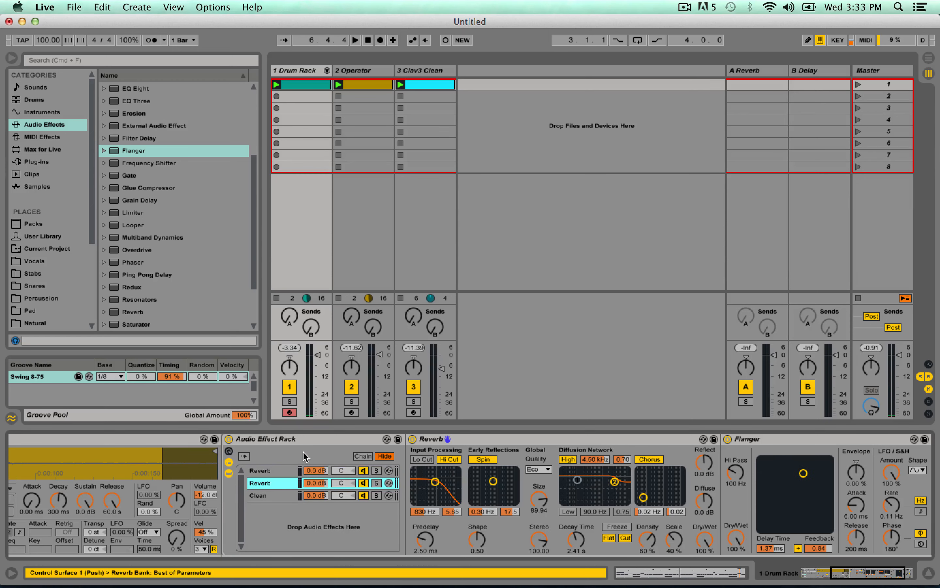
key(super+r)
text(Phase)
key(Return)
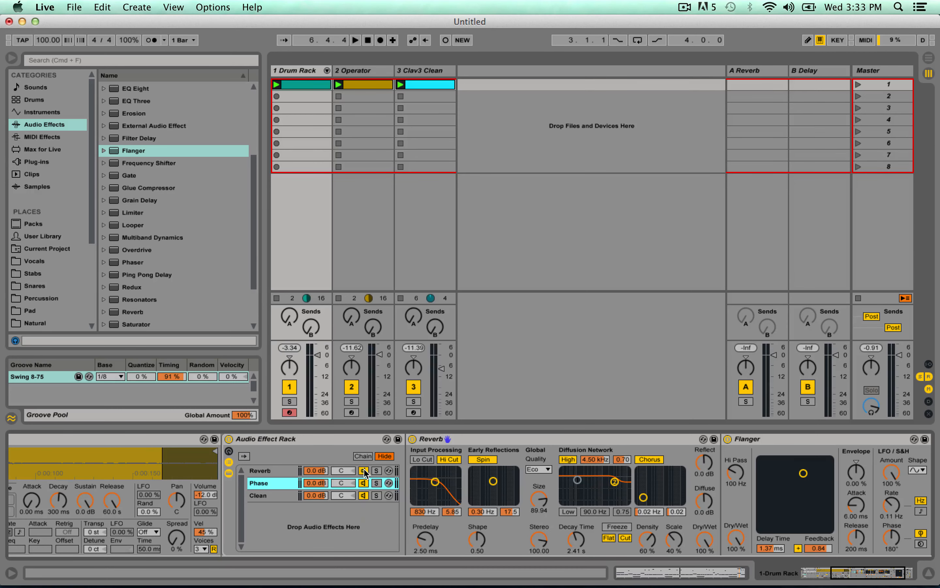
Deactivate the Reverb chain and delete the Flanger from it.
click(364, 471)
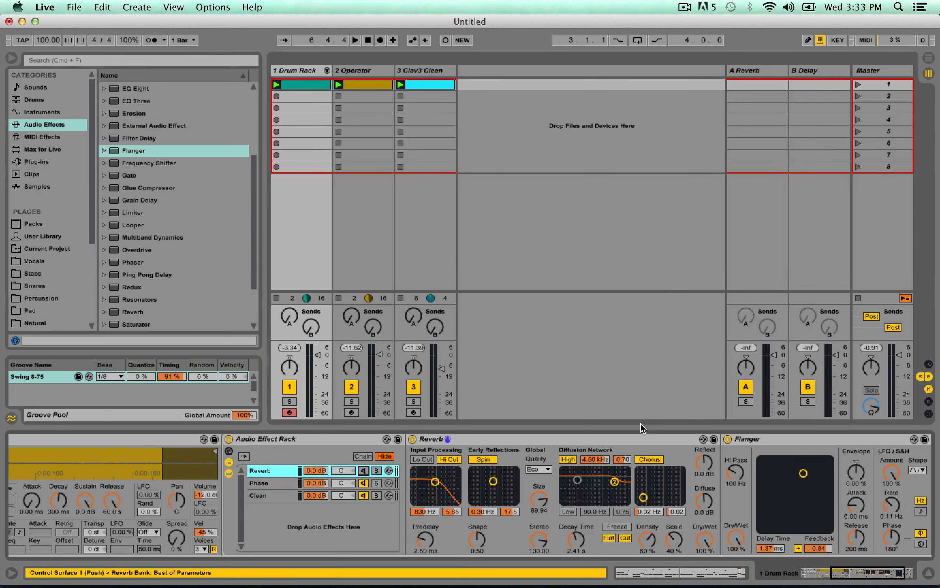
click(767, 437)
key(Delete)
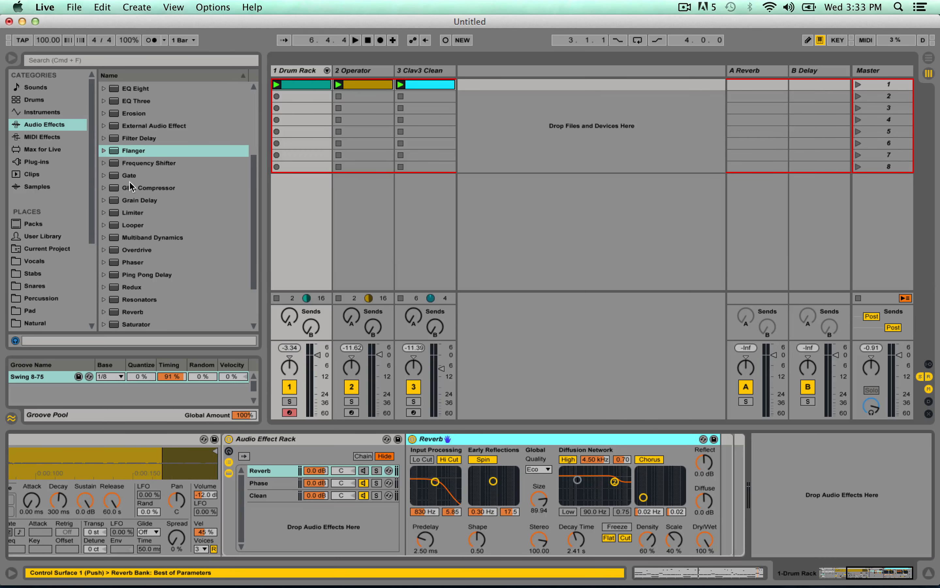
Add a Phaser after the Reverb with LFO amount 100%, frequency 206 Hz and feedback 0.92, and audition it.
drag(146, 260, 735, 486)
drag(896, 484, 896, 445)
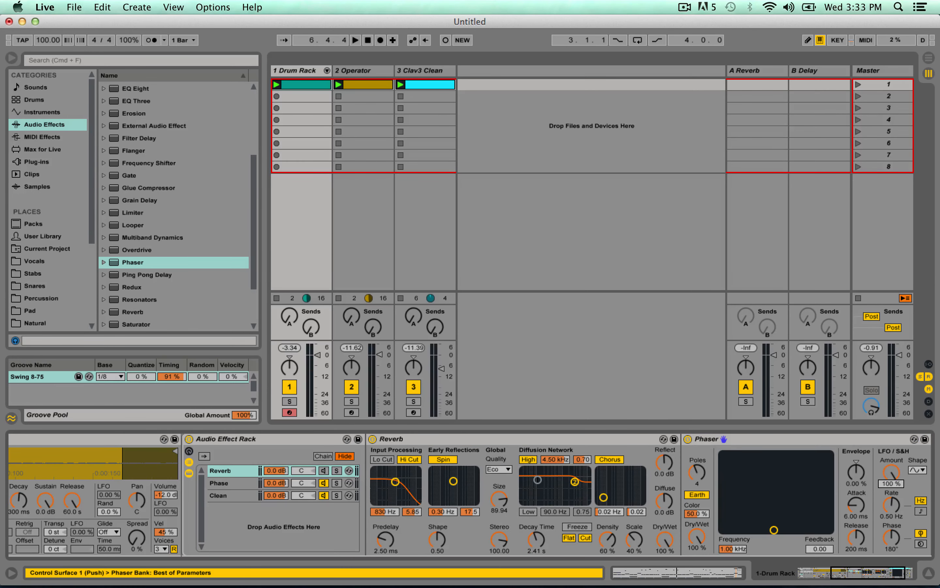
key(space)
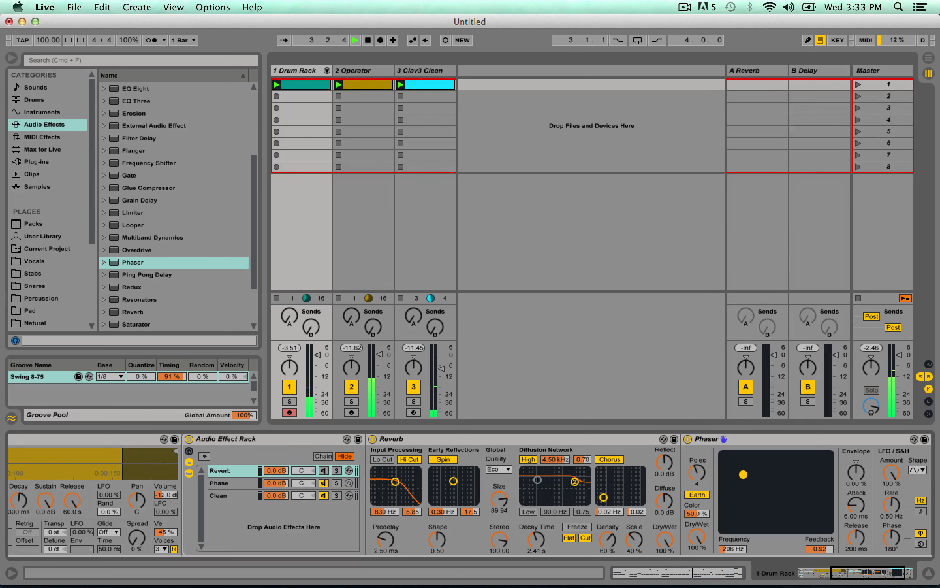
key(space)
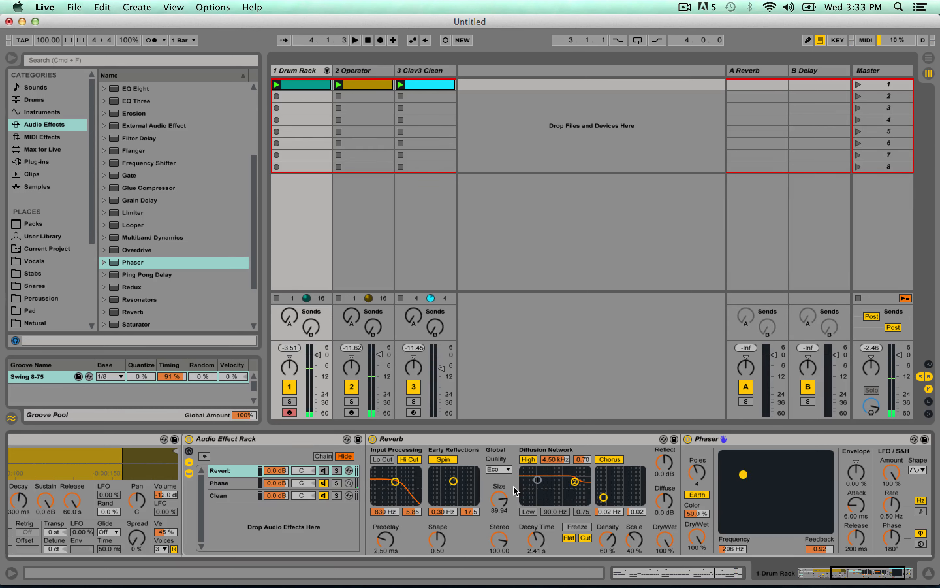
Rename the Phase chain to Flanger and the Reverb chain to Phase.
click(231, 470)
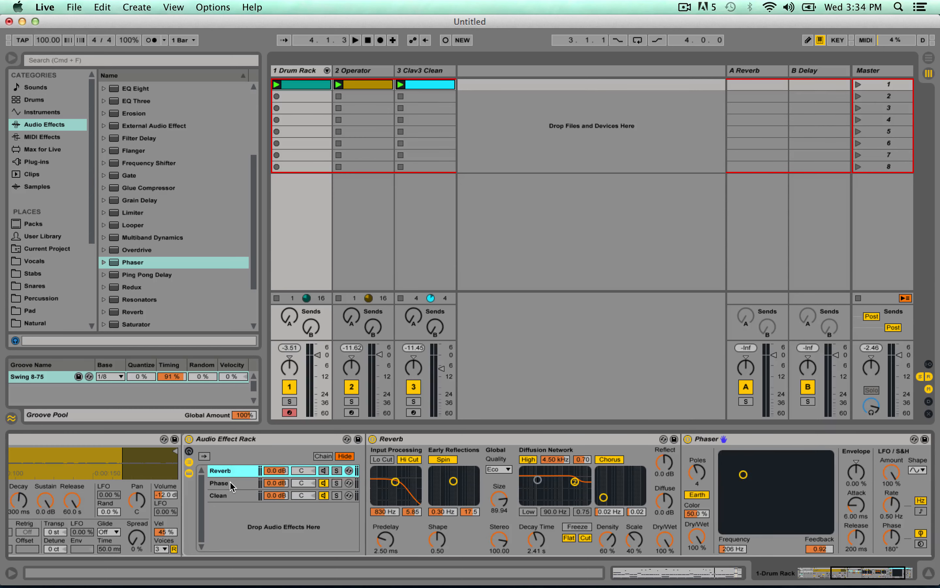
click(230, 483)
key(super+r)
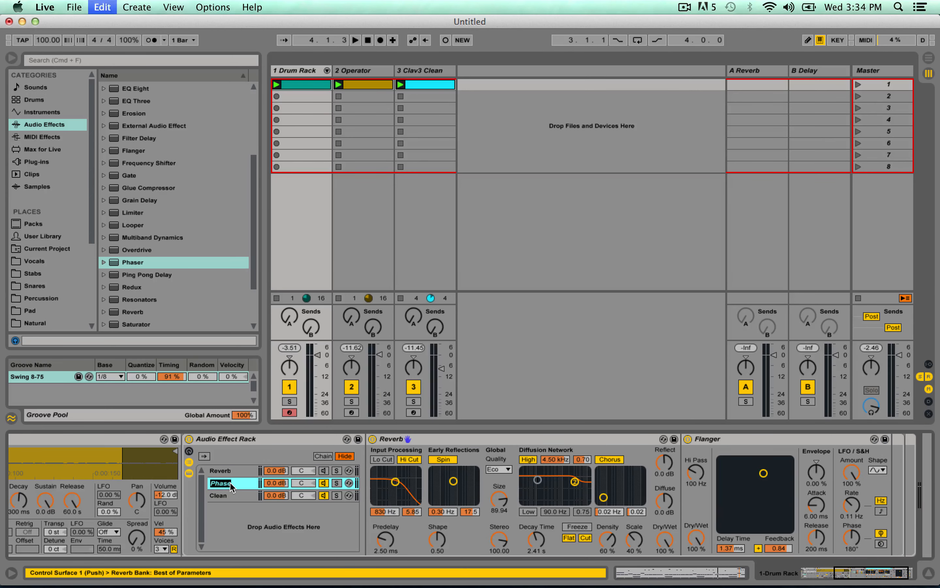
text(Flanger)
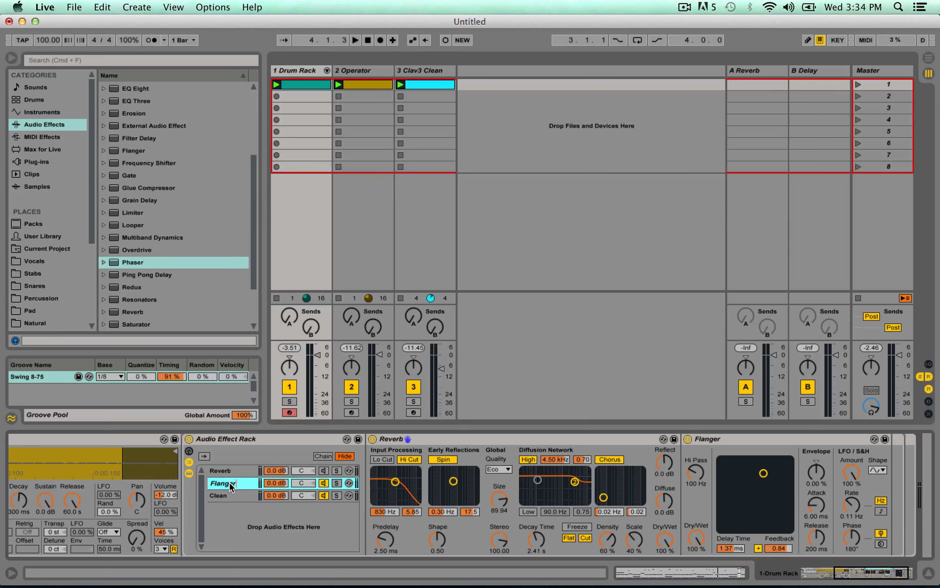
click(221, 471)
key(super+r)
text(P)
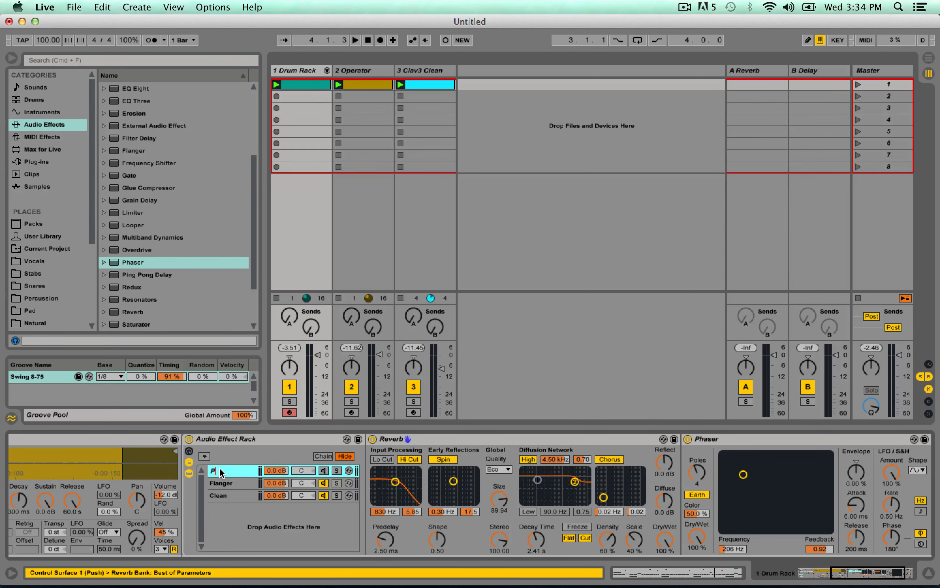
Start playback, deactivate the Flanger chain and activate the Phase chain.
key(space)
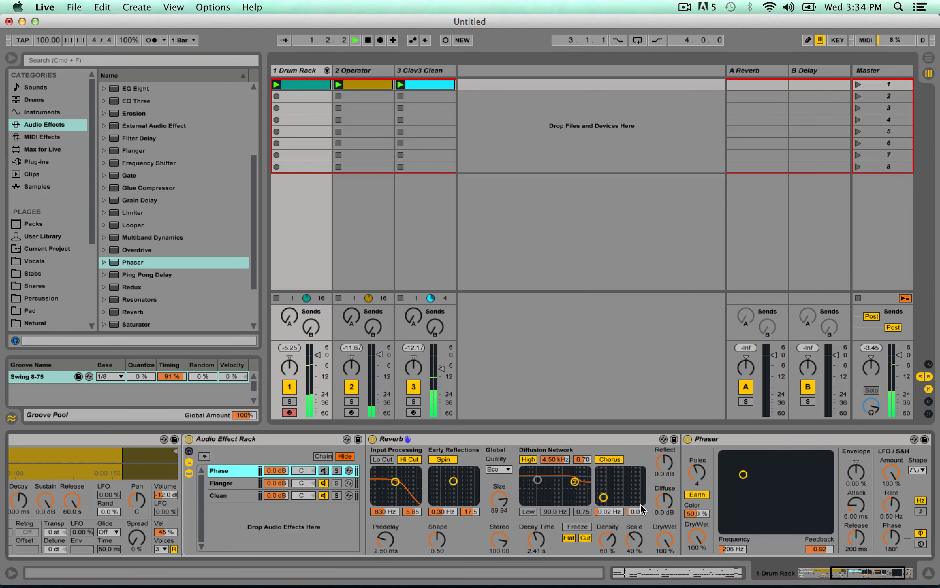
click(325, 483)
click(326, 471)
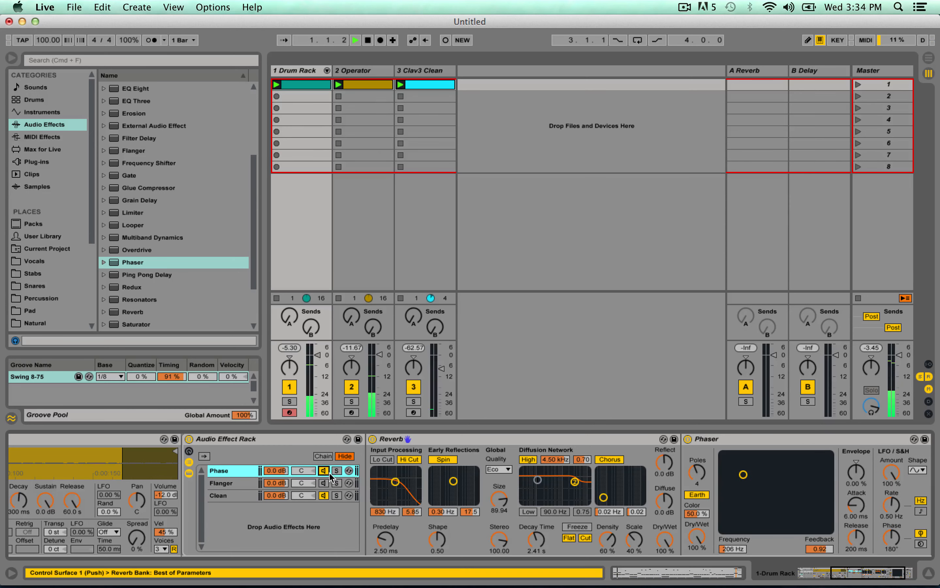
Set the Phaser's LFO rate to 0.05 Hz, frequency to 1.12 kHz and feedback to 0.97, and stop playback.
drag(794, 468, 788, 464)
drag(891, 505, 892, 530)
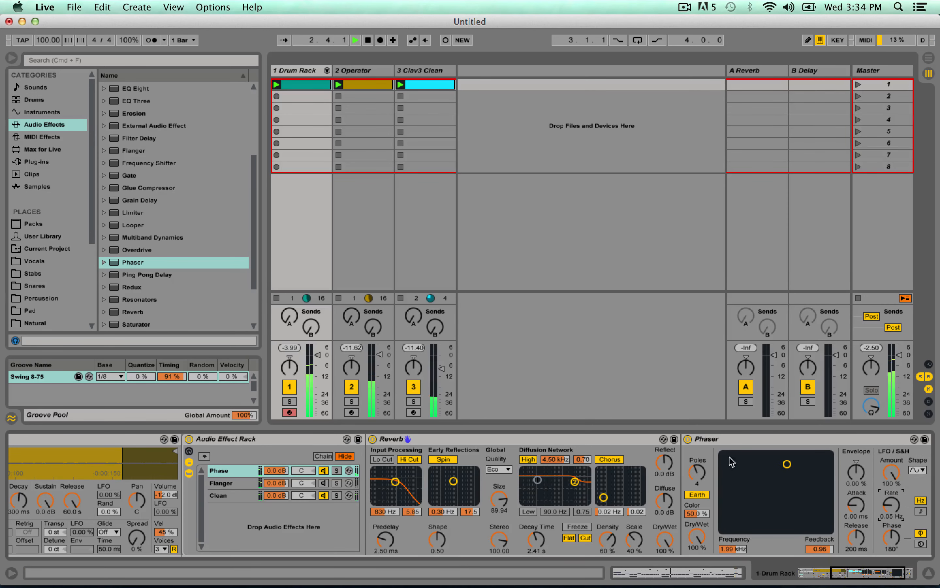
mouse_move(787, 464)
mouse_down()
mouse_move(800, 462)
mouse_move(777, 460)
mouse_up()
key(space)
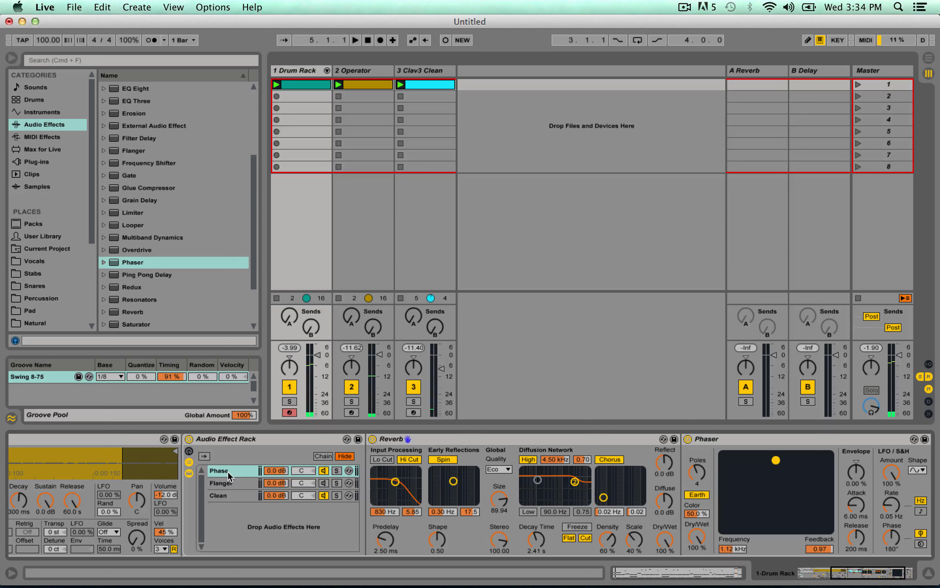
Create a new chain in the Audio Effect Rack, place it above Clean and rename it Dlay 1.
right_click(248, 529)
click(248, 525)
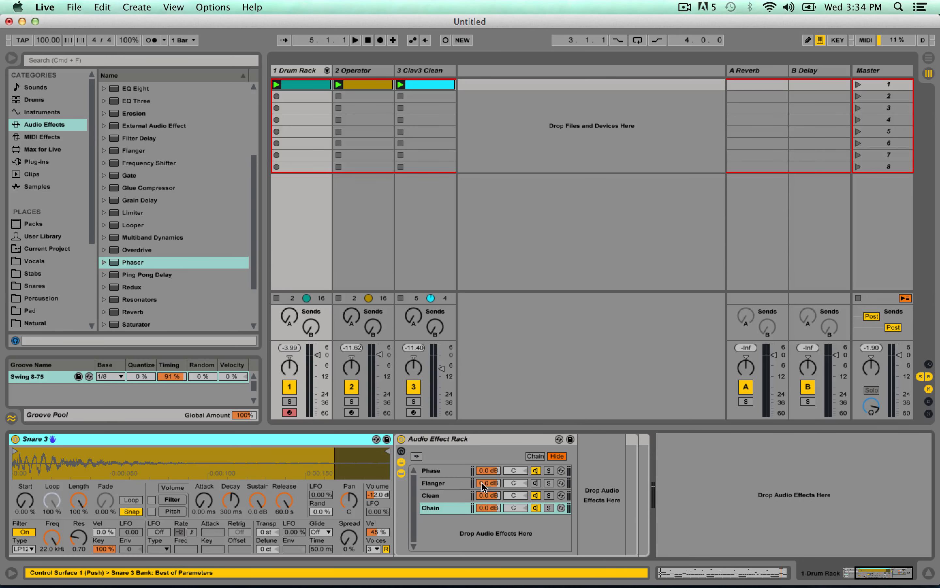
drag(432, 508, 439, 496)
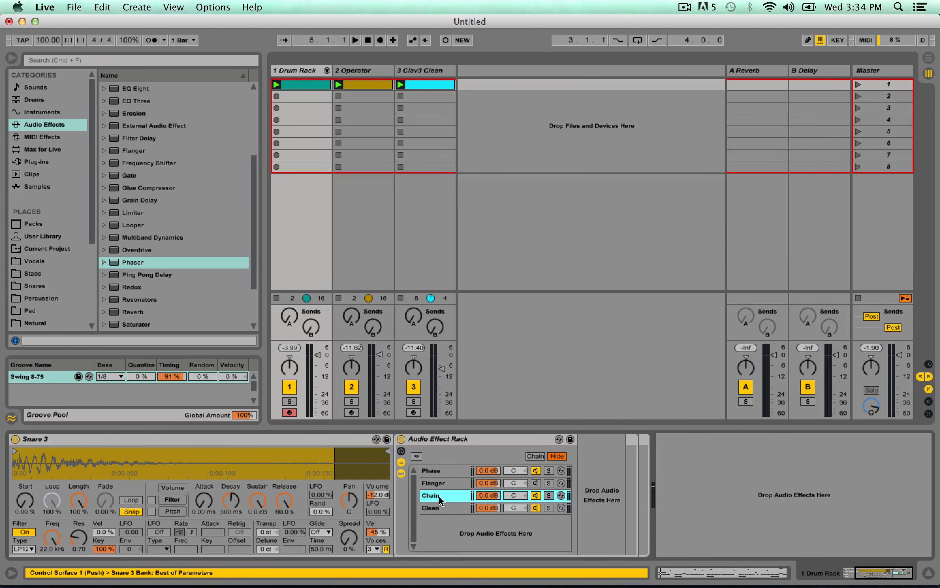
key(super+r)
text(Diay 1)
key(Return)
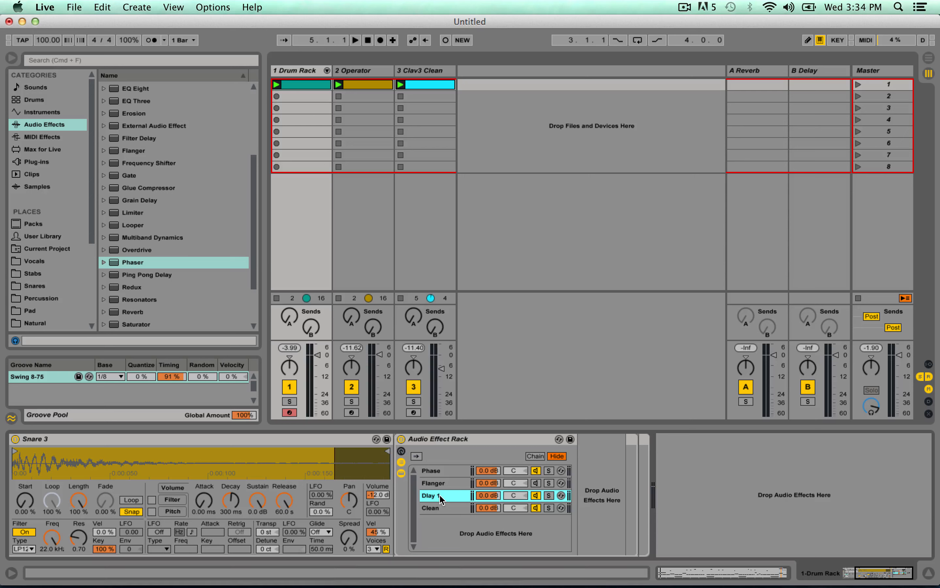
Add a Simple Delay to the Dlay 1 chain, deactivate the Phase chain and show the Dlay 1 chain's devices.
scroll(155, 253, down, 5)
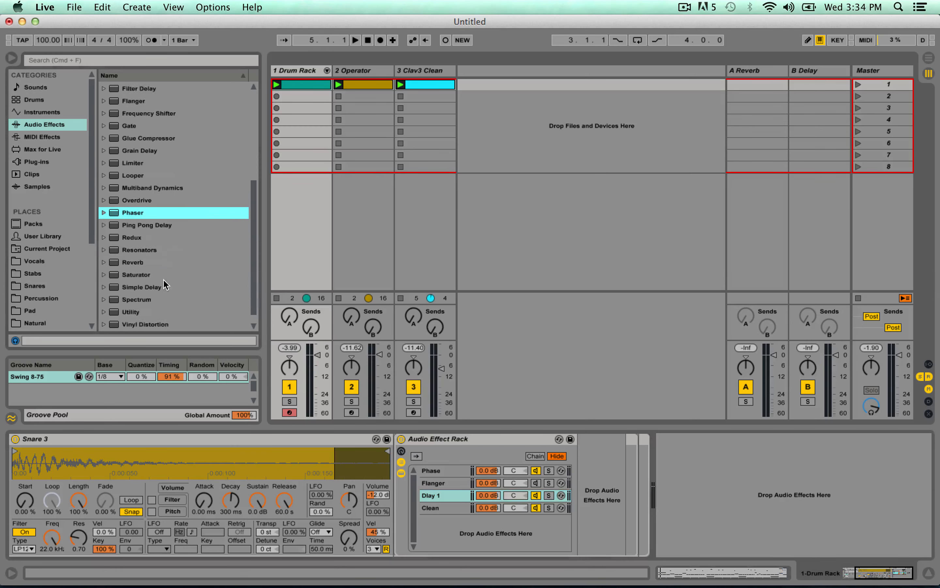
drag(133, 274, 459, 496)
click(537, 472)
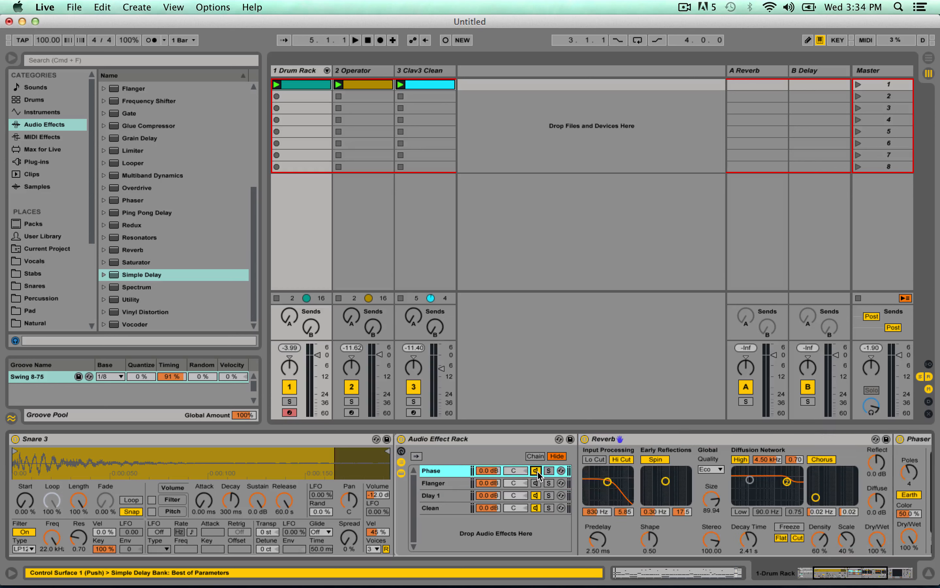
double_click(430, 498)
double_click(429, 496)
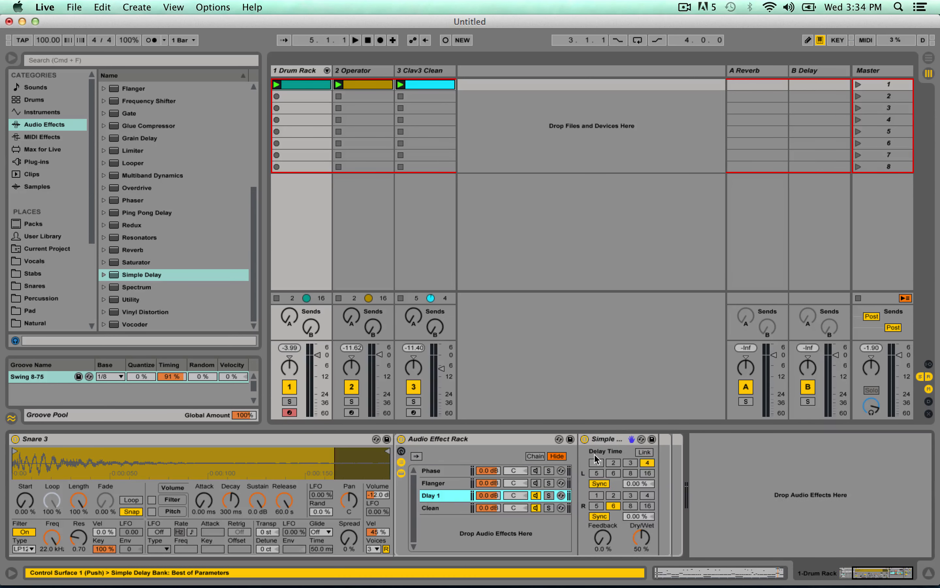
Link the Simple Delay's channels, set the synced delay time to 3 and feedback to 75%, and audition it.
click(618, 448)
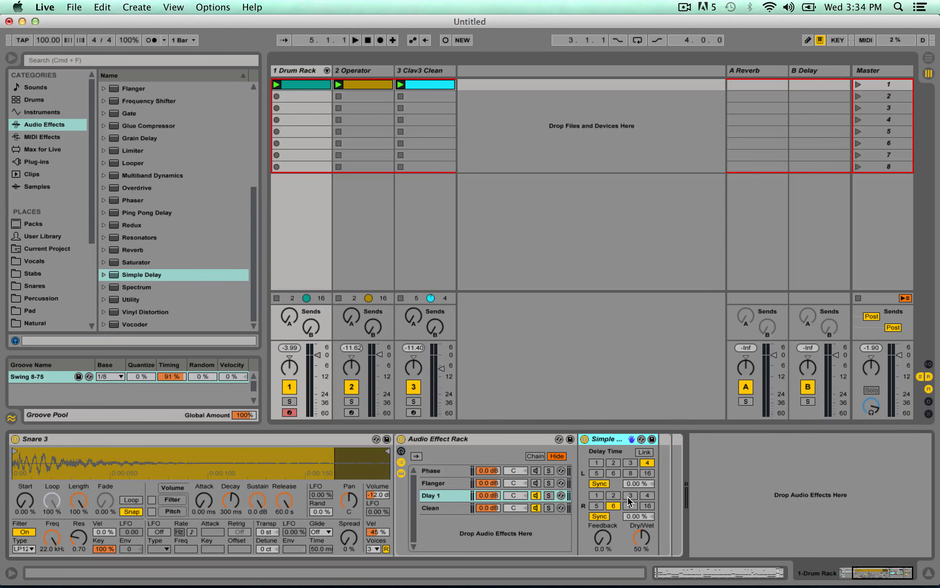
click(645, 454)
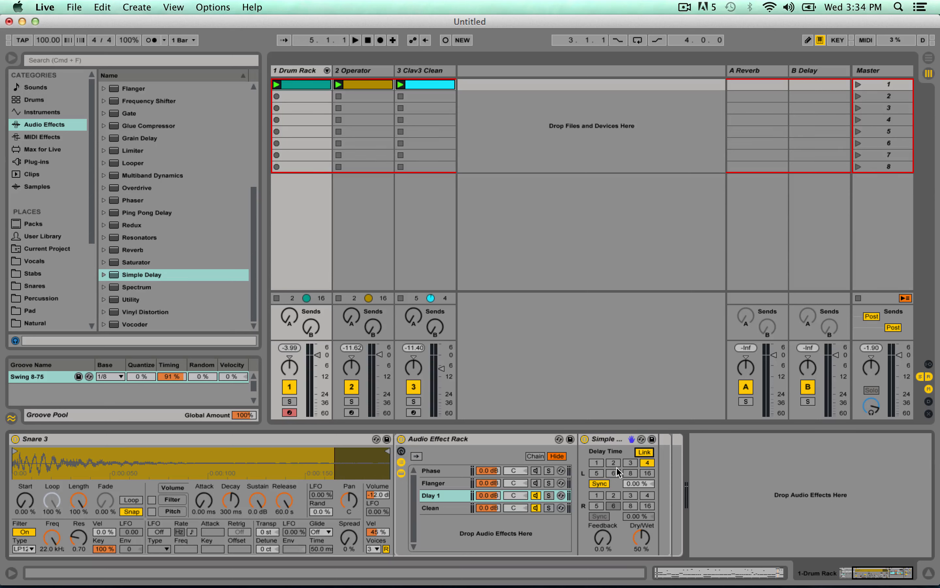
click(631, 463)
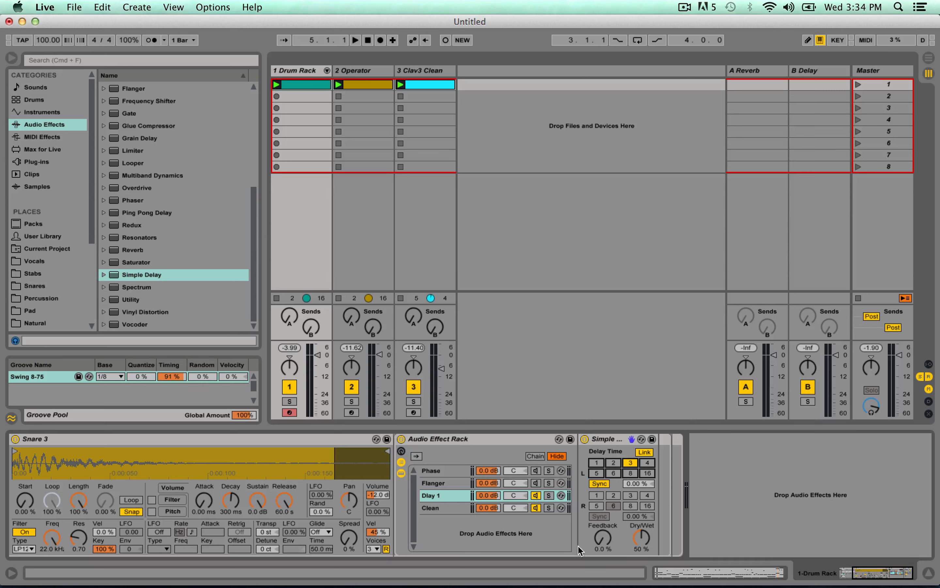
drag(607, 528, 606, 506)
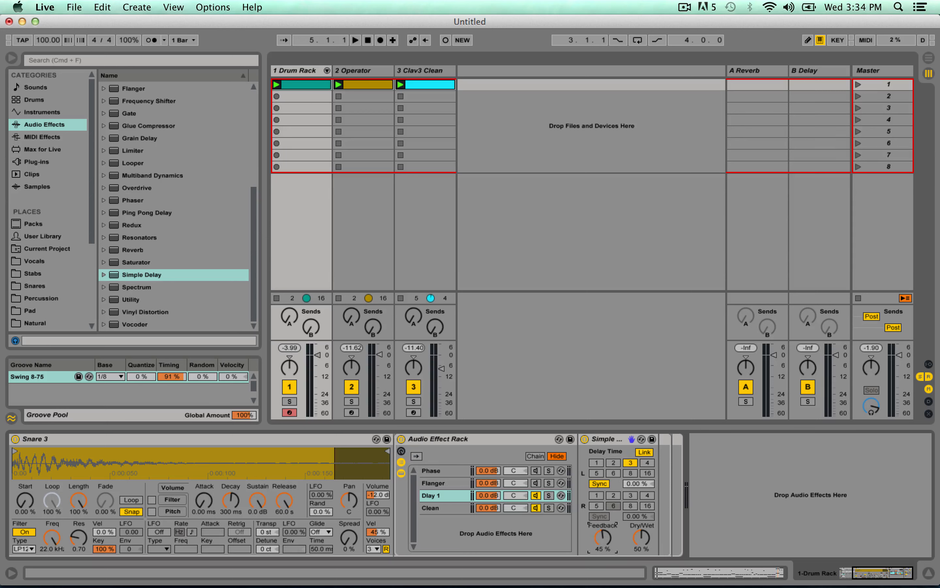
key(space)
mouse_move(603, 537)
mouse_down()
mouse_move(603, 524)
mouse_move(610, 541)
mouse_move(605, 534)
mouse_up()
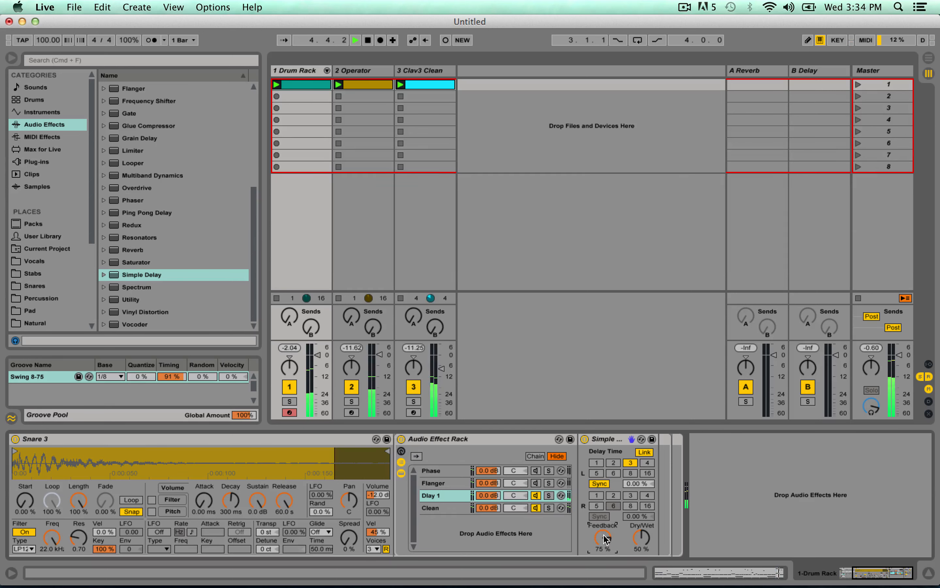
Add a Reverb after the Simple Delay in the Dlay 1 chain and start playback.
click(133, 249)
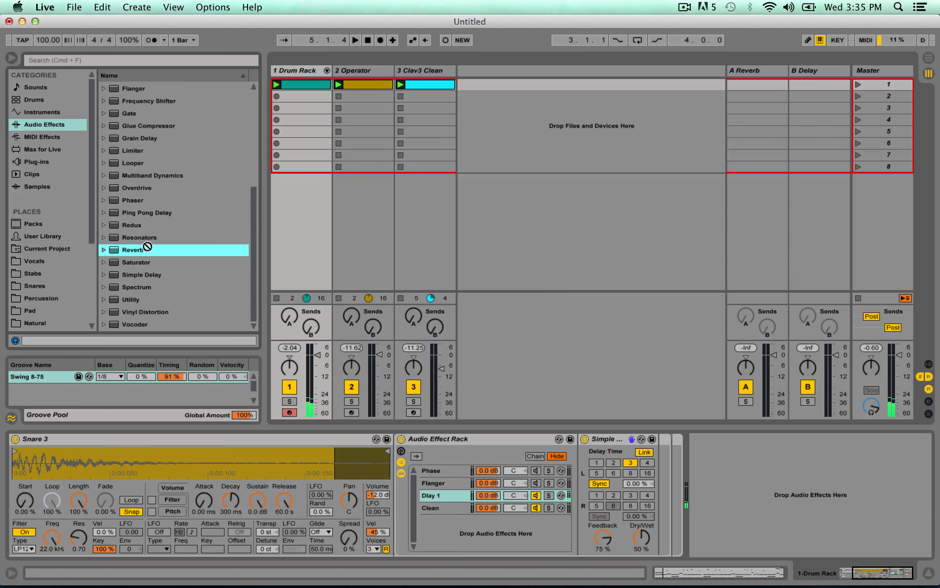
key(Return)
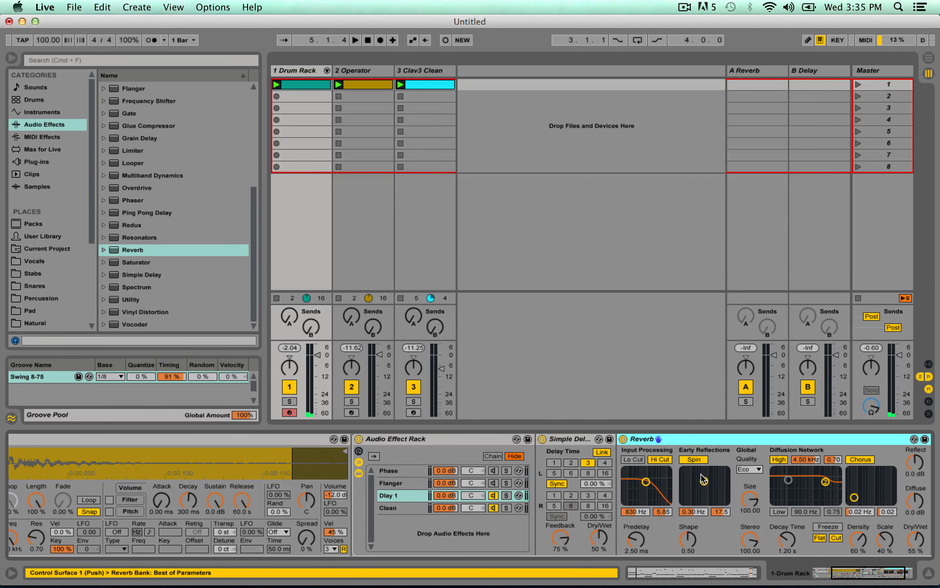
key(space)
Set the Dlay 1 chain's Reverb size to 1.40, decay time to 649 ms and dry/wet to 44%.
drag(749, 503, 749, 535)
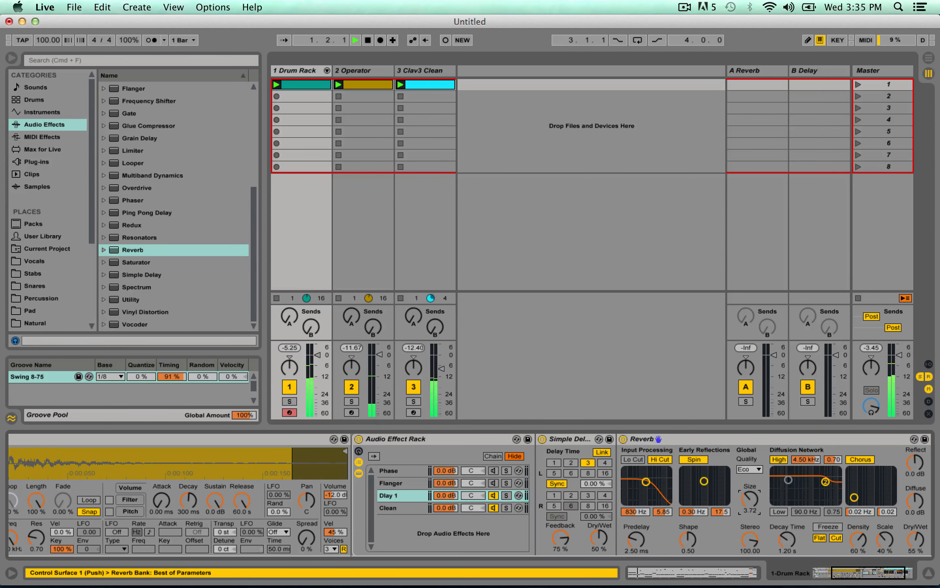
drag(916, 539, 916, 501)
drag(745, 500, 745, 507)
drag(782, 537, 781, 547)
drag(749, 501, 749, 505)
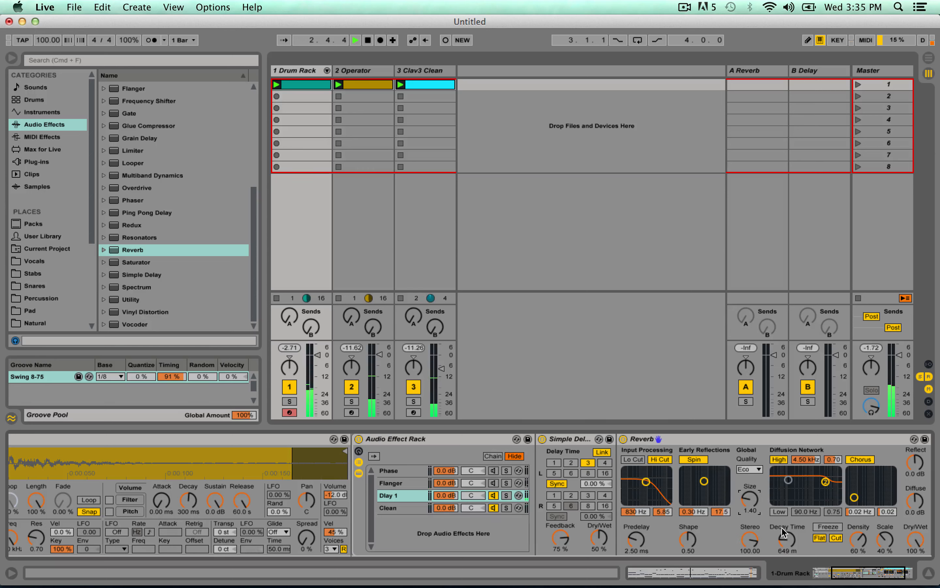
drag(905, 540, 906, 583)
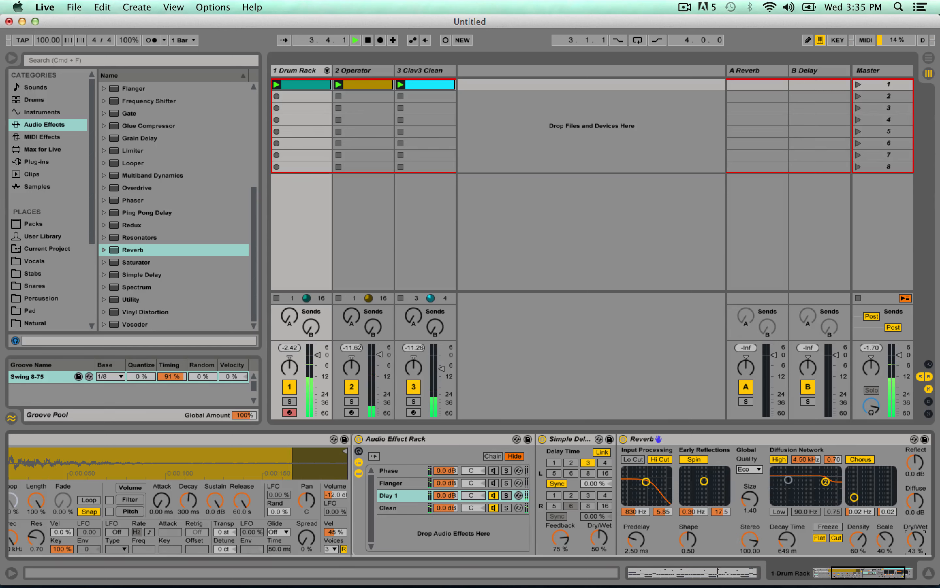
drag(914, 539, 913, 539)
Add a band-pass Auto Filter after the rack at 829 Hz and Q 1.18, with LFO amount 27.1 and rate 0.09 Hz.
click(180, 255)
scroll(158, 140, up, 10)
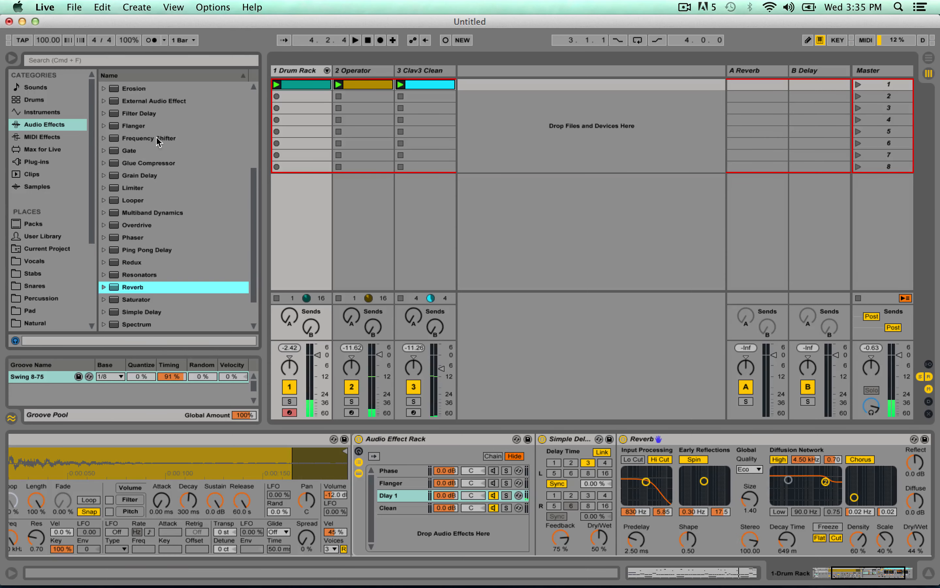
drag(138, 88, 870, 493)
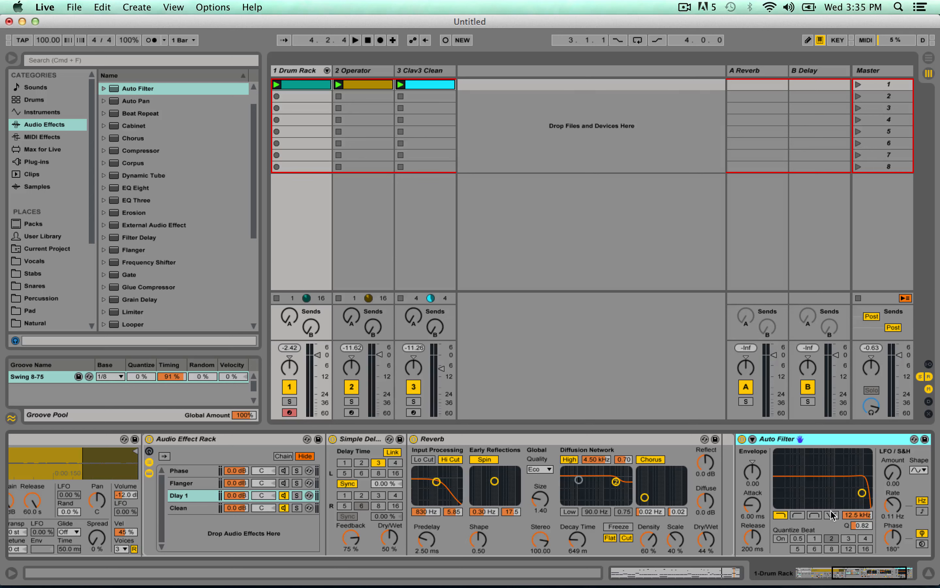
click(815, 515)
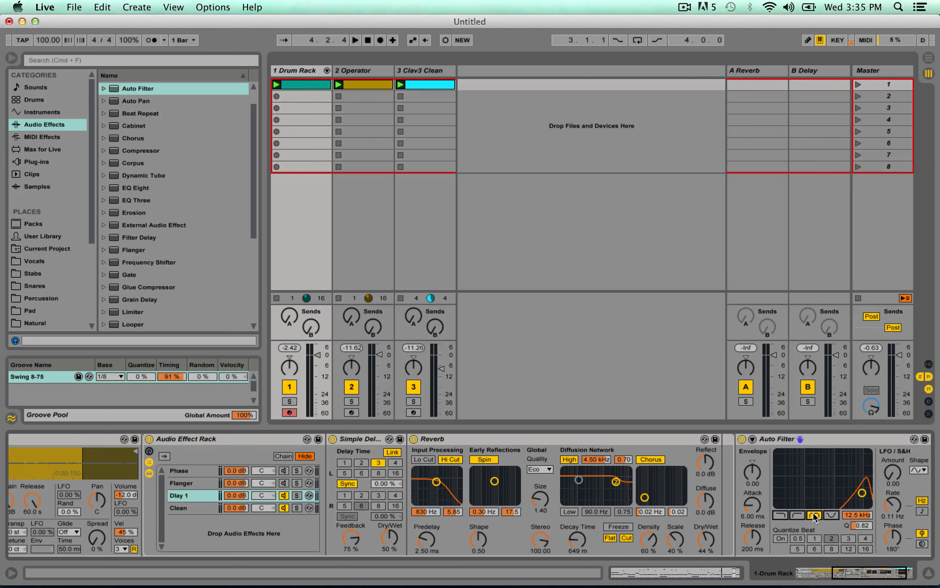
mouse_move(830, 491)
mouse_down()
mouse_move(855, 501)
mouse_move(824, 481)
mouse_move(783, 483)
mouse_move(825, 485)
mouse_up()
key(space)
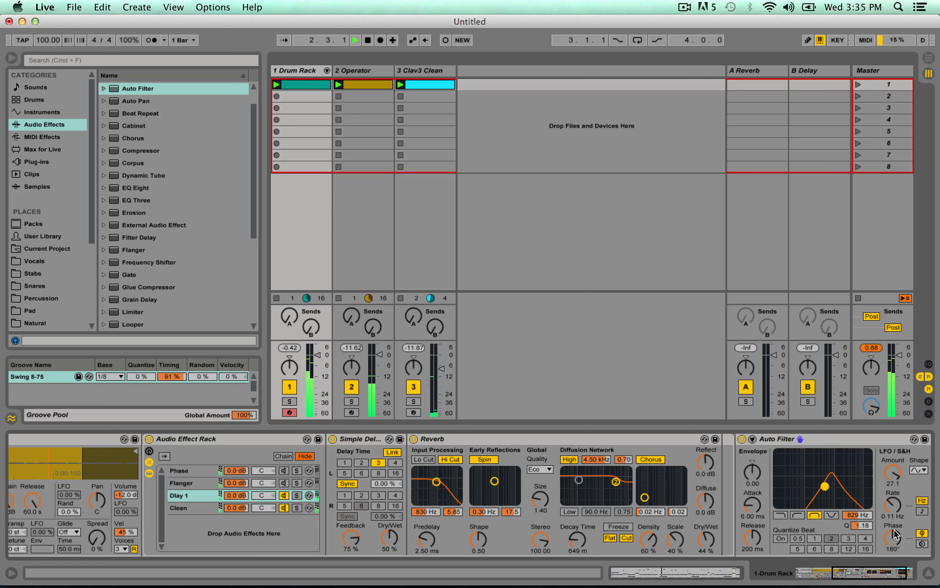
drag(899, 508, 900, 513)
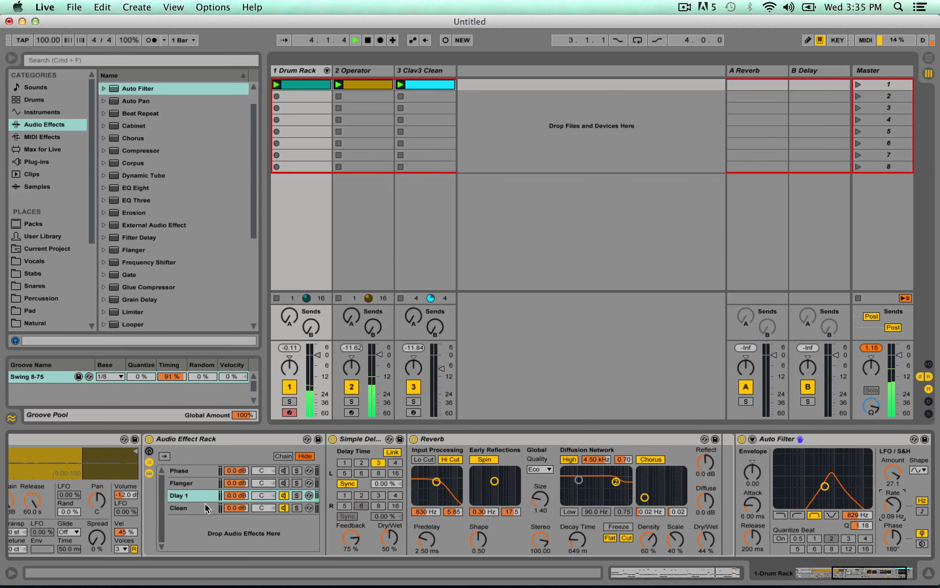
Create another chain in the rack, rename it Dlay 2 and place it above Clean.
click(178, 499)
right_click(187, 528)
click(206, 534)
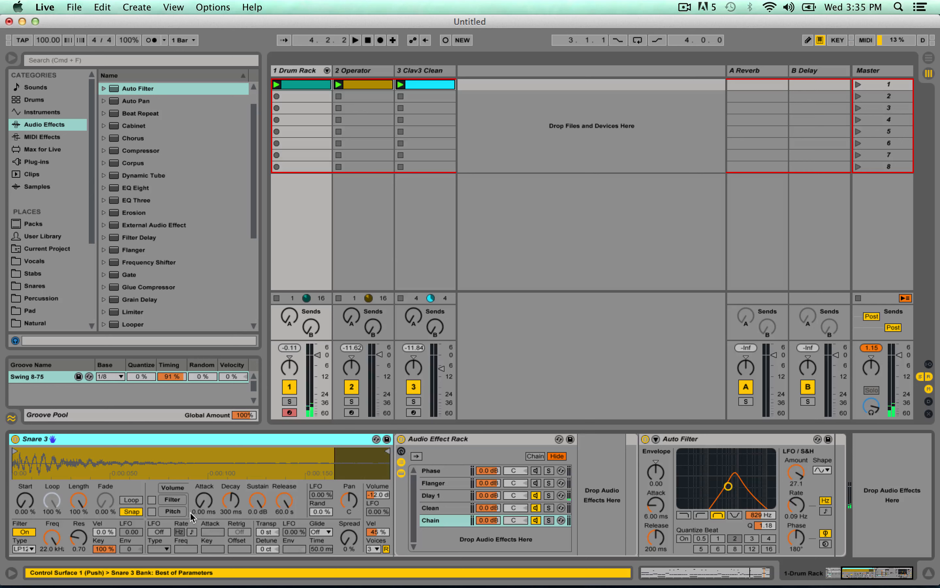
key(super+r)
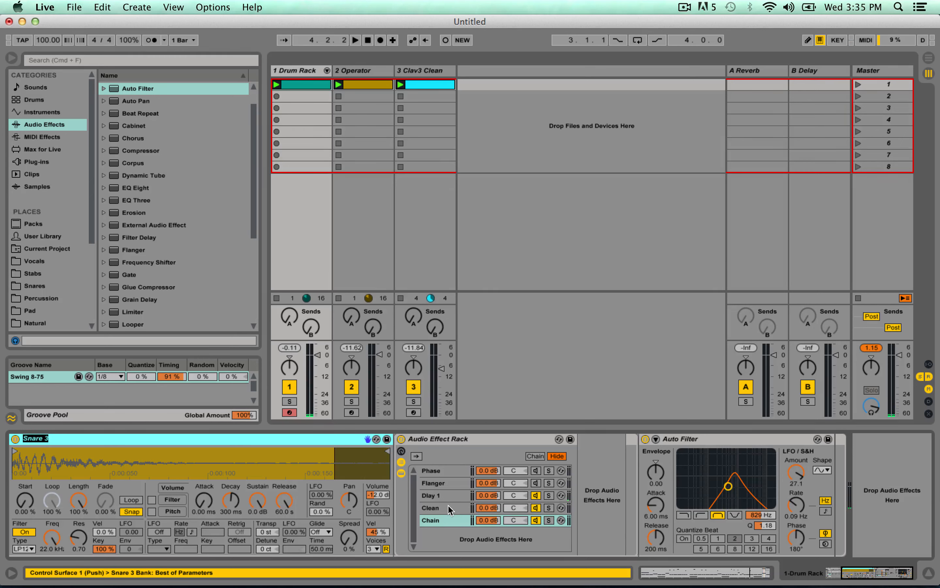
click(432, 523)
key(super+r)
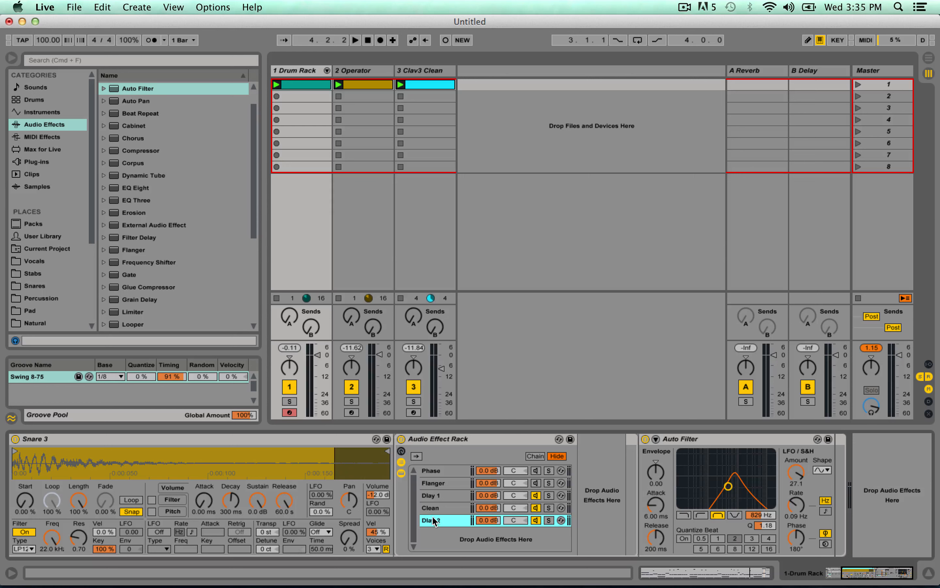
drag(436, 507, 511, 508)
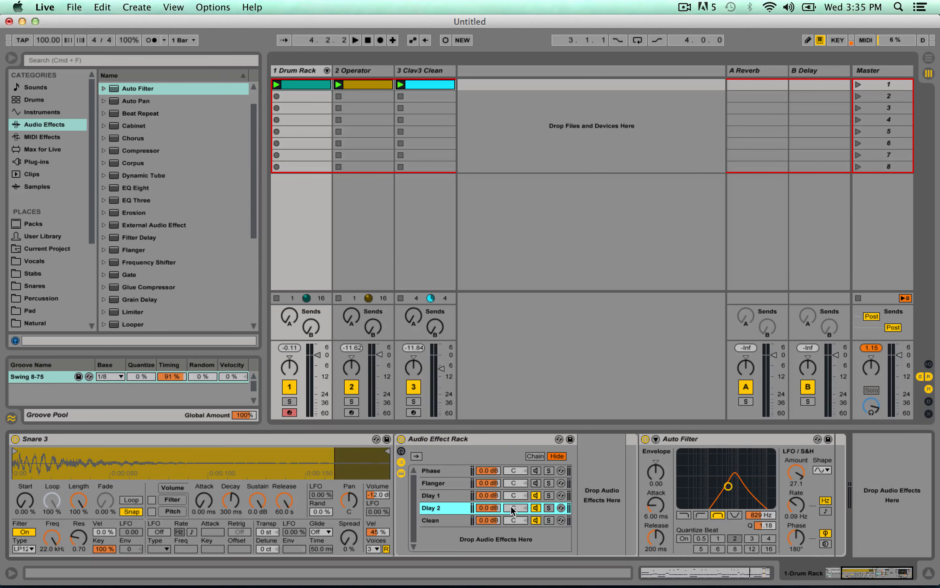
Deactivate the Dlay 1 chain and leave the Dlay 2 chain active.
click(538, 495)
click(536, 508)
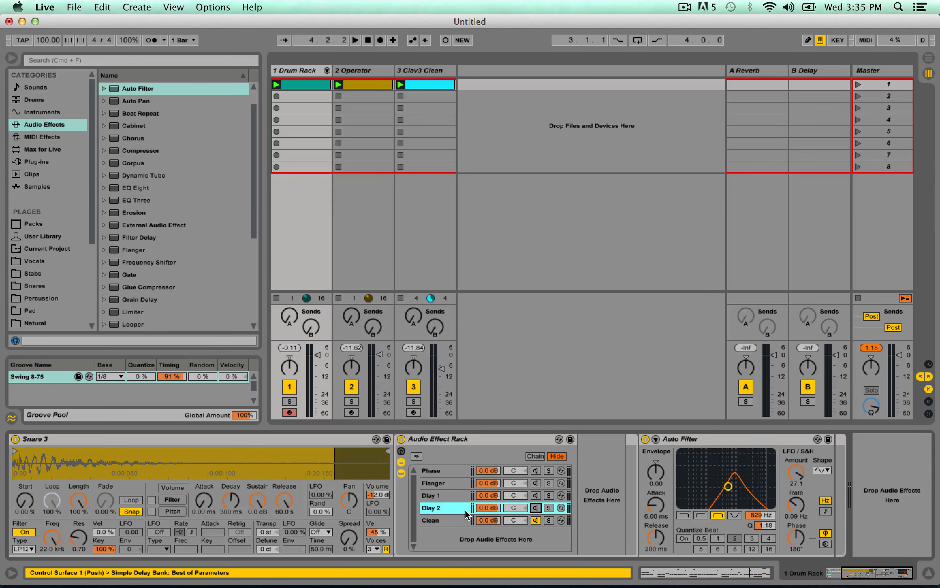
click(537, 508)
Add a Simple Delay to the Dlay 2 chain and link its left and right channels.
scroll(183, 233, down, 2)
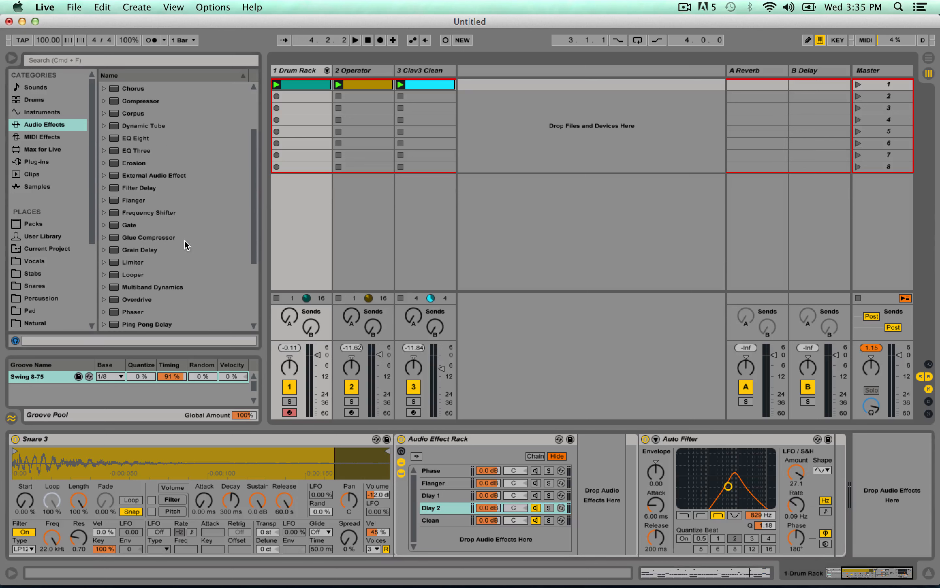
scroll(196, 259, down, 4)
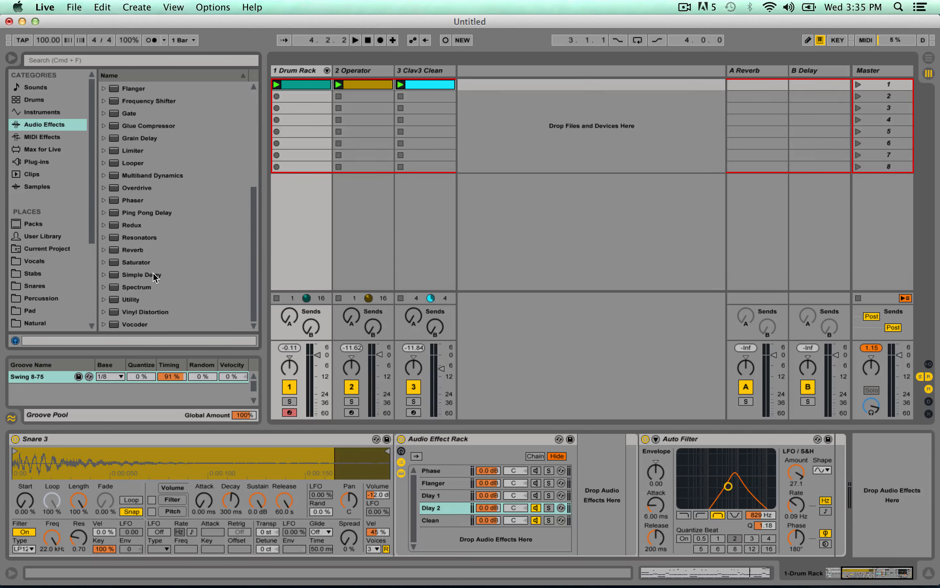
drag(152, 274, 641, 463)
click(637, 455)
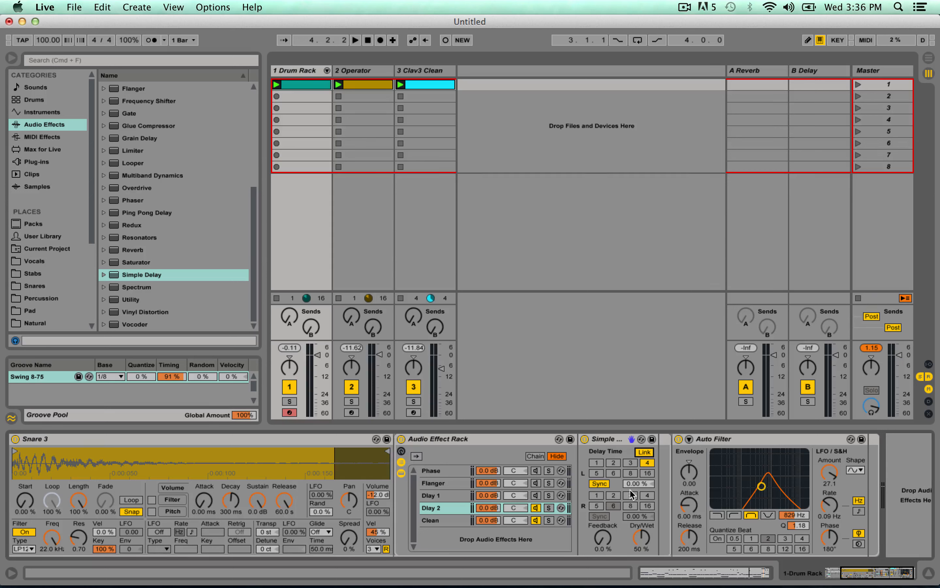
Switch the Dlay 2 Simple Delay from sync to time, start playback, and set it to 92.1 ms with 67% feedback.
click(601, 488)
click(636, 488)
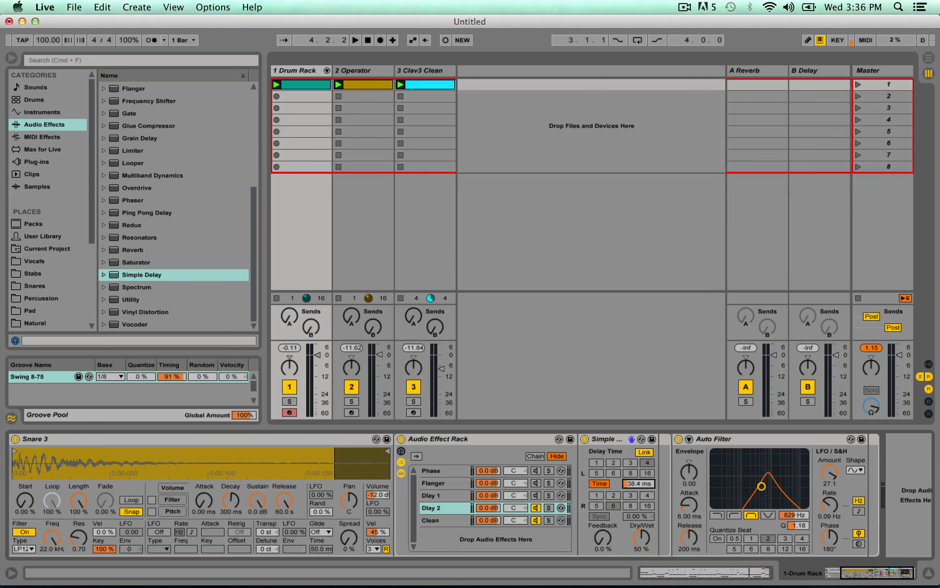
drag(613, 540, 613, 536)
key(space)
drag(632, 485, 632, 469)
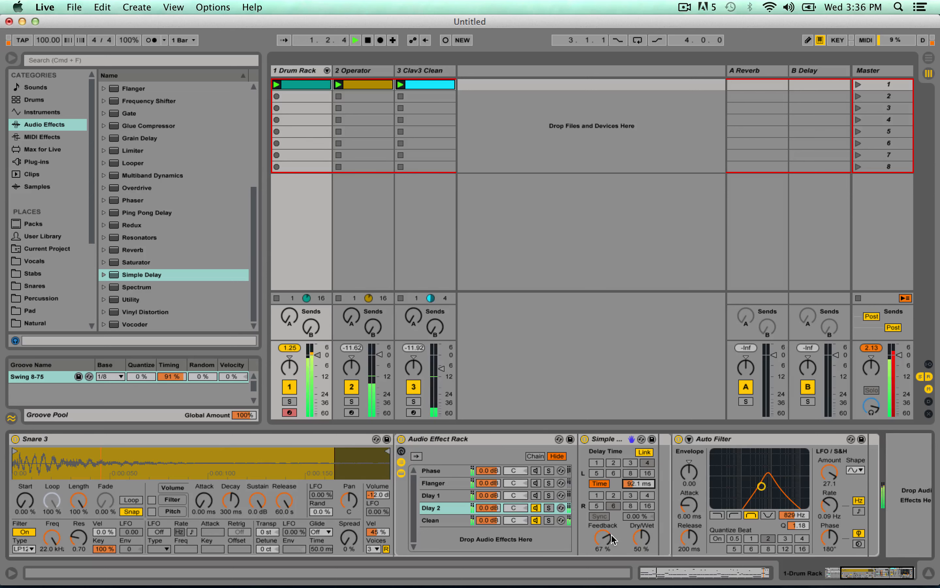
Set the Auto Filter's frequency to 469 Hz, Q to 1.71 and LFO rate to 0.06 Hz during playback.
click(447, 495)
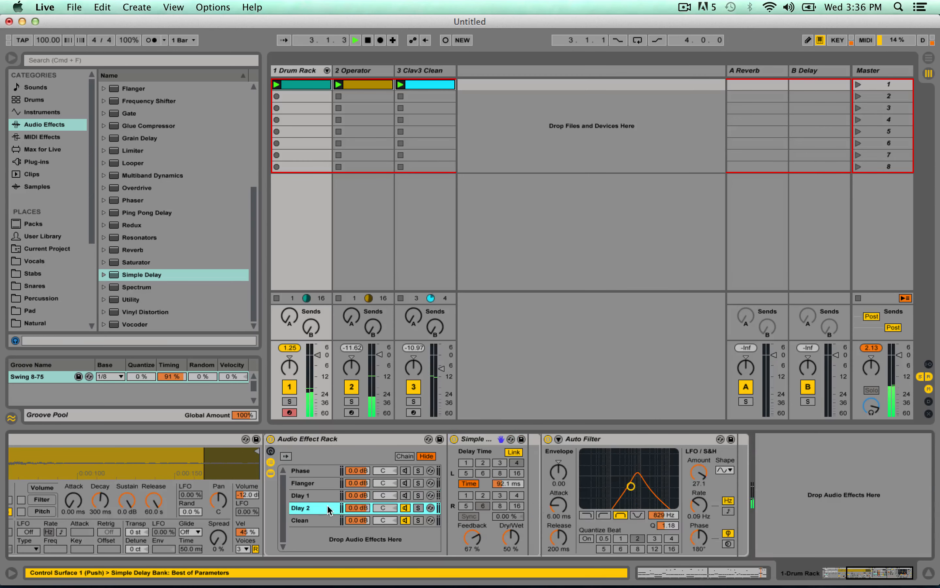
click(325, 508)
drag(652, 490, 637, 477)
drag(699, 505, 699, 470)
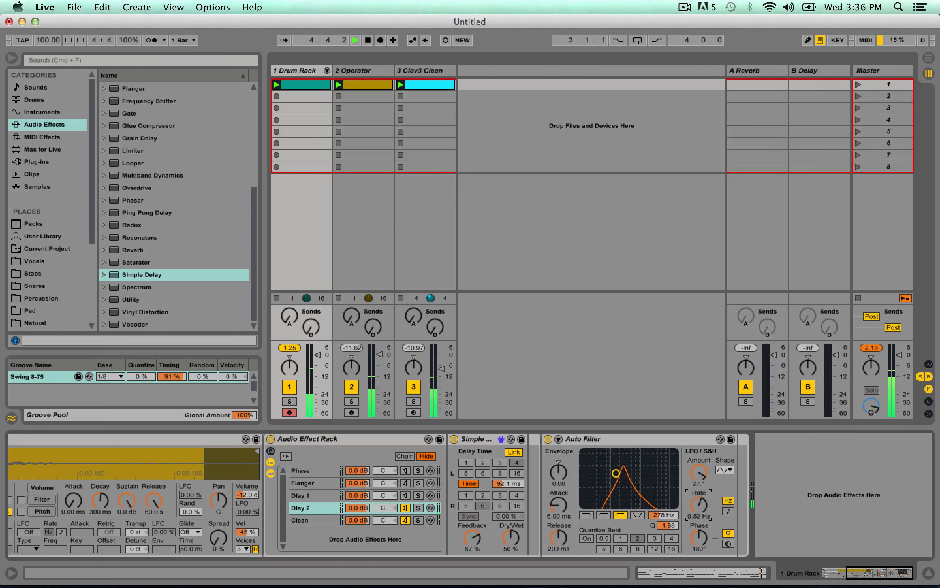
drag(617, 474, 623, 477)
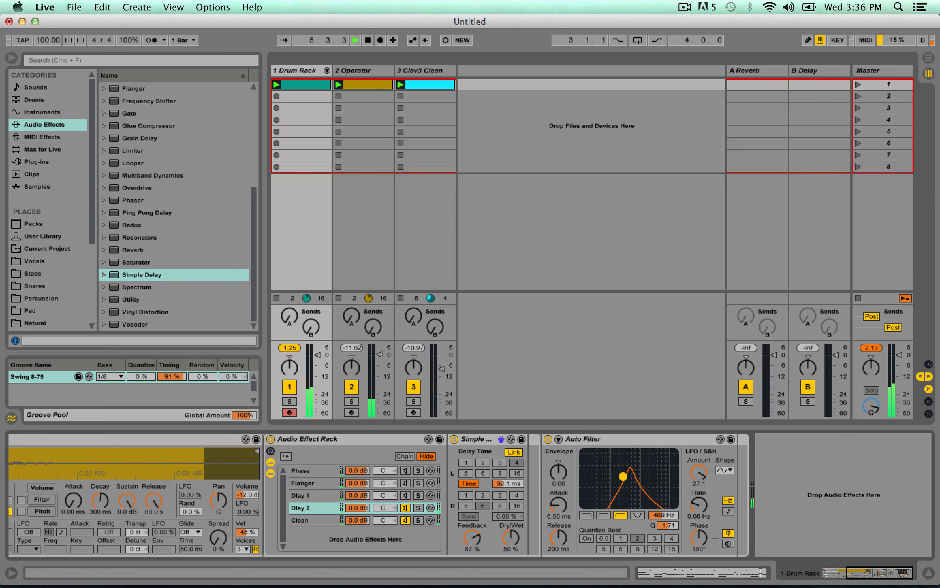
Set the Dlay 2 chain's Simple Delay feedback to 83% and delay time to 174 ms.
drag(472, 538, 472, 527)
drag(508, 483, 507, 479)
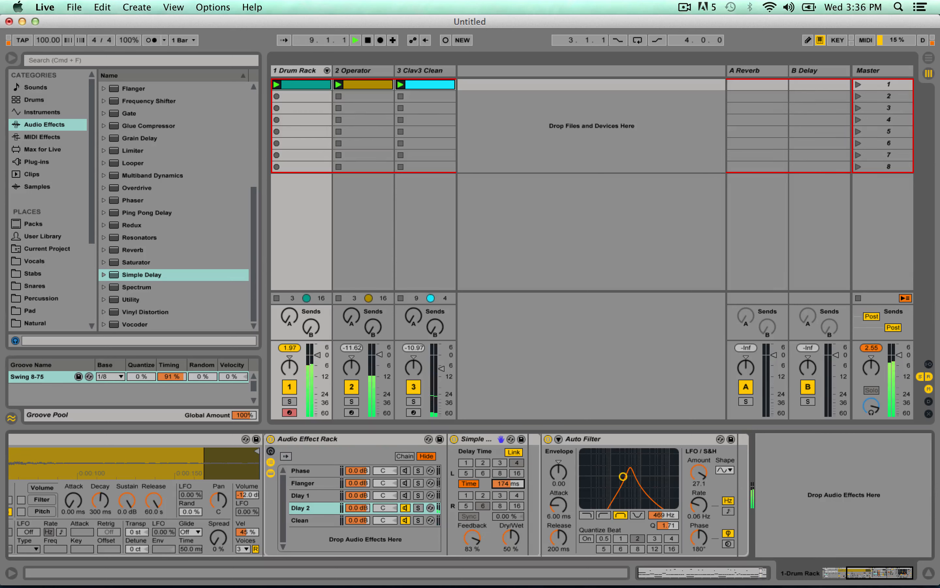
Set the Dlay 2 Simple Delay's time to 89.8 ms and add the Max for Live LFO device after the Auto Filter.
drag(508, 479, 502, 493)
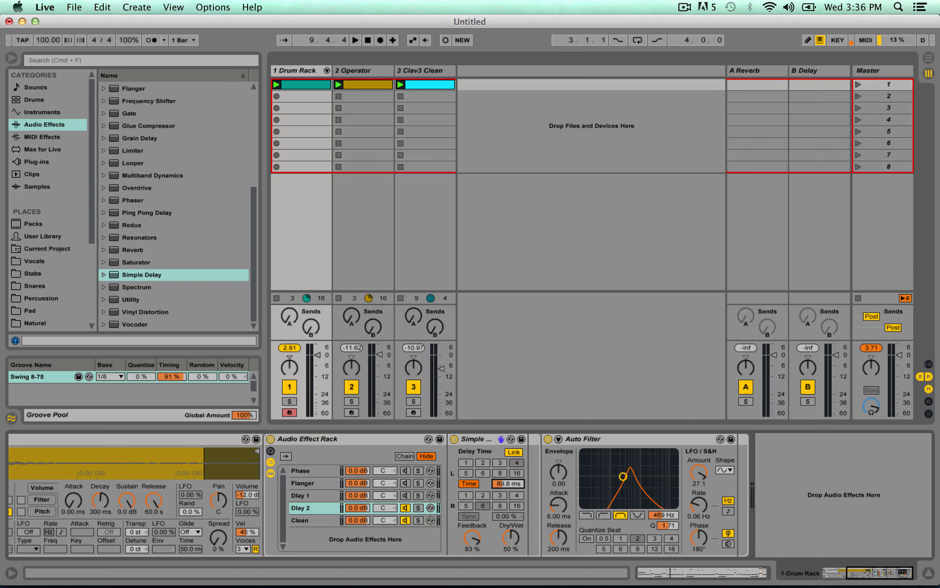
click(46, 151)
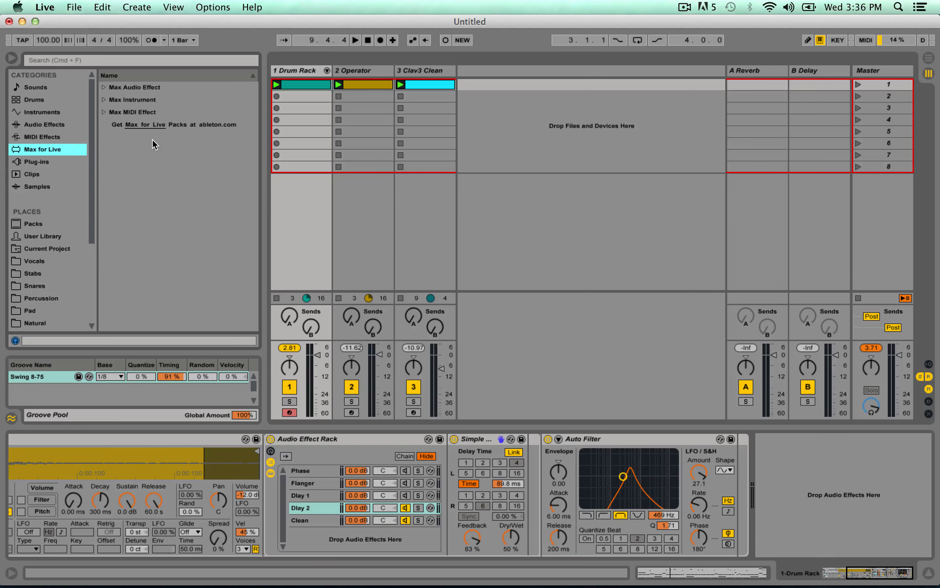
click(104, 87)
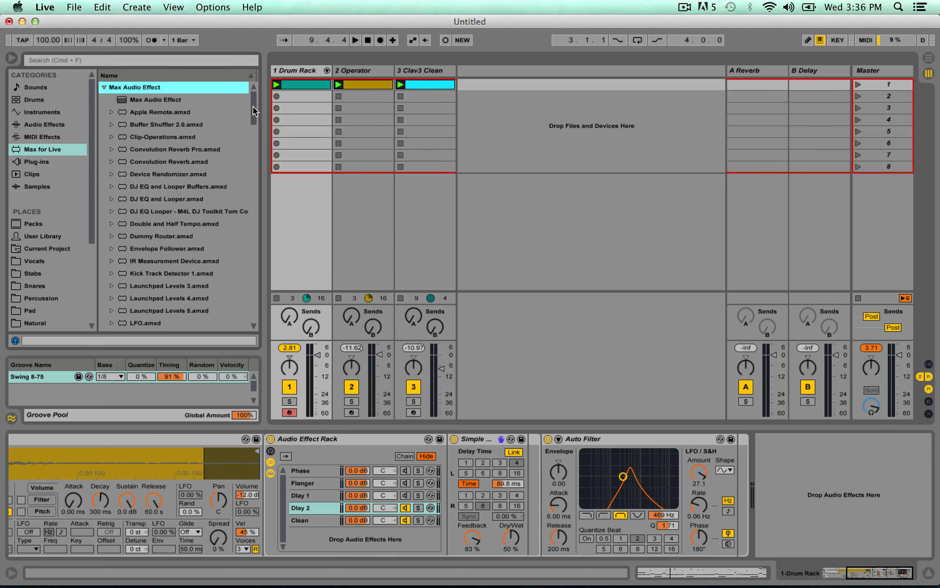
scroll(222, 142, down, 5)
click(143, 258)
mouse_move(123, 256)
mouse_down()
mouse_move(150, 250)
mouse_move(738, 485)
mouse_move(730, 490)
mouse_up()
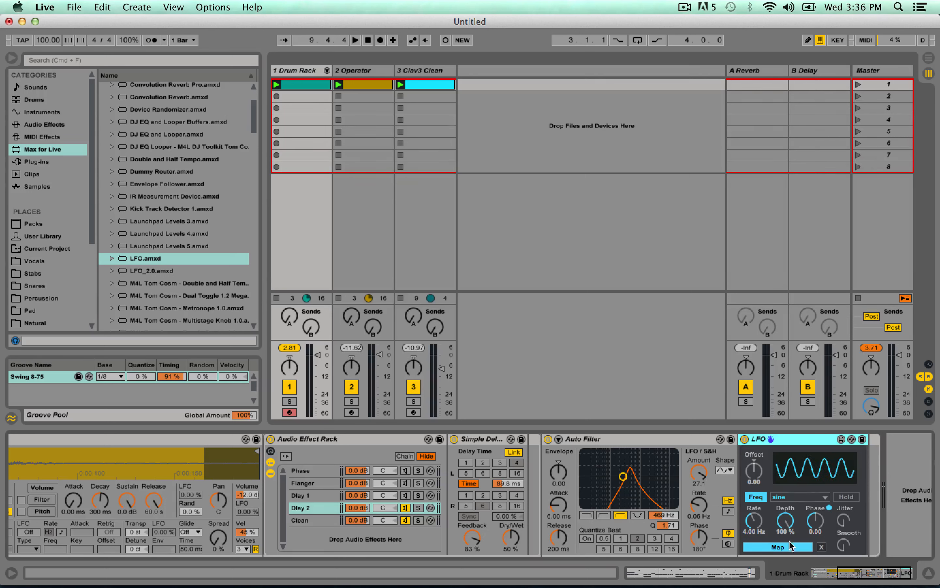
Set the LFO's rate to 0.07 Hz and map it to the Simple Delay's left delay time.
drag(756, 524, 756, 552)
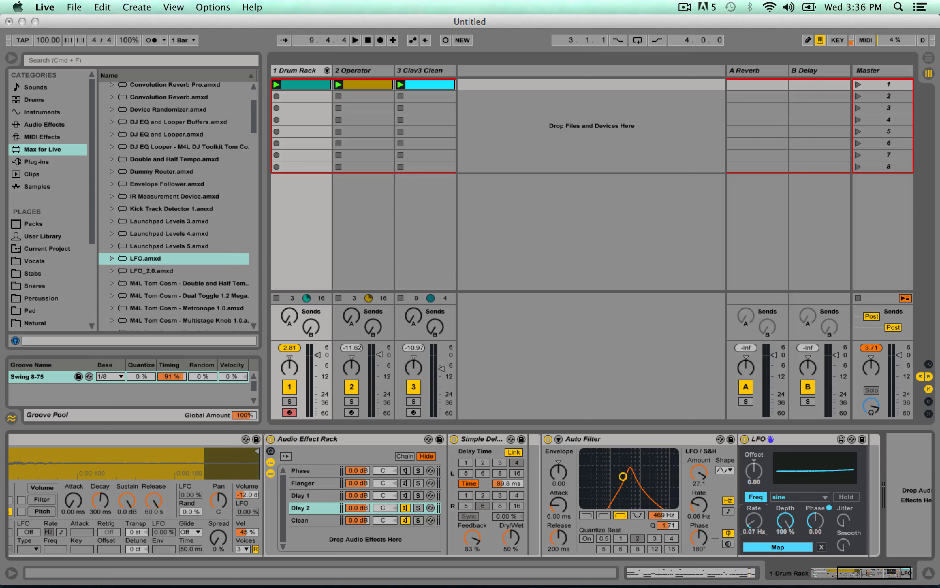
click(772, 547)
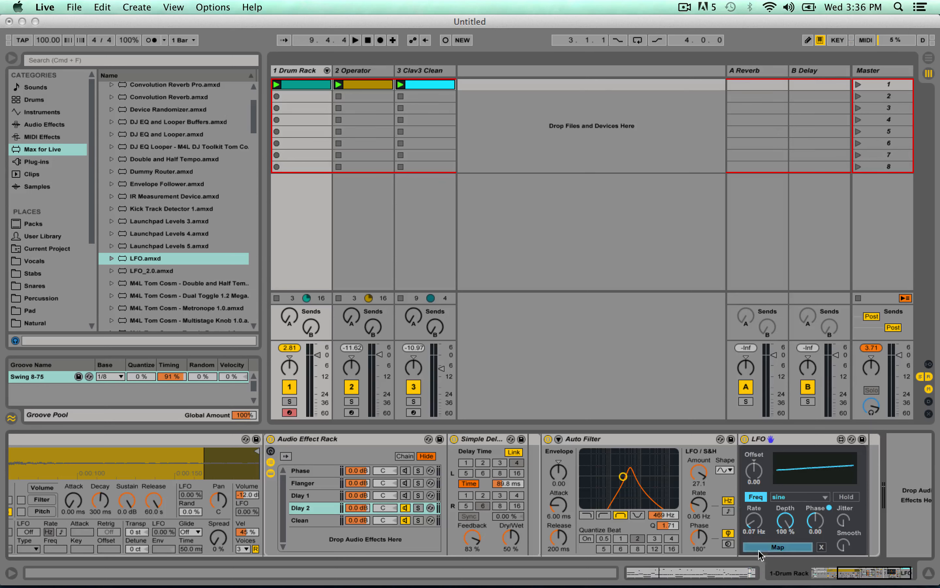
click(505, 482)
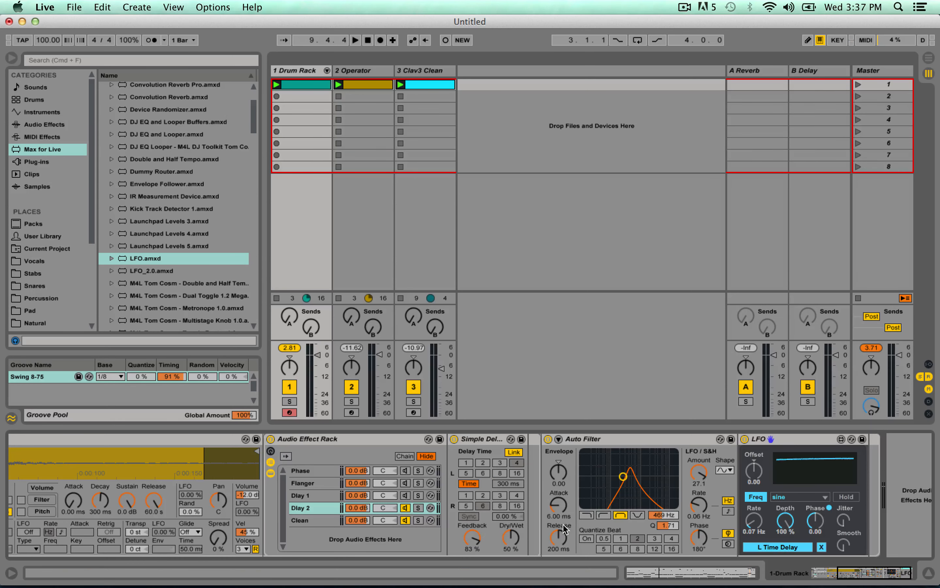
Try the LFO at 6.35% depth, -0.85 offset and 0.04 Hz rate, starting and stopping playback to hear it.
key(space)
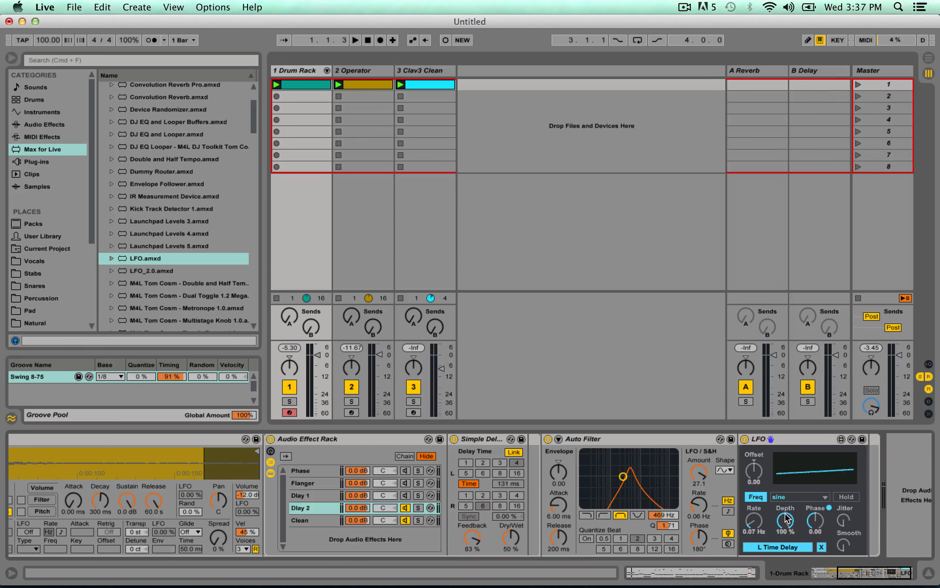
click(765, 486)
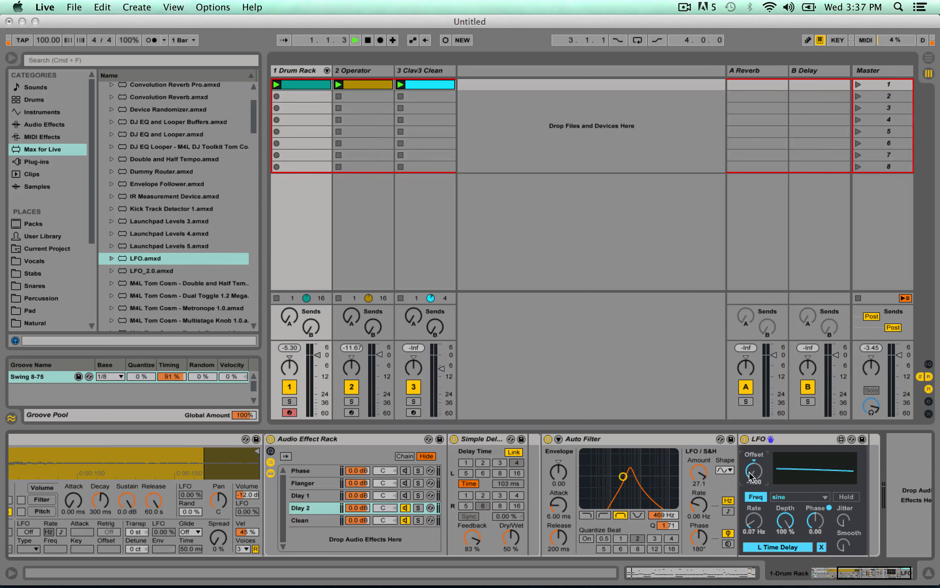
drag(785, 520, 785, 547)
drag(756, 477, 756, 443)
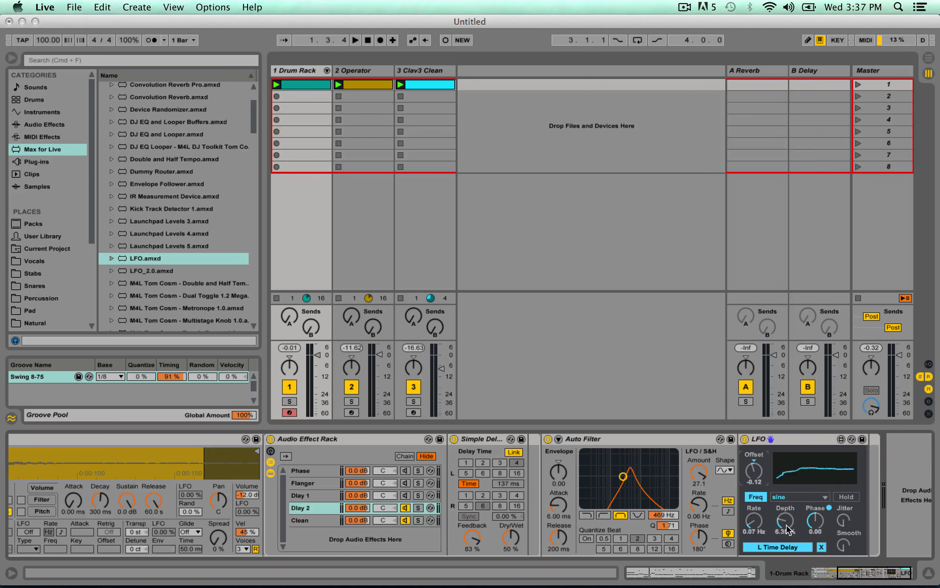
drag(754, 520, 756, 498)
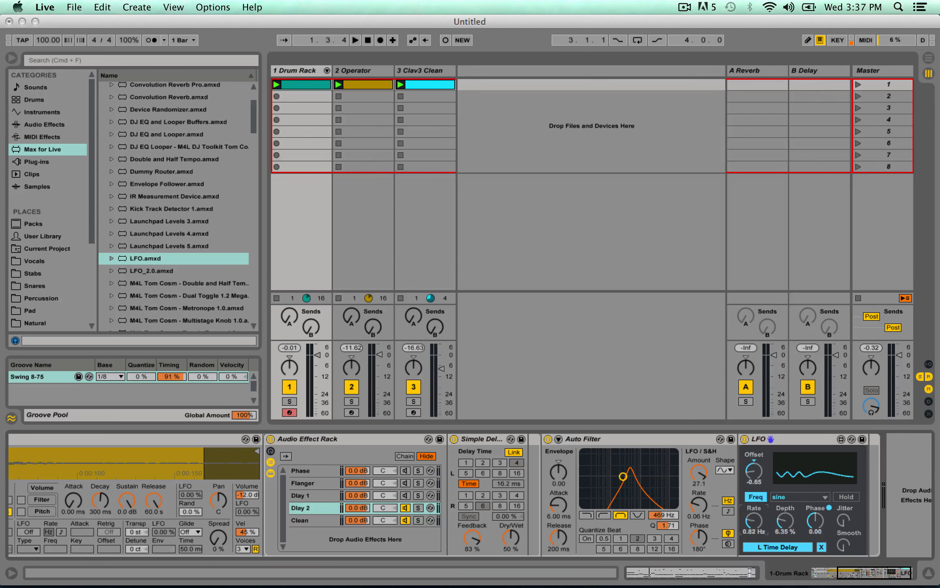
drag(759, 554, 758, 558)
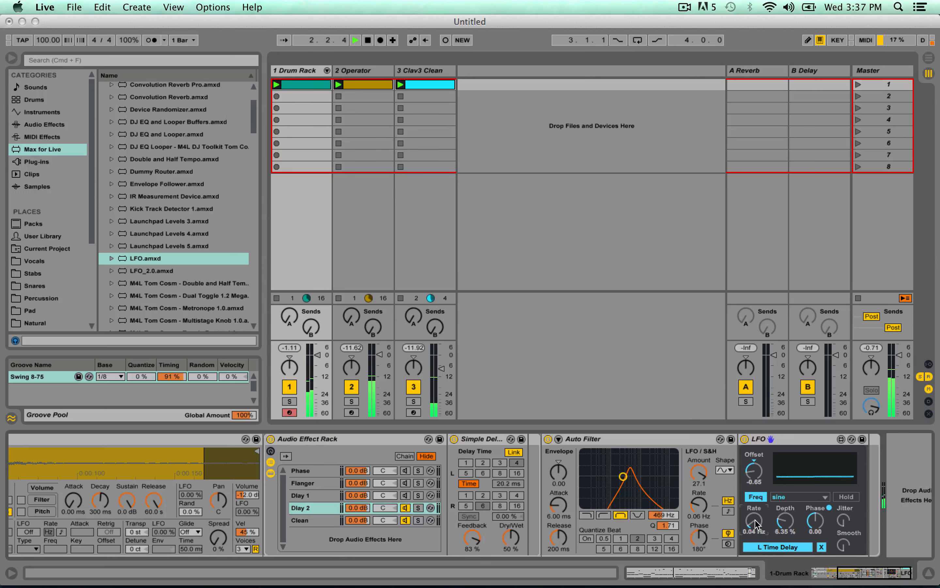
Set the LFO's offset to -0.24, depth to 21.6% and rate to 0.17 Hz during playback.
mouse_move(754, 512)
mouse_down()
mouse_move(791, 517)
mouse_move(791, 507)
mouse_move(754, 507)
mouse_move(754, 534)
mouse_move(754, 524)
mouse_up()
drag(754, 472, 754, 456)
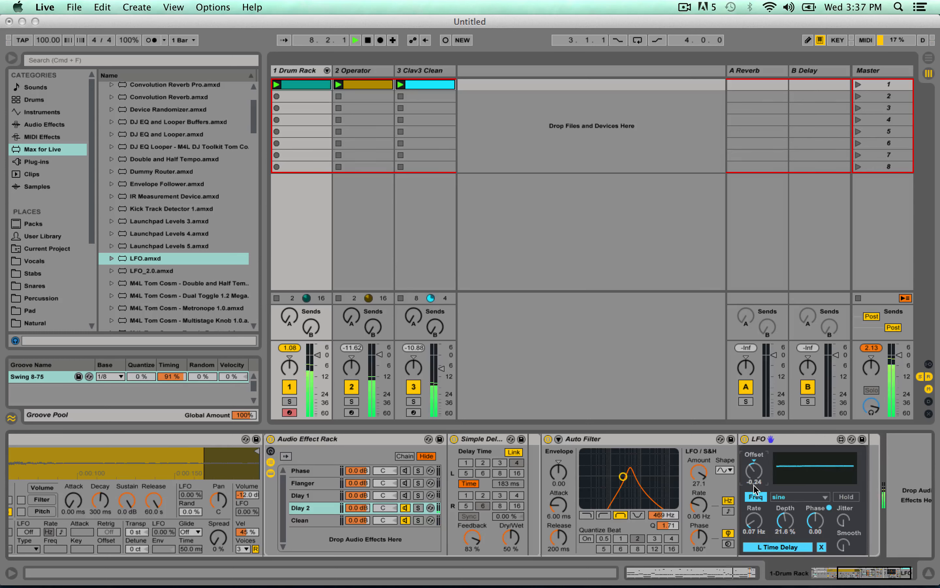
drag(755, 521, 756, 517)
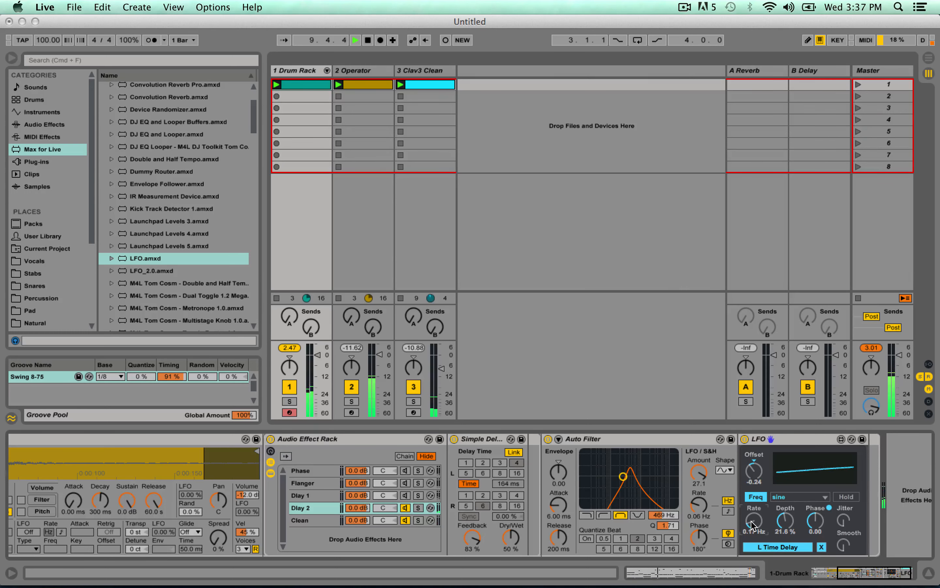
Raise the Simple Delay's feedback to 94%, switch its delay mode to Repitch, and restart playback.
drag(473, 538, 475, 526)
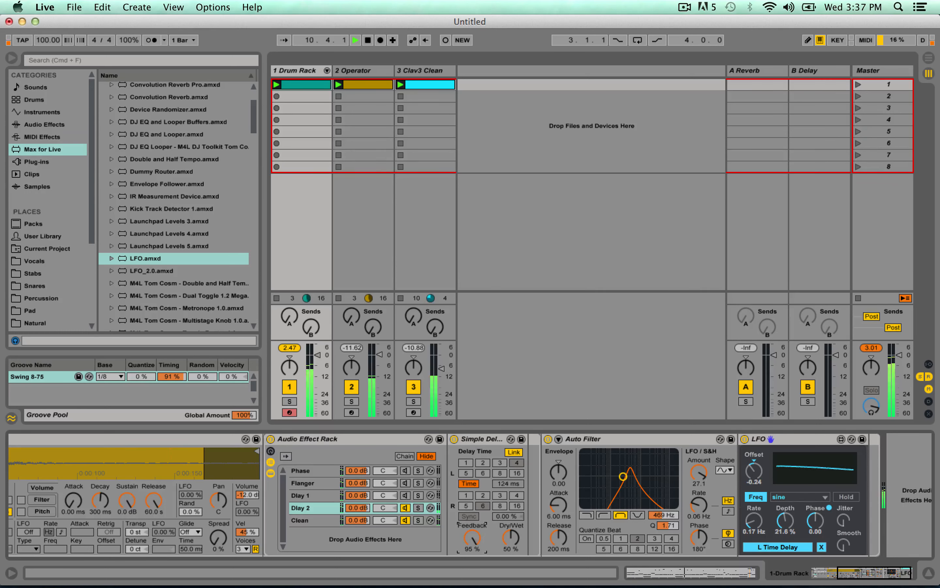
right_click(481, 438)
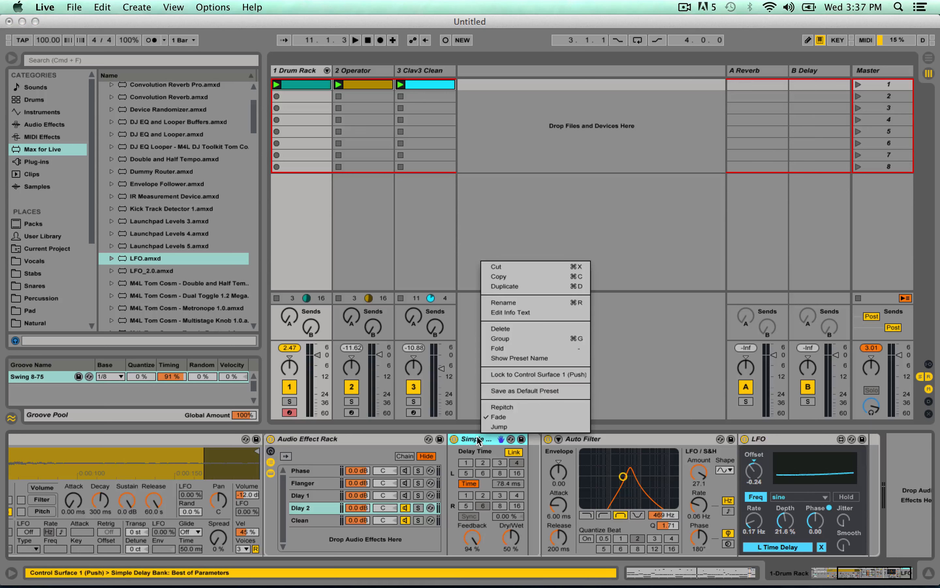
click(538, 407)
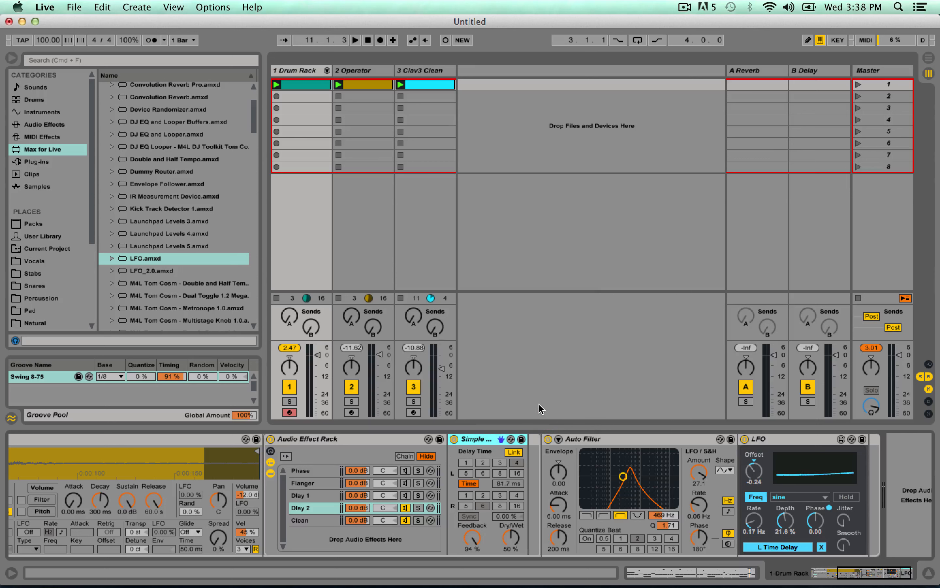
key(space)
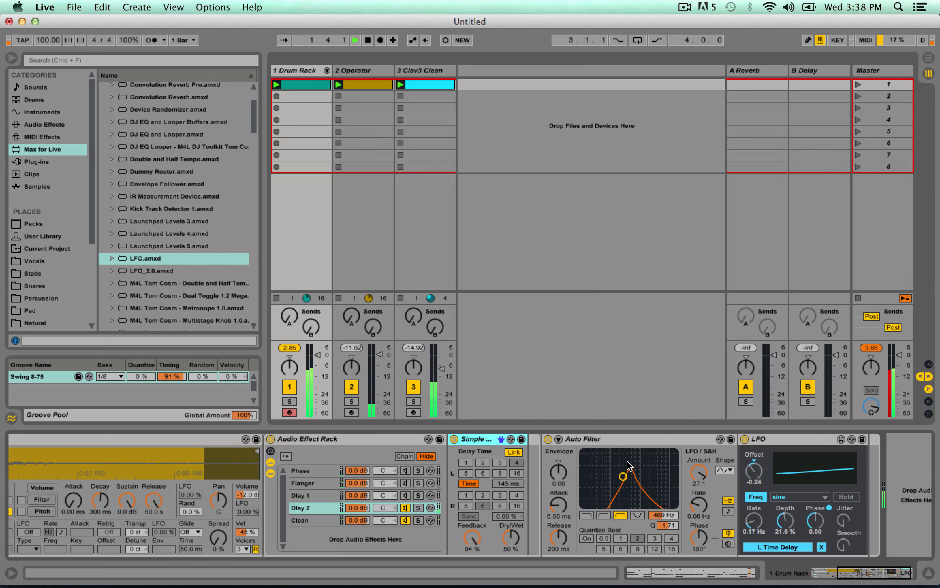
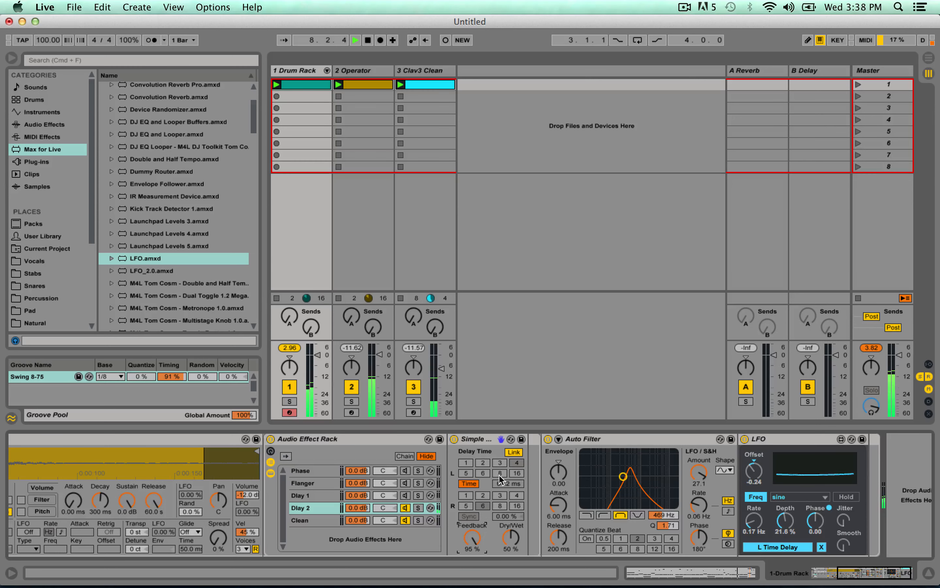
Stop playback and look through the rack's Flanger, Dlay 1 and Dlay 2 chains.
key(space)
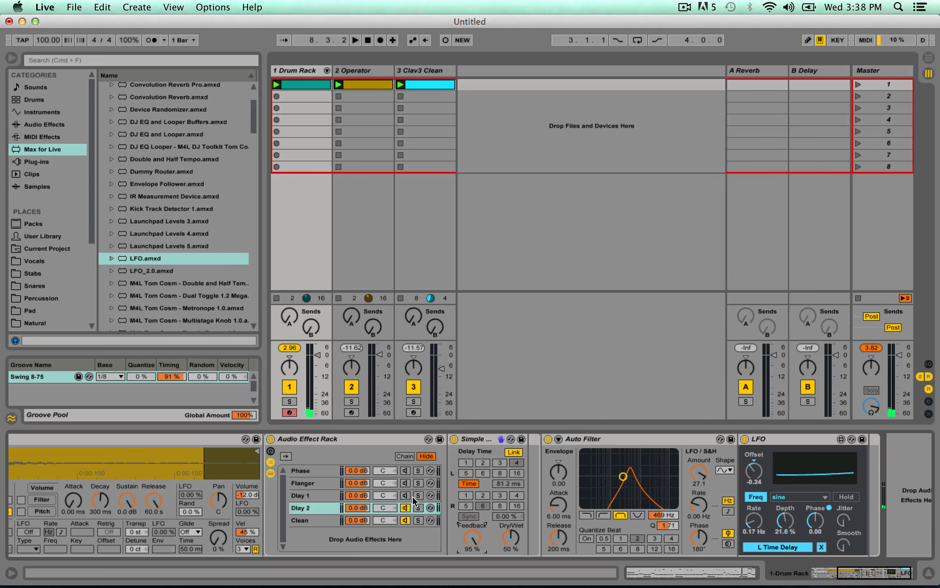
click(305, 484)
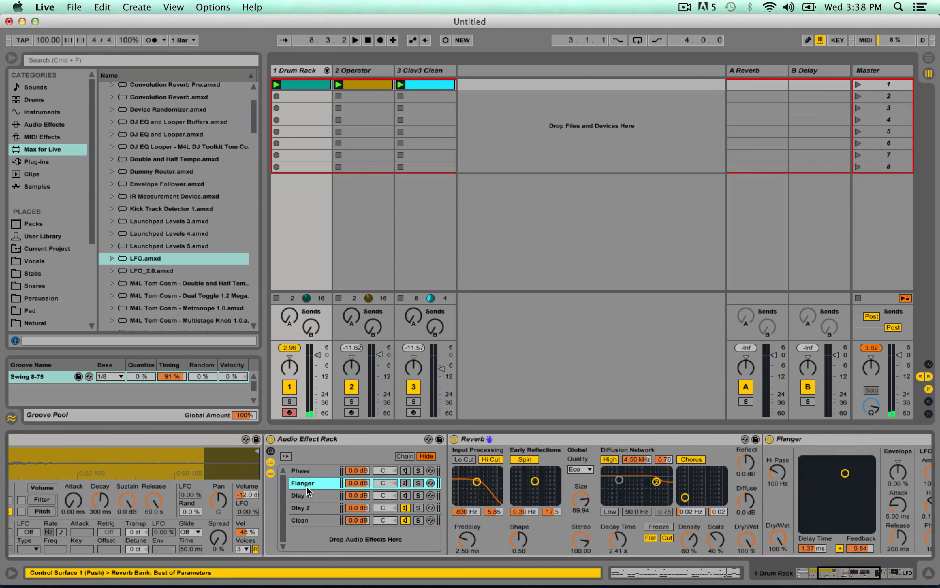
click(305, 496)
click(306, 507)
Review each of the four Snare 3 hits in the drum clip's notes, and return to the device chain.
key(shift+Tab)
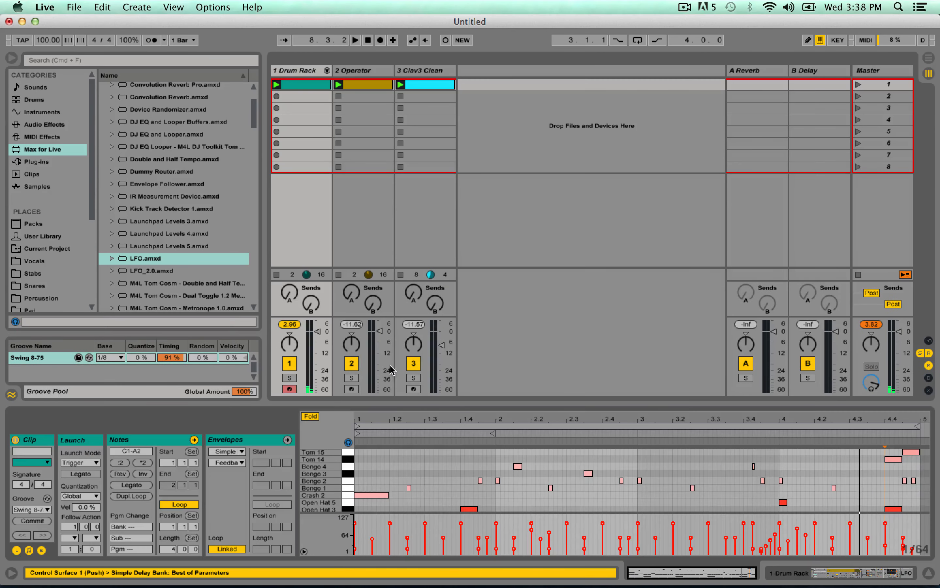
scroll(536, 478, down, 3)
click(443, 500)
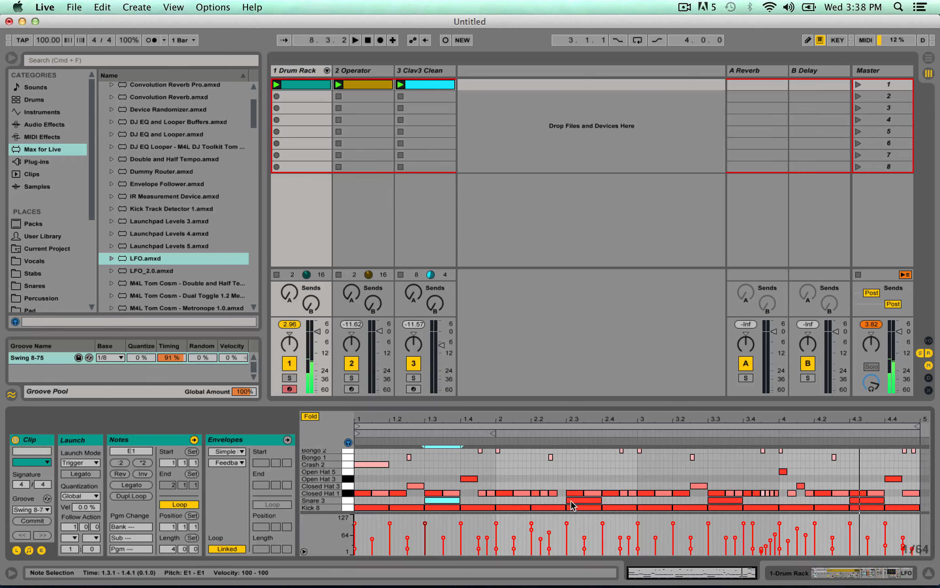
click(583, 501)
click(725, 500)
click(866, 500)
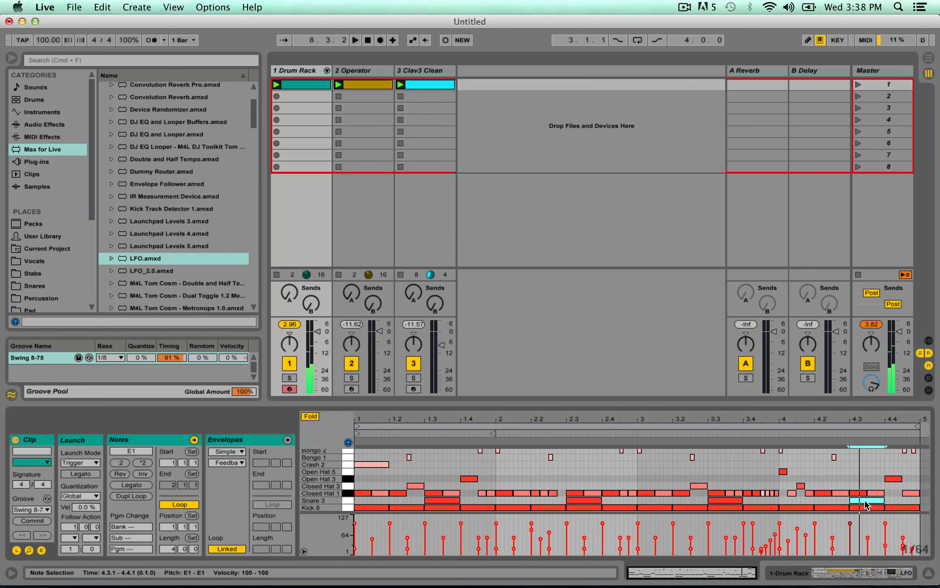
key(shift+Tab)
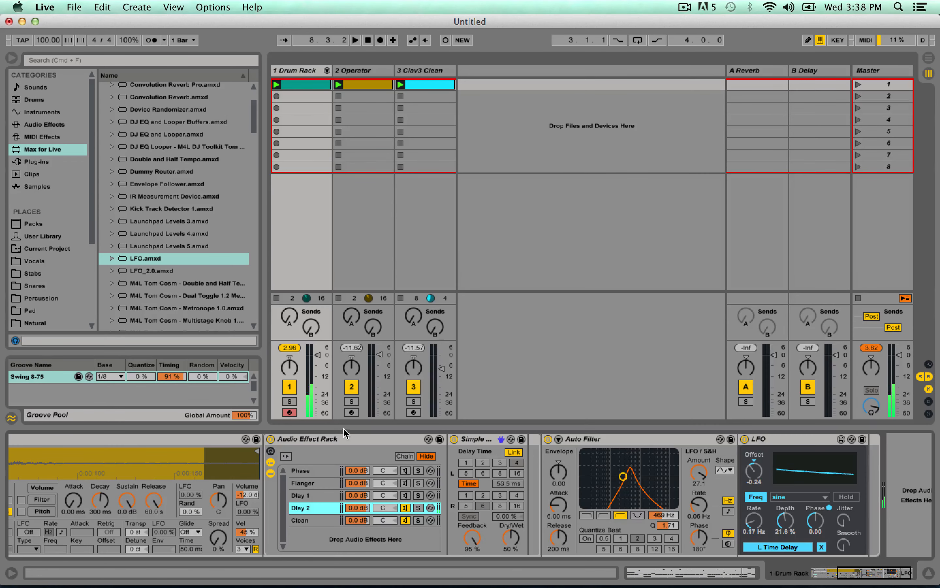
Show the Audio Effect Rack's chain select zones and move the chain selector to about 22.
click(405, 456)
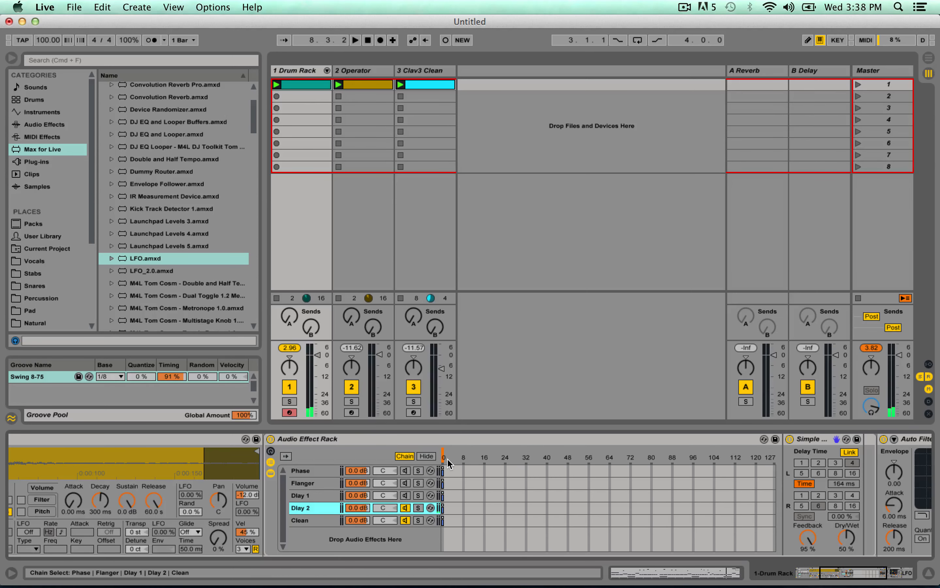
drag(443, 457, 445, 456)
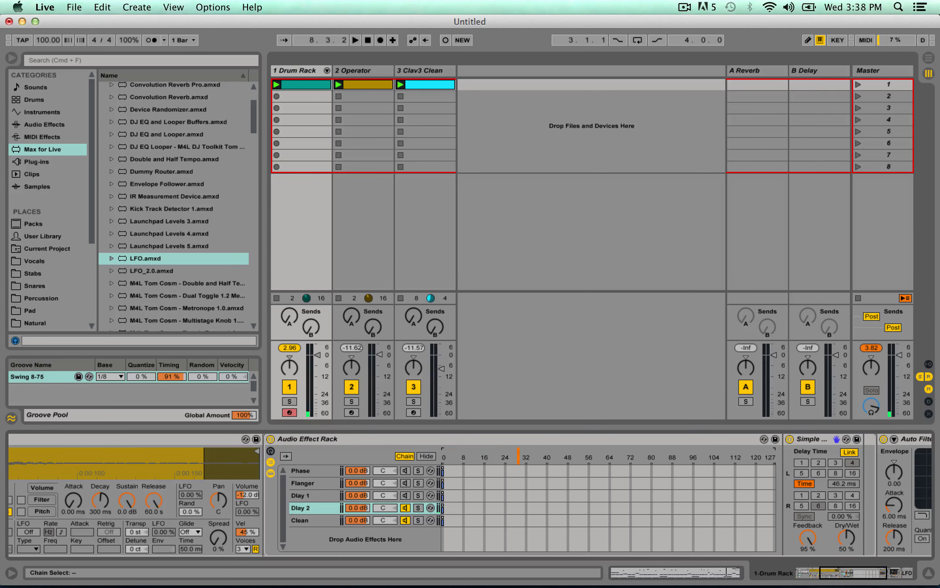
drag(510, 457, 501, 465)
Look through the rack's chains one by one from Phase down to Clean.
click(297, 474)
click(302, 483)
click(304, 495)
click(306, 508)
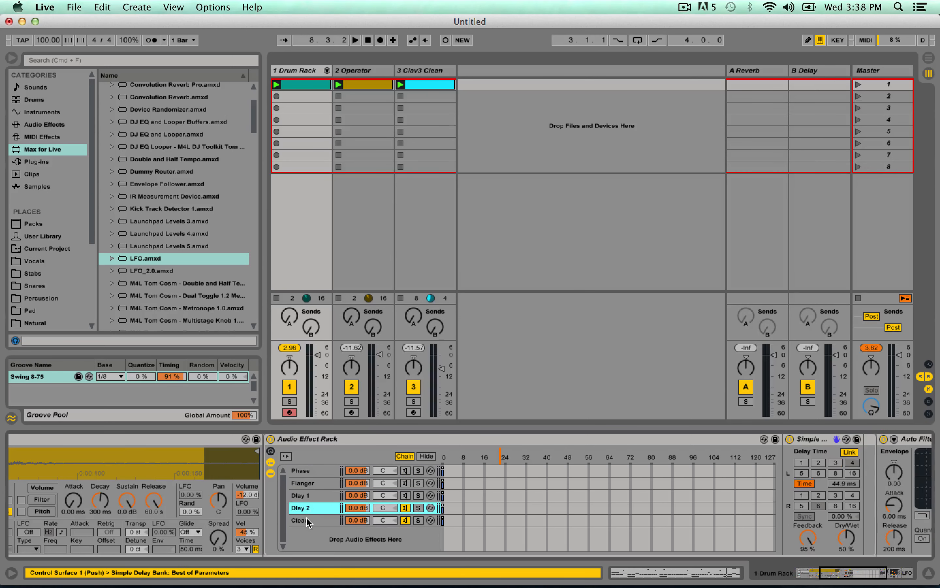
click(307, 518)
Try a Phase chain zone of about 11–36 with the chain selector inside and beyond it during playback, and return the zone to 0.
click(304, 475)
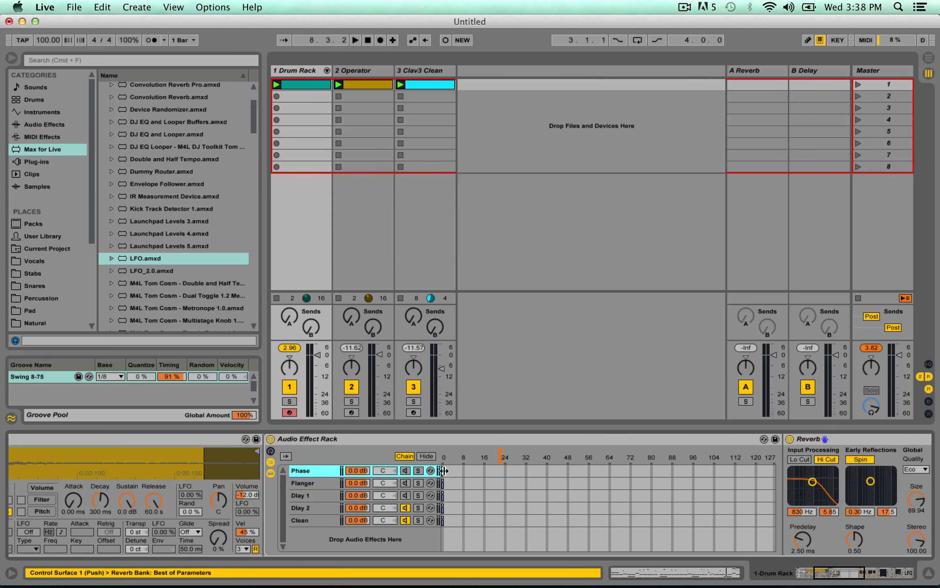
drag(445, 471, 525, 473)
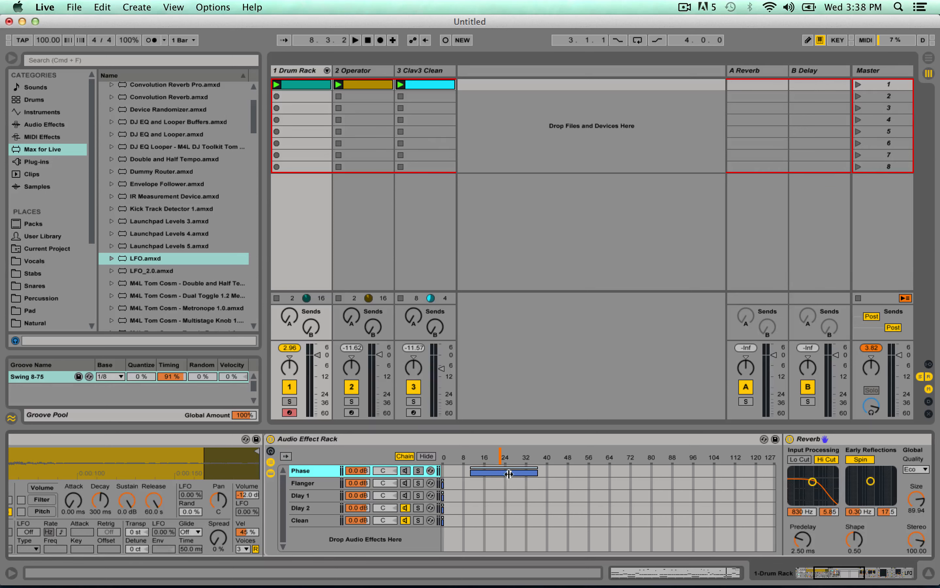
drag(501, 457, 508, 456)
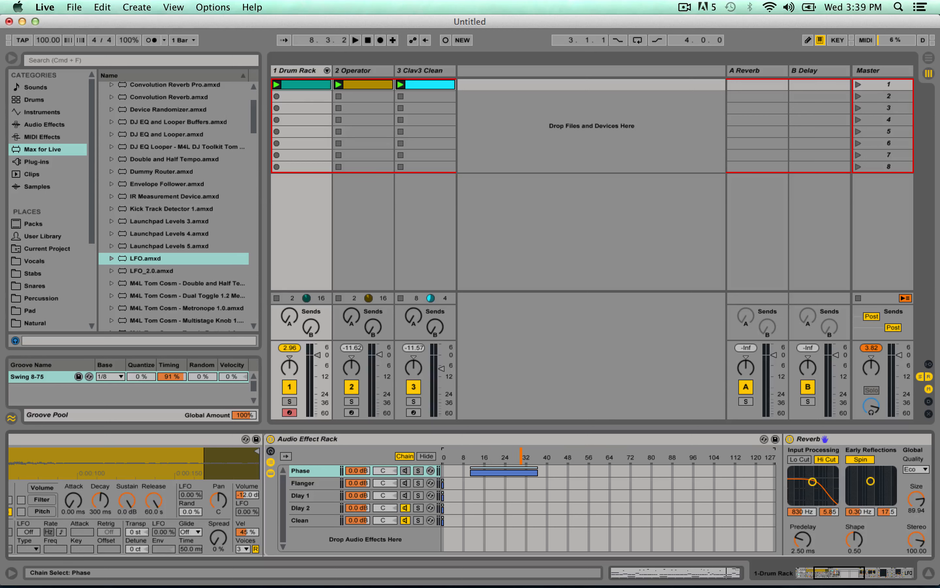
click(537, 457)
key(space)
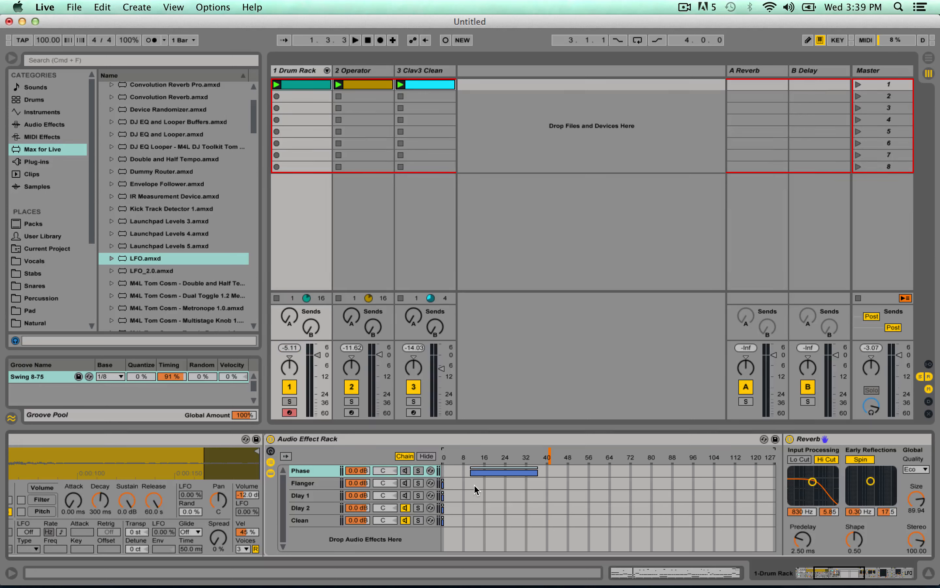
key(space)
key(space)
drag(505, 472, 438, 527)
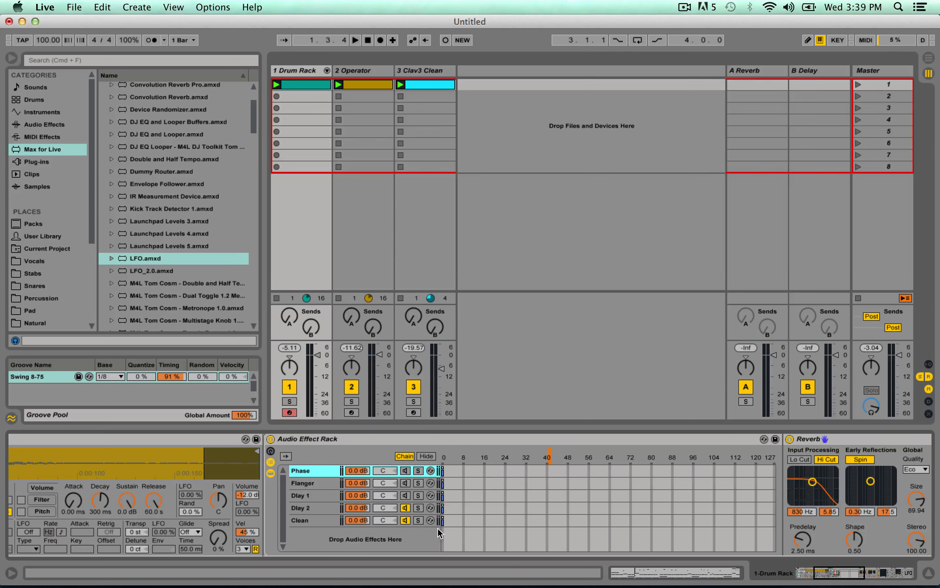
Move the chain selector to 3 and extend the Clean chain's zone to cover 0–3.
click(295, 482)
click(299, 496)
click(302, 482)
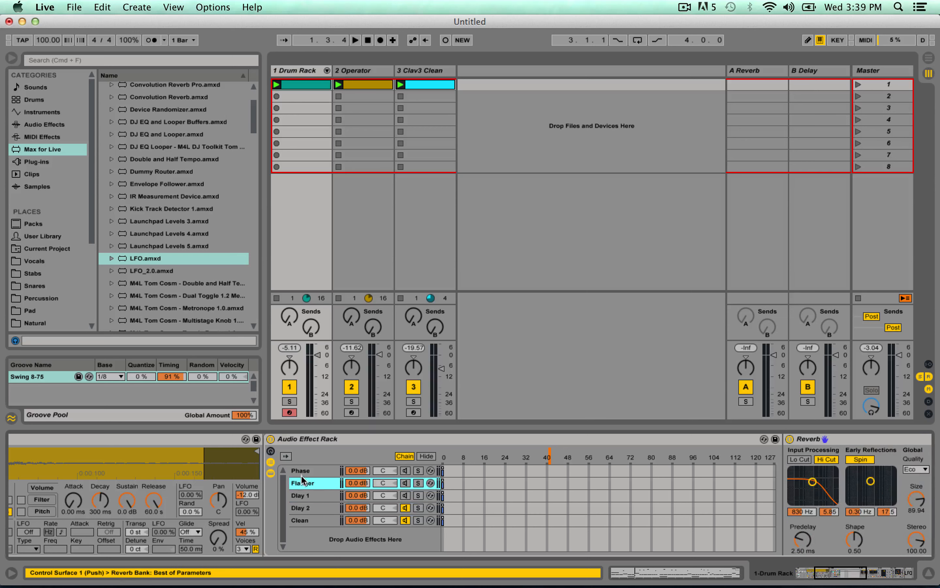
click(301, 474)
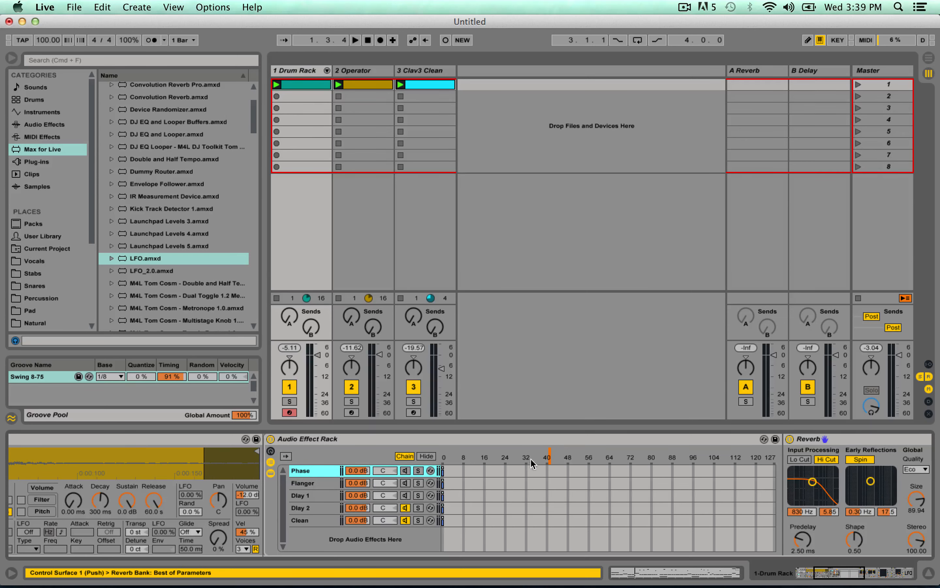
drag(550, 458, 537, 458)
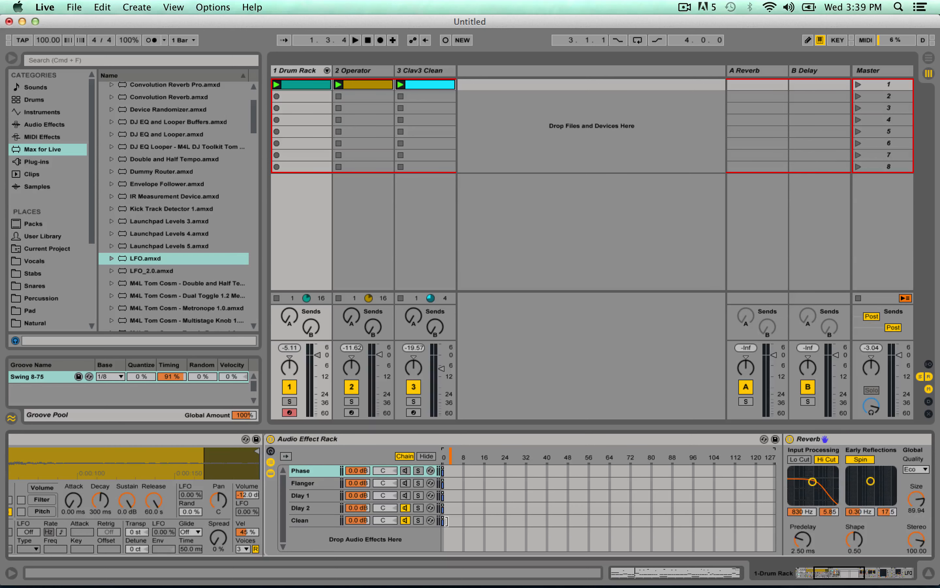
click(447, 521)
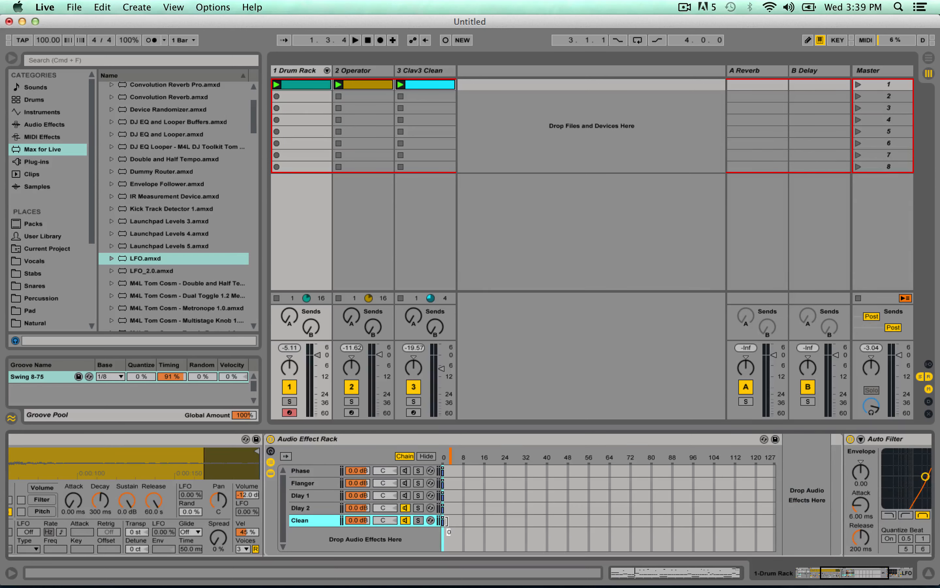
drag(446, 522, 450, 521)
drag(452, 521, 450, 545)
Move the Dlay 1 chain's zone to 1 and the Flanger chain's zone to 2.
click(443, 473)
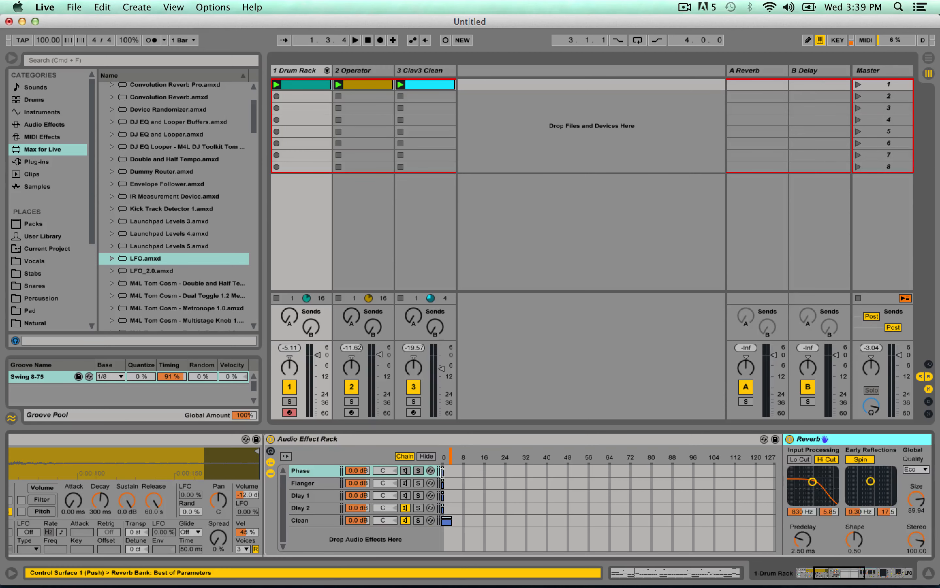
click(444, 474)
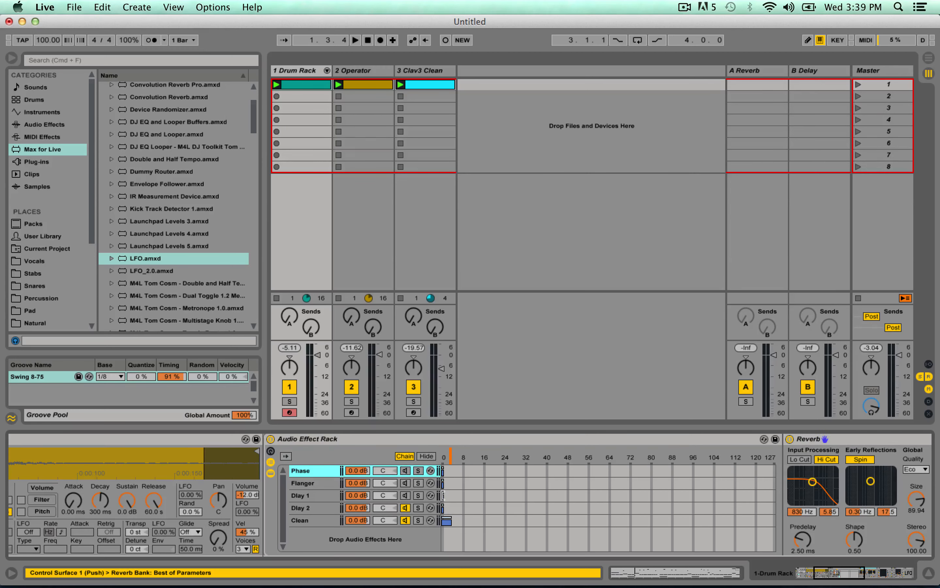
click(443, 496)
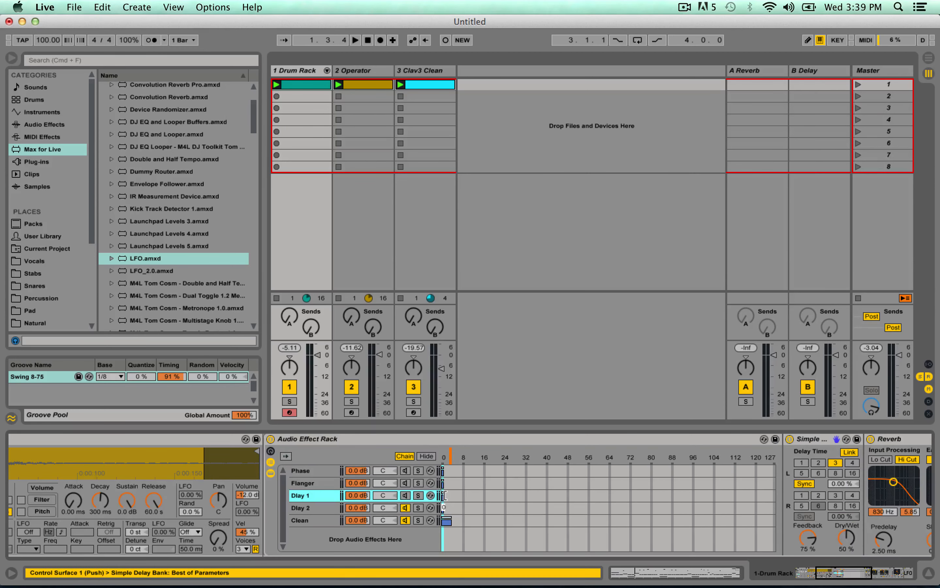
click(443, 482)
drag(446, 482, 448, 483)
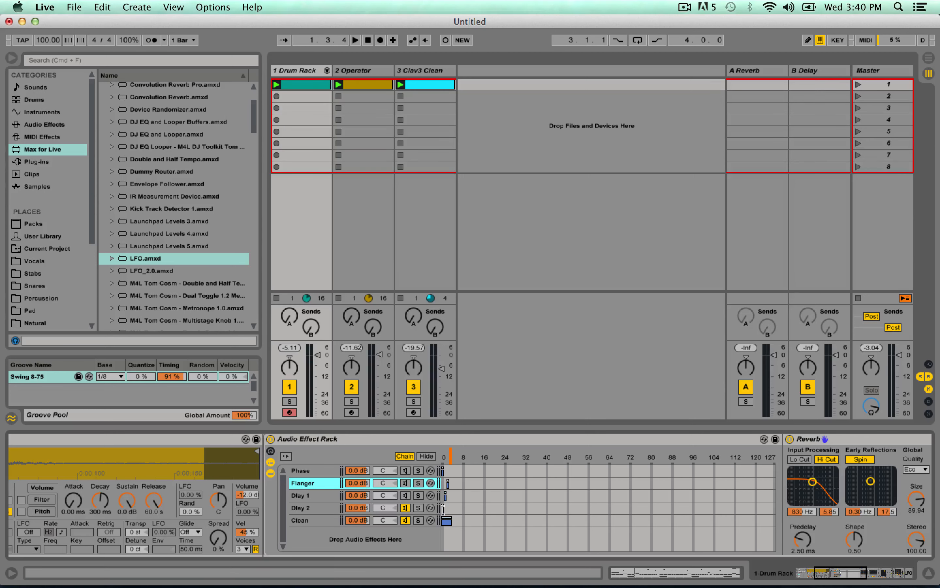
Move the Dlay 2 chain's zone to 3 and return the chain selector to 0.
click(445, 497)
click(443, 472)
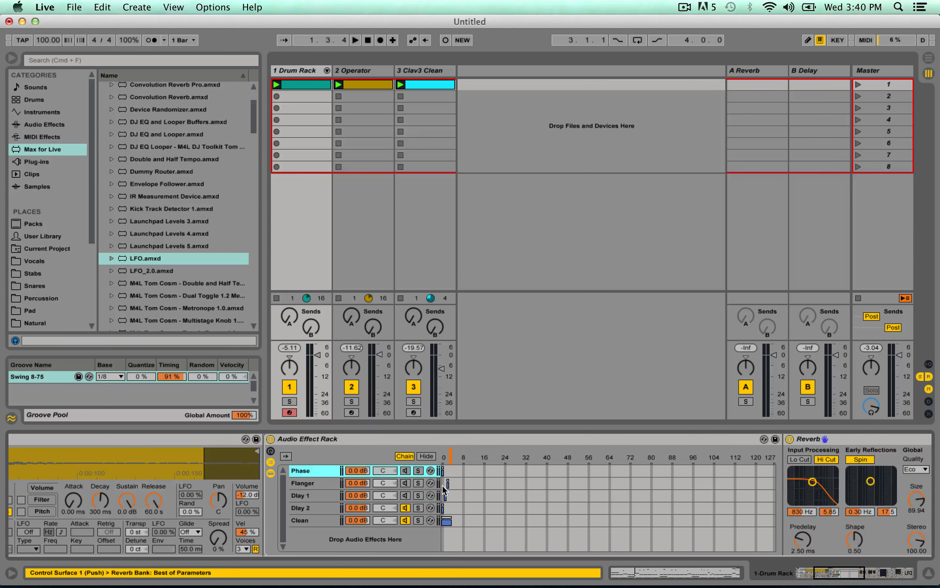
click(445, 496)
click(448, 484)
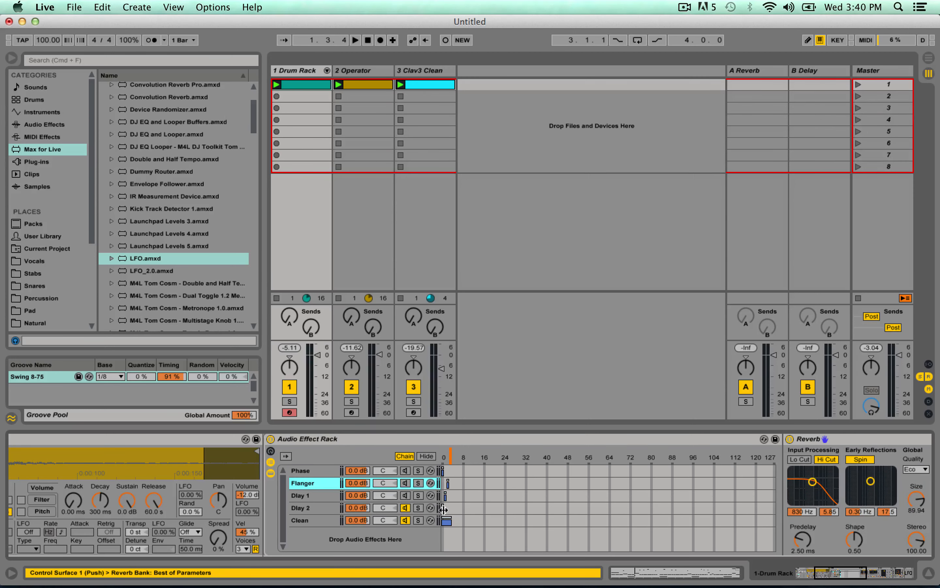
drag(443, 509, 451, 508)
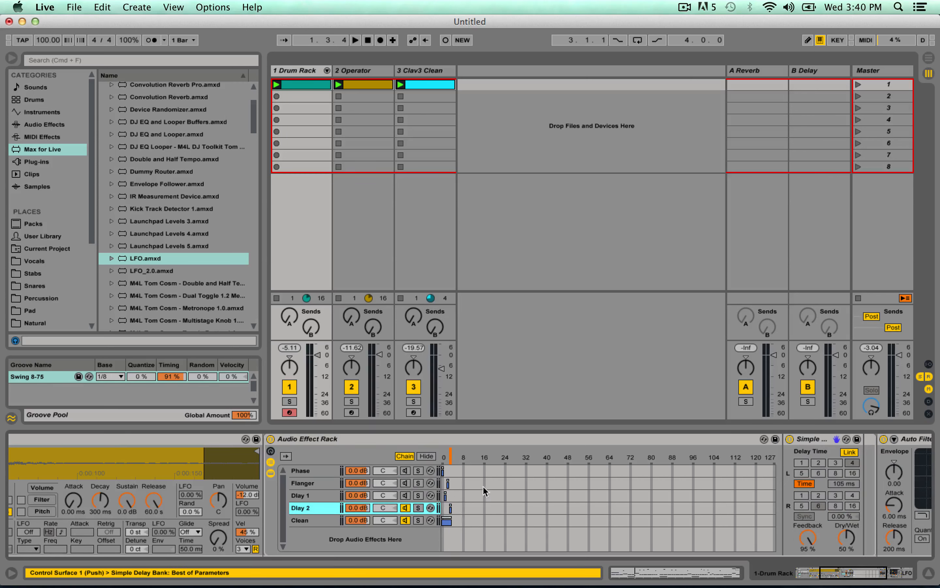
drag(449, 461, 443, 460)
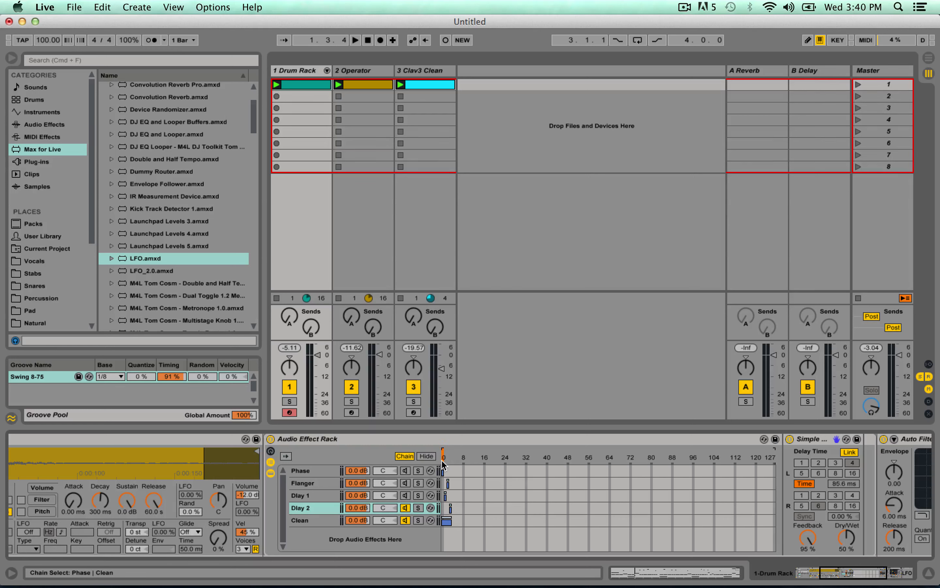
Reactivate the Phase, Flanger and Dlay 1 chains and play the beat while sweeping the chain selector across the 0–3 zones.
key(space)
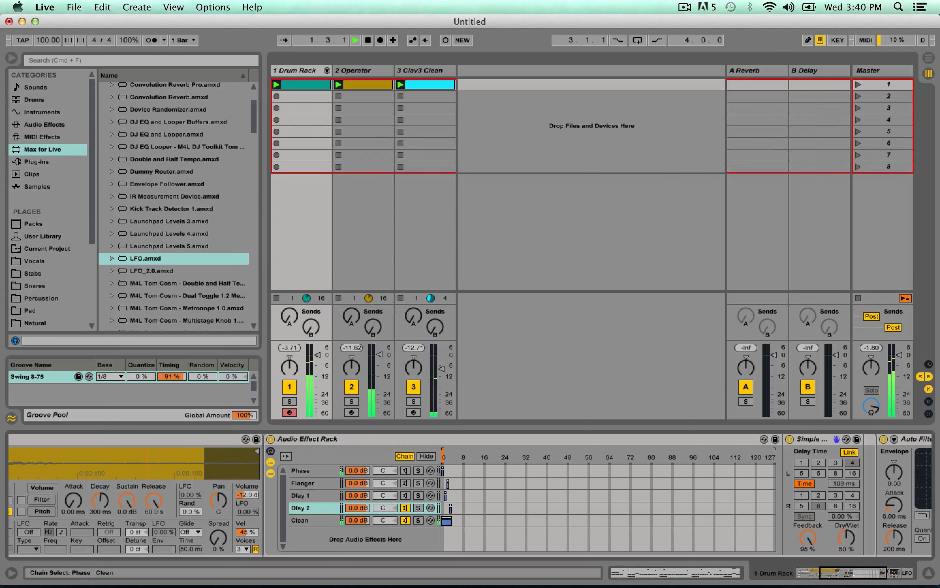
key(space)
click(406, 471)
click(406, 483)
click(407, 494)
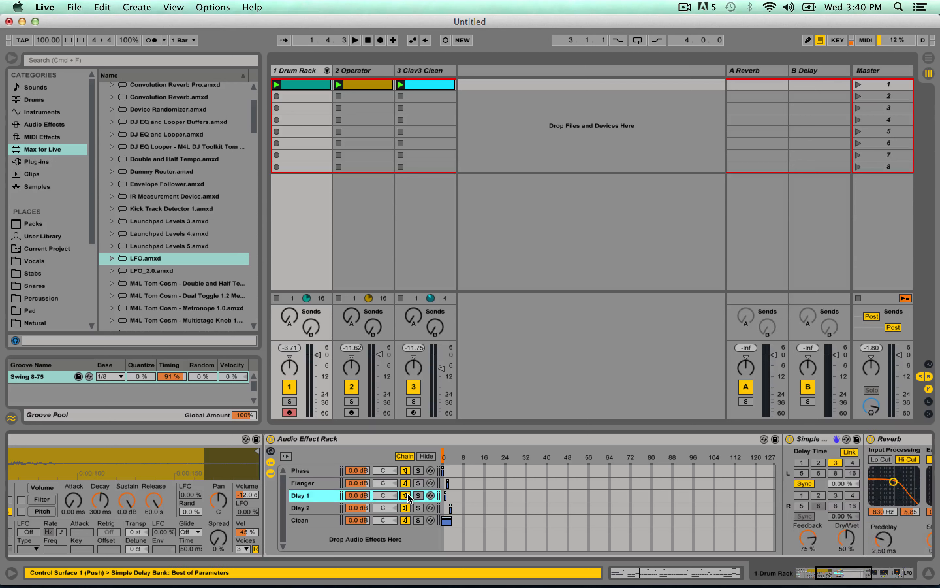
key(space)
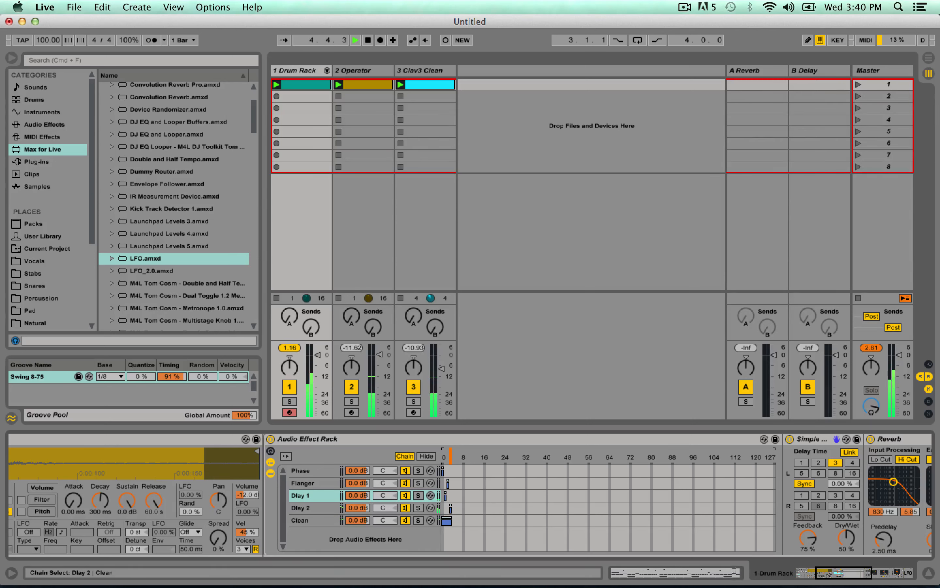
key(space)
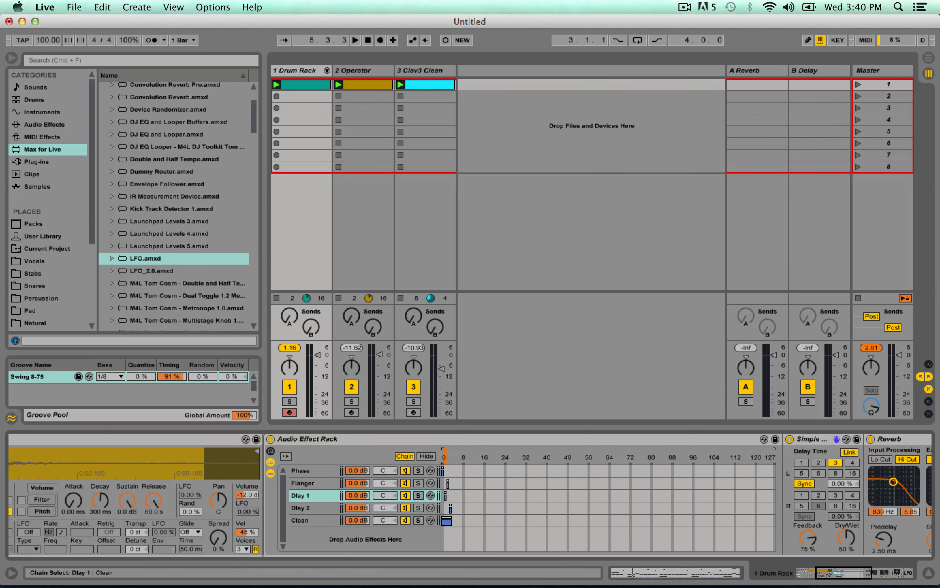
Open the drum clip's envelopes and choose the Audio Effect Rack's Chain Selector as the envelope target.
click(290, 86)
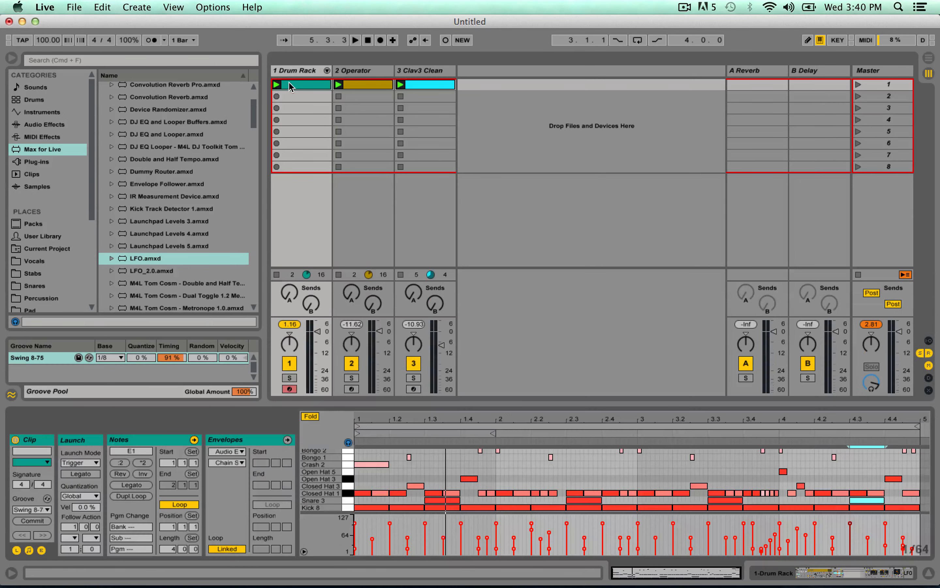
click(242, 441)
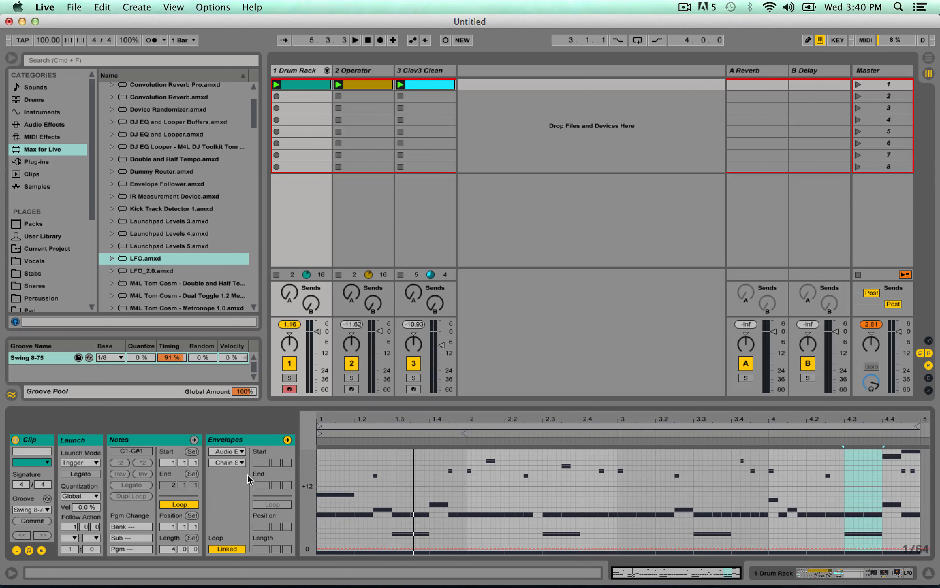
click(239, 463)
click(234, 563)
click(230, 452)
click(280, 59)
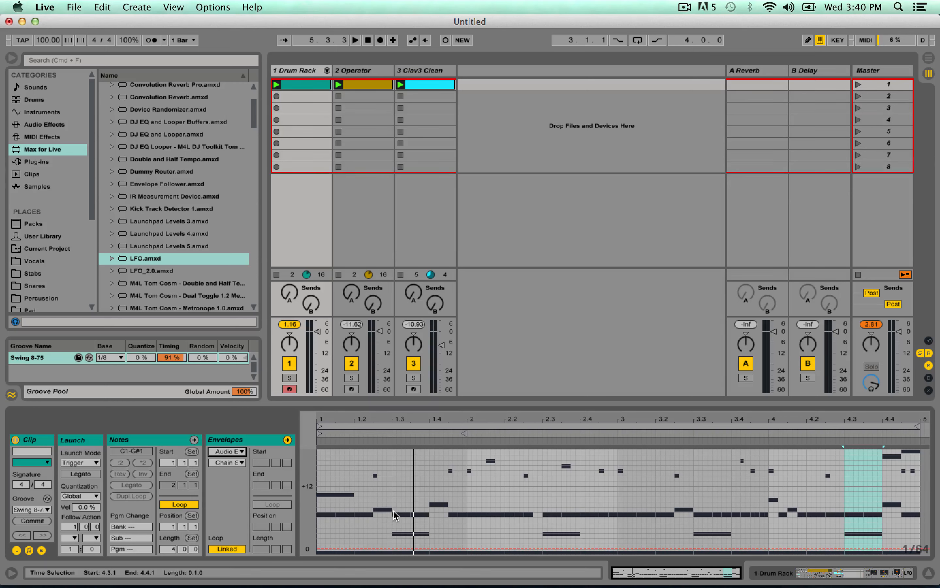
Draw the chain selector envelope in one-bar steps, rising one chain zone per bar across bars 2, 3 and 4.
key(b)
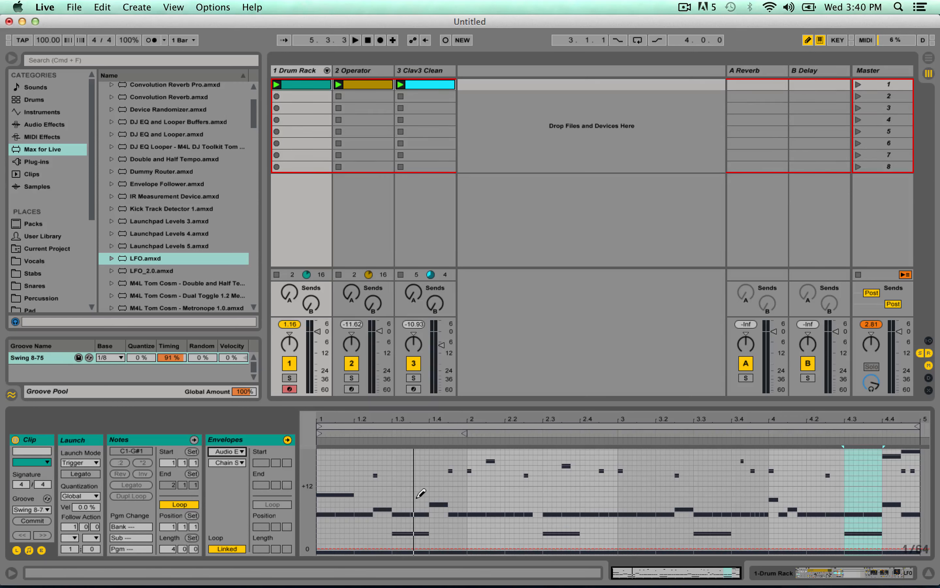
key(super+2)
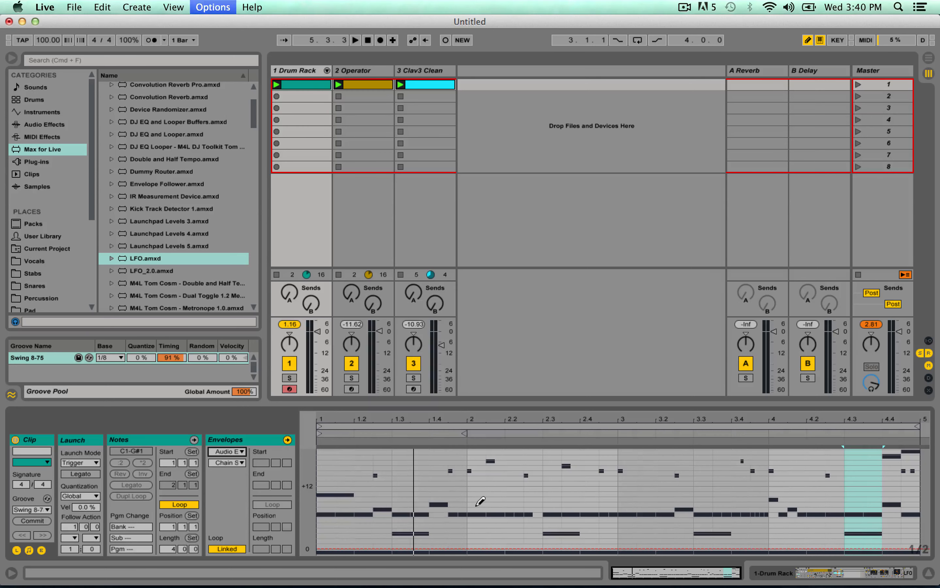
key(super+2)
key(super+2)
key(super+2)
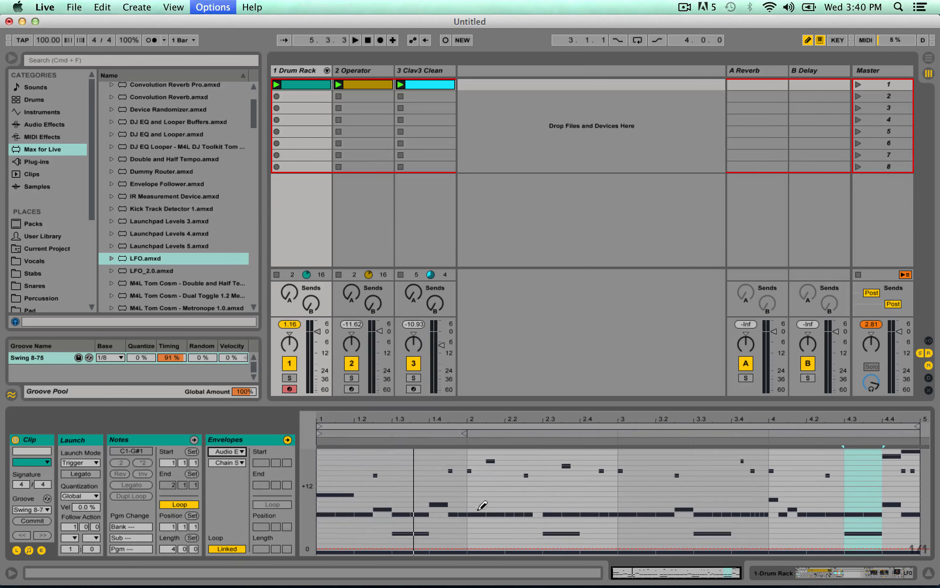
click(484, 540)
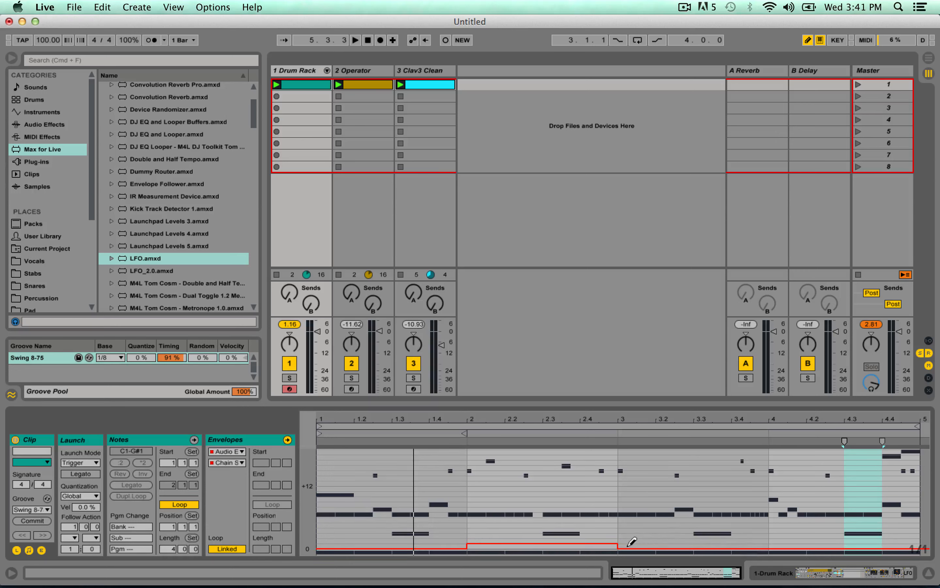
click(646, 537)
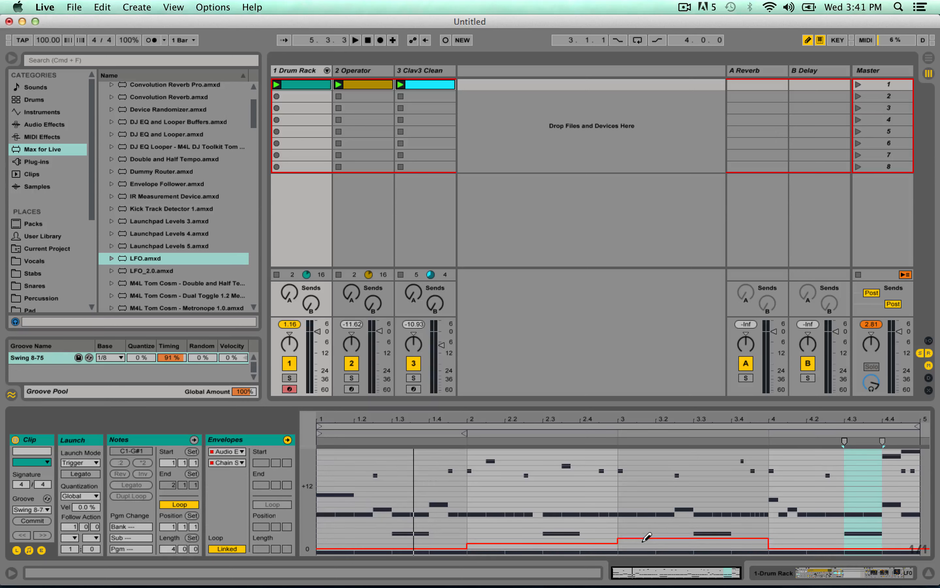
click(792, 532)
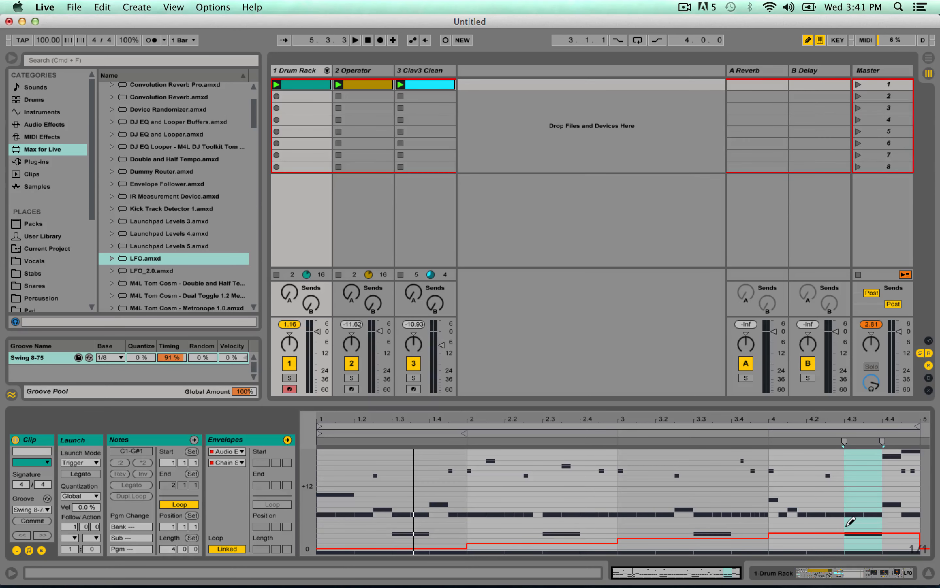
Return to the drum track's devices and set the Clean chain's volume to 5.0 dB while the beat plays.
click(303, 69)
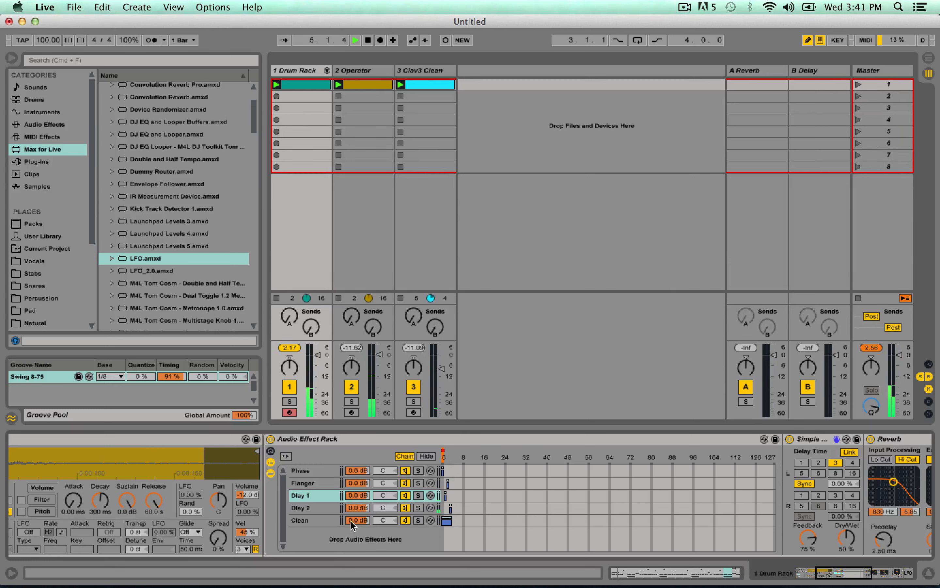
drag(352, 521, 352, 506)
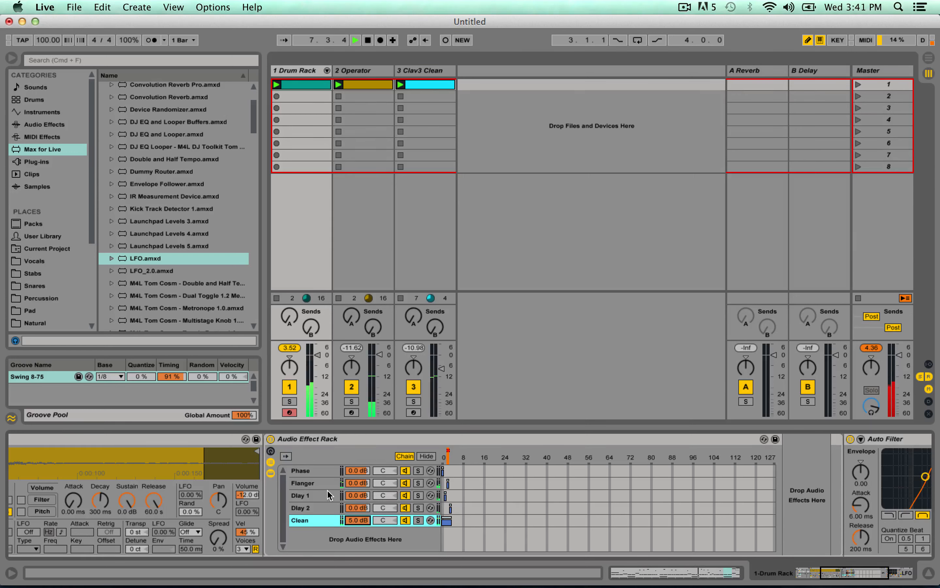
Compare the effect devices in the Flanger and Phase chains of the Audio Effect Rack.
click(315, 484)
scroll(859, 501, right, 5)
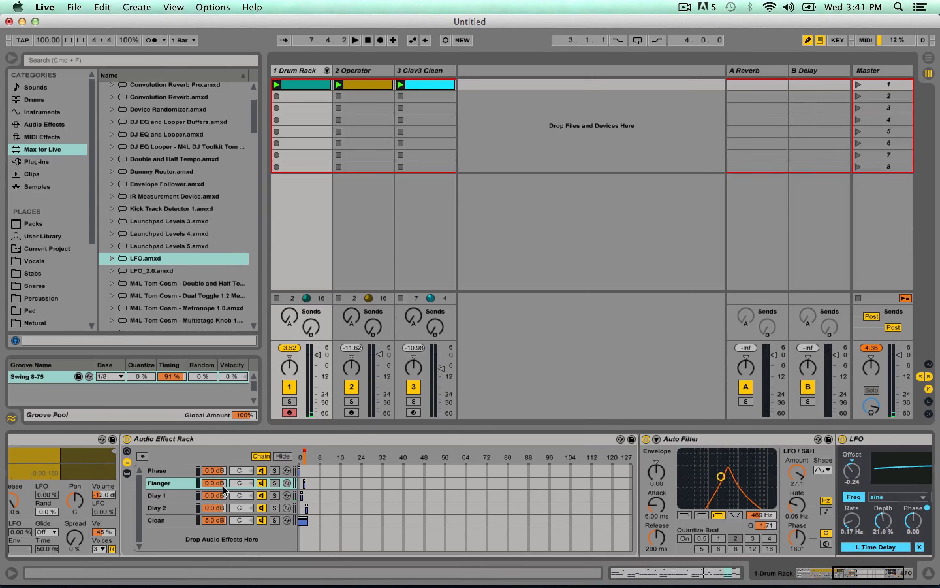
click(184, 495)
click(176, 484)
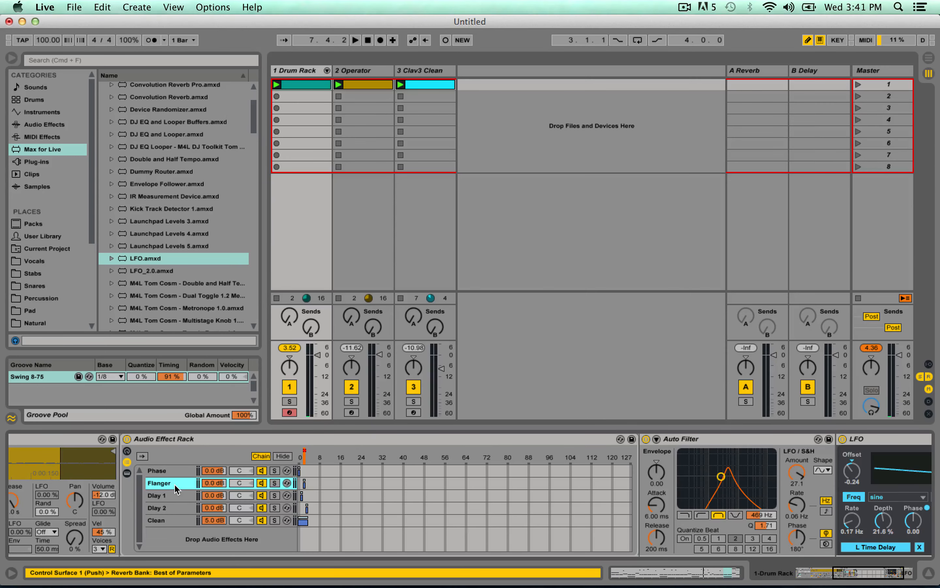
scroll(517, 528, right, 4)
scroll(517, 527, left, 4)
click(182, 469)
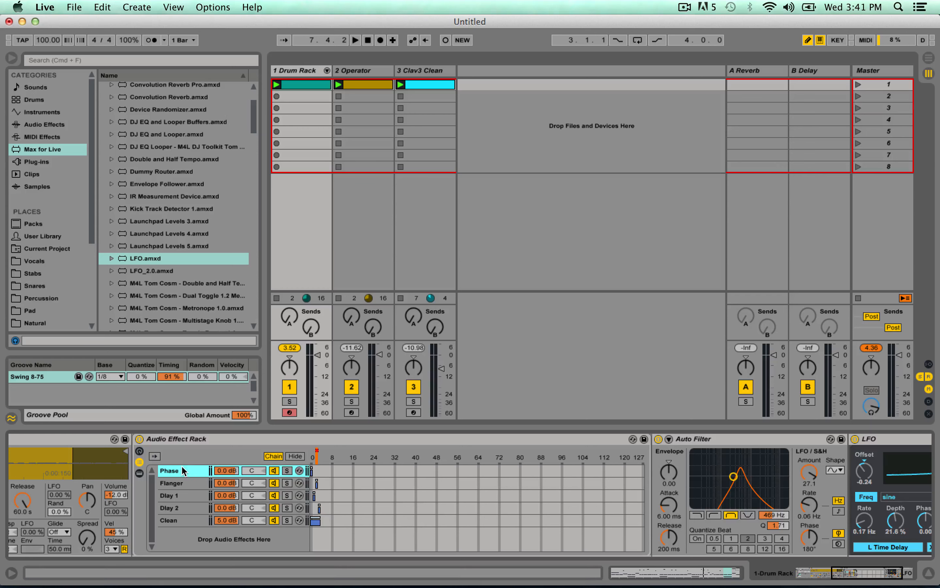
scroll(195, 489, right, 5)
scroll(360, 501, left, 7)
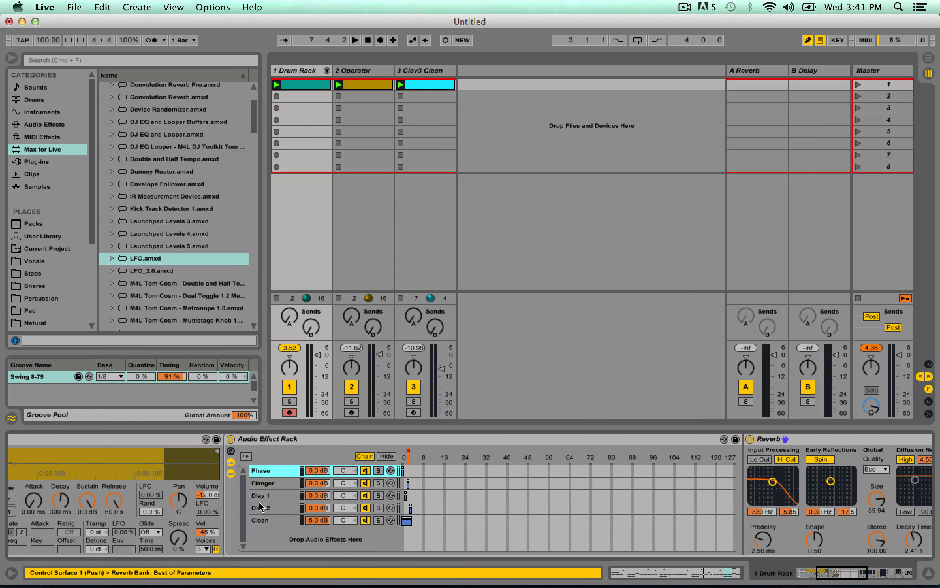
Examine the snare's signal path through the Flanger chain's Reverb and Flanger into the Auto Filter and LFO.
click(273, 484)
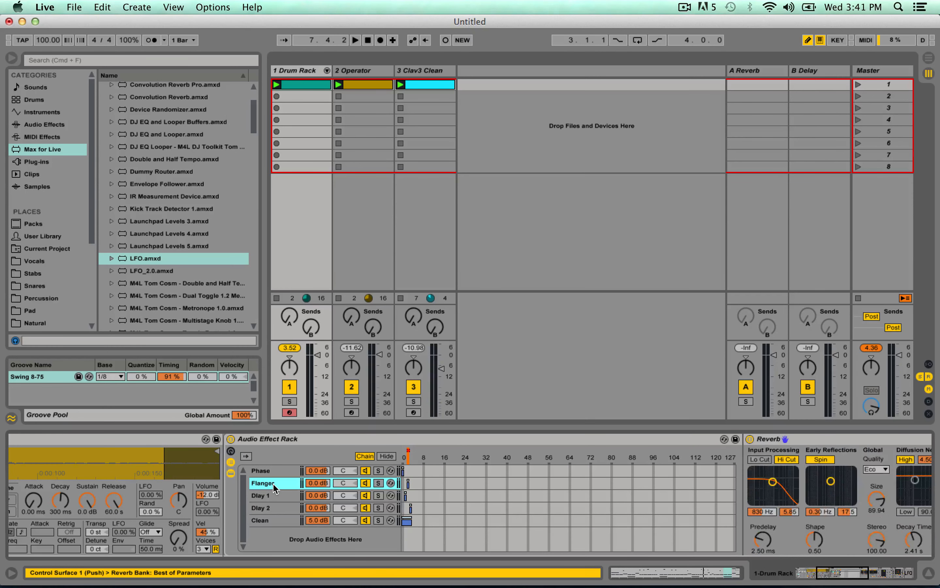
scroll(274, 483, right, 8)
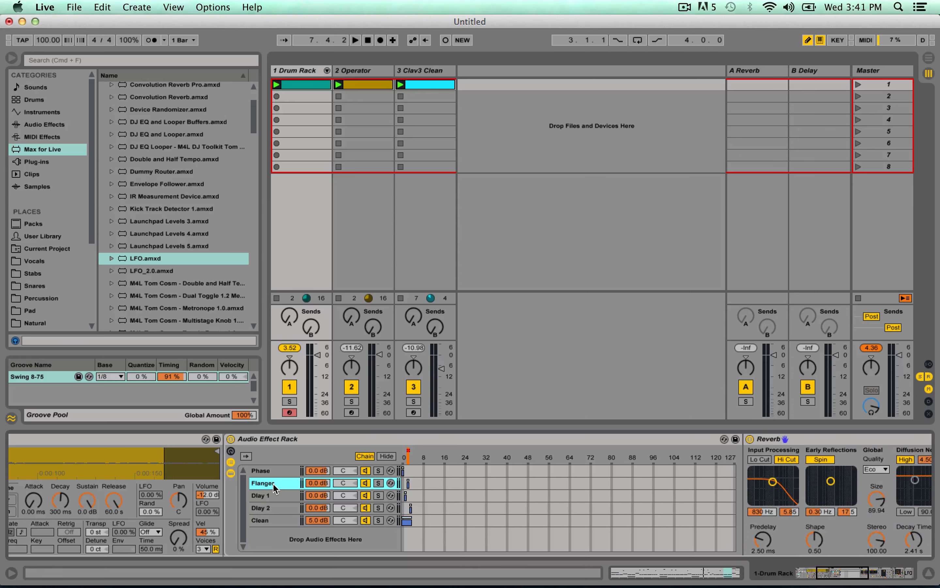
scroll(302, 500, right, 10)
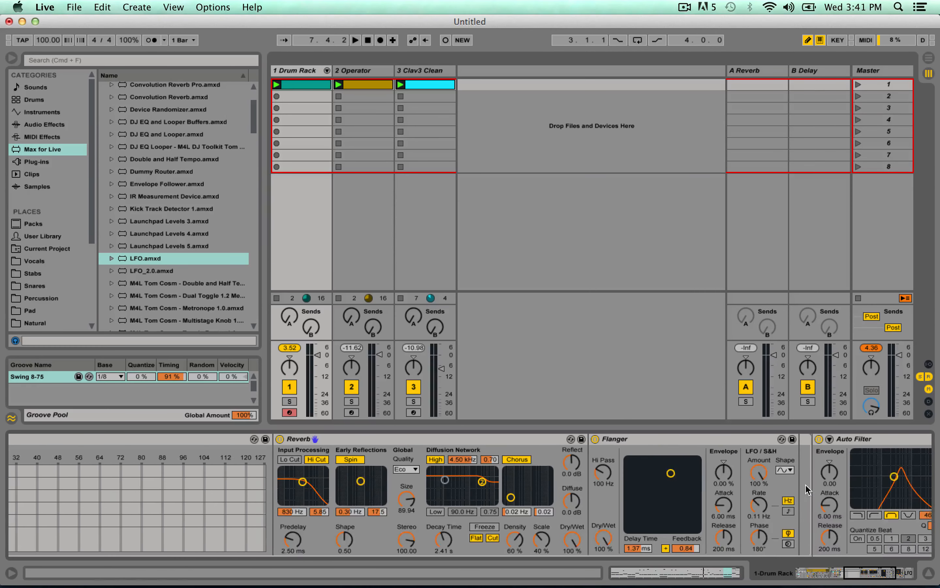
scroll(793, 492, right, 3)
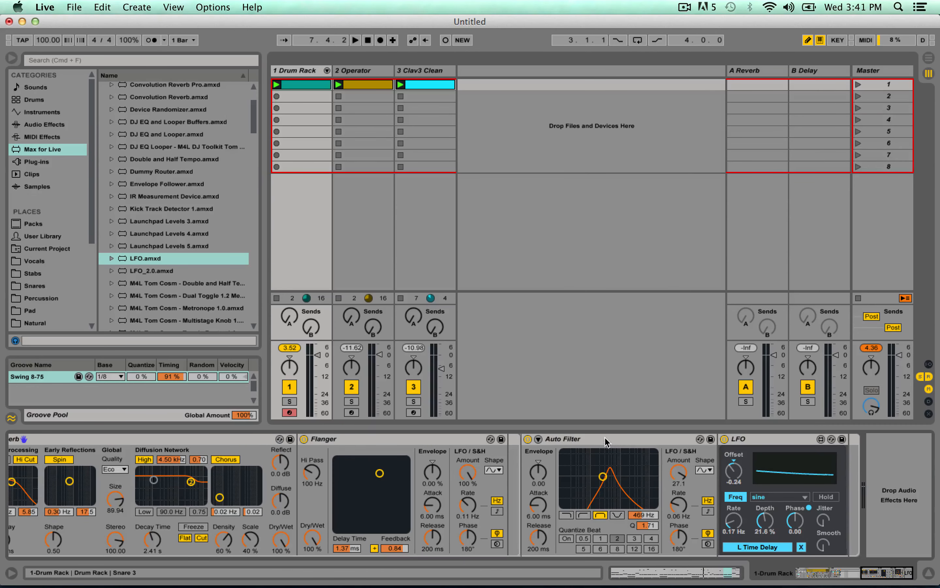
click(585, 440)
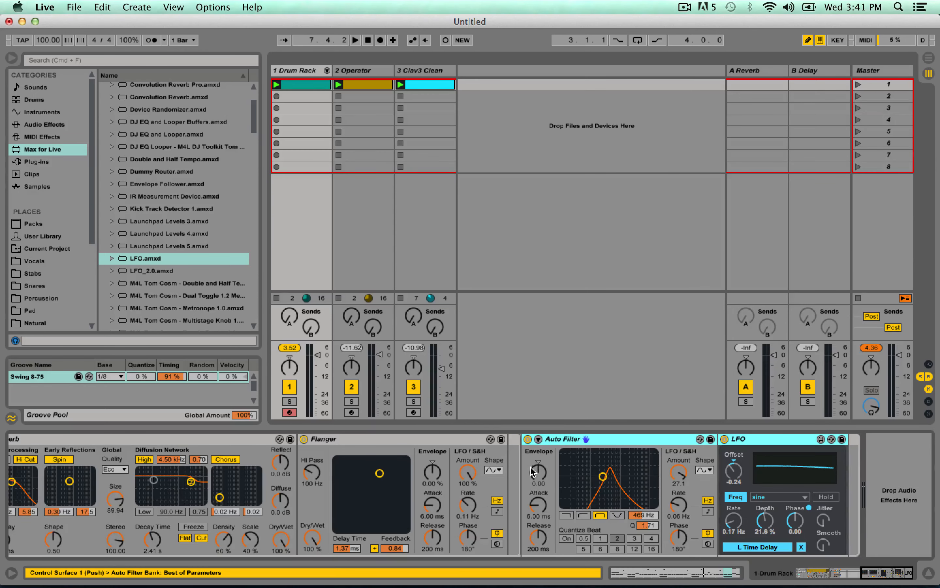
scroll(426, 461, left, 12)
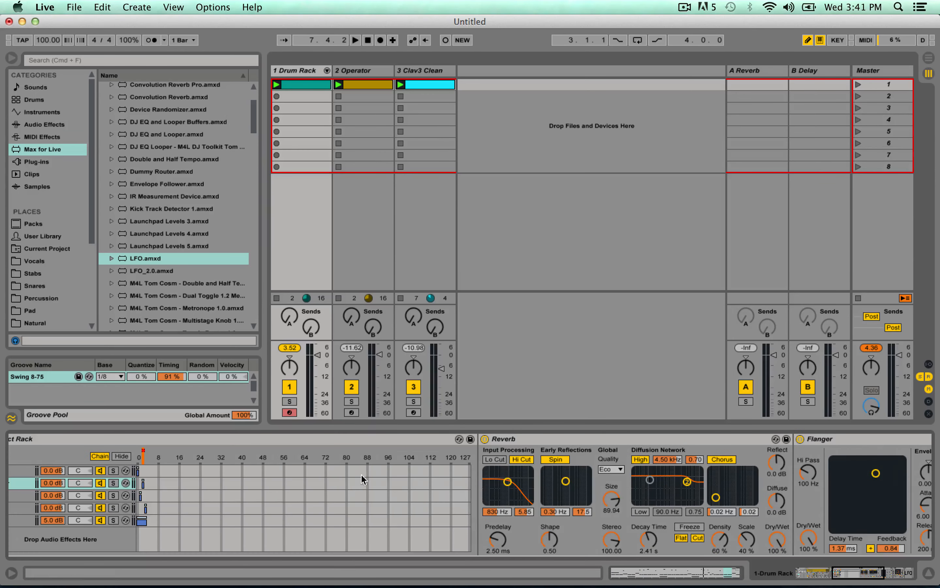
scroll(314, 476, left, 5)
scroll(229, 545, left, 4)
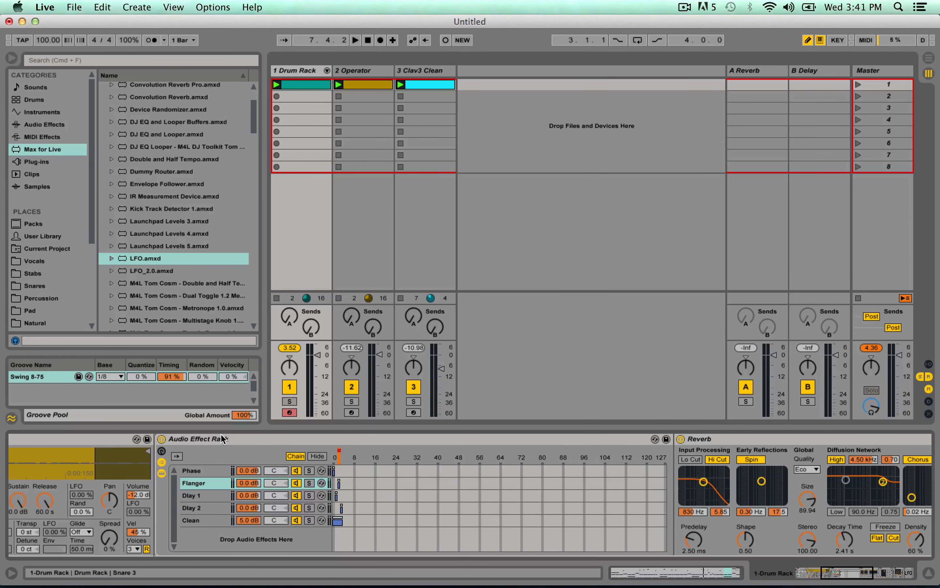
scroll(172, 489, left, 6)
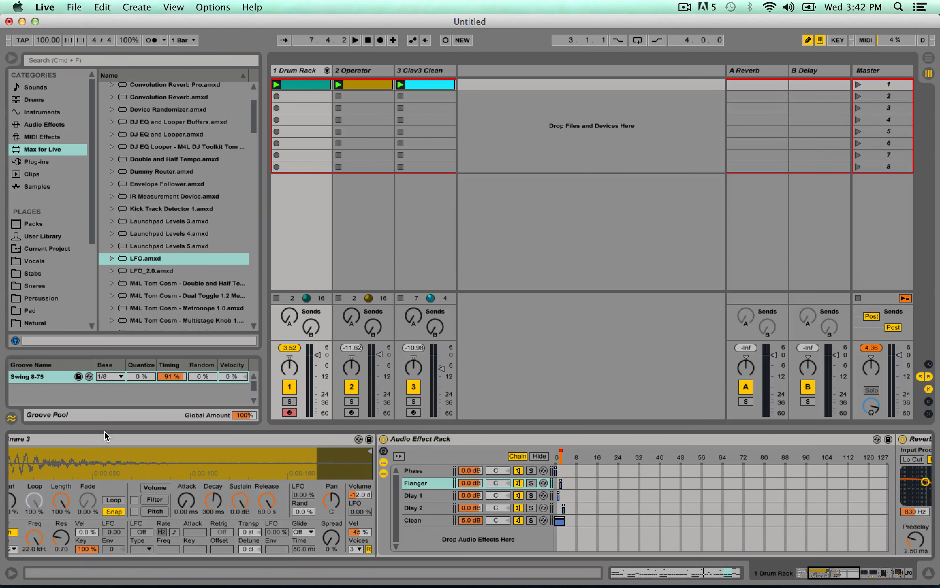
scroll(420, 450, right, 15)
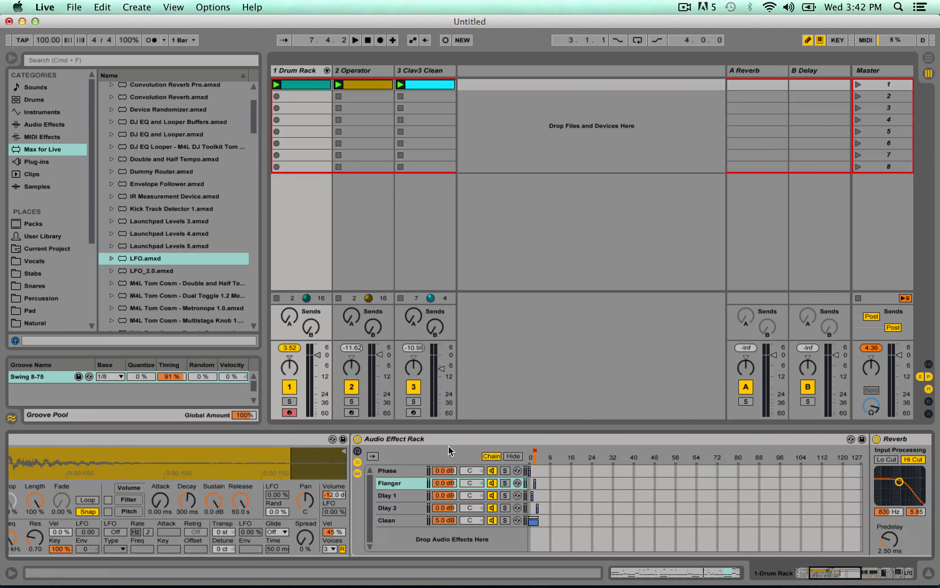
scroll(768, 486, right, 3)
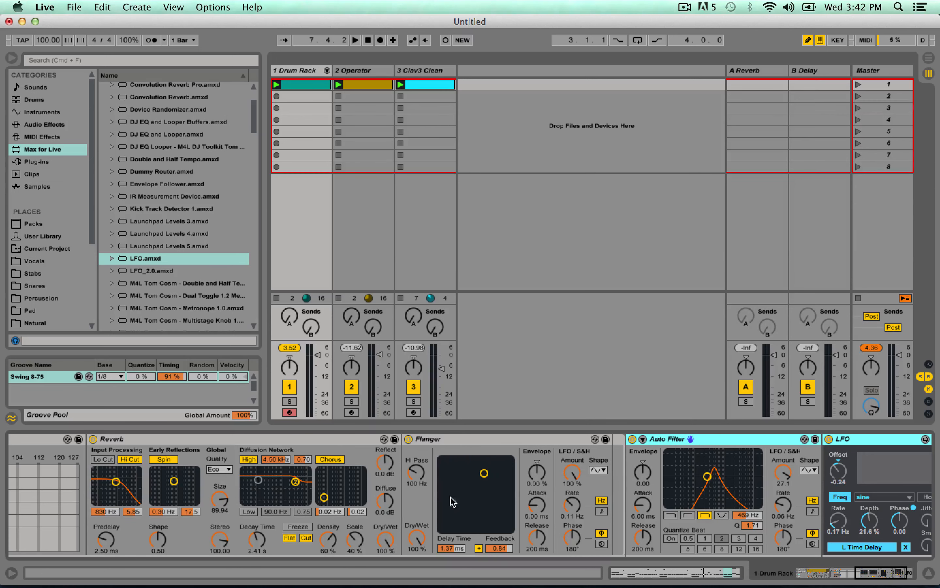
Move the Auto Filter and LFO from after the rack into the Dlay 2 chain, behind its Simple Delay.
scroll(443, 516, left, 8)
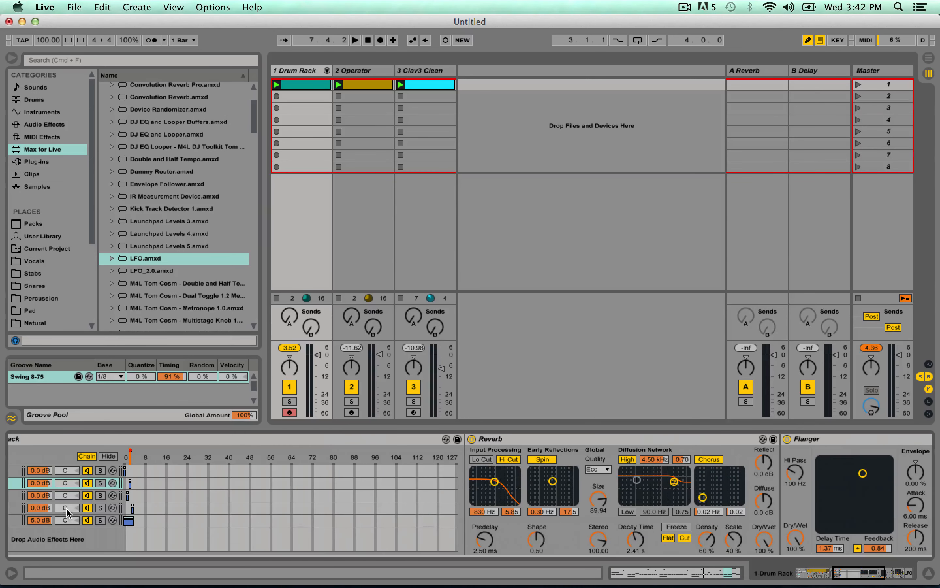
scroll(67, 509, left, 4)
click(127, 508)
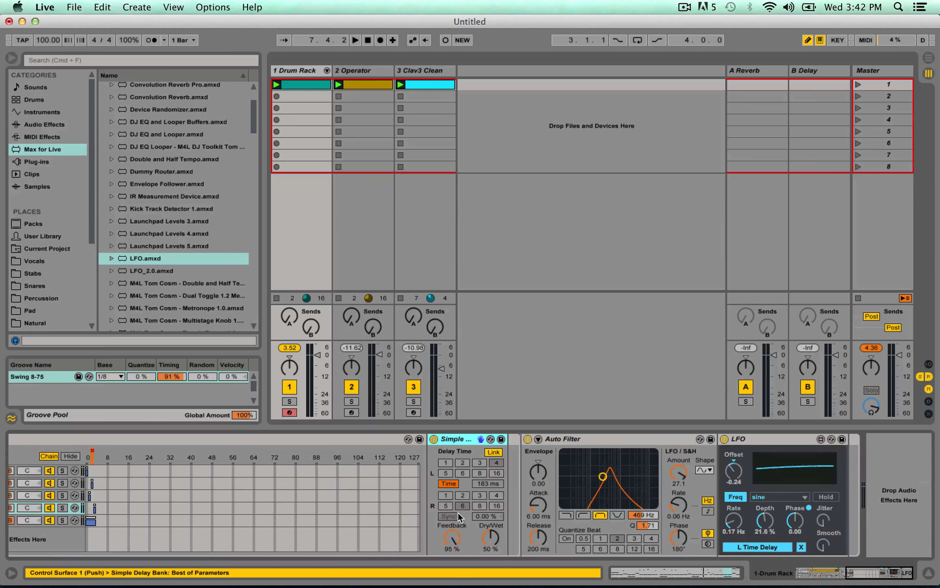
click(615, 440)
shift+click(772, 438)
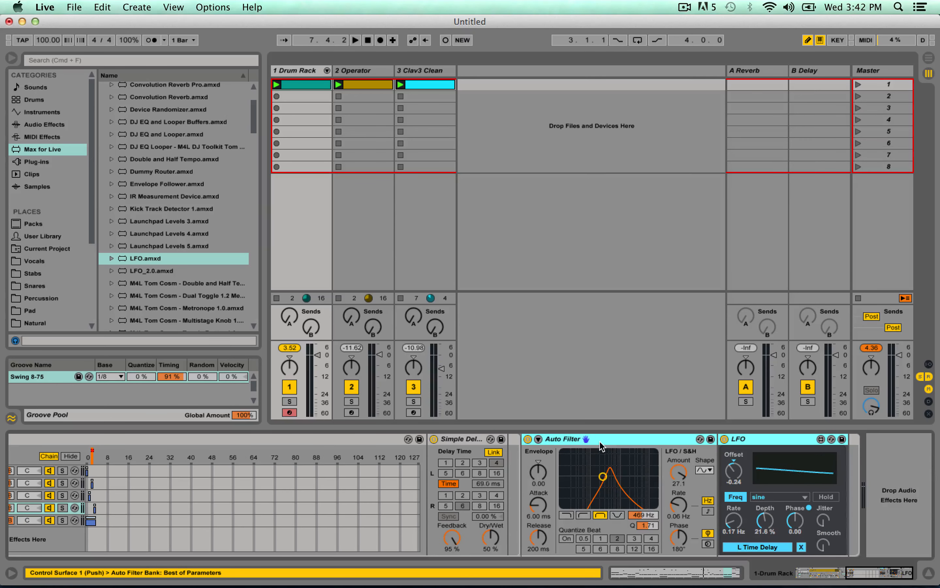
drag(541, 430, 506, 451)
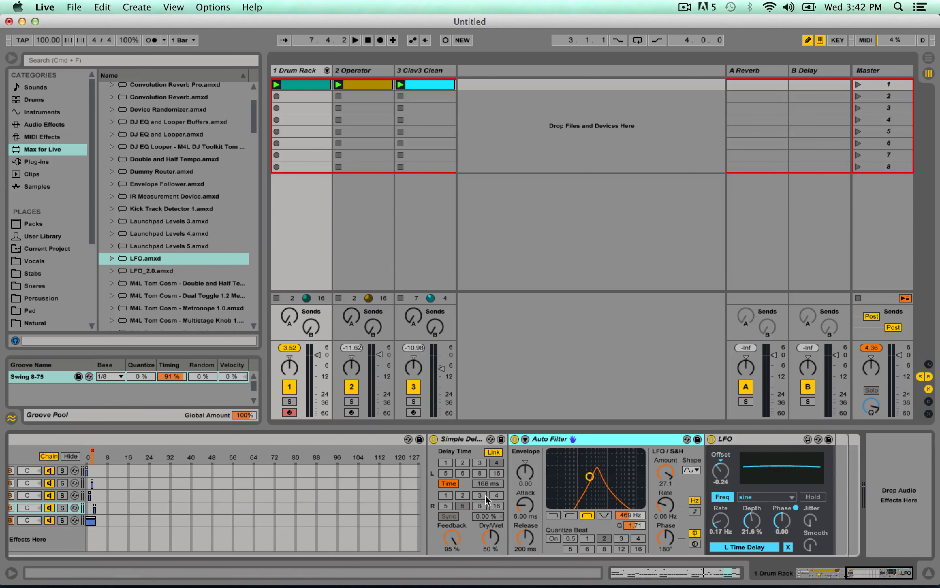
scroll(64, 523, left, 3)
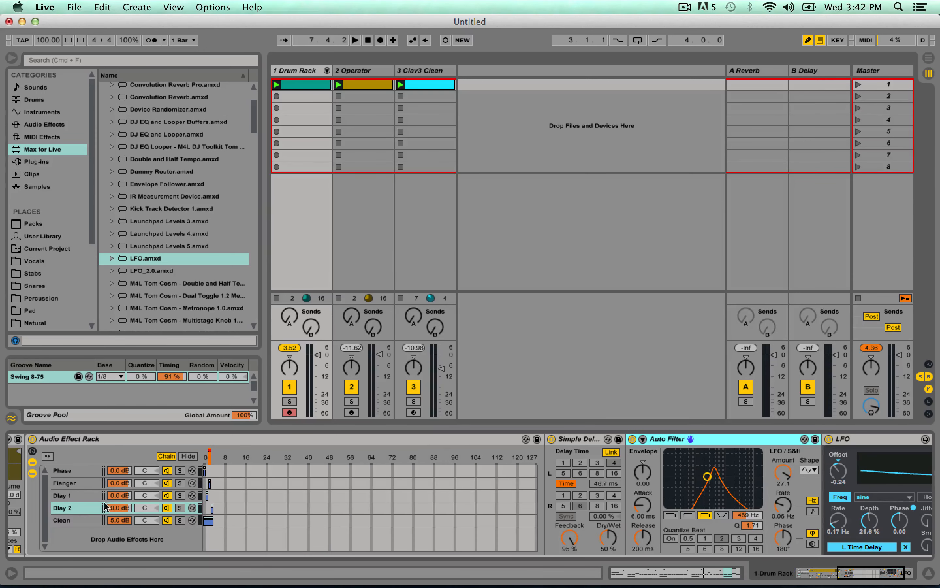
scroll(482, 511, right, 3)
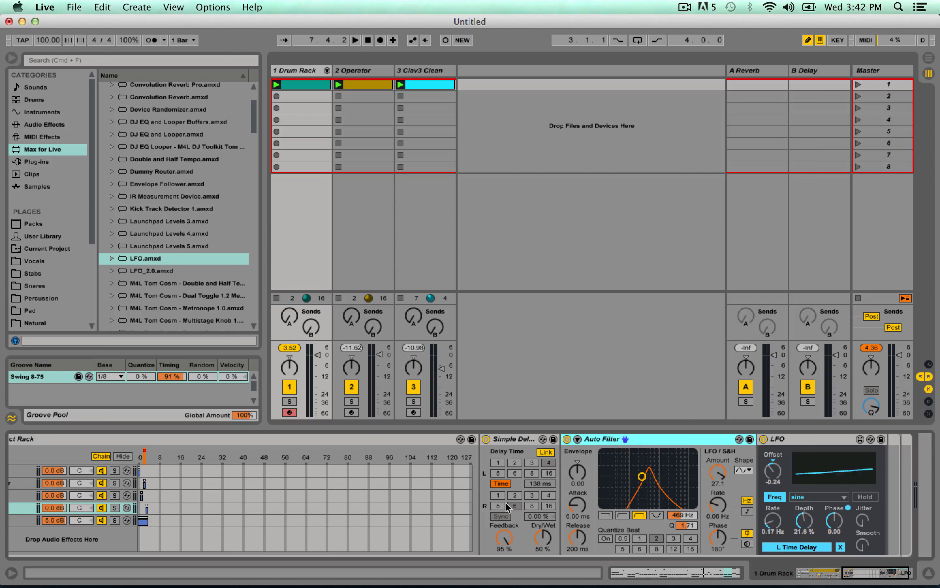
scroll(431, 509, left, 6)
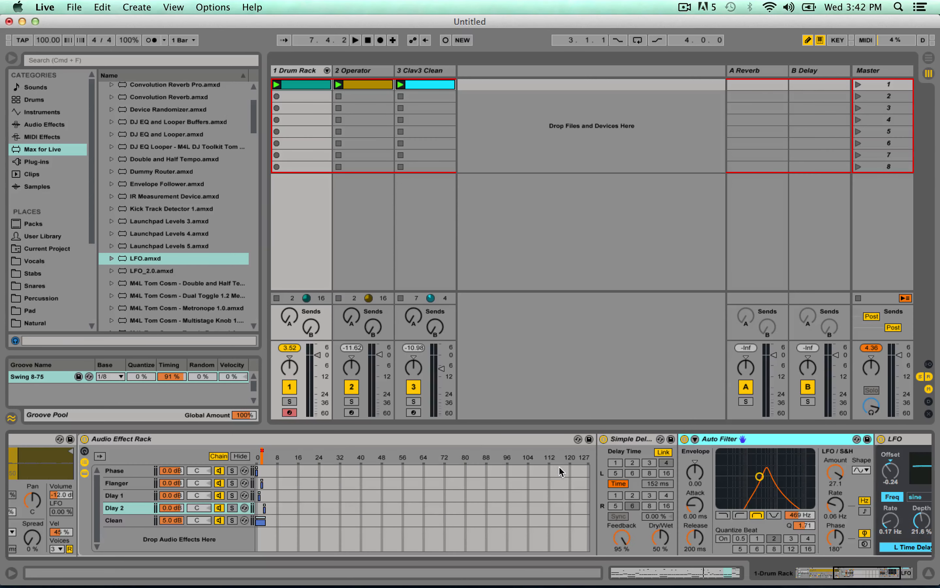
Play the beat to hear the automated snare effects, and stop playback with the position reset to 1.1.1.
key(space)
click(368, 40)
click(685, 6)
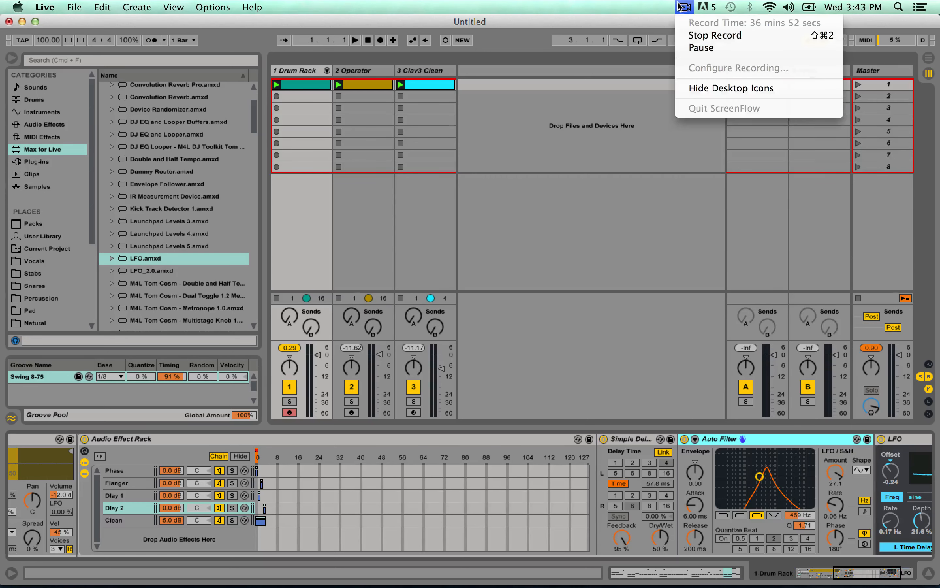